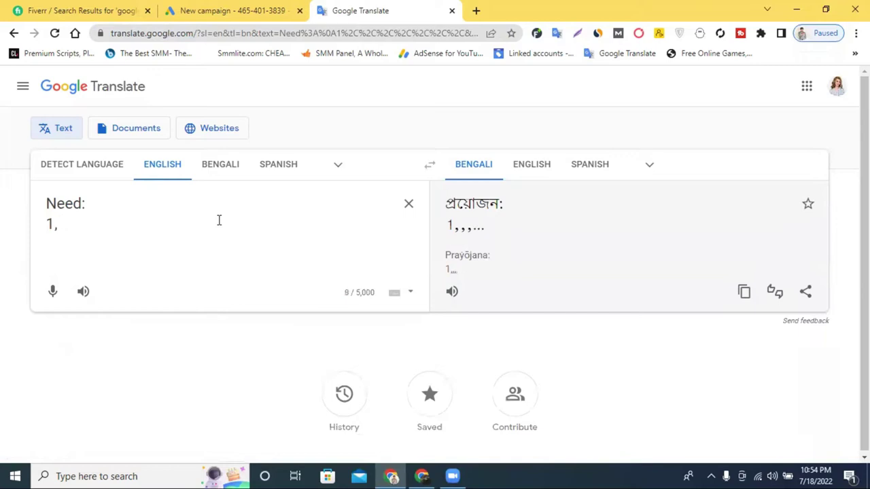
# - Enter "1. website Link" as the first item under the "Need:" heading in the source text
pyautogui.write('. ')
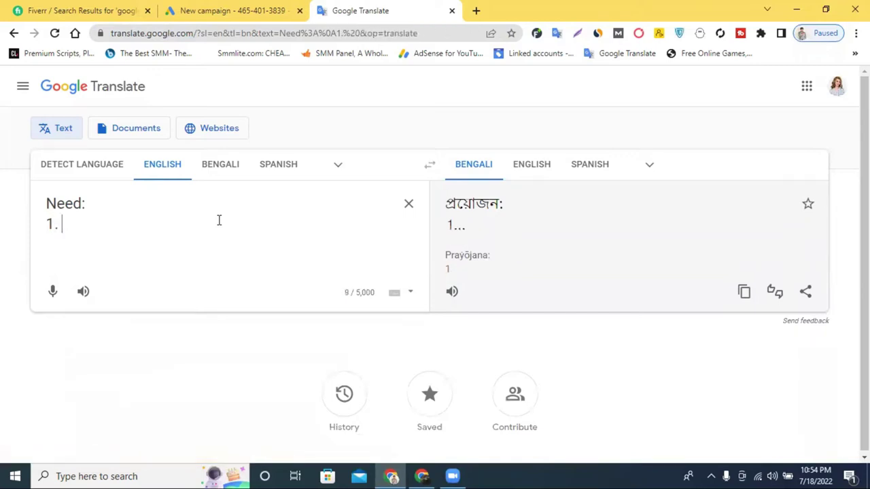
pyautogui.write('websi')
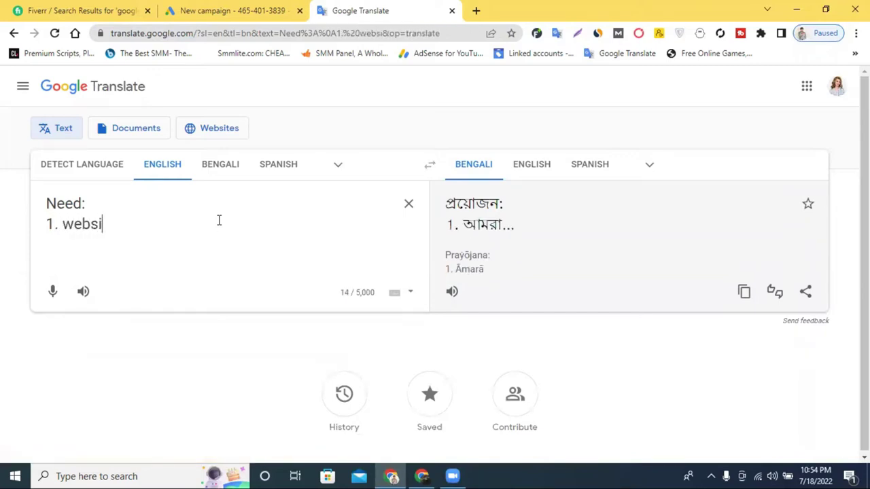
pyautogui.write('te Li')
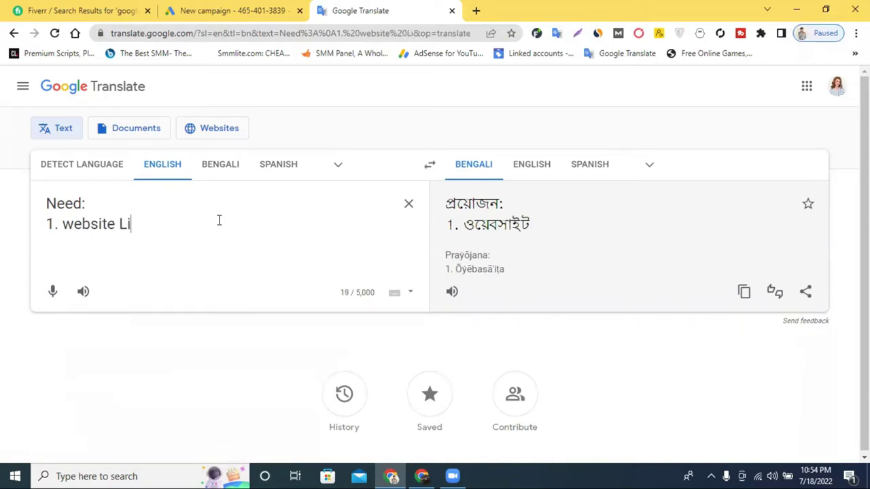
pyautogui.write('nk')
pyautogui.press('Return')
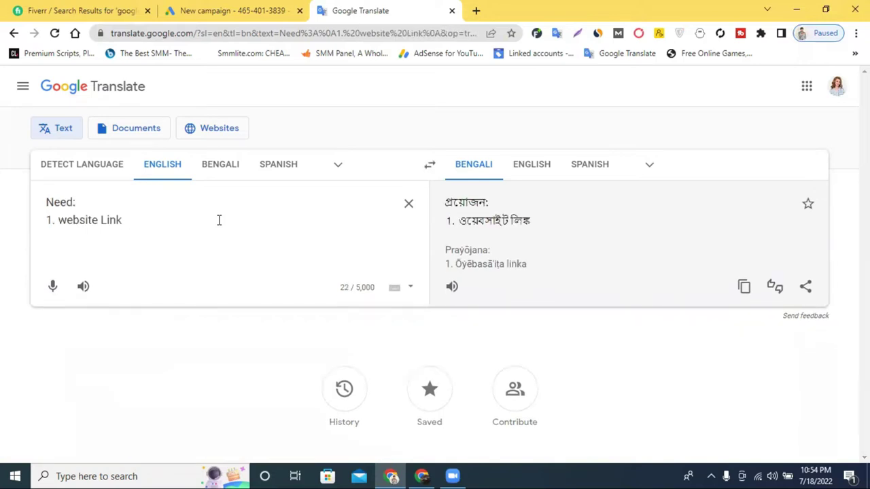
# - Add the list items "2. Target location" and "3. Daily budget" to the source text
pyautogui.write('2. ')
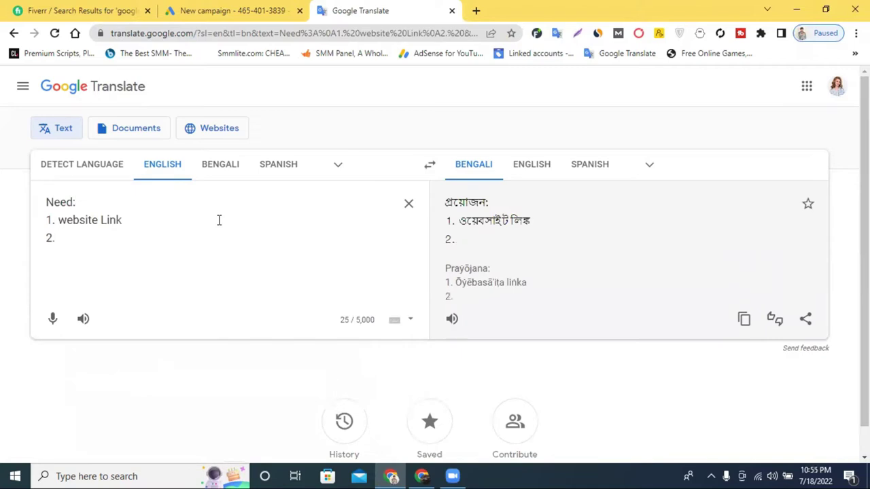
pyautogui.write('Target')
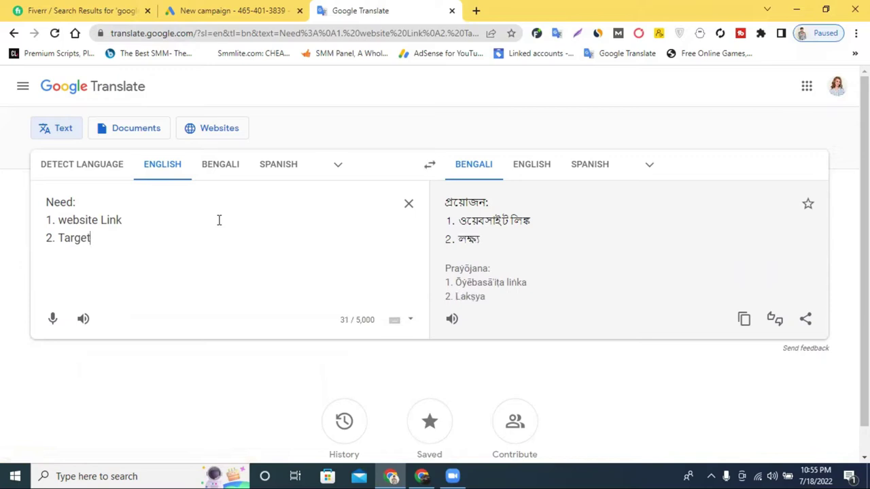
pyautogui.write(' location')
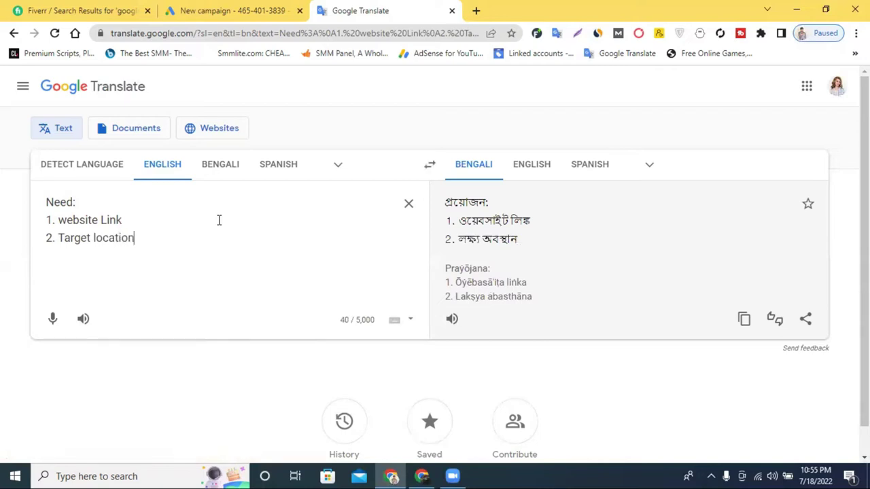
pyautogui.press('Return')
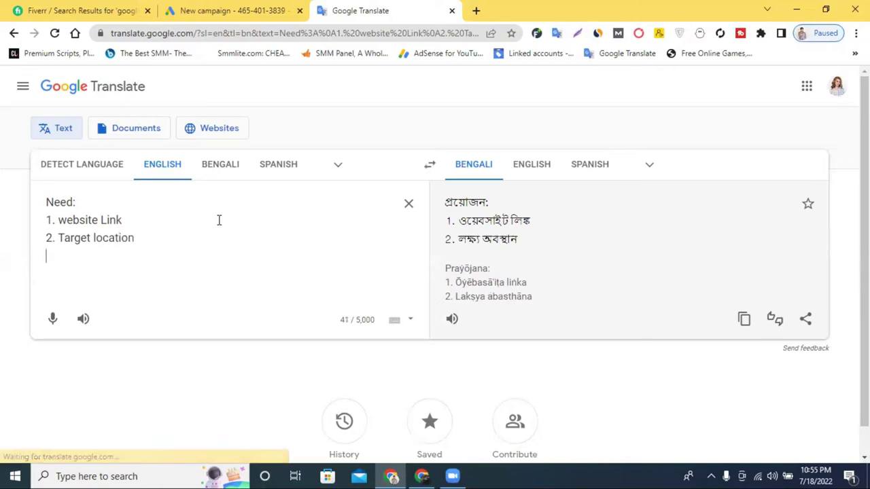
pyautogui.write('3. Daily ')
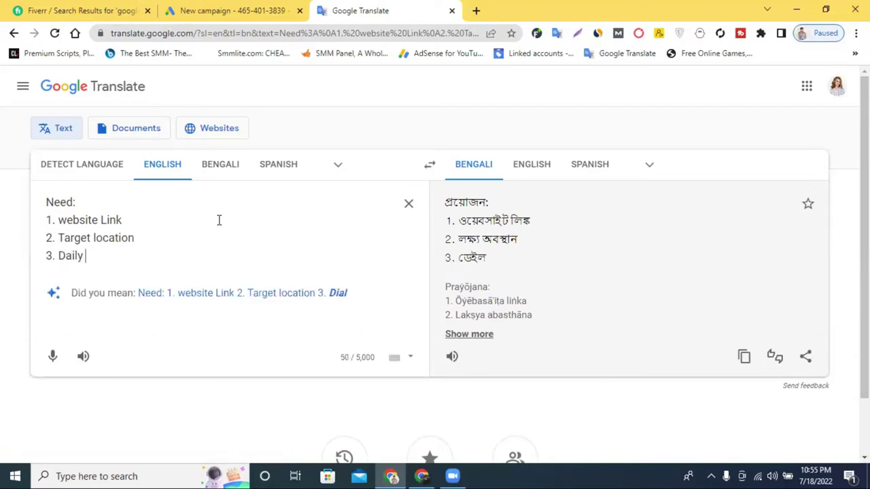
pyautogui.write('bu')
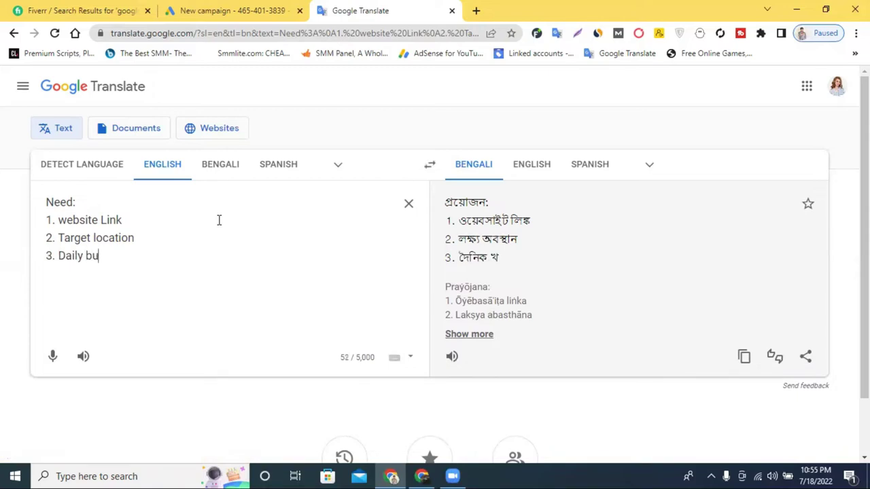
pyautogui.write('dget')
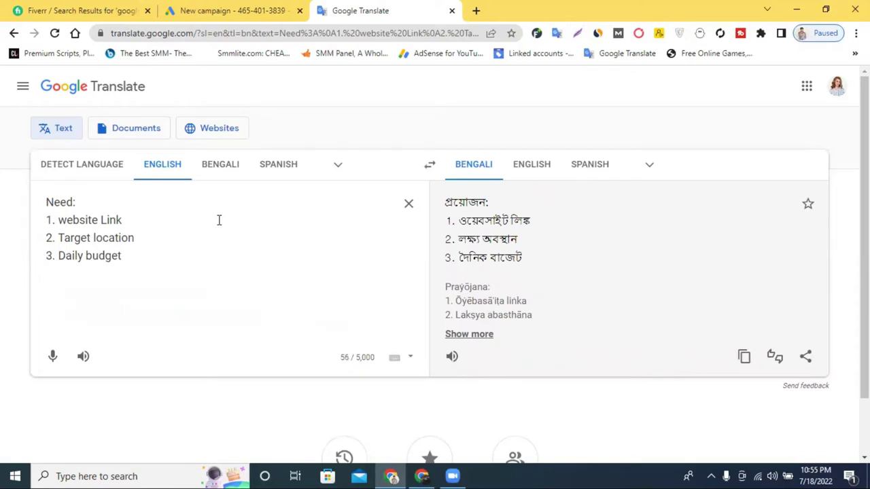
pyautogui.press('Return')
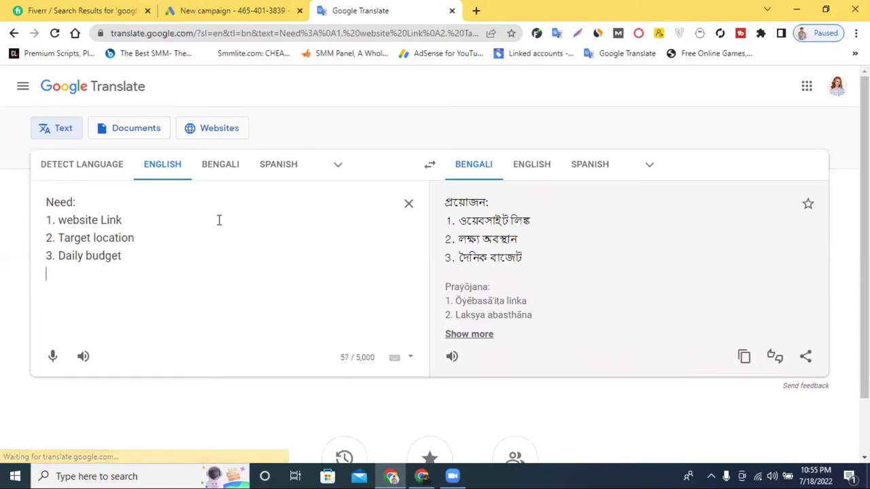
# - Add the list items "4. keyword" and "5. Google adword account manager acesss" to the source text
pyautogui.write('4. ')
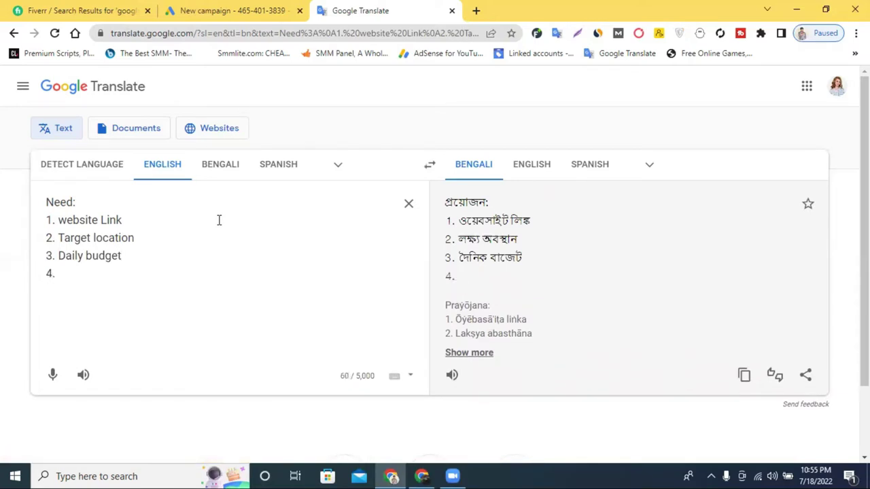
pyautogui.write('keyword ')
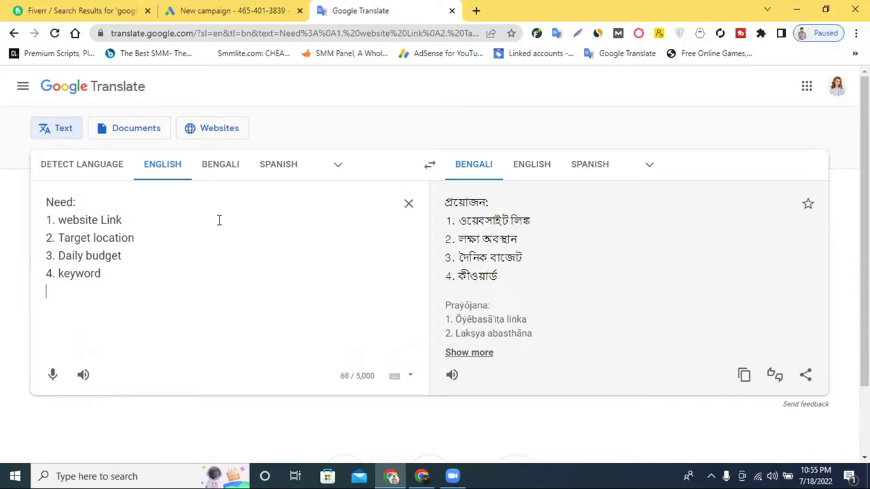
pyautogui.write('5')
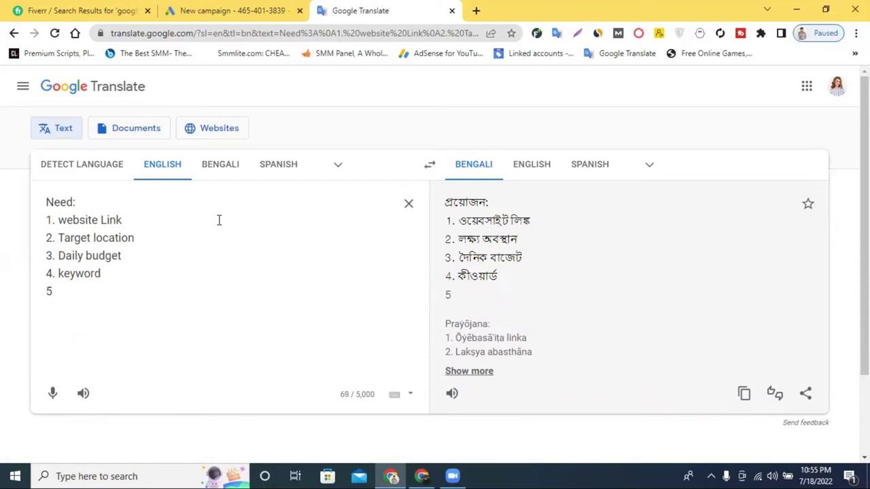
pyautogui.write(',')
pyautogui.write('Goo')
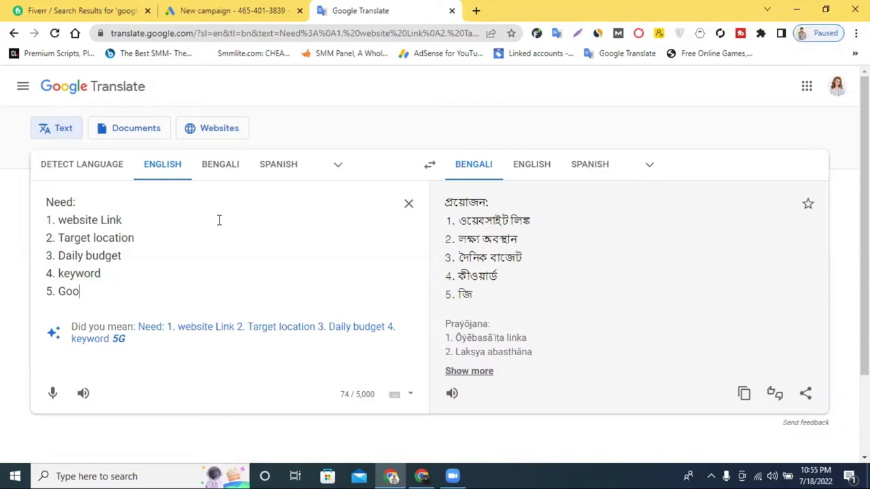
pyautogui.write('gle ad')
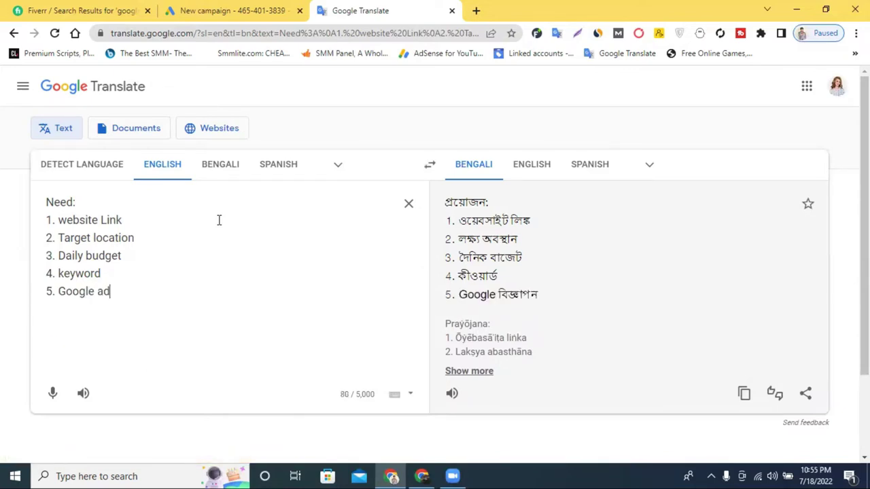
pyautogui.write('work')
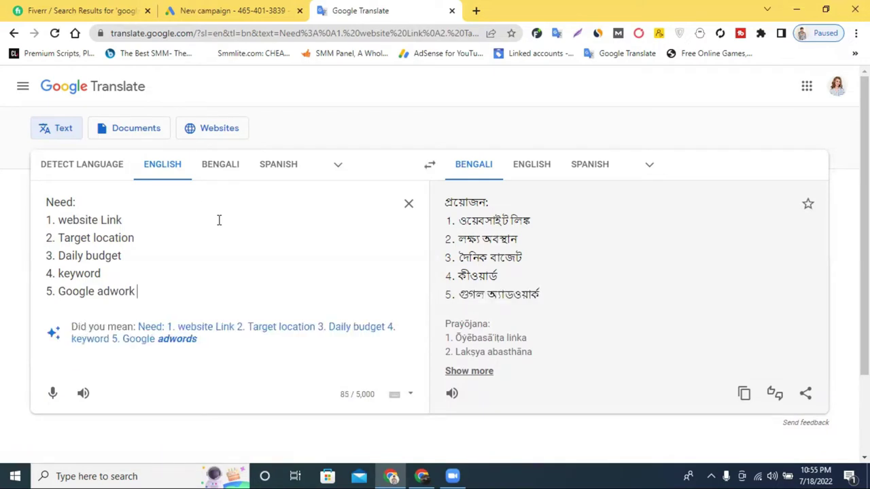
pyautogui.press('BackSpace')
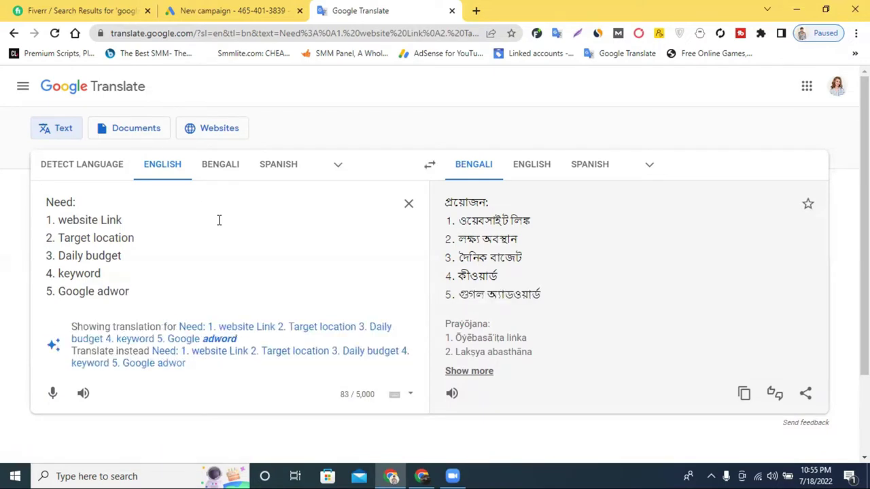
pyautogui.write('d account')
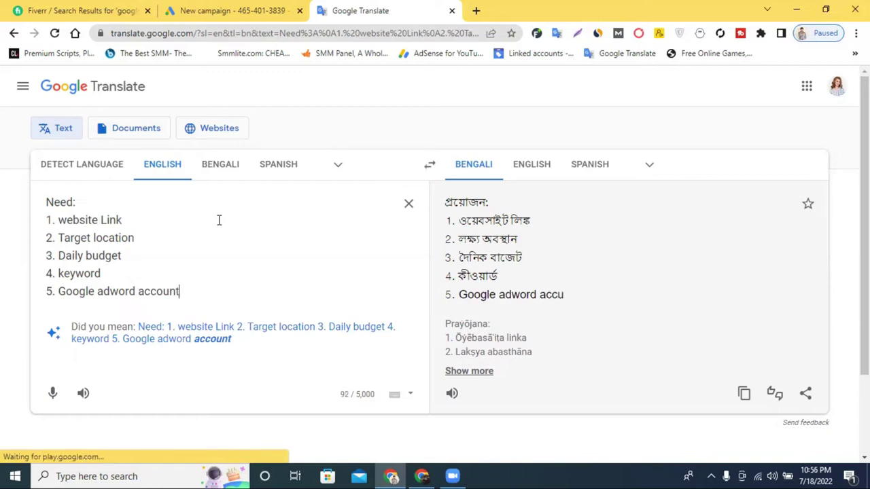
pyautogui.write(' manager acesss')
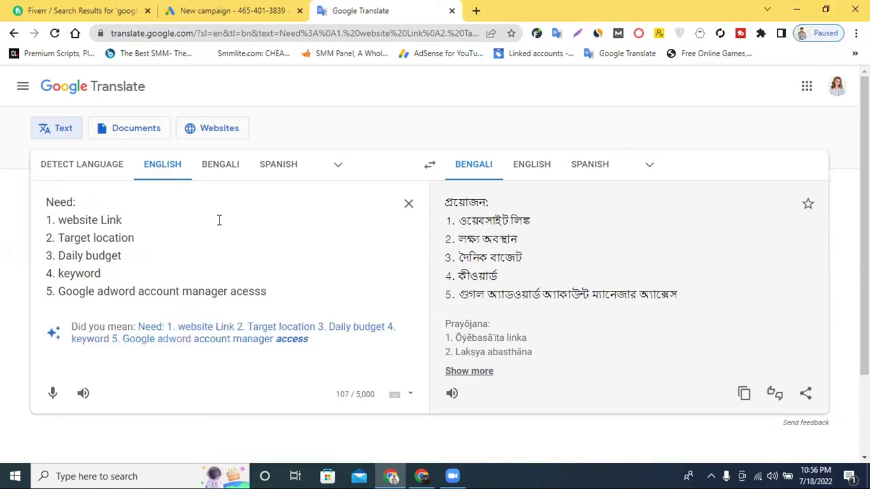
# - Extend the heading line to read "Need: Google search ads"
pyautogui.click(88, 201)
pyautogui.write('Goog')
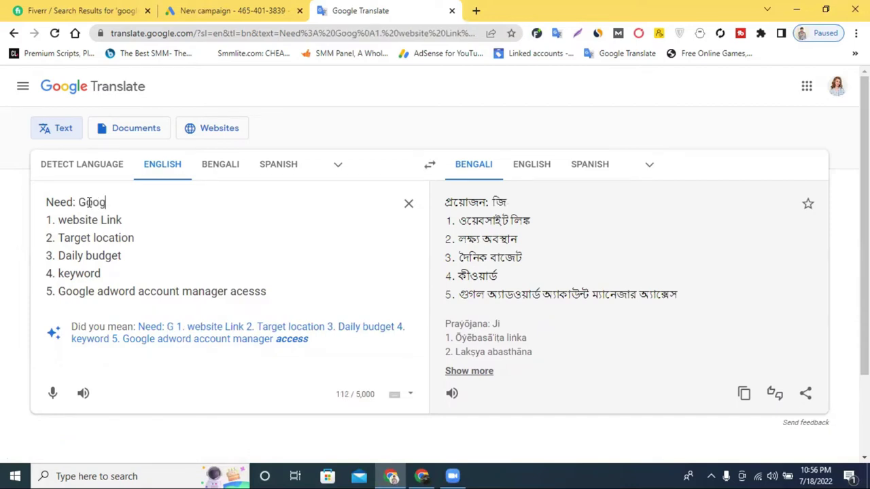
pyautogui.write('le search ads')
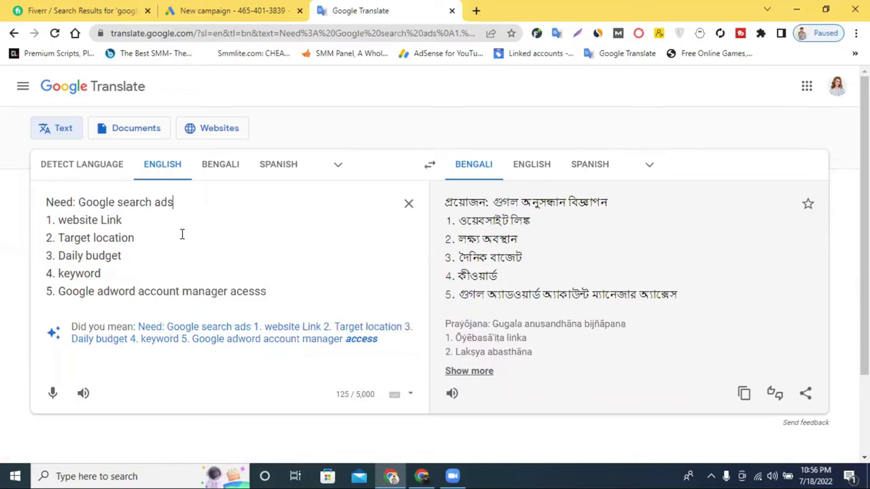
# - Review the five requirements in the list by highlighting their text one after another
pyautogui.moveTo(123, 220); pyautogui.dragTo(58, 216)
pyautogui.moveTo(147, 238); pyautogui.dragTo(60, 240)
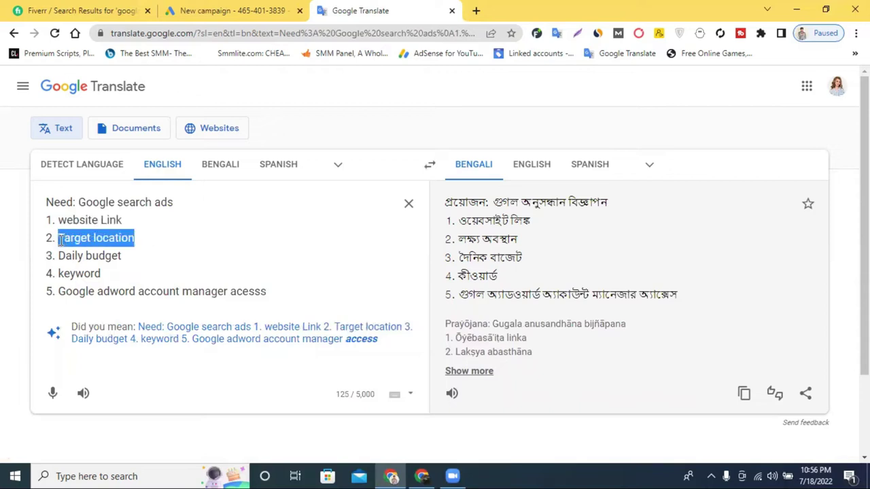
pyautogui.moveTo(121, 256); pyautogui.dragTo(61, 255)
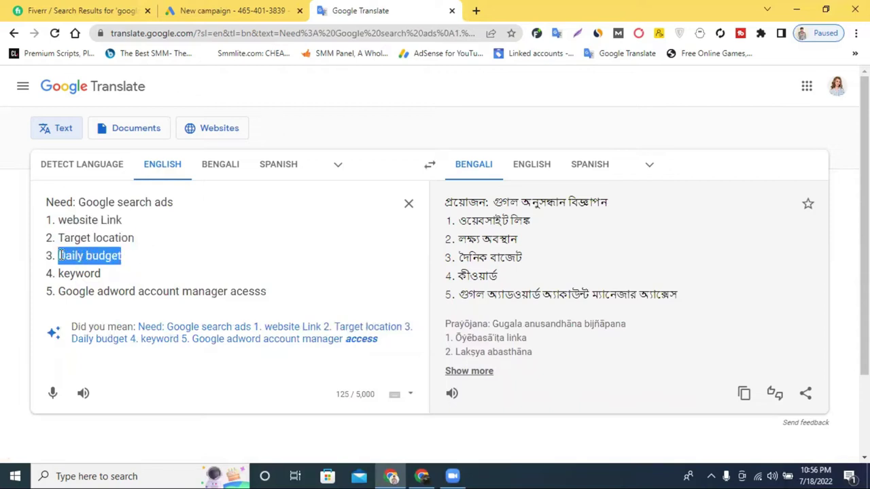
pyautogui.doubleClick(79, 274)
pyautogui.moveTo(281, 292); pyautogui.dragTo(68, 306)
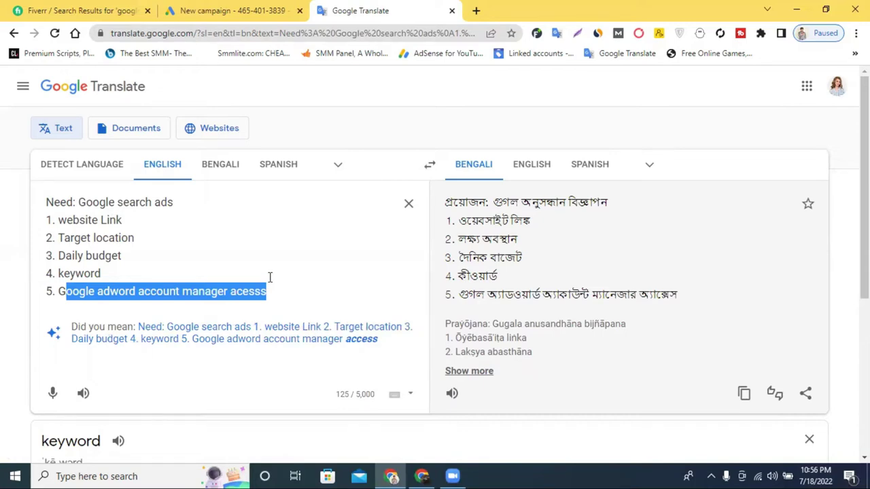
# - Switch to the open Google Ads new campaign page and look over the campaign objectives
pyautogui.click(231, 10)
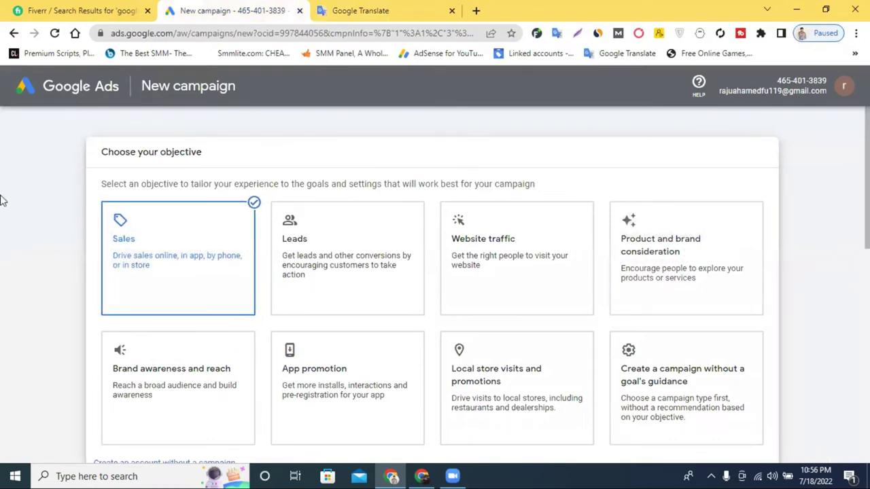
pyautogui.scroll(-2, 350, 172)
pyautogui.scroll(2, 369, 170)
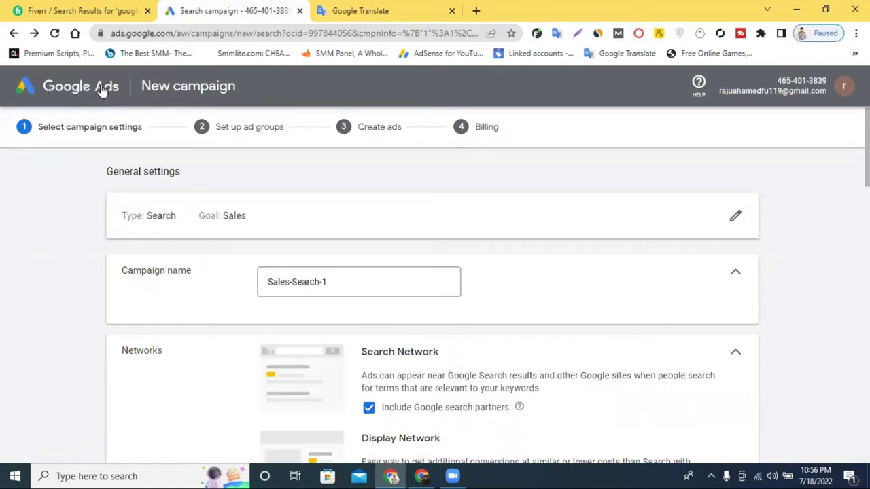
# - Show the signed-in account details and examine the Google Ads account entry, and close the account list
pyautogui.click(846, 86)
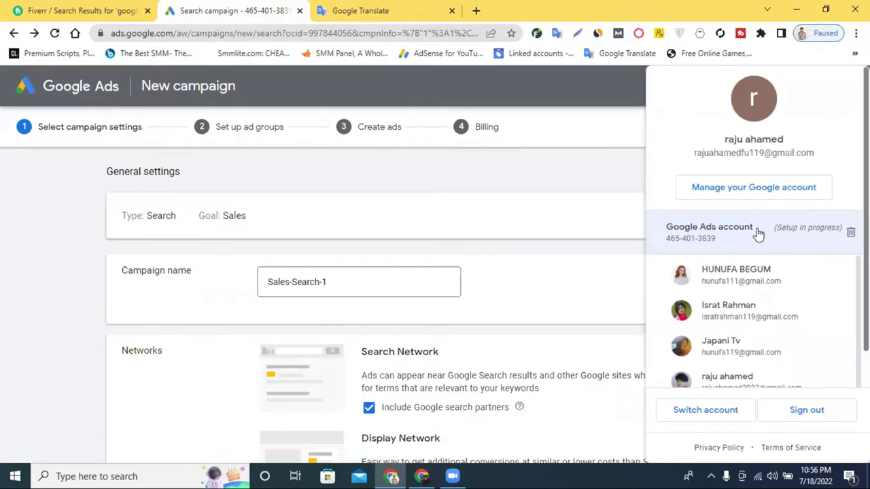
pyautogui.tripleClick(700, 230)
pyautogui.click(685, 237)
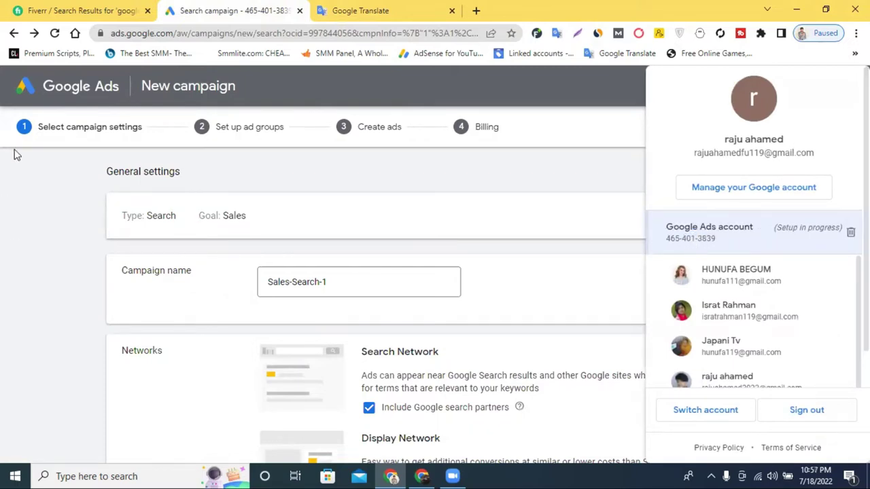
pyautogui.click(21, 98)
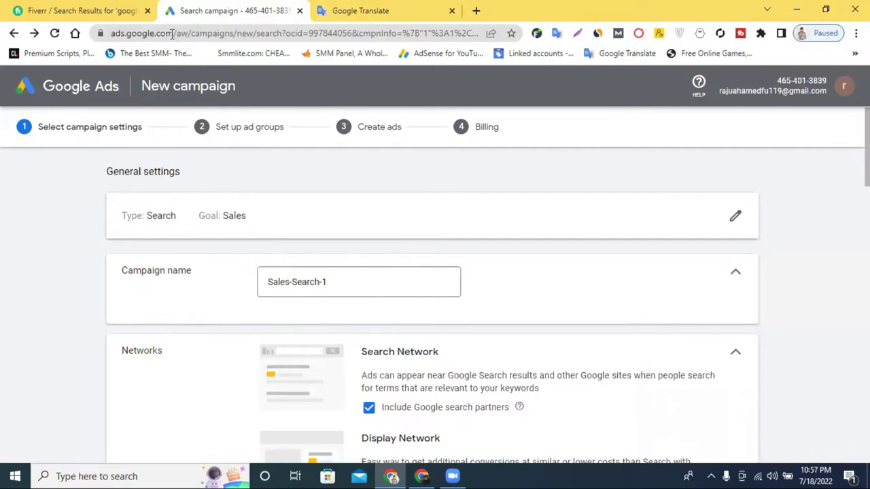
# - Shorten the page address to ads.google.com and load the Google Ads home page
pyautogui.click(173, 34)
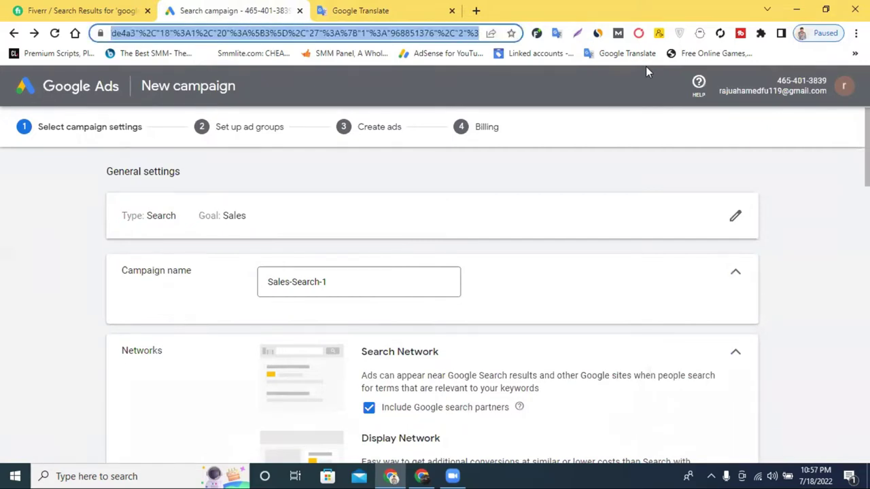
pyautogui.press('End')
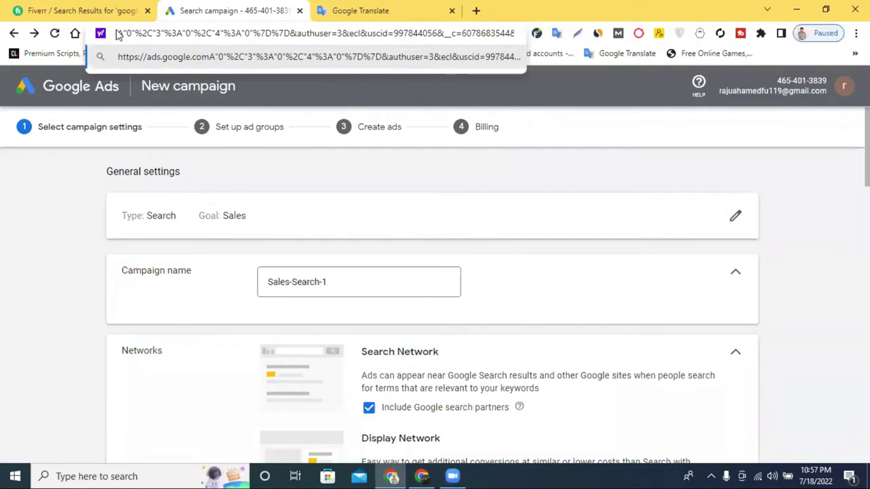
pyautogui.hotkey('shift', 'End')
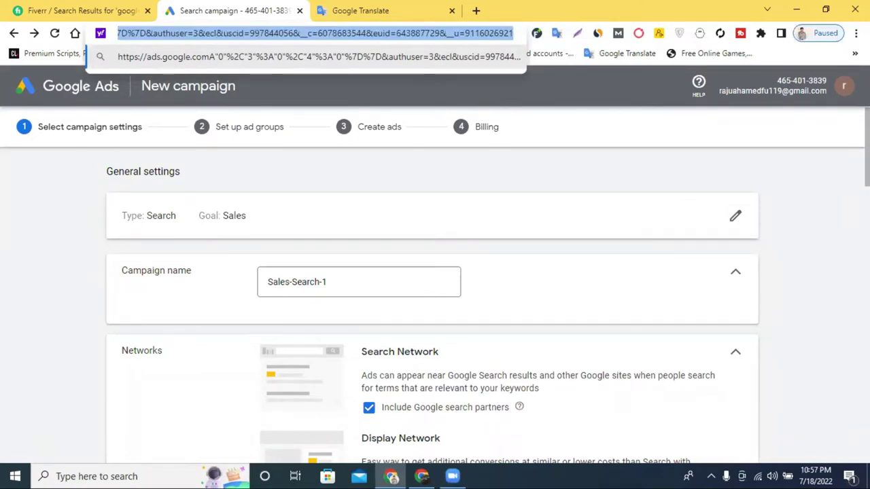
pyautogui.press('BackSpace')
pyautogui.press('Return')
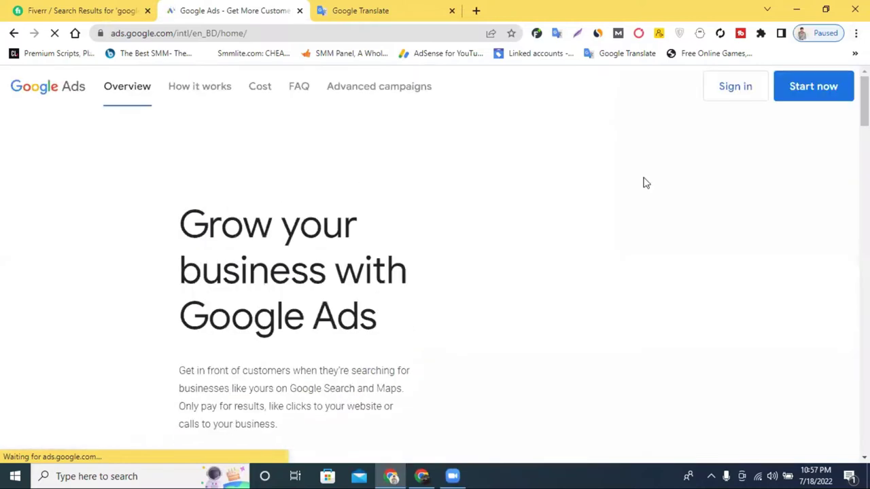
# - Sign in to Google Ads and return to the search campaign setup page after opening a spare browser tab
pyautogui.click(731, 98)
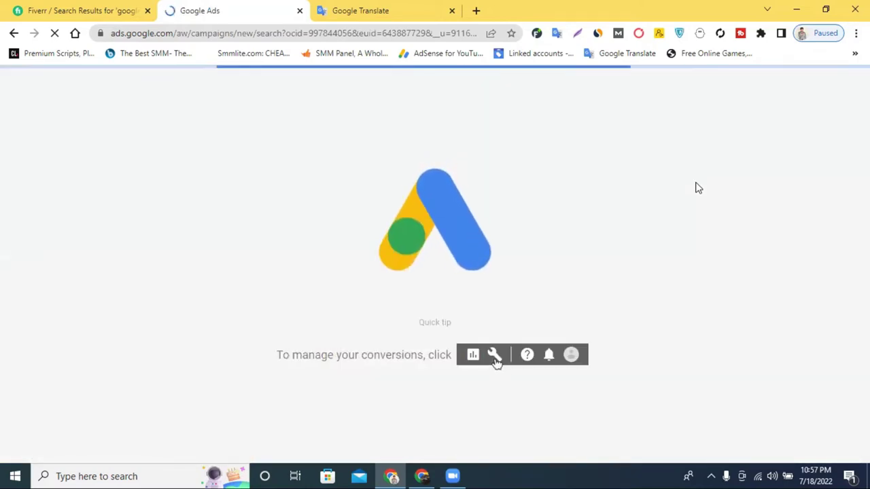
pyautogui.click(475, 10)
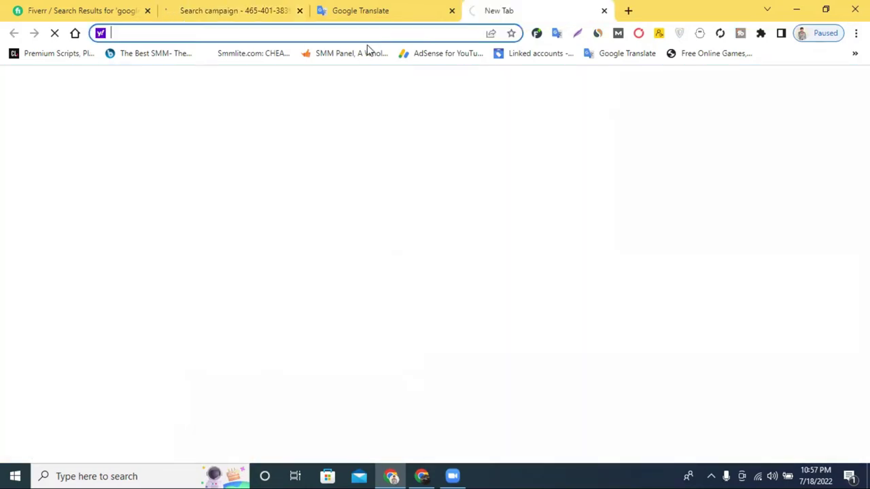
pyautogui.write('ads.google.com')
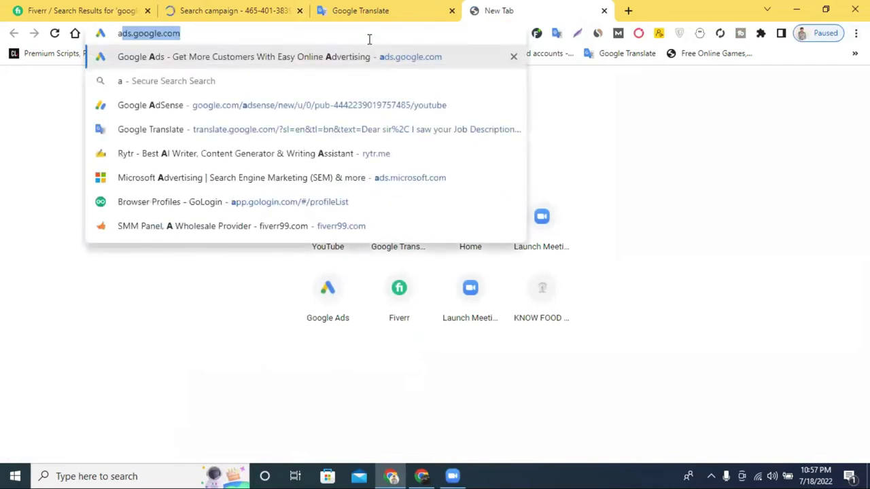
pyautogui.click(246, 9)
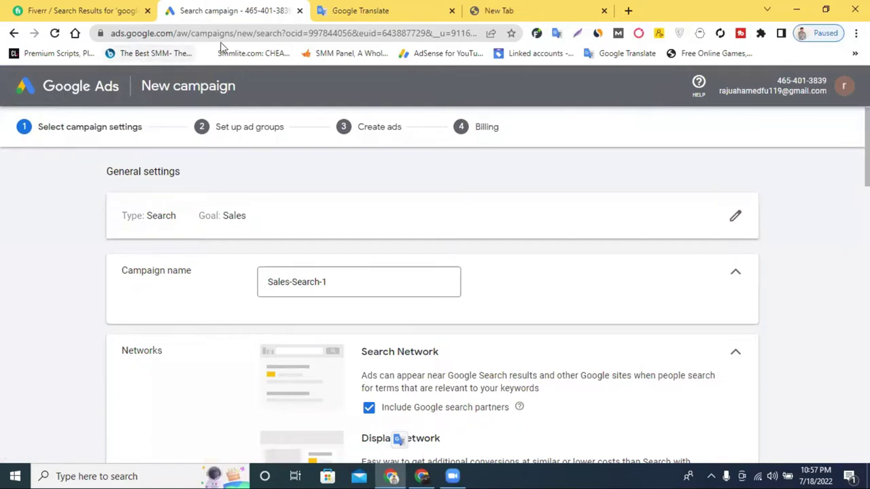
# - Delete the Google Ads account whose setup is still in progress from the signed-in account details and confirm its removal
pyautogui.click(844, 87)
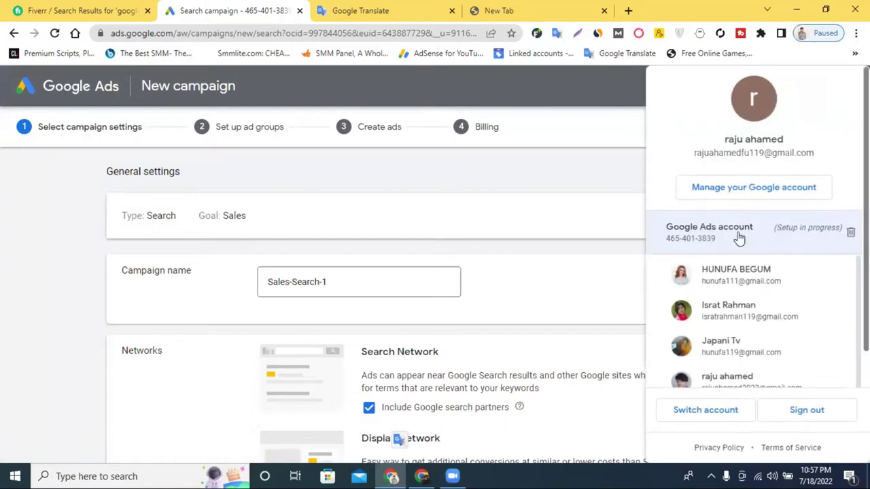
pyautogui.click(850, 232)
pyautogui.click(573, 301)
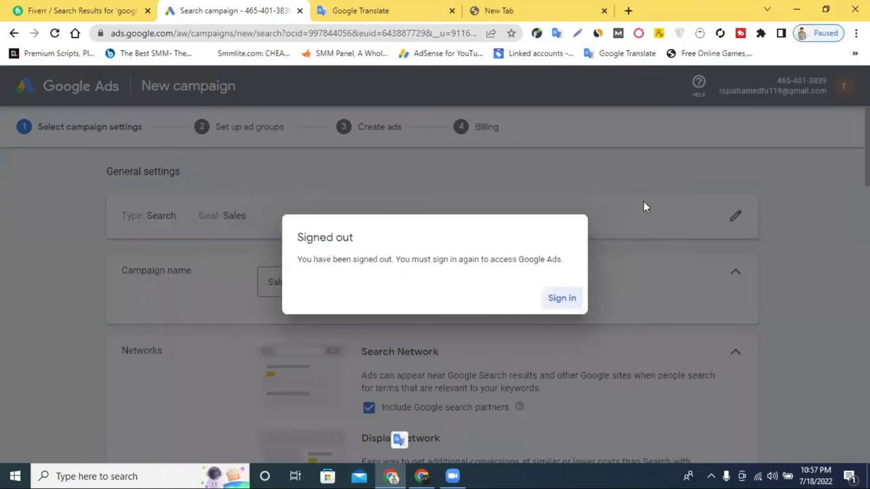
# - Sign in again, start a new Google Ads account with a new campaign, and close the spare blank tab
pyautogui.click(570, 300)
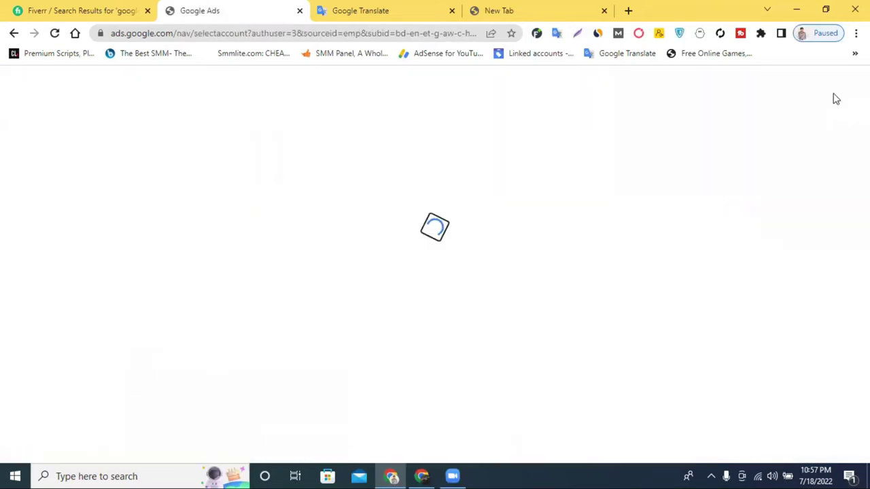
pyautogui.click(384, 323)
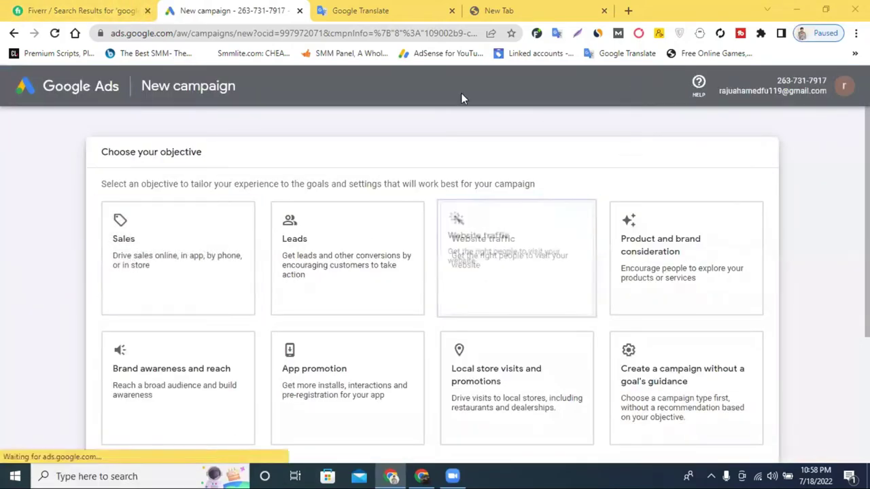
pyautogui.click(604, 10)
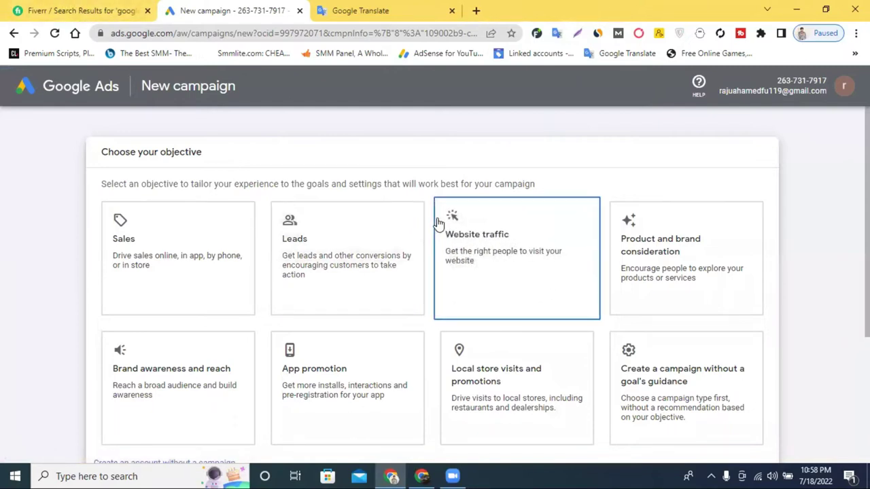
# - Examine the Sales and Leads objectives and the campaign types offered for Sales, highlighting the Sales text
pyautogui.click(207, 250)
pyautogui.moveTo(126, 250); pyautogui.dragTo(105, 231)
pyautogui.scroll(-3, 132, 258)
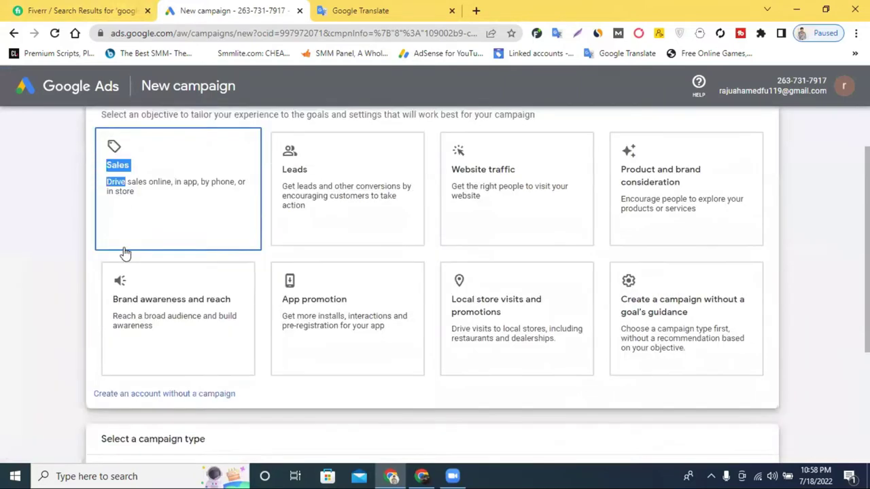
pyautogui.scroll(3, 171, 244)
pyautogui.click(37, 210)
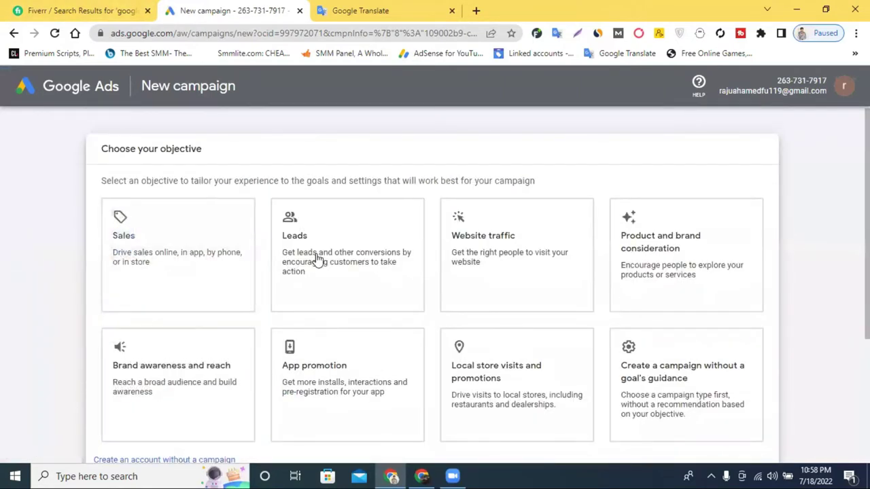
pyautogui.scroll(-2, 625, 410)
pyautogui.scroll(2, 452, 349)
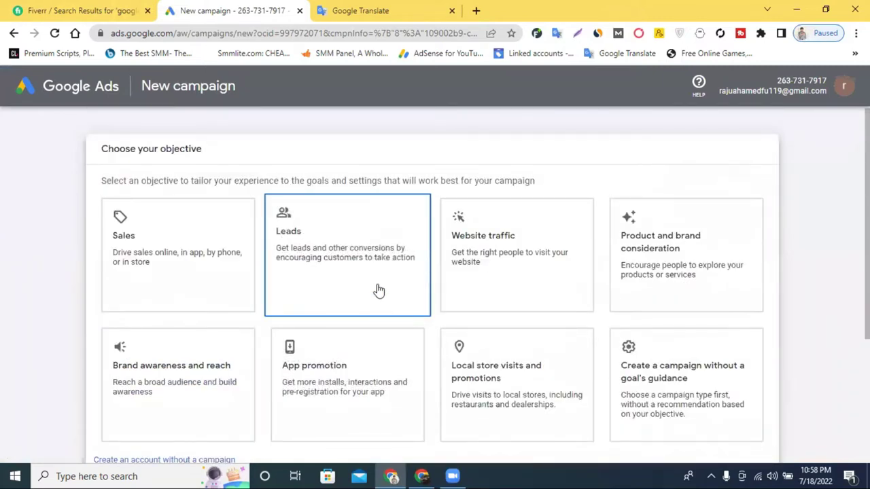
pyautogui.scroll(-1, 436, 158)
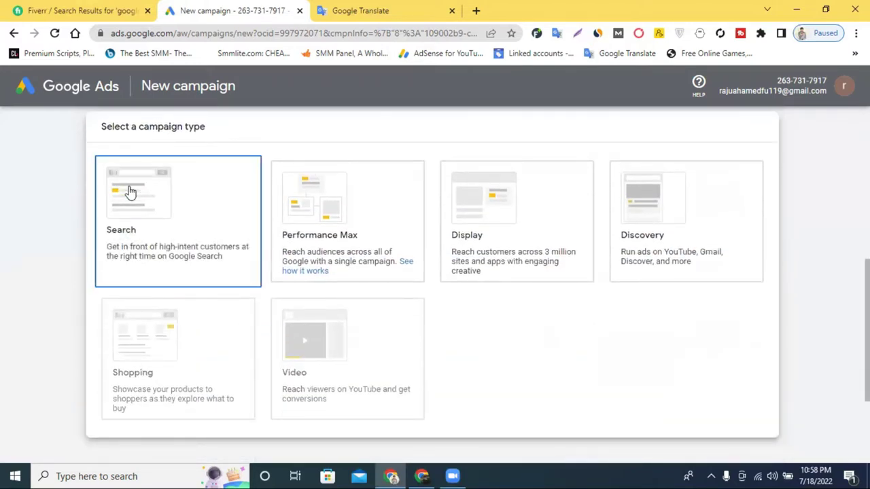
pyautogui.scroll(5, 131, 193)
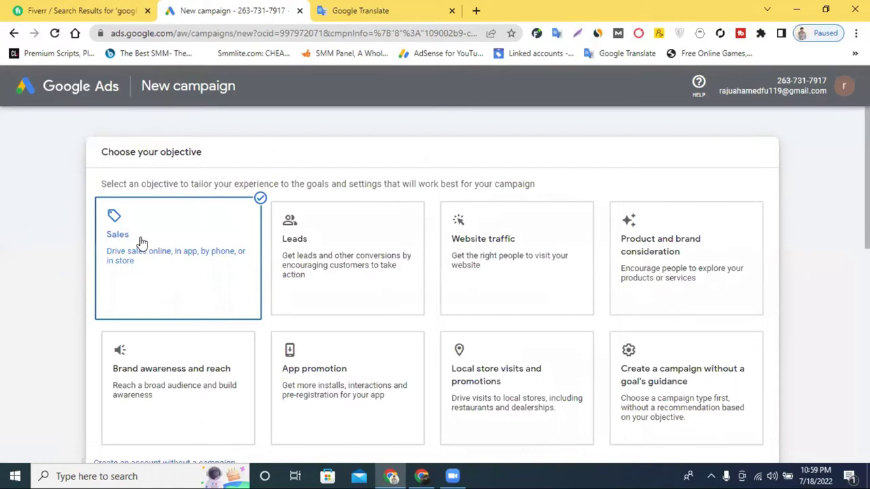
# - Compare the campaign types offered for the Leads and App promotion objectives, ending with Leads selected
pyautogui.click(322, 254)
pyautogui.scroll(-3, 322, 250)
pyautogui.scroll(1, 330, 248)
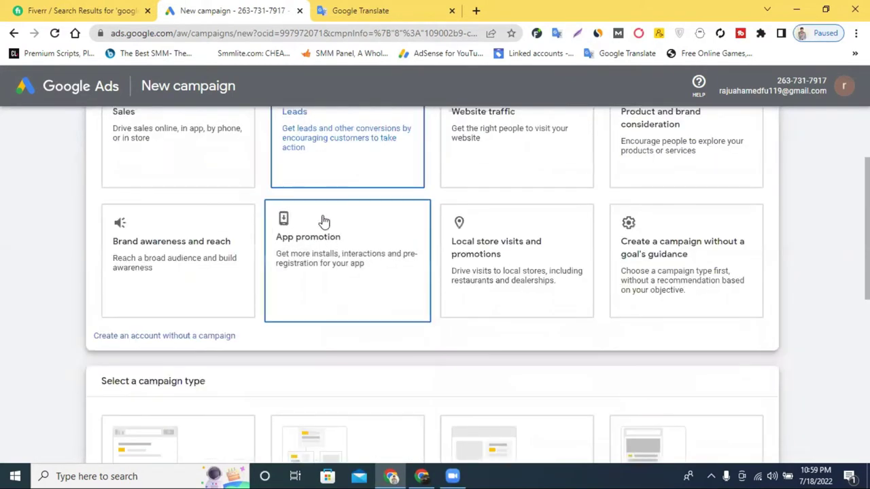
pyautogui.click(339, 238)
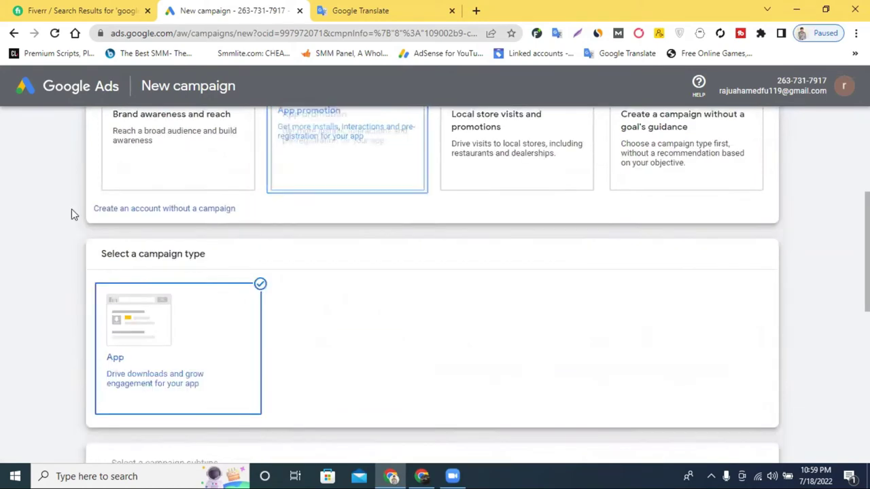
pyautogui.scroll(5, 72, 209)
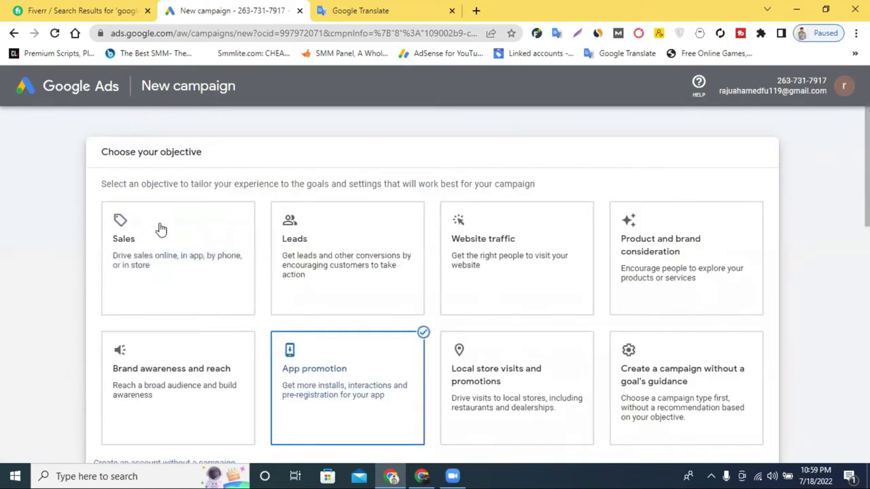
pyautogui.click(324, 243)
pyautogui.scroll(3, 325, 244)
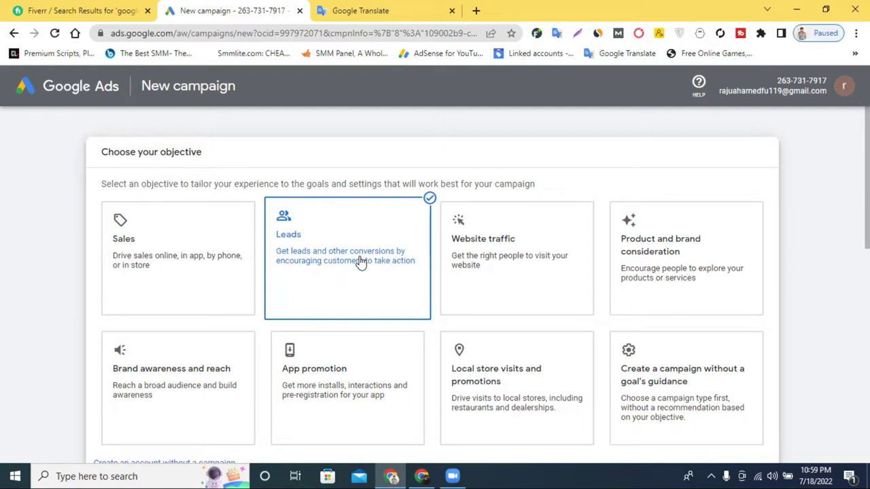
# - Look over the Website traffic objective and dismiss the Windows search pane covering the page
pyautogui.click(499, 241)
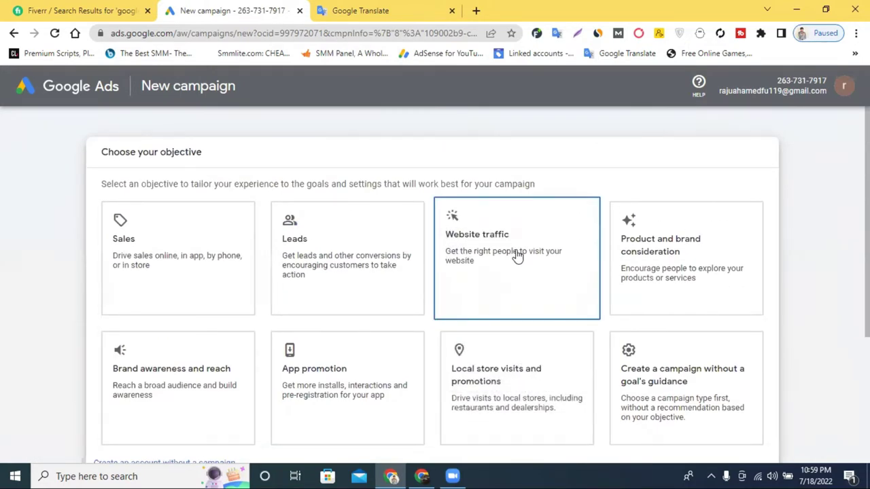
pyautogui.click(517, 255)
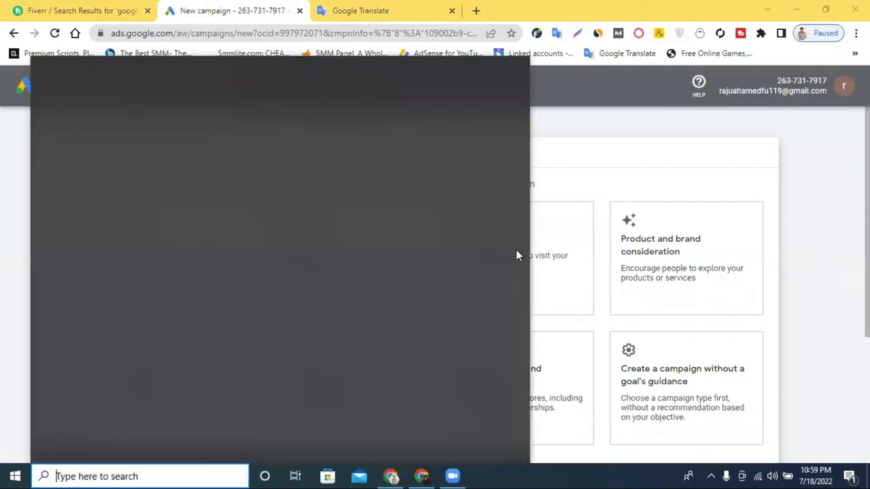
pyautogui.click(686, 231)
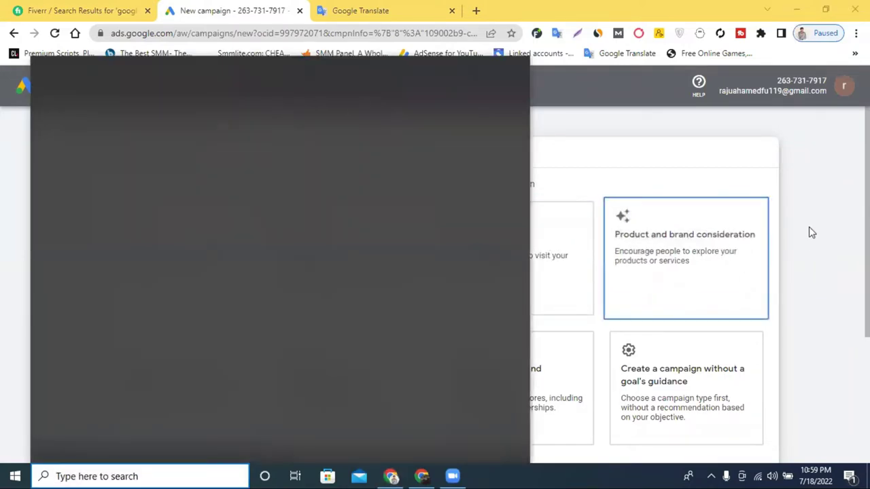
pyautogui.click(707, 217)
pyautogui.click(501, 252)
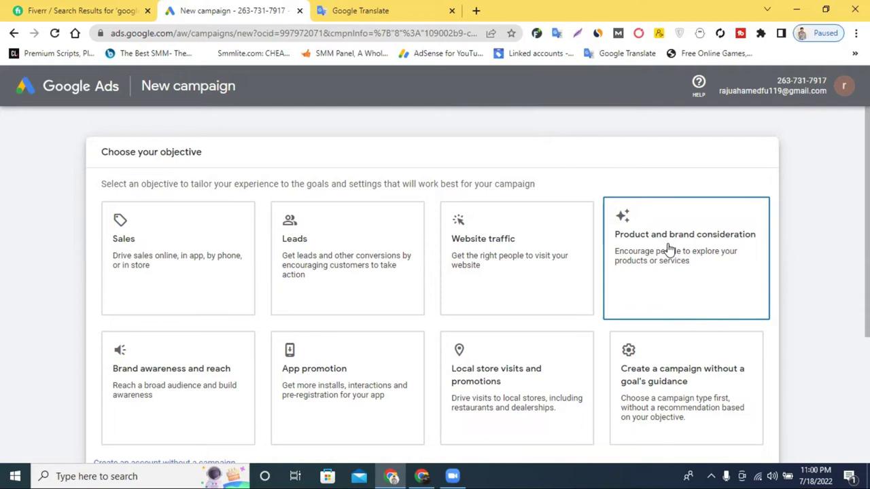
# - Review the Product and brand consideration and Brand awareness and reach objectives by selecting each and highlighting its text
pyautogui.tripleClick(669, 249)
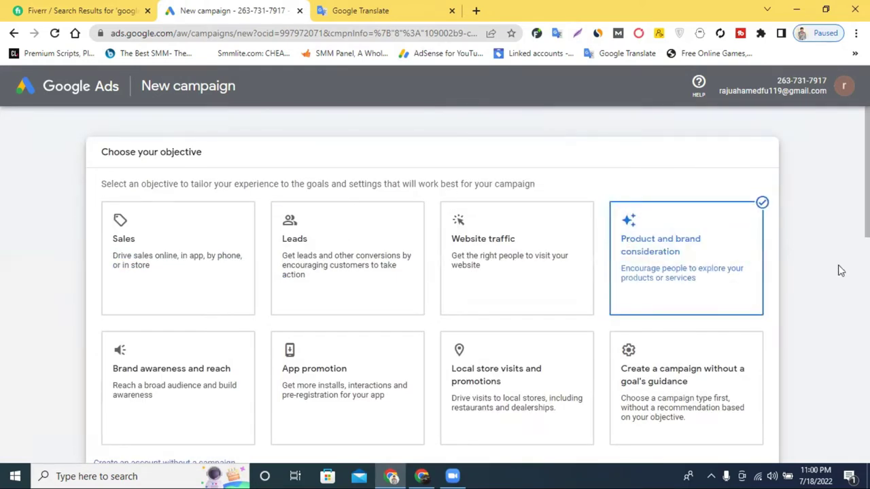
pyautogui.tripleClick(718, 252)
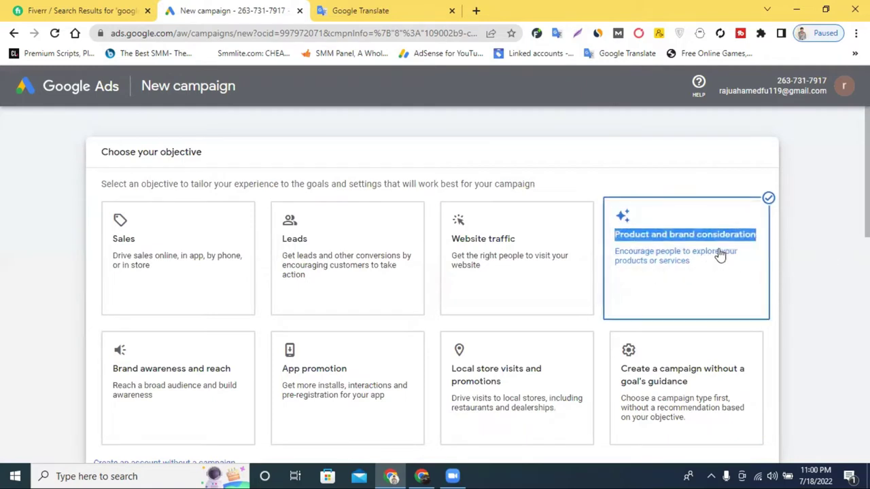
pyautogui.scroll(-1, 675, 239)
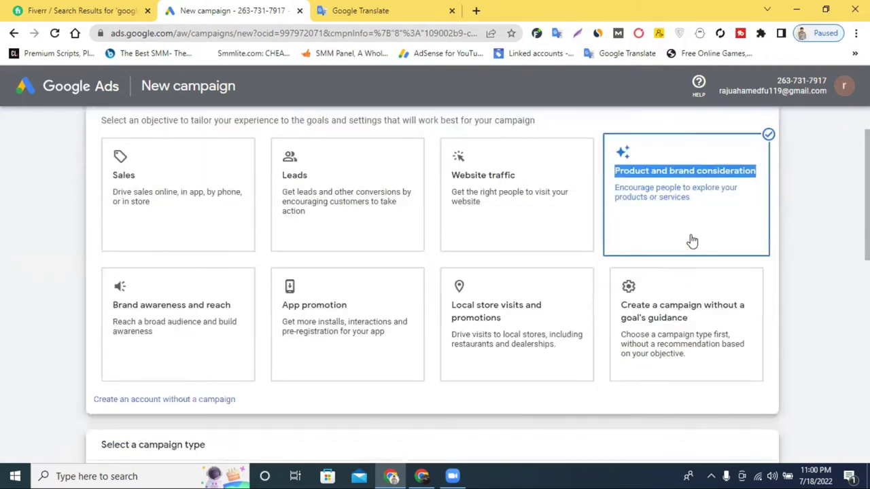
pyautogui.click(172, 336)
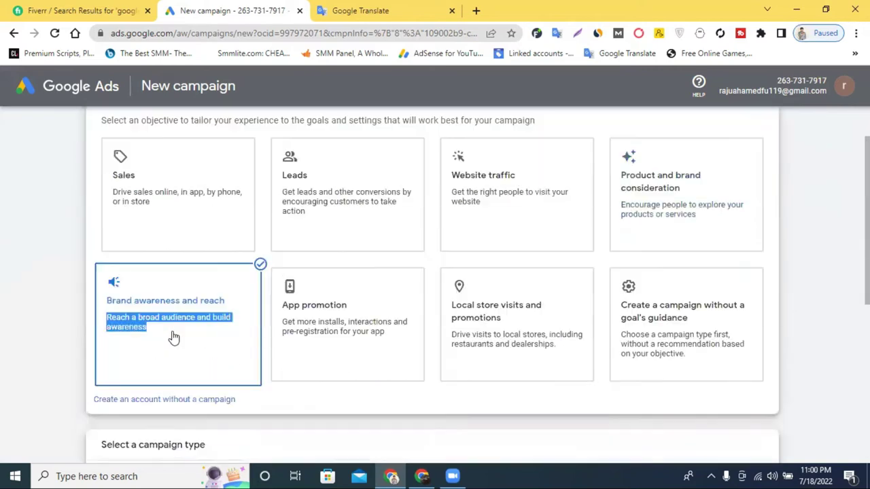
pyautogui.moveTo(173, 336); pyautogui.dragTo(83, 270)
pyautogui.click(242, 248)
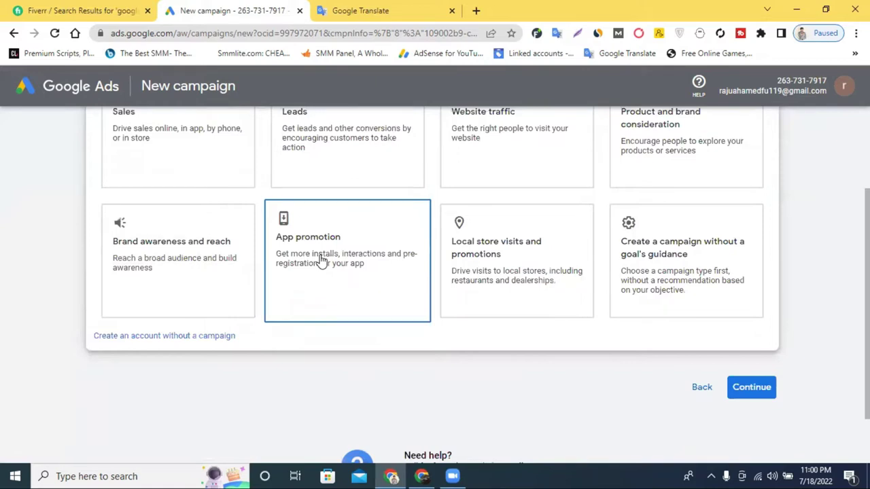
# - Review the App promotion objective's campaign type and subtypes, and choose the Local store visits and promotions objective
pyautogui.click(322, 260)
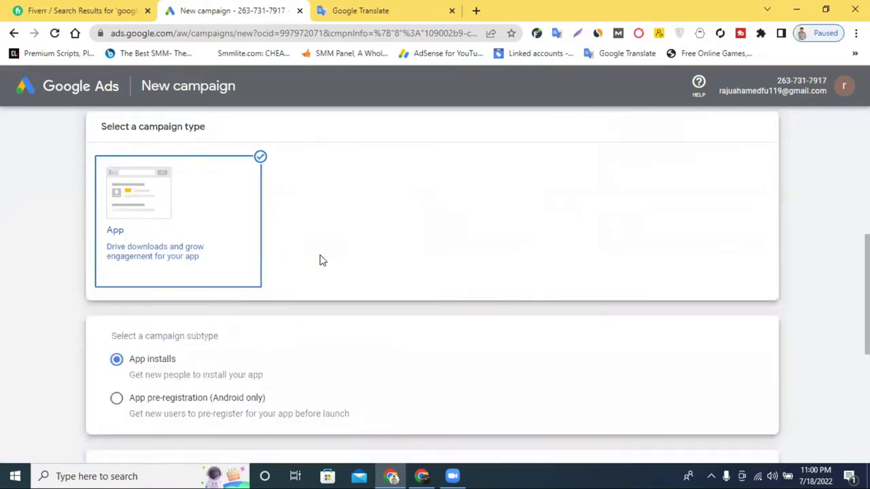
pyautogui.scroll(4, 322, 260)
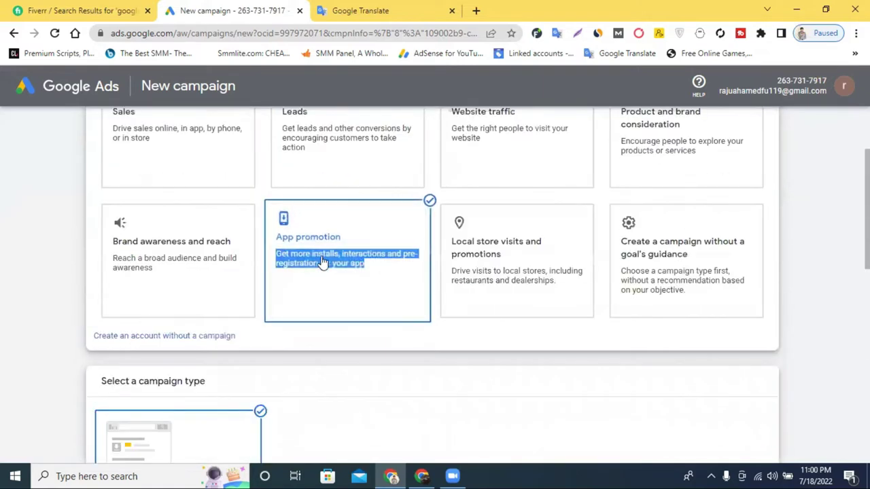
pyautogui.click(531, 250)
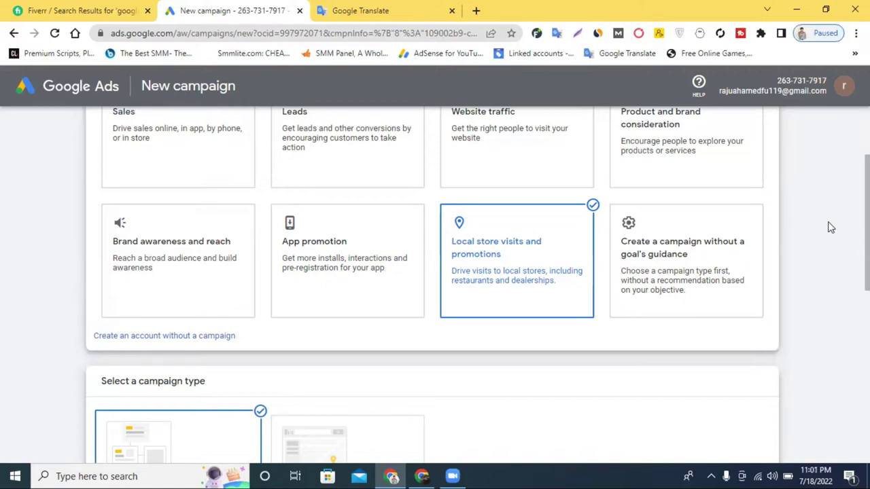
# - Connect the computer to the vivo Y21 Wi-Fi network and return to the campaign objectives page
pyautogui.click(758, 475)
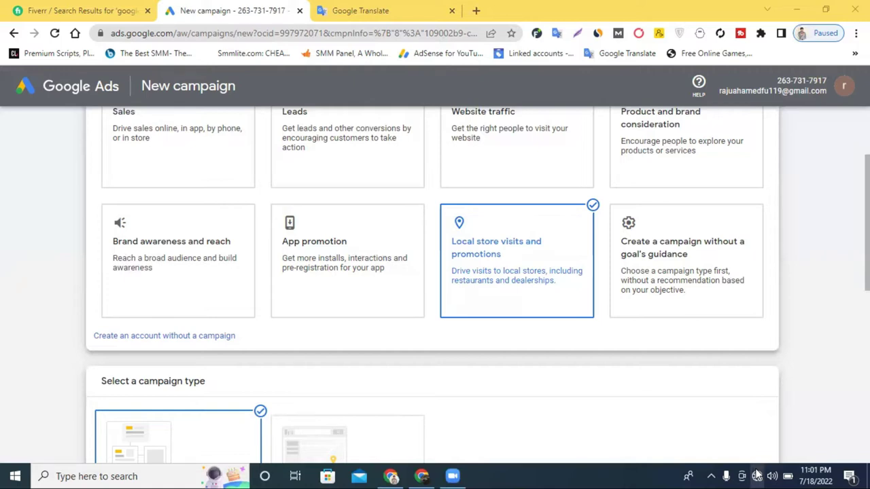
pyautogui.click(757, 475)
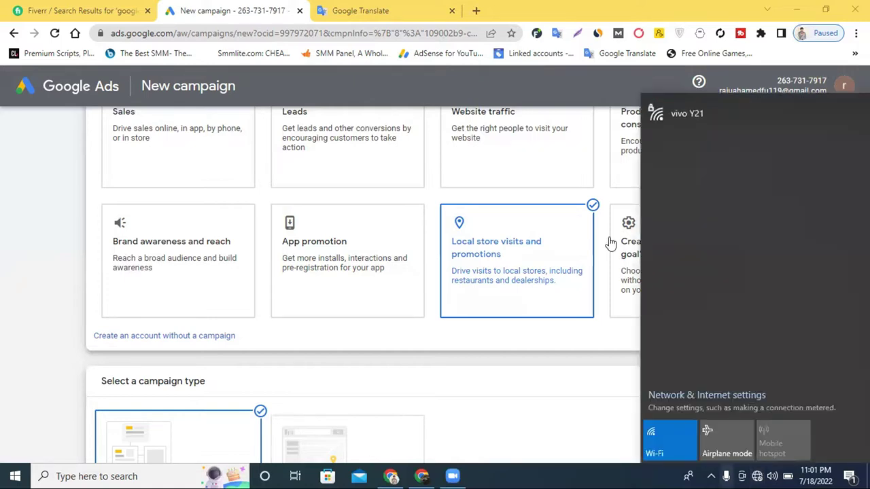
pyautogui.click(693, 123)
pyautogui.click(806, 170)
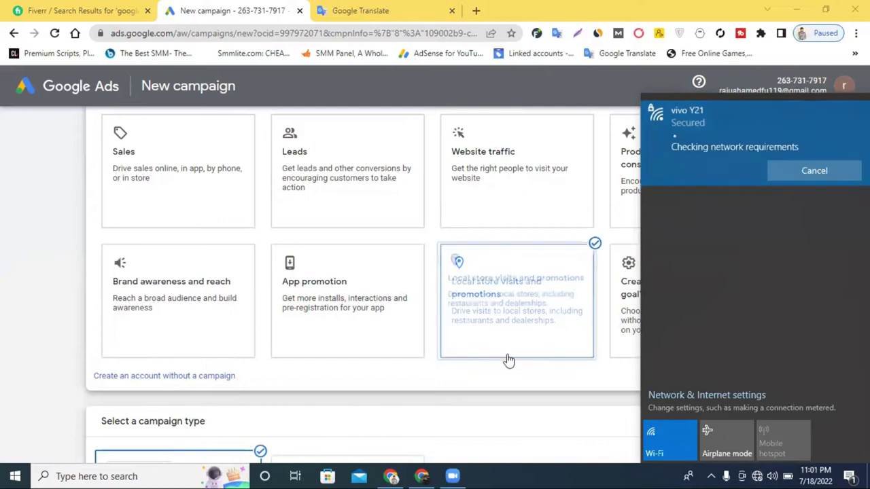
pyautogui.click(455, 401)
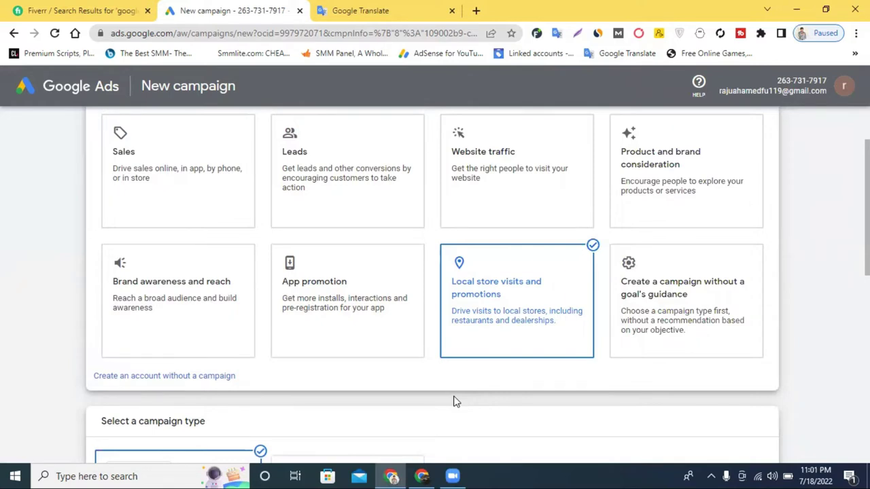
pyautogui.click(741, 476)
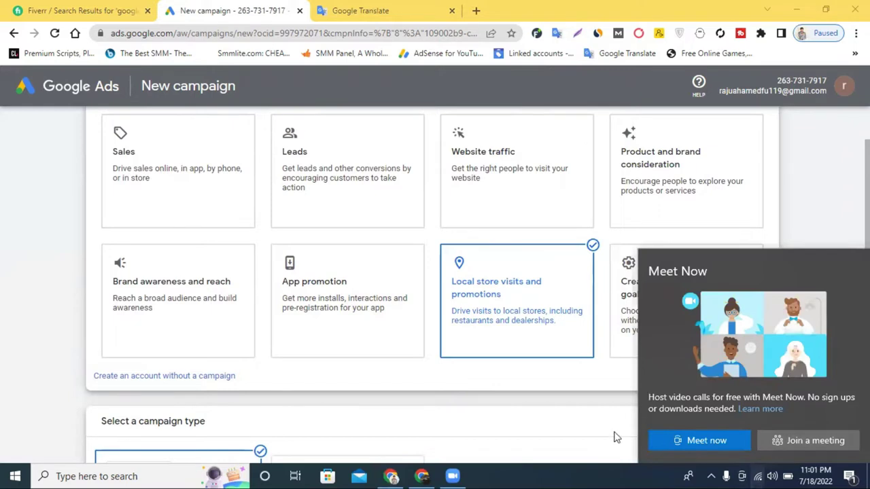
# - Dismiss the Meet Now pop-up and look over the campaign objectives
pyautogui.click(569, 430)
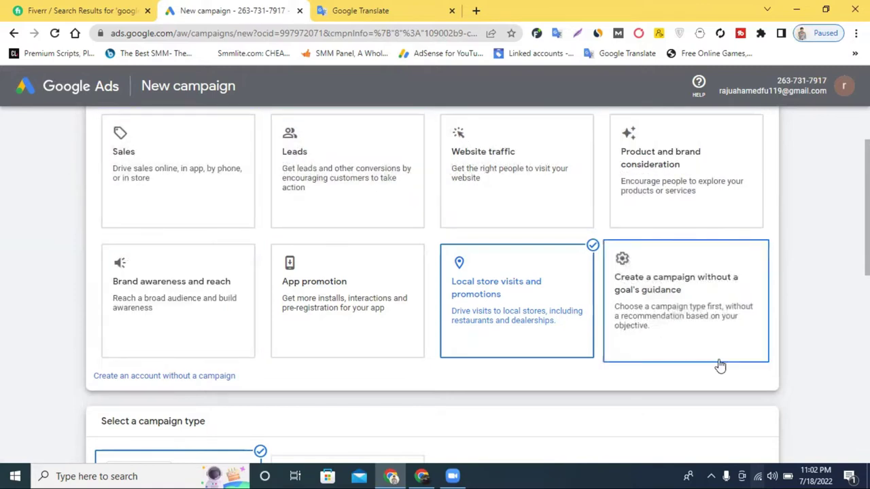
pyautogui.scroll(1, 38, 231)
pyautogui.scroll(-1, 39, 231)
pyautogui.scroll(1, 39, 231)
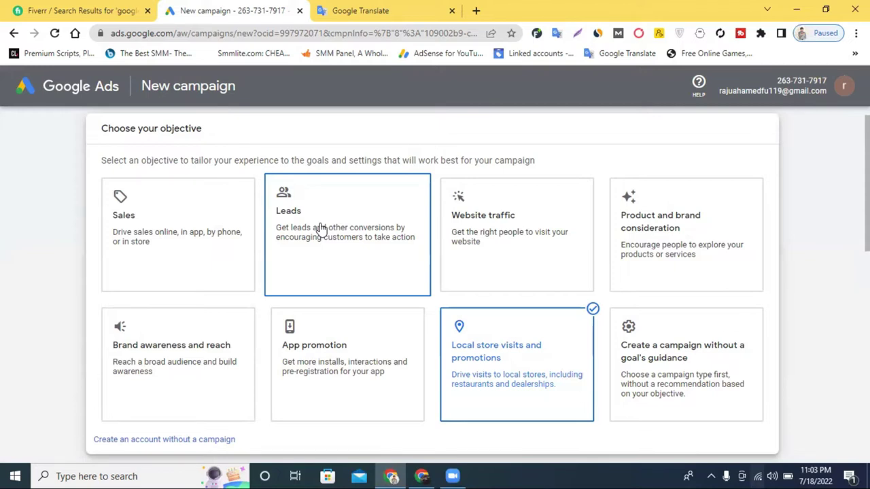
# - Review the Leads objective by checking its campaign types and highlighting its description
pyautogui.scroll(-5, 321, 229)
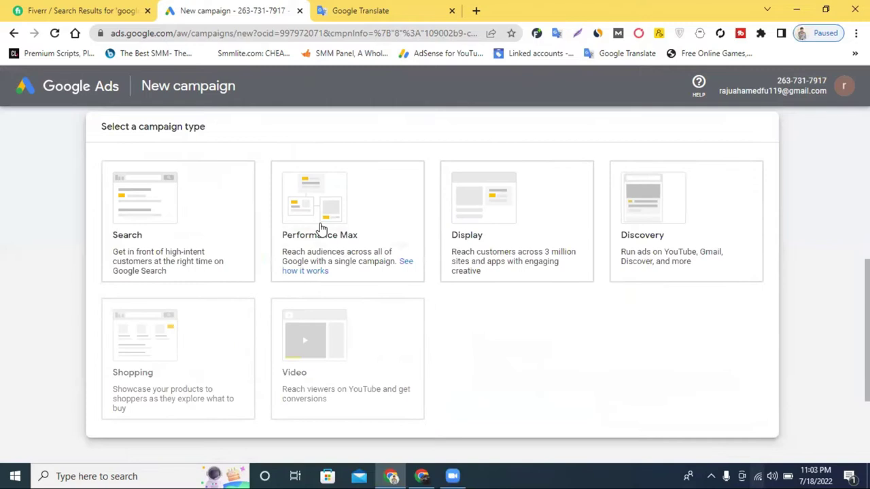
pyautogui.scroll(4, 323, 229)
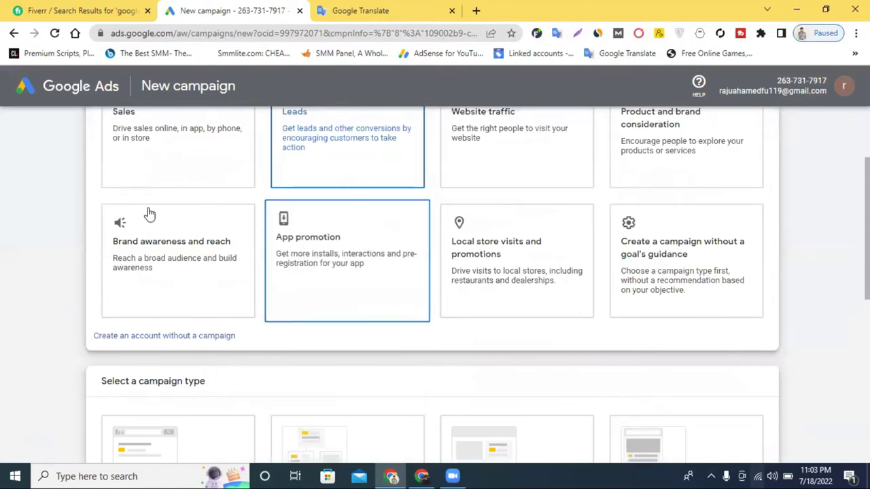
pyautogui.scroll(1, 150, 214)
pyautogui.tripleClick(355, 213)
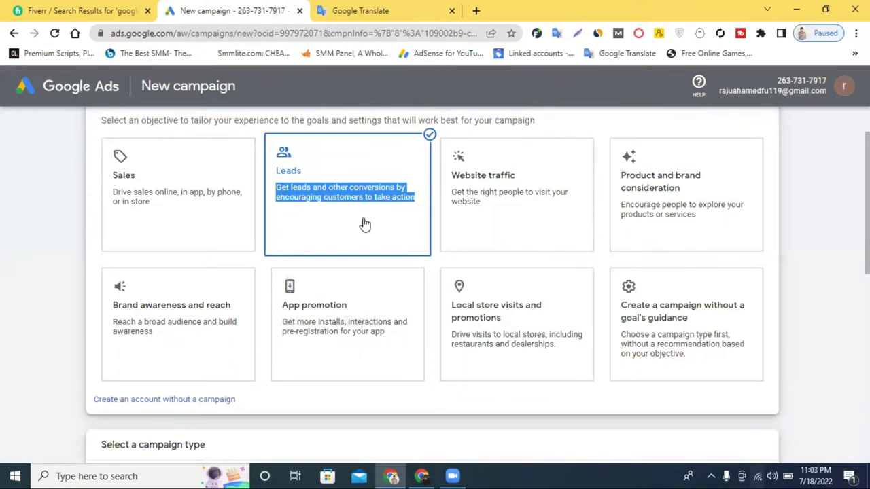
pyautogui.click(364, 224)
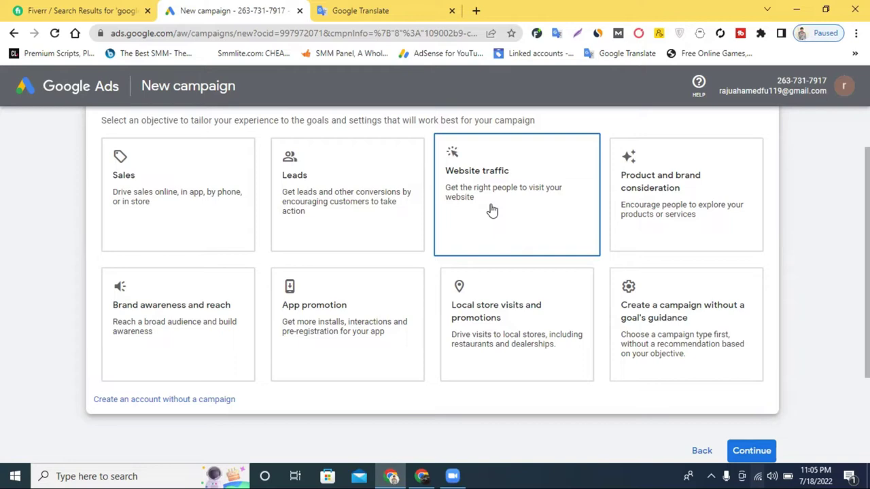
# - Go over the Product and brand consideration, App promotion, Local store visits and promotions, and no-goal-guidance objectives
pyautogui.click(656, 203)
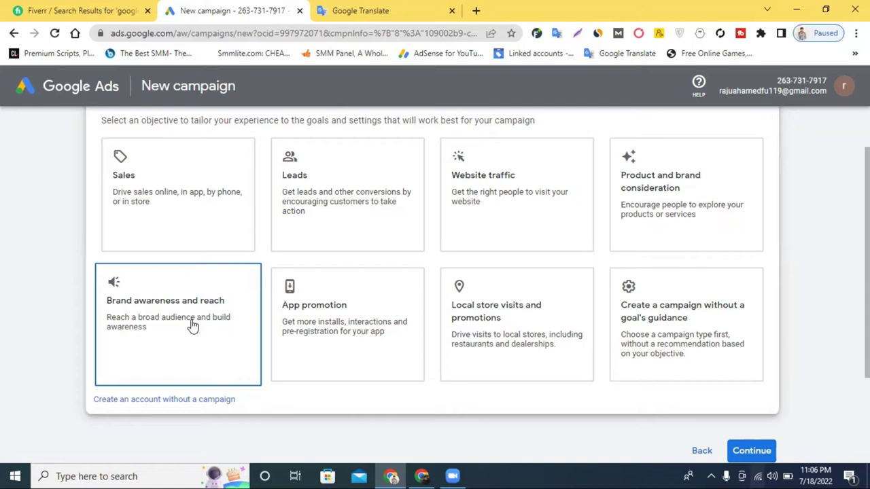
pyautogui.click(298, 289)
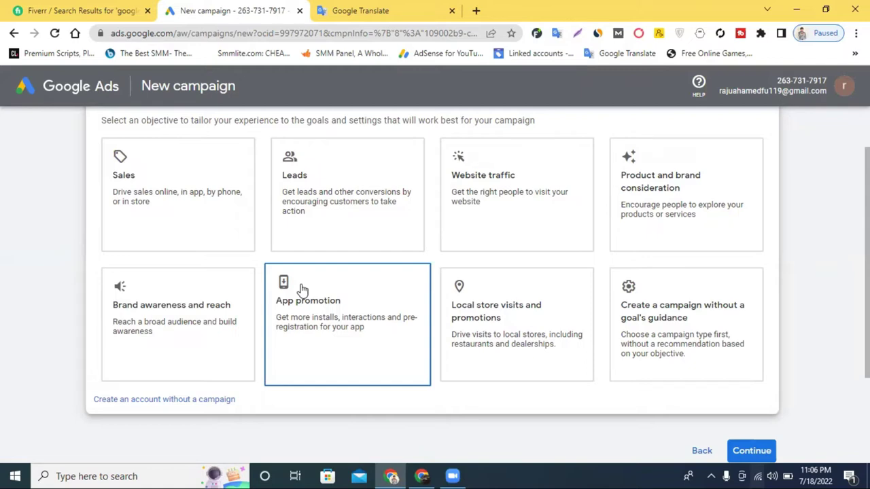
pyautogui.click(543, 312)
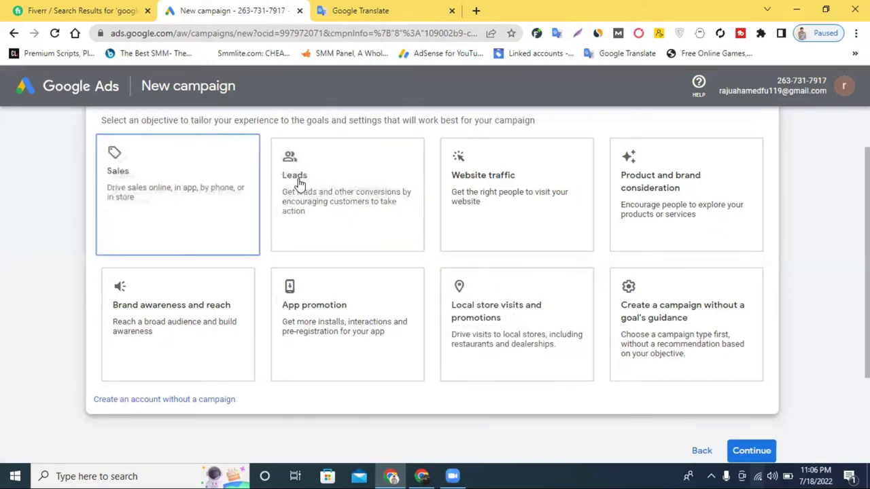
pyautogui.click(707, 326)
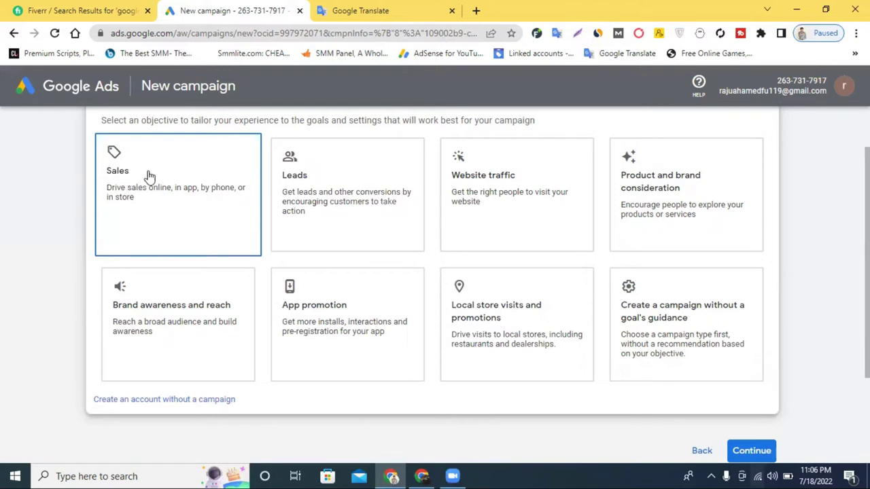
# - Choose the Sales objective and go through its Search, Performance Max, Display and Discovery campaign types
pyautogui.click(139, 162)
pyautogui.click(136, 163)
pyautogui.click(349, 272)
pyautogui.click(145, 247)
pyautogui.click(287, 246)
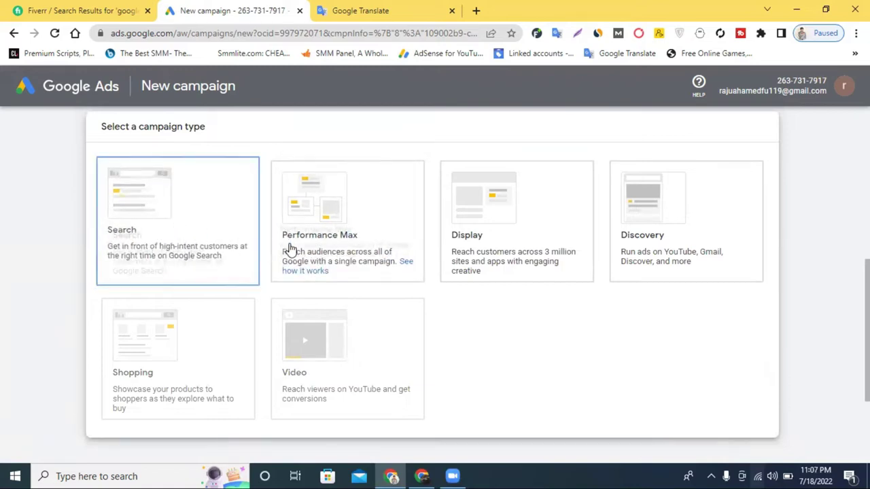
pyautogui.click(450, 239)
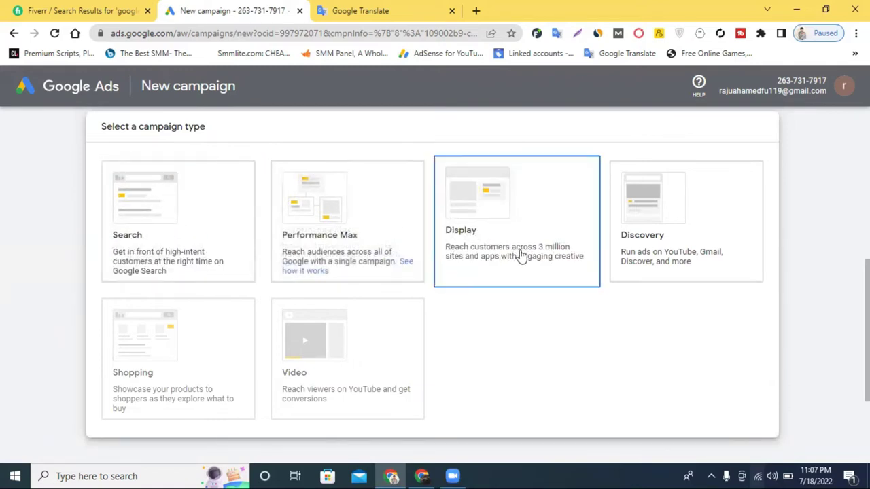
pyautogui.click(620, 238)
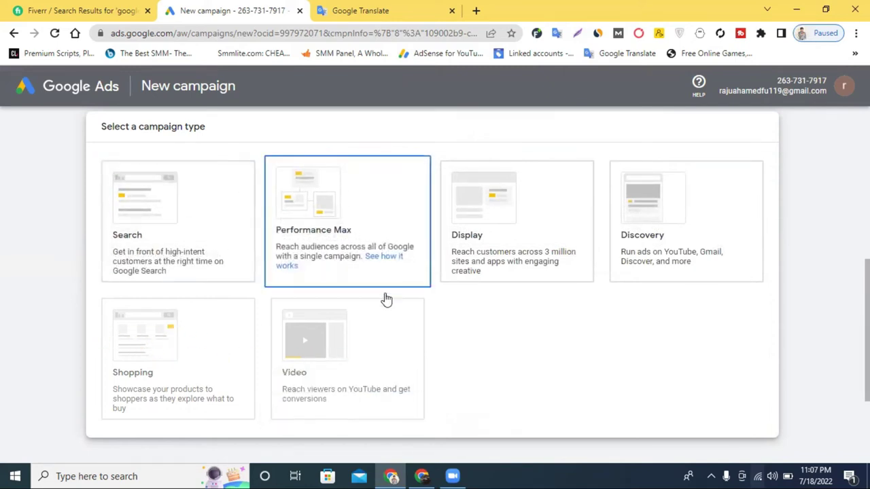
pyautogui.click(675, 266)
pyautogui.click(474, 232)
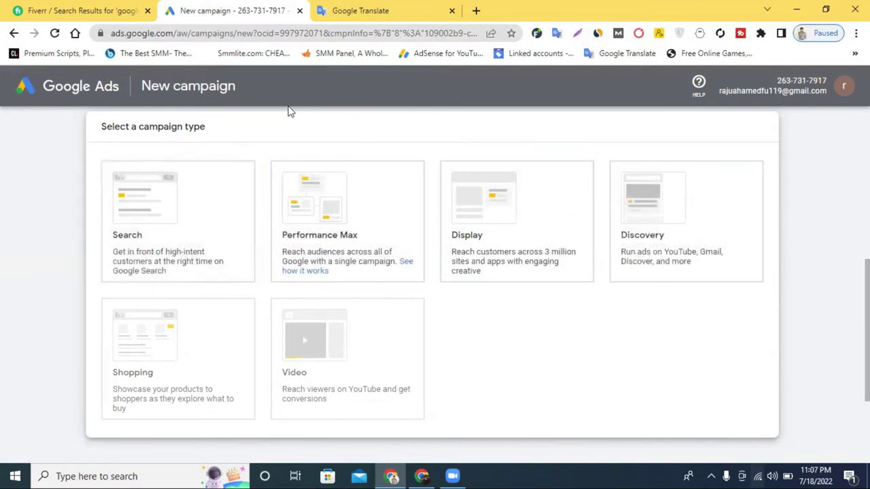
# - Glance at the ads in the "domain and hosting" Google results and choose Search as the campaign type
pyautogui.click(422, 475)
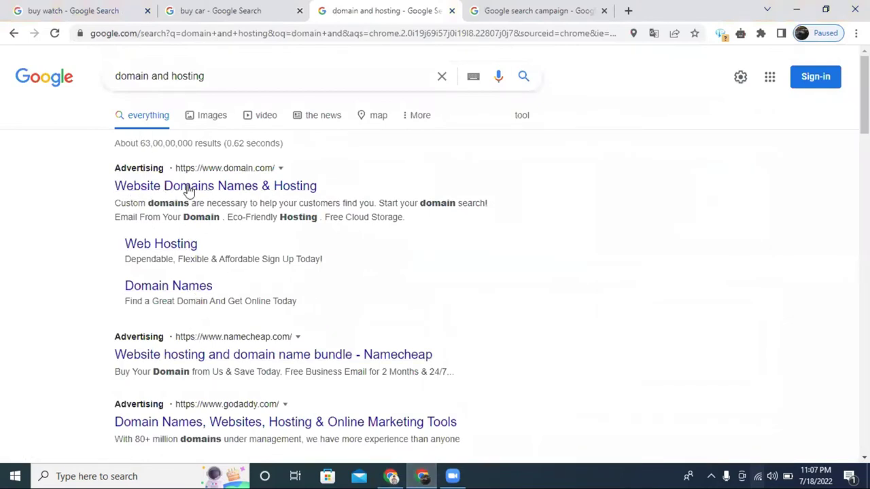
pyautogui.click(400, 475)
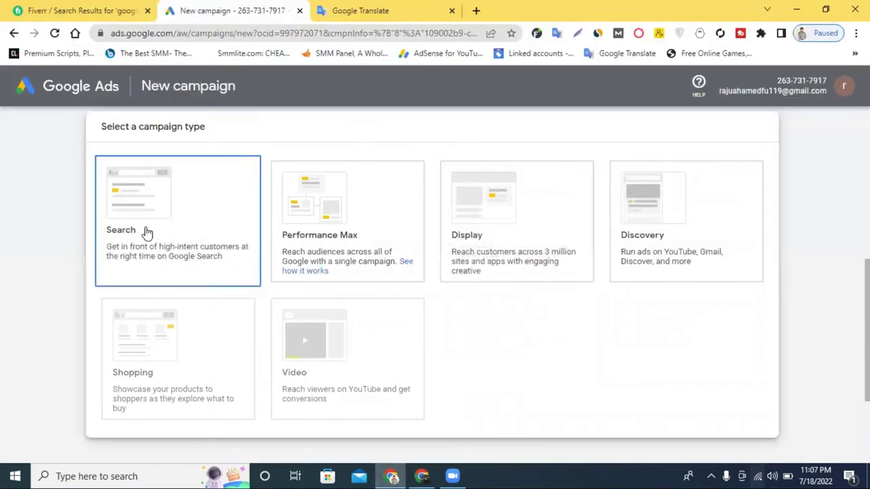
pyautogui.click(138, 187)
# - Recheck the chosen objective and campaign type, and enable Website visits as a way to reach the goal
pyautogui.scroll(2, 305, 179)
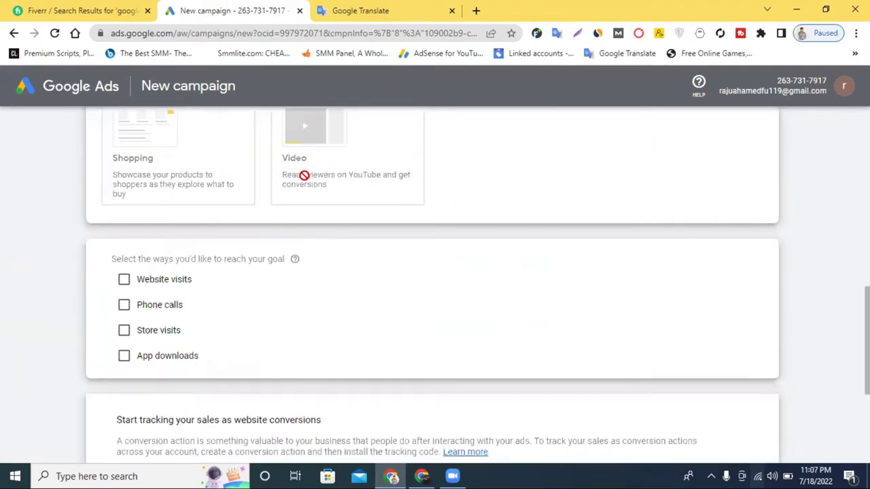
pyautogui.scroll(3, 305, 175)
pyautogui.scroll(5, 189, 204)
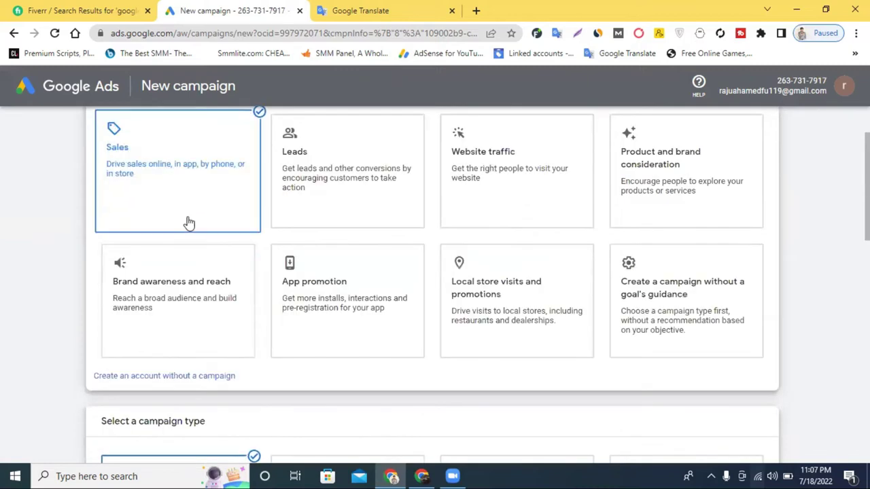
pyautogui.scroll(1, 189, 223)
pyautogui.scroll(-4, 181, 222)
pyautogui.scroll(-6, 181, 228)
pyautogui.scroll(1, 184, 227)
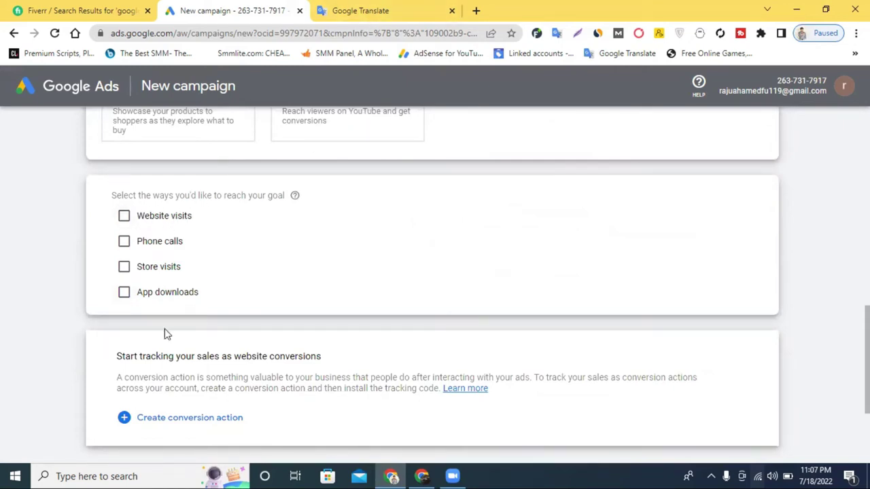
pyautogui.click(124, 216)
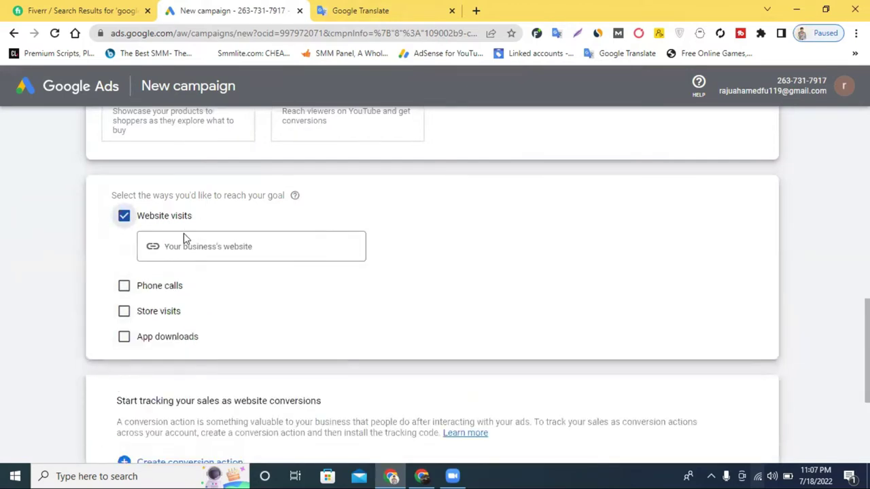
pyautogui.click(207, 246)
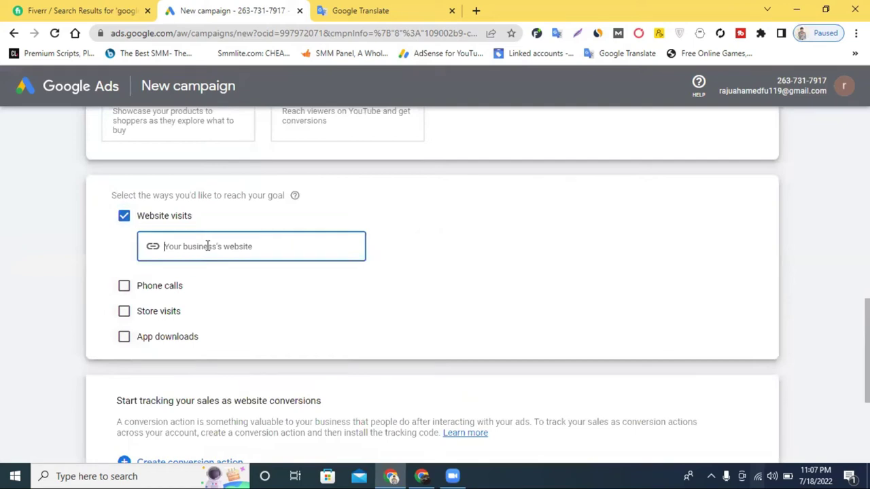
# - Look over the ads in the "domain and hosting" Google results and try to open the domain.com ad
pyautogui.click(422, 476)
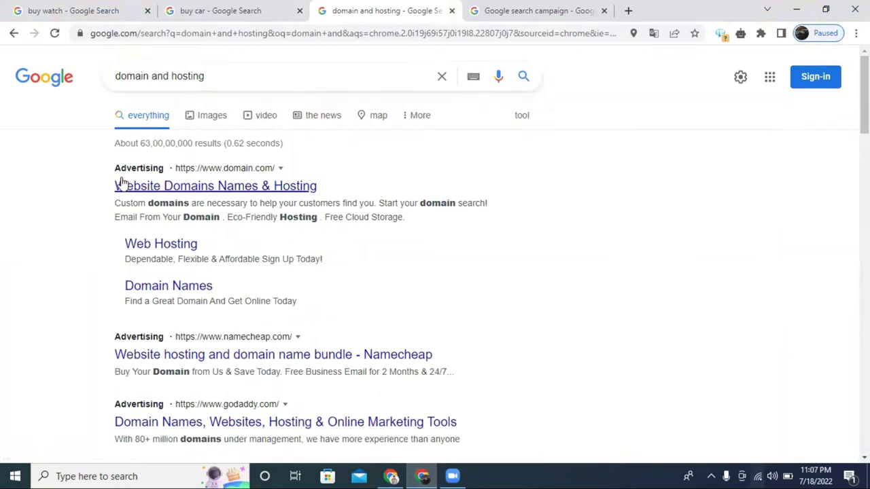
pyautogui.scroll(-2, 229, 196)
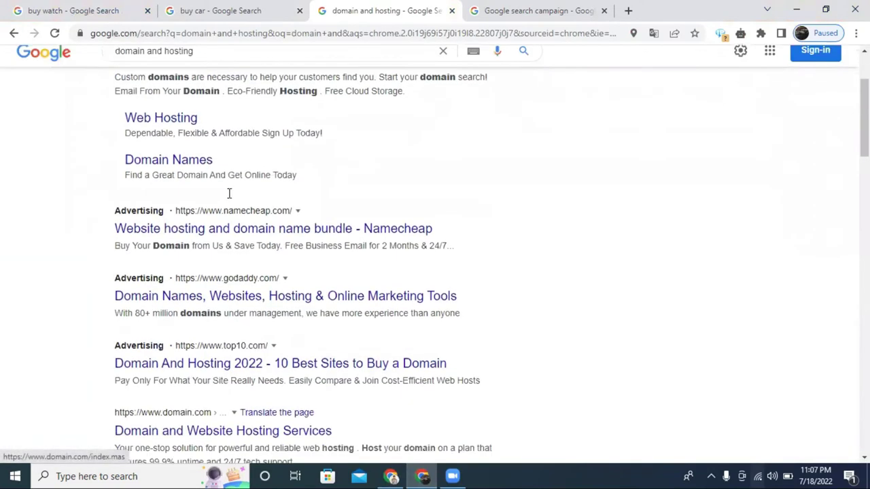
pyautogui.scroll(2, 235, 215)
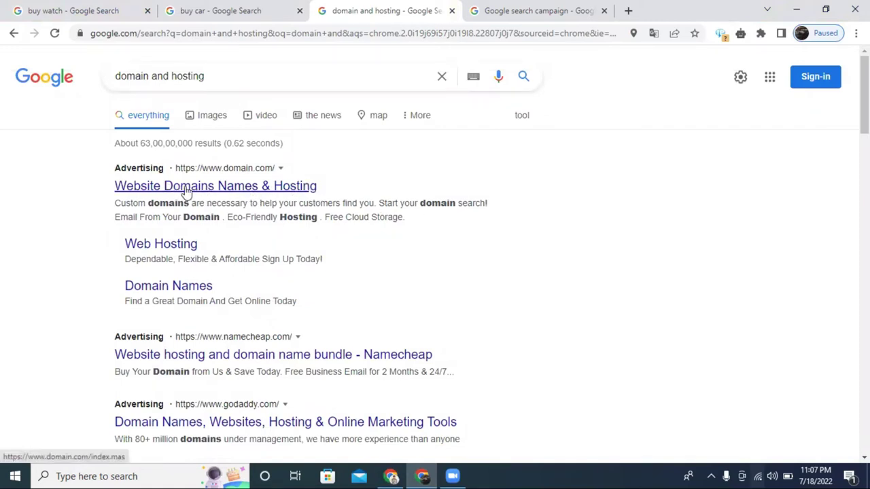
pyautogui.click(213, 180)
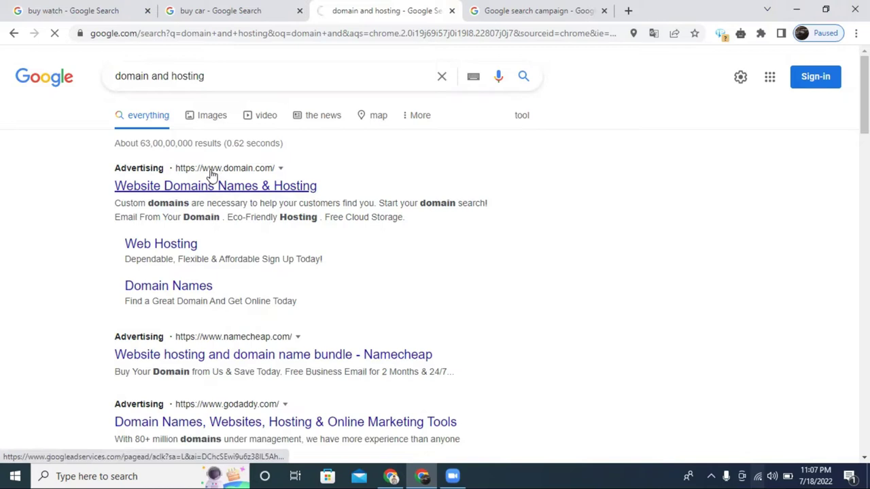
pyautogui.click(188, 7)
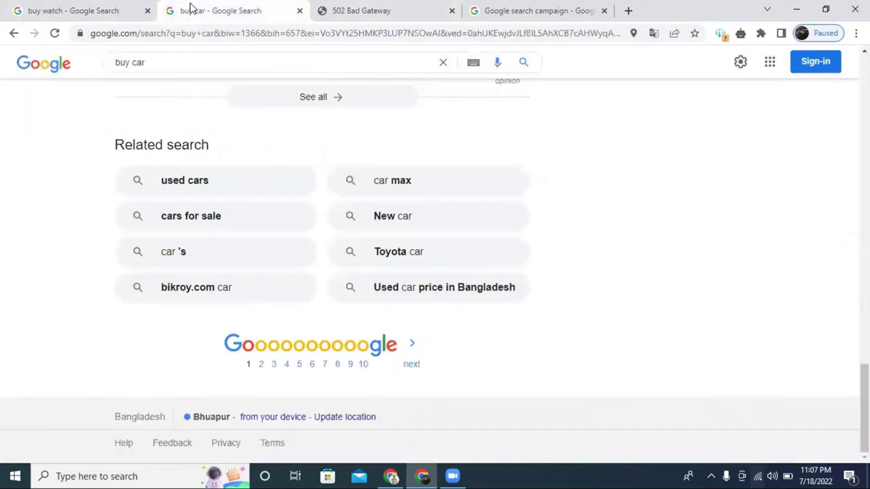
# - Open the AuthenticWatches ad from the "buy watch" Google results and copy the site's base address
pyautogui.click(87, 8)
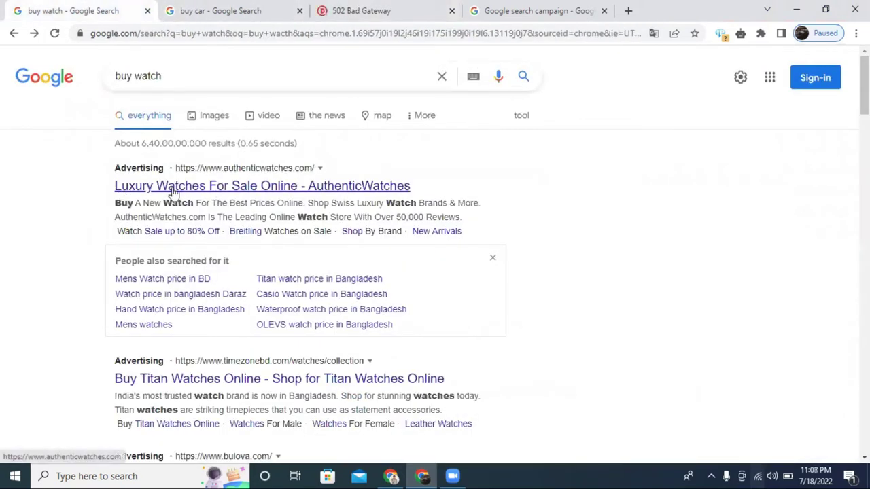
pyautogui.click(215, 190)
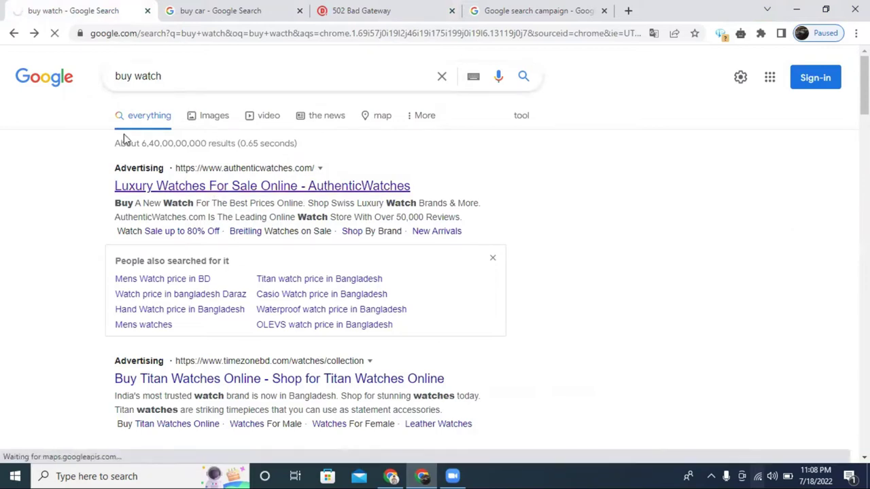
pyautogui.moveTo(176, 34); pyautogui.dragTo(82, 35)
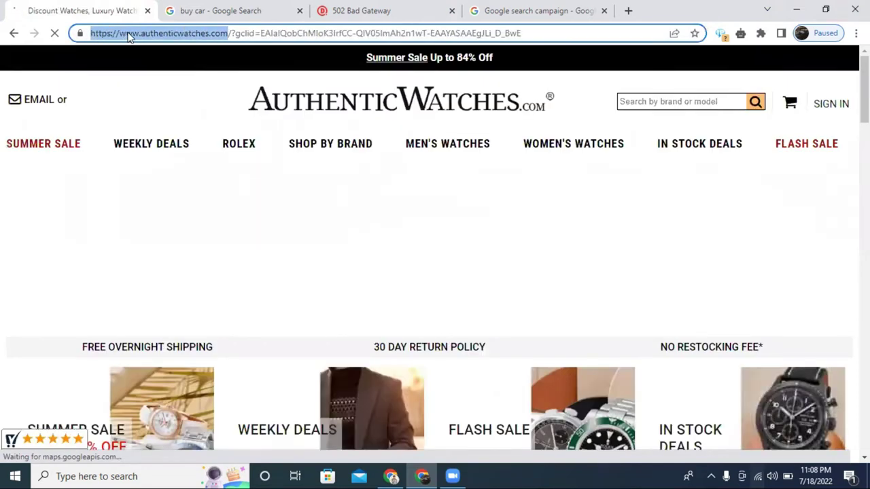
pyautogui.rightClick(130, 34)
pyautogui.click(185, 102)
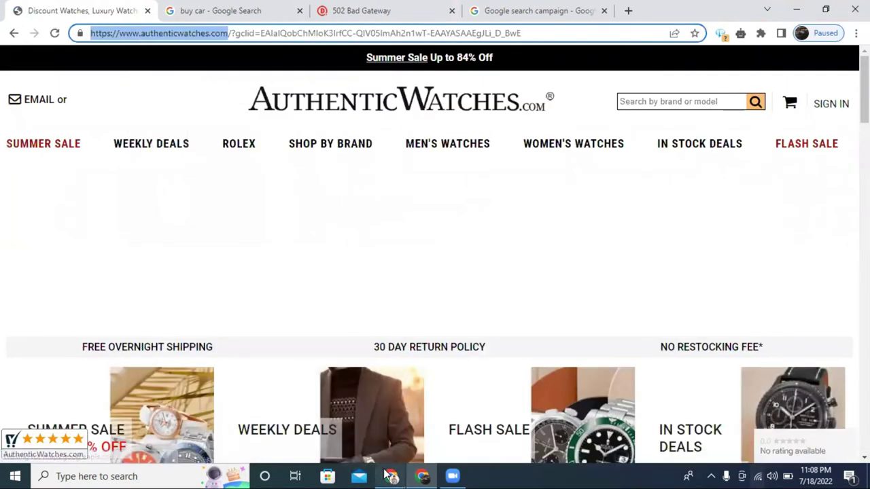
pyautogui.click(382, 475)
pyautogui.rightClick(193, 242)
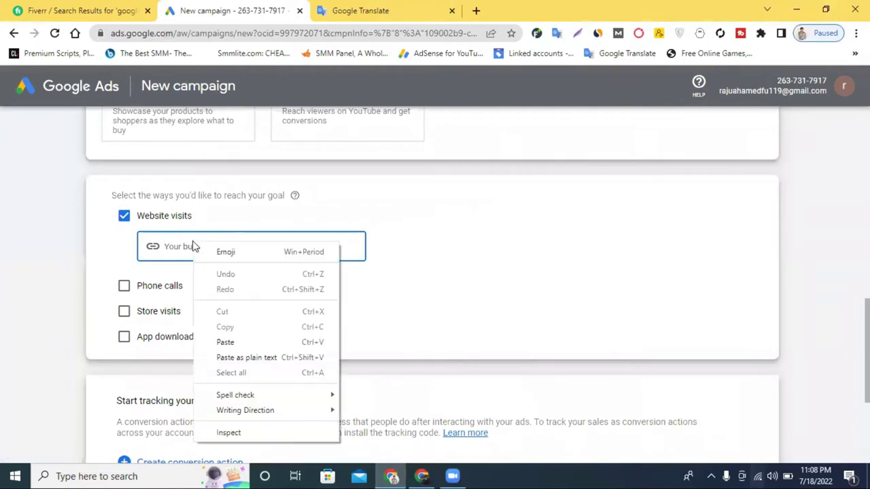
pyautogui.click(235, 342)
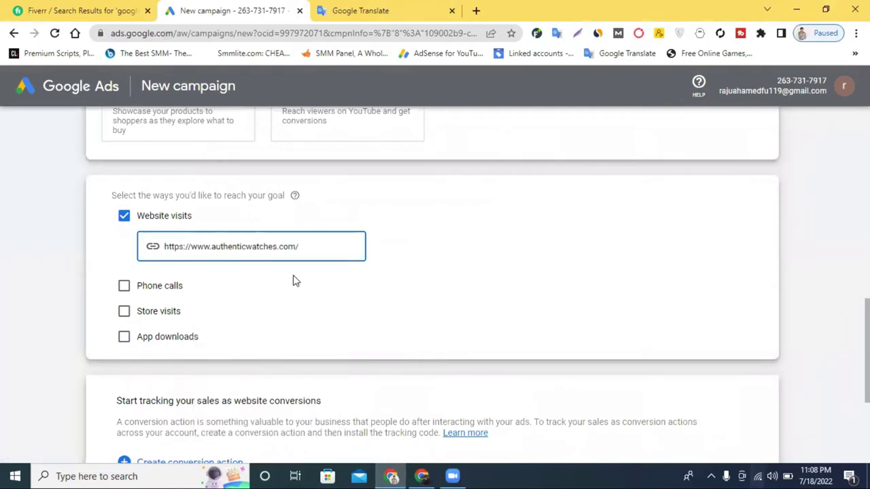
pyautogui.click(86, 8)
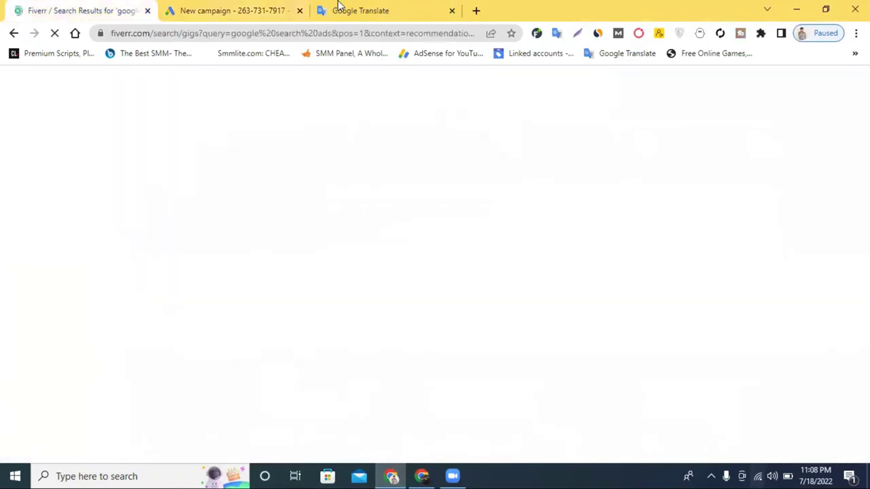
pyautogui.click(233, 8)
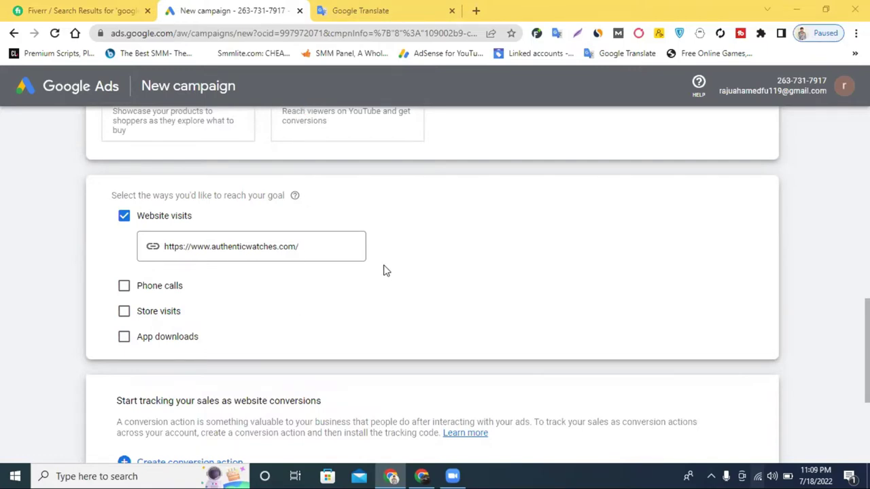
pyautogui.click(316, 246)
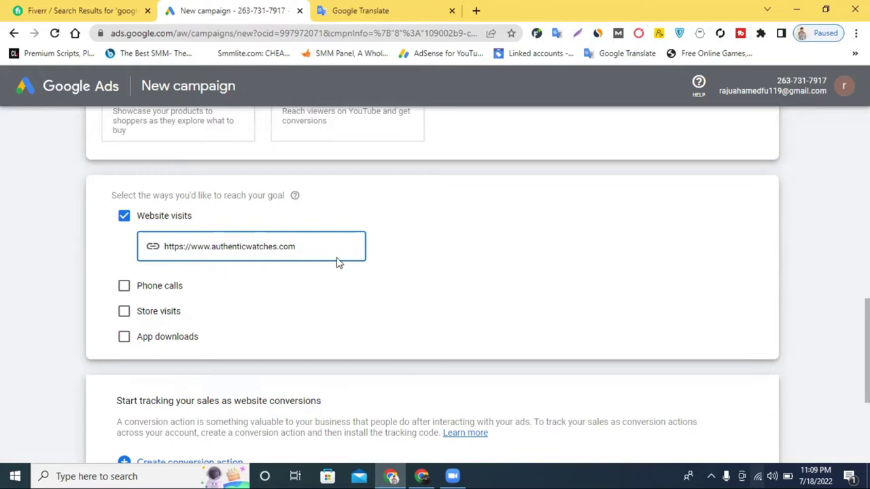
# - Create a website conversion action for tracking sales, and continue to the campaign settings
pyautogui.scroll(-2, 408, 254)
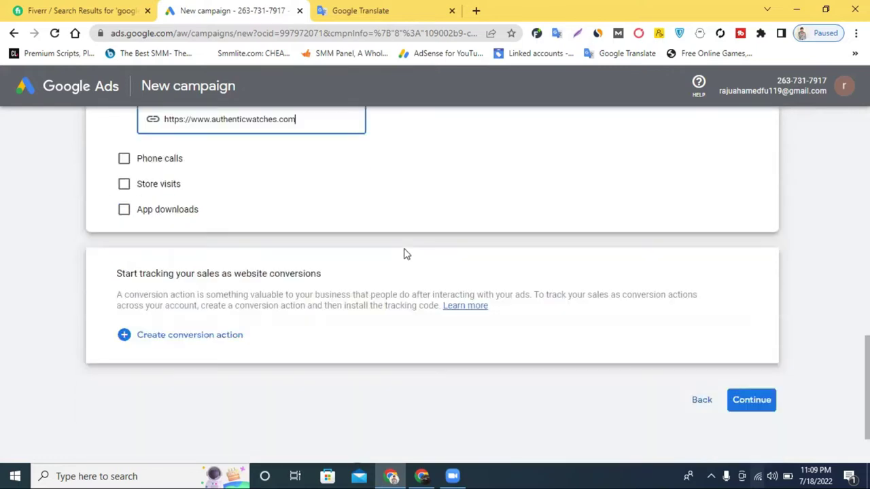
pyautogui.click(189, 340)
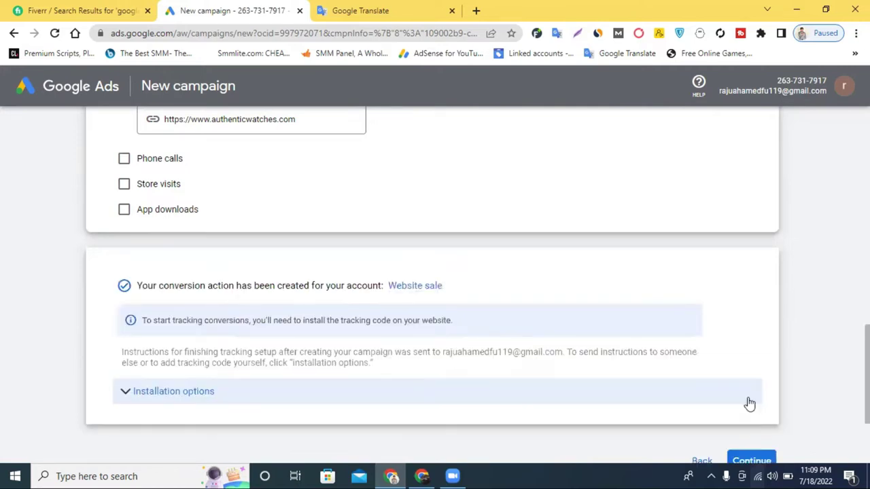
pyautogui.scroll(-2, 472, 381)
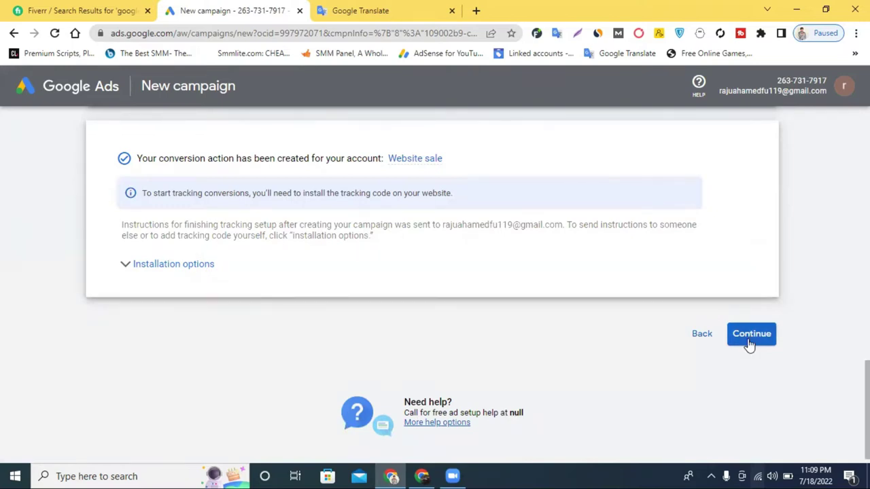
pyautogui.click(749, 344)
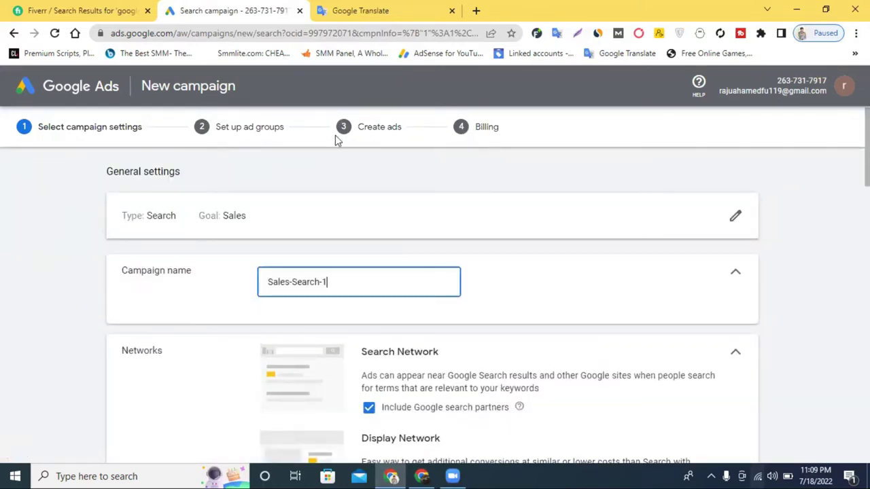
# - Rename the campaign as Sales-Search-ads-2
pyautogui.doubleClick(304, 280)
pyautogui.click(327, 281)
pyautogui.press('BackSpace')
pyautogui.write('ads-')
pyautogui.doubleClick(344, 284)
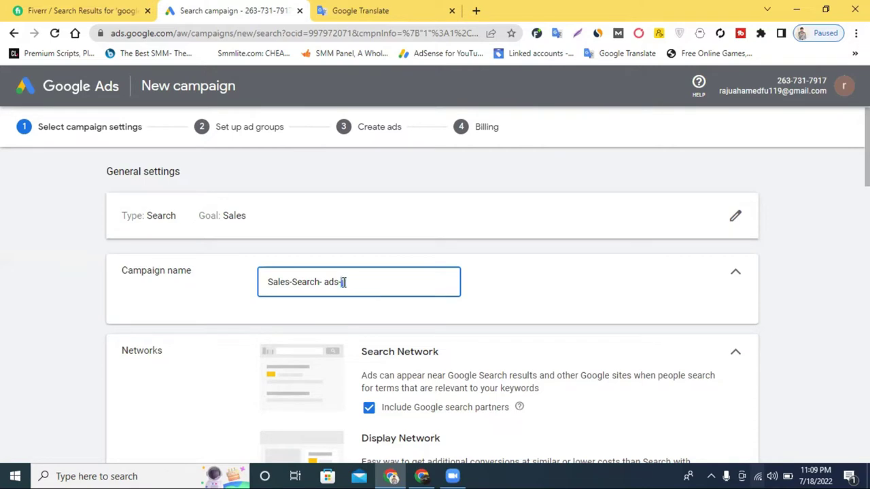
pyautogui.write('2')
pyautogui.click(513, 289)
pyautogui.click(326, 285)
pyautogui.press('BackSpace')
# - Review the campaign's Networks section, and open YouTube in a new tab of the other Chrome window
pyautogui.scroll(-1, 414, 296)
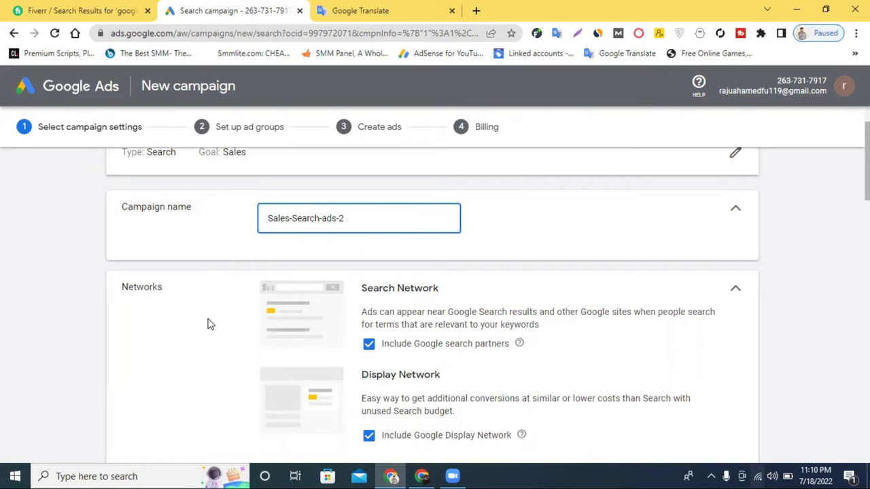
pyautogui.scroll(-1, 425, 289)
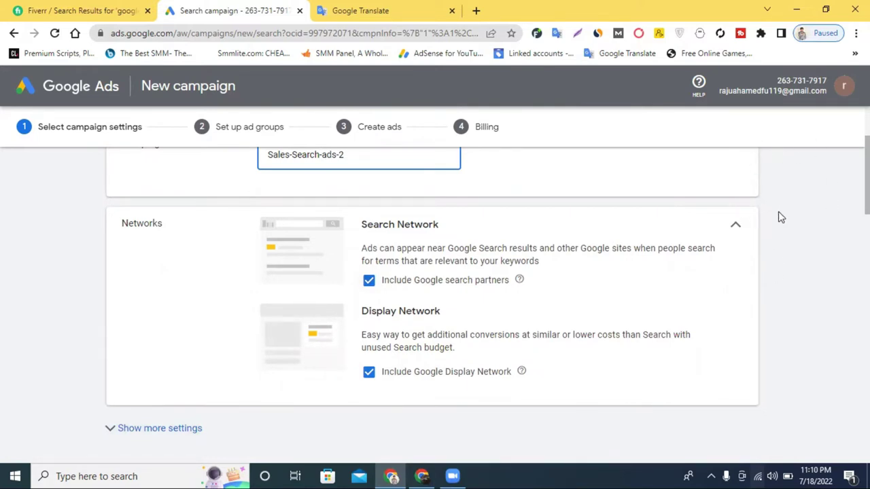
pyautogui.click(422, 476)
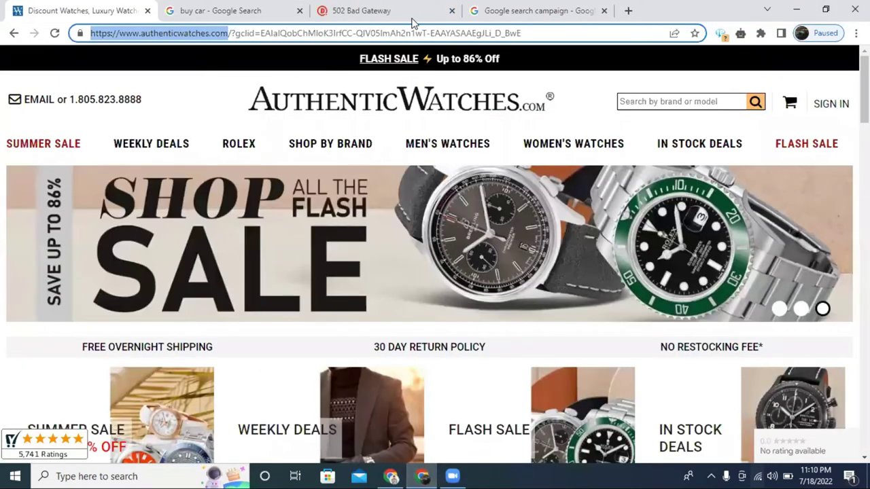
pyautogui.click(628, 10)
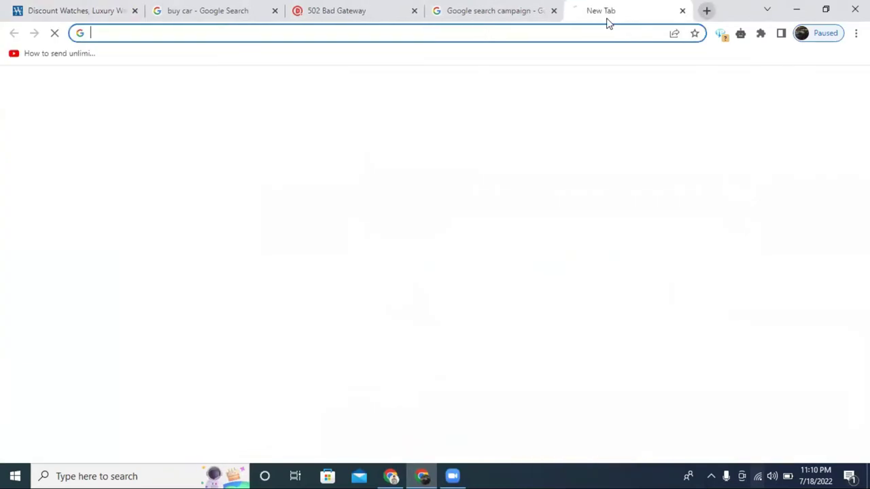
pyautogui.click(279, 33)
pyautogui.write('yo')
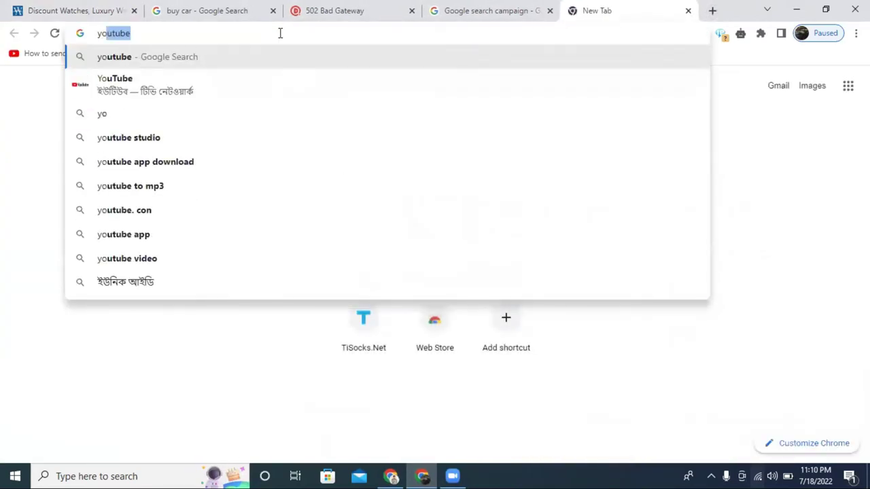
pyautogui.press('Return')
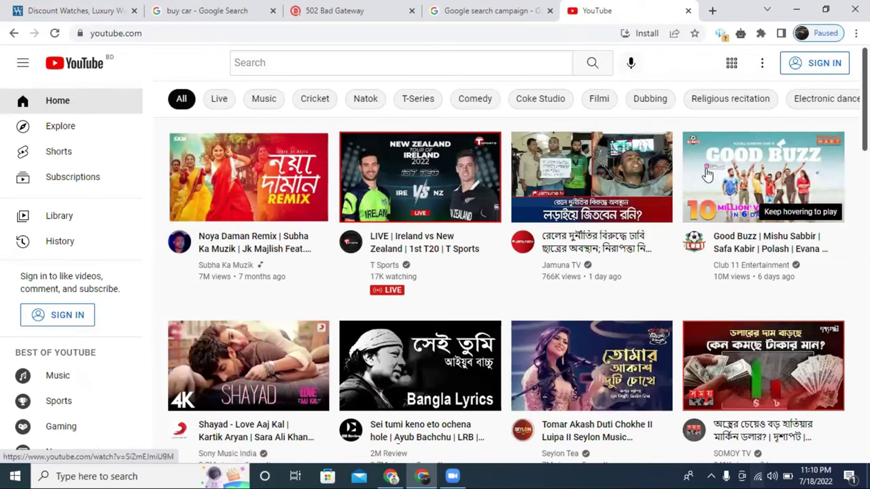
# - Open the Noya Daman Remix video on YouTube, dismiss the sign-in notice and examine the ads around the video
pyautogui.click(288, 174)
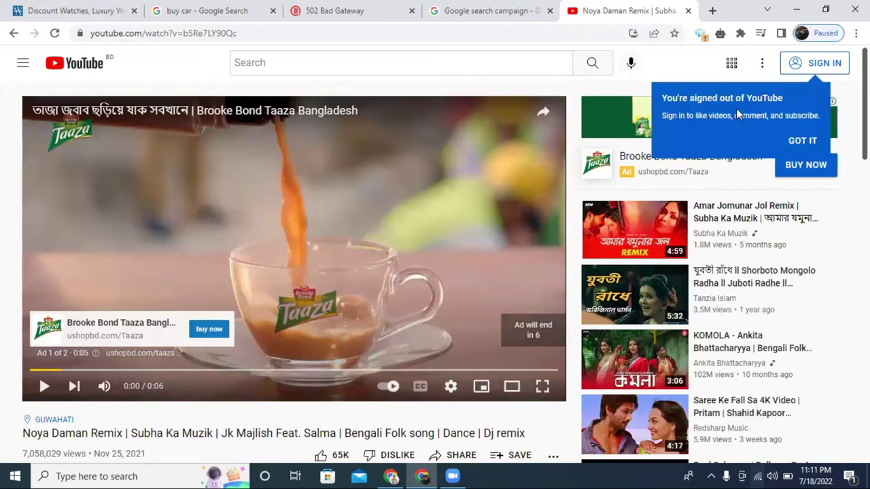
pyautogui.click(799, 140)
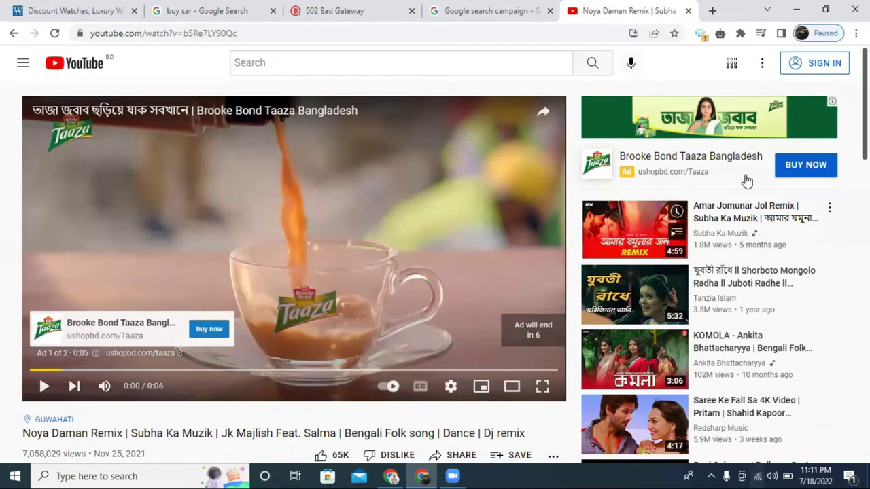
pyautogui.scroll(-2, 723, 215)
pyautogui.scroll(2, 723, 215)
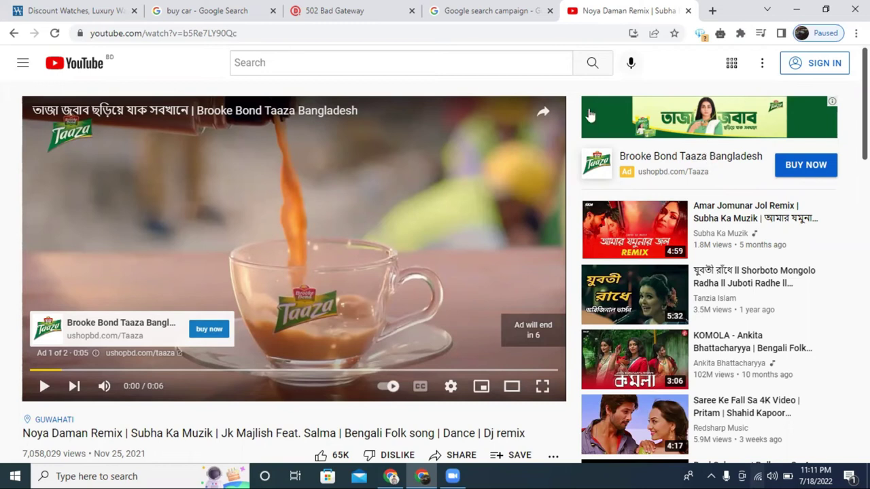
# - Return to the Google Ads campaign, and exclude both the Google Display Network and Google search partners
pyautogui.click(475, 15)
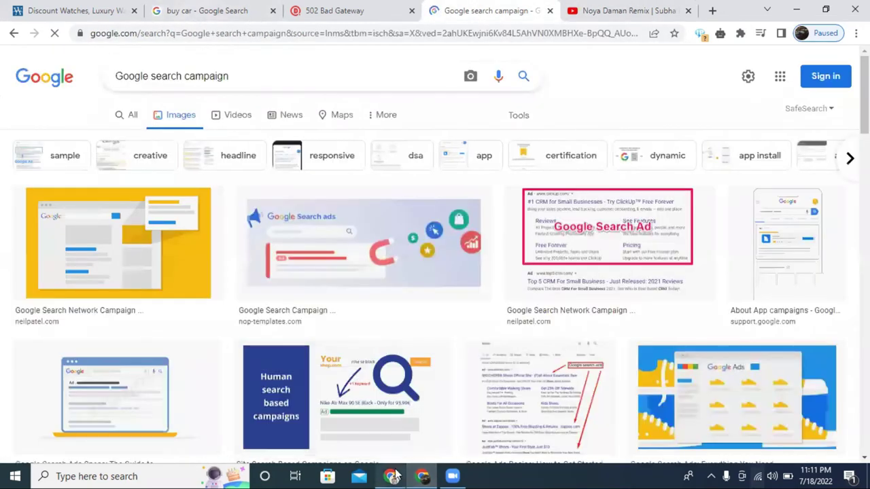
pyautogui.click(394, 476)
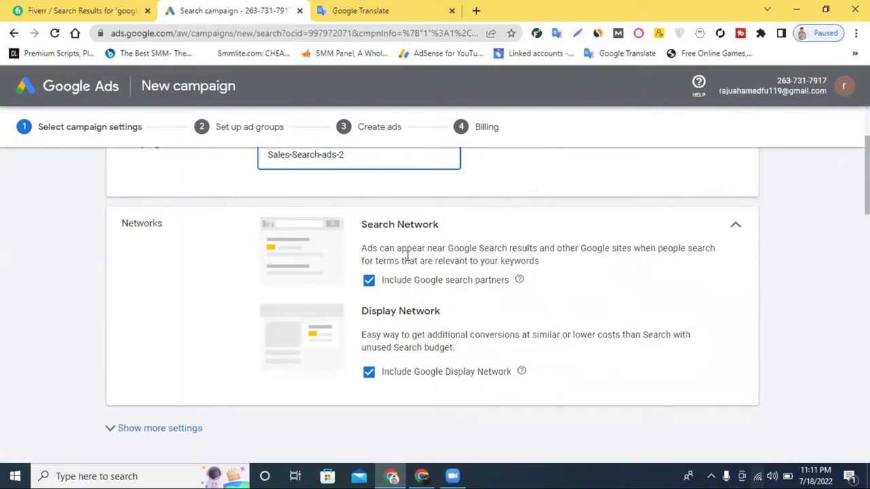
pyautogui.scroll(-1, 411, 262)
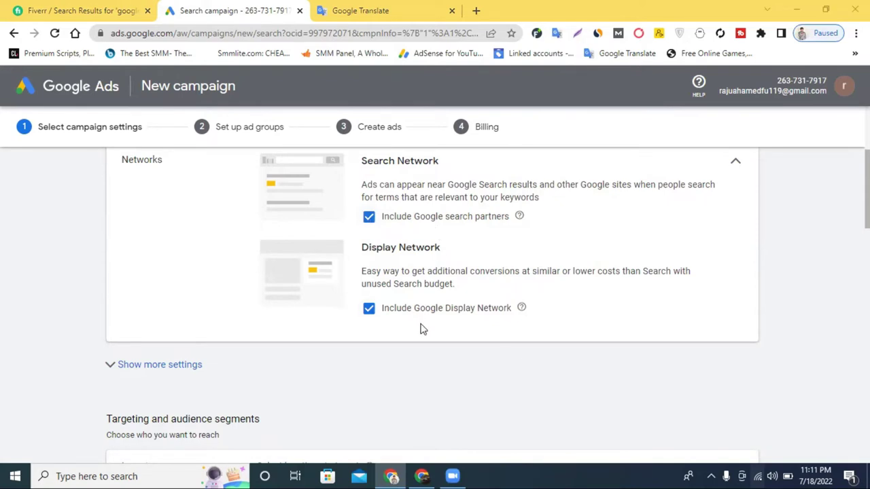
pyautogui.click(368, 310)
pyautogui.click(369, 219)
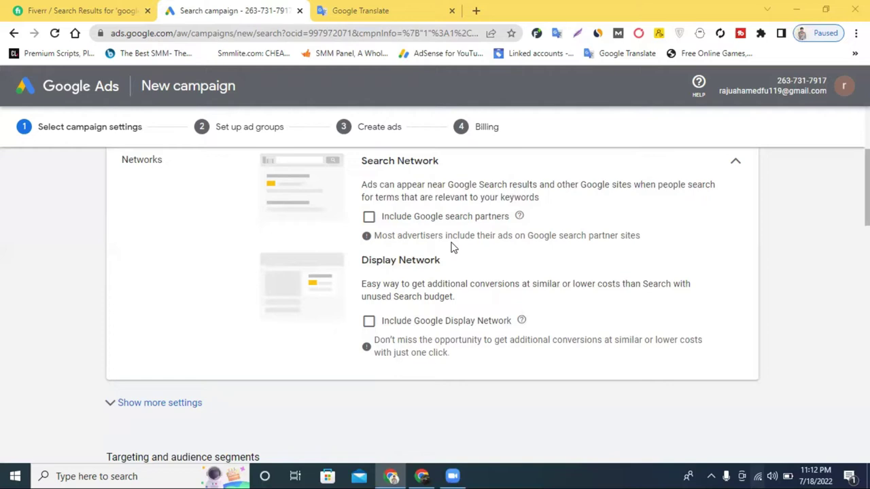
# - Expand the campaign's additional settings and set the start date to Jul 19, 2022
pyautogui.scroll(-1, 461, 175)
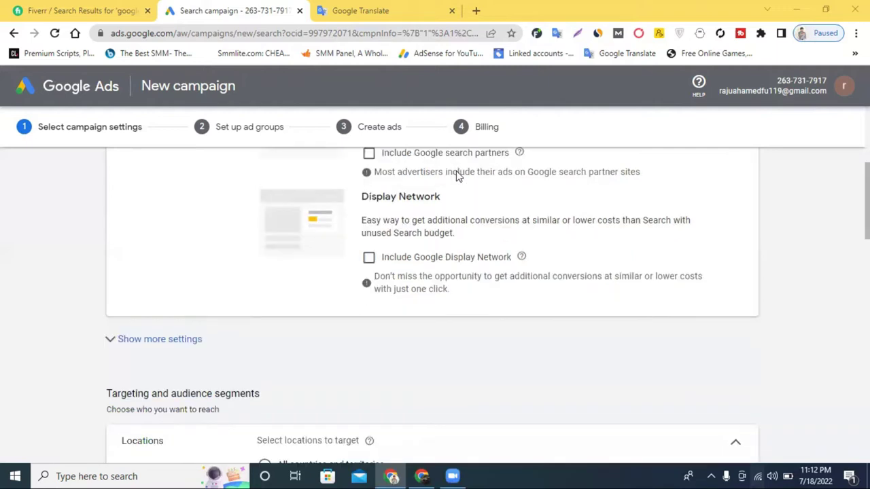
pyautogui.scroll(-2, 181, 315)
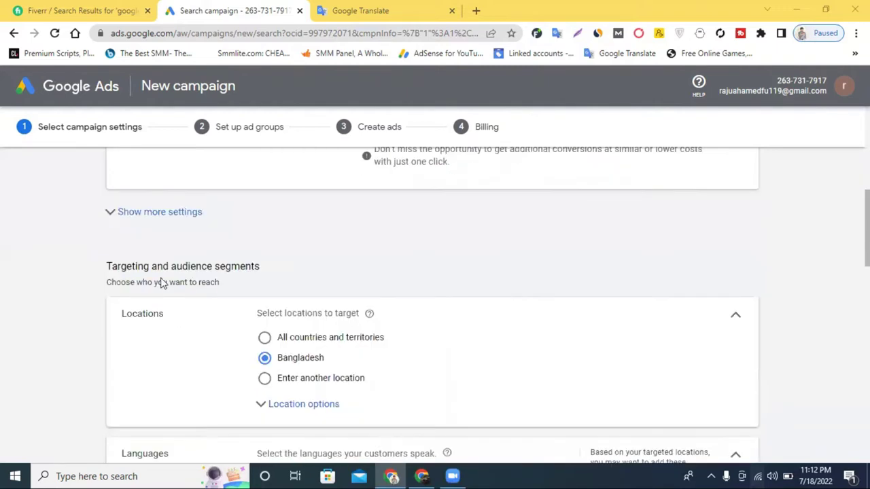
pyautogui.click(140, 212)
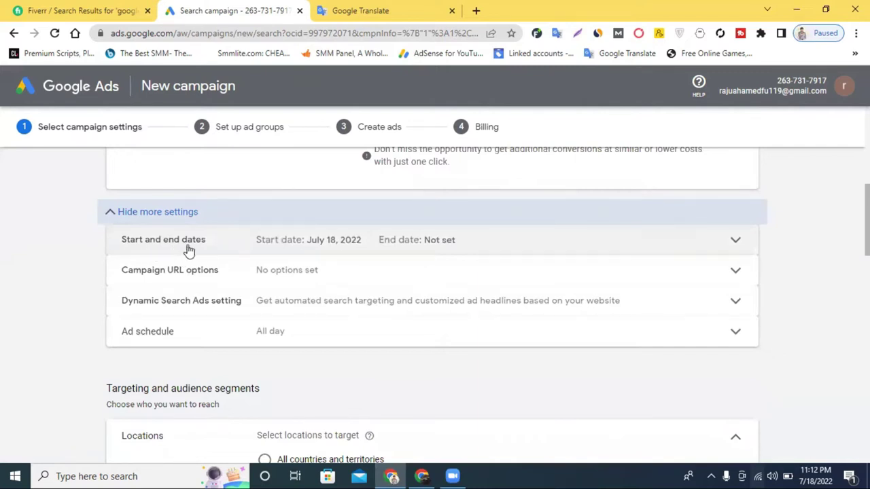
pyautogui.click(352, 249)
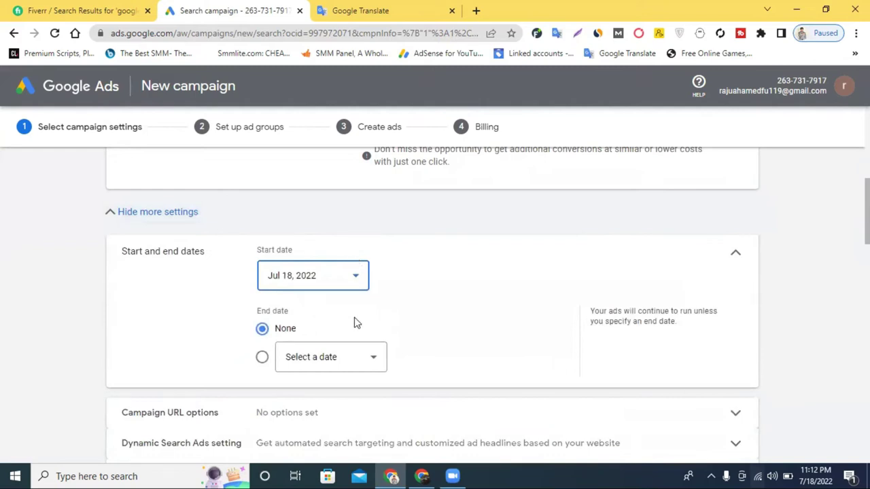
pyautogui.click(309, 285)
pyautogui.click(315, 226)
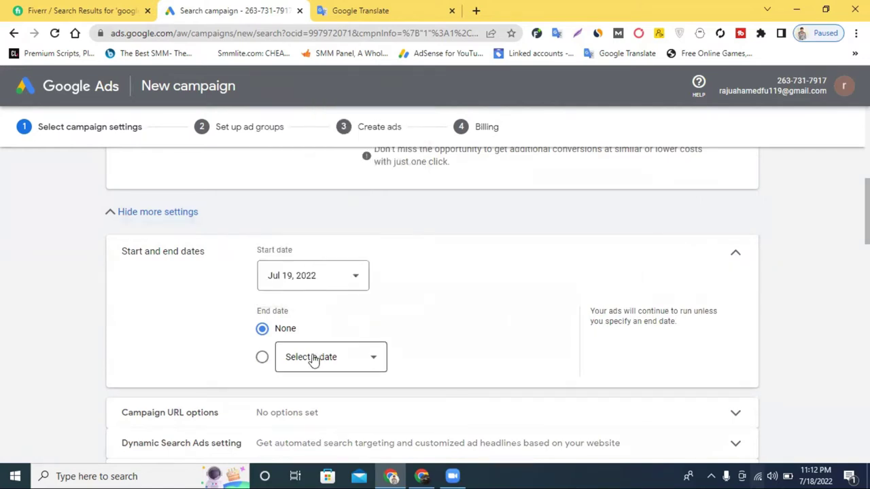
# - Try an end date of Jul 31, 2022 for the campaign, and reset the end date to None
pyautogui.click(307, 361)
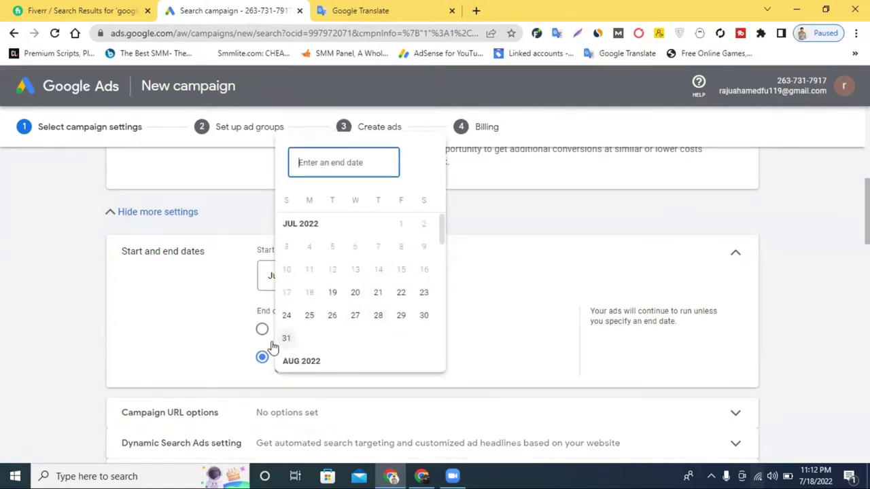
pyautogui.click(286, 338)
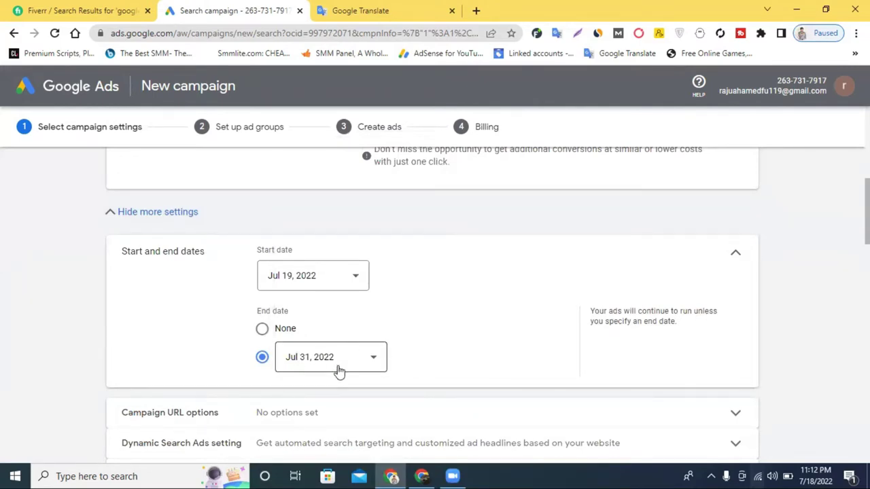
pyautogui.click(262, 329)
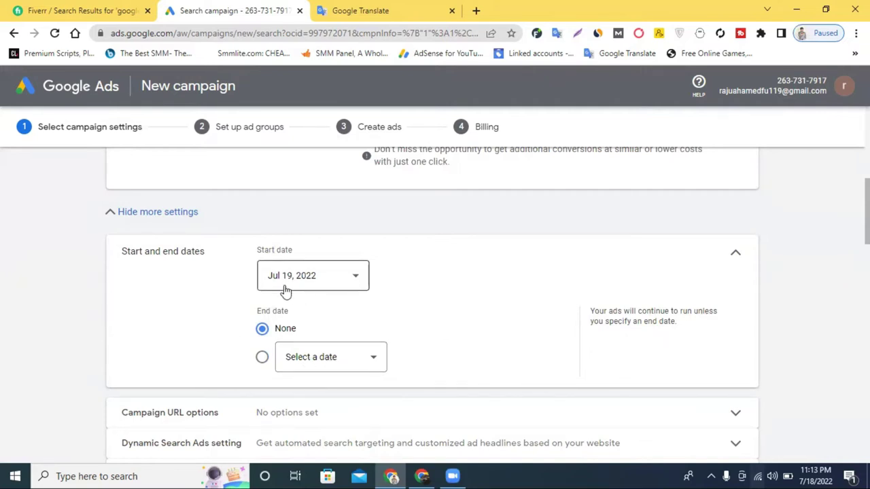
# - Examine the campaign URL options, including tracking template, final URL suffix and custom parameters, and collapse them without entering anything
pyautogui.scroll(-2, 335, 323)
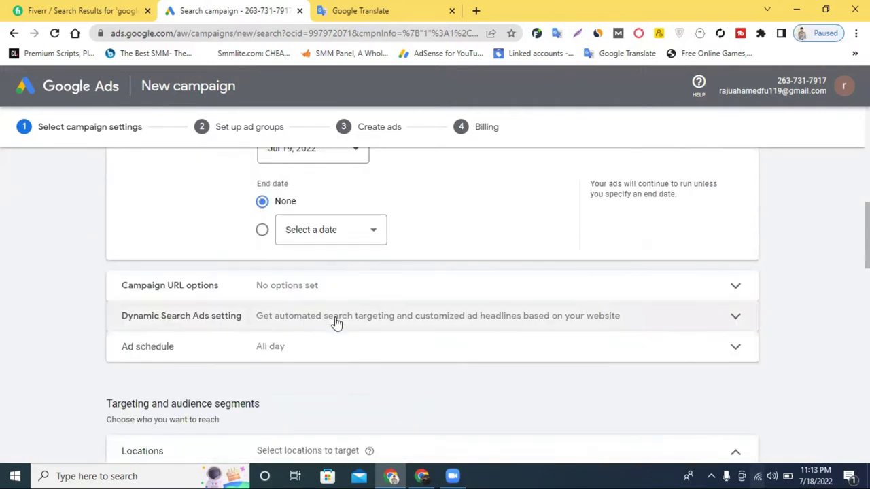
pyautogui.click(298, 291)
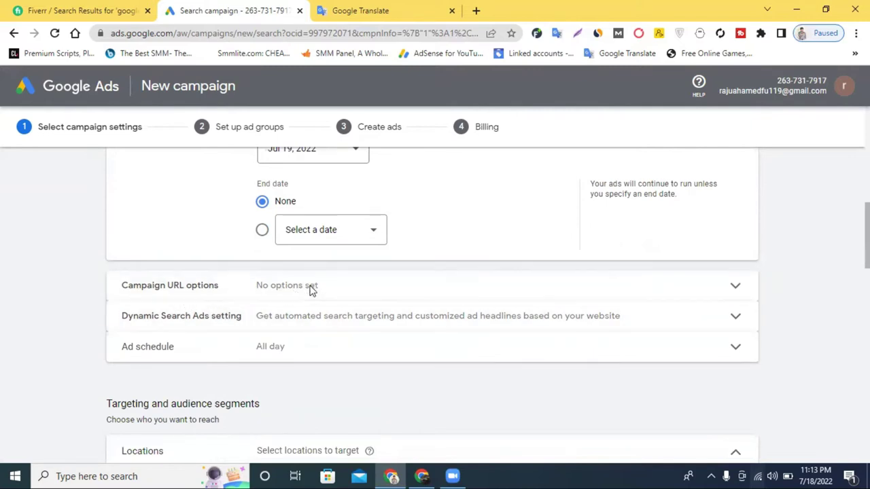
pyautogui.click(346, 307)
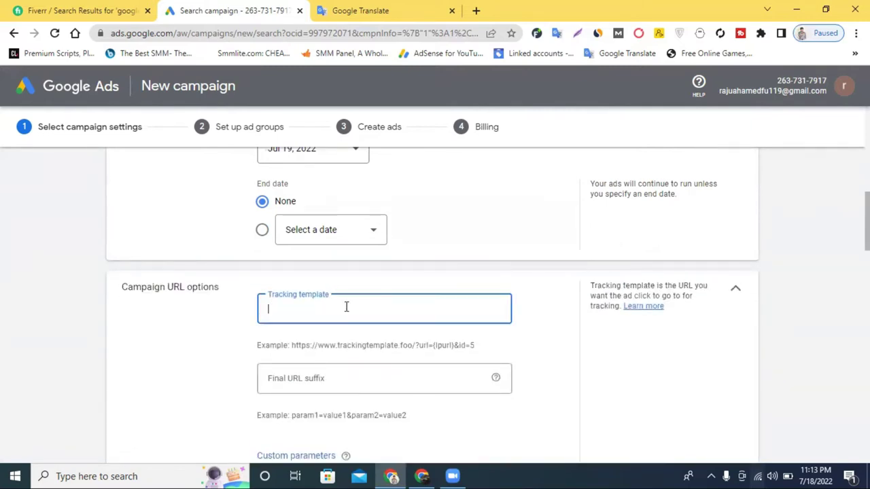
pyautogui.scroll(-1, 346, 311)
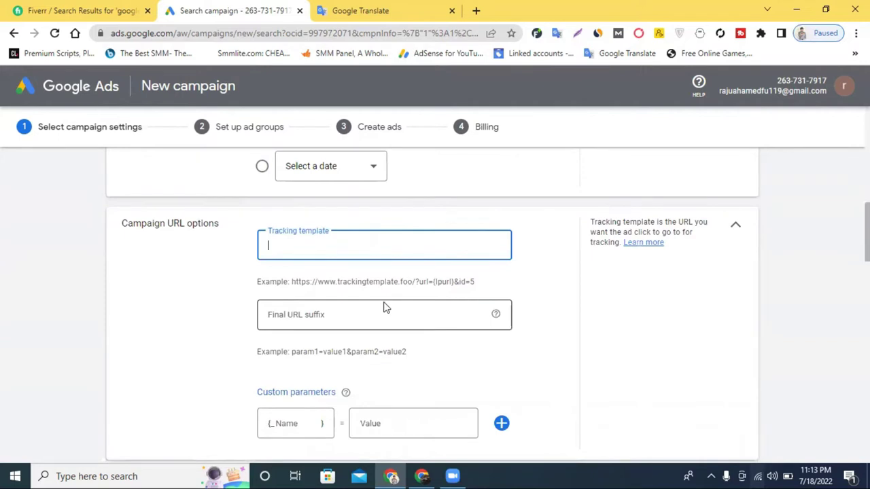
pyautogui.scroll(-2, 385, 308)
pyautogui.scroll(1, 385, 308)
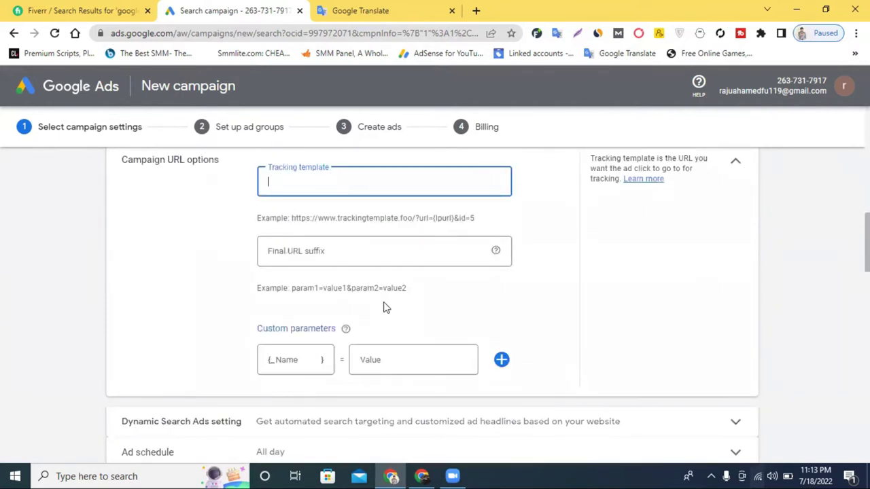
pyautogui.scroll(1, 309, 214)
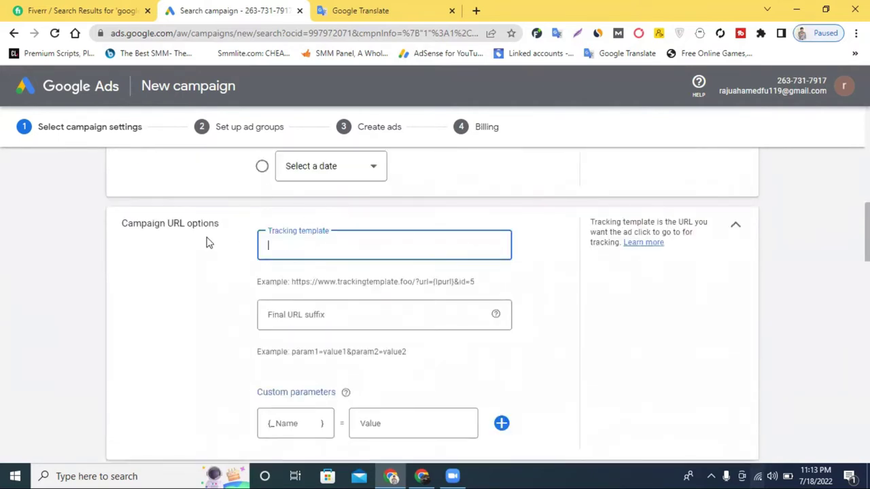
pyautogui.click(735, 225)
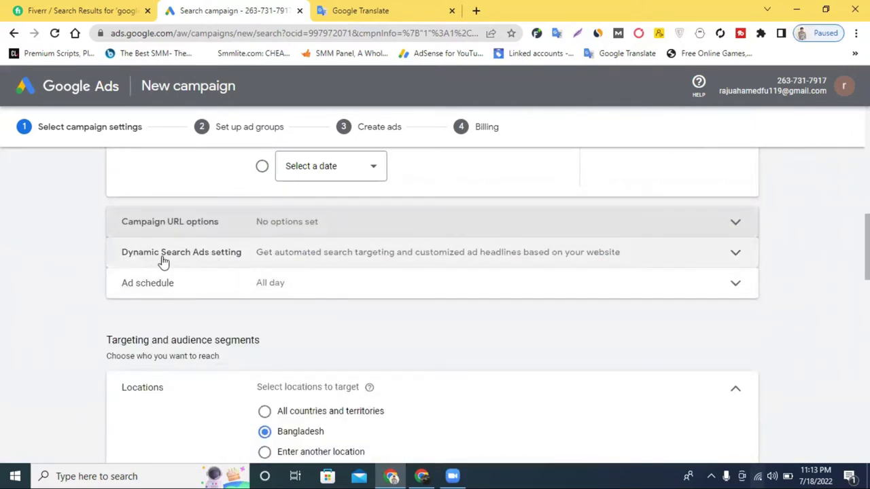
# - Open the Dynamic Search Ads setting, and copy the domain authenticwatches.com from the watch store website's address
pyautogui.click(202, 258)
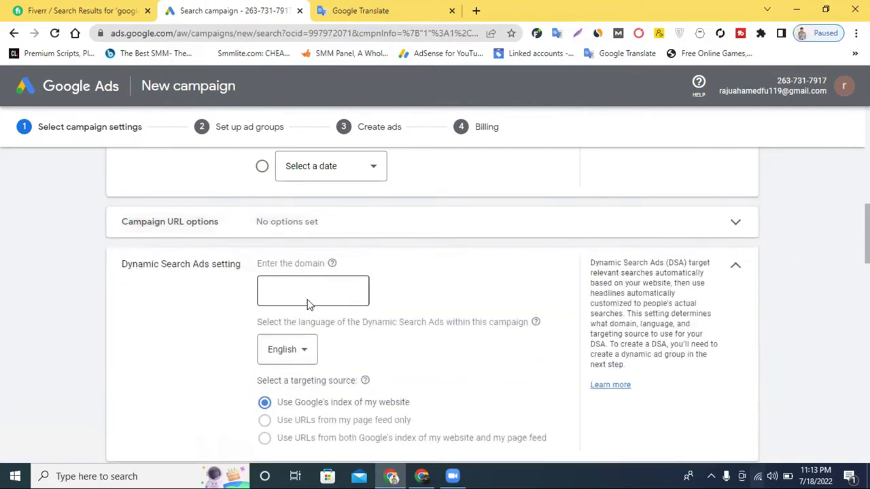
pyautogui.click(292, 285)
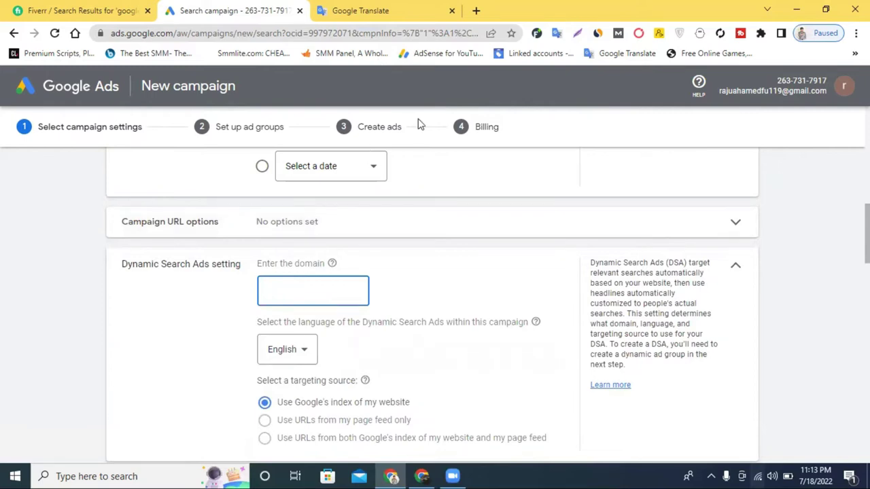
pyautogui.click(421, 476)
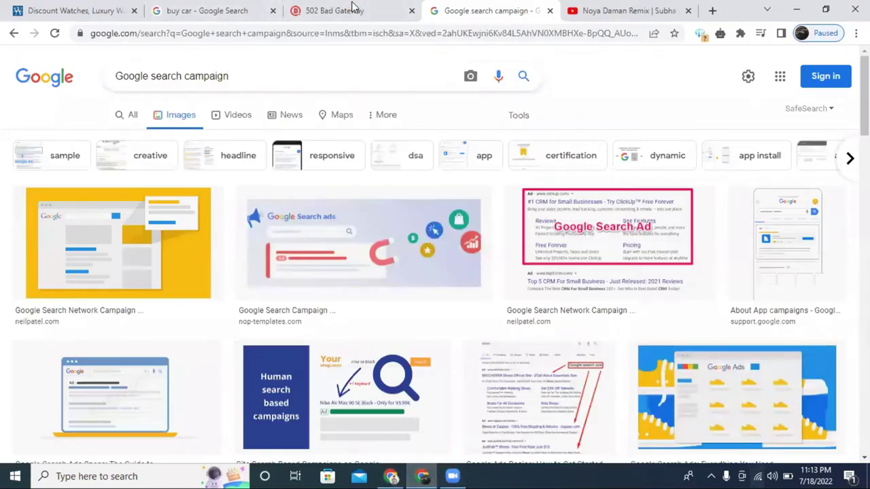
pyautogui.click(75, 11)
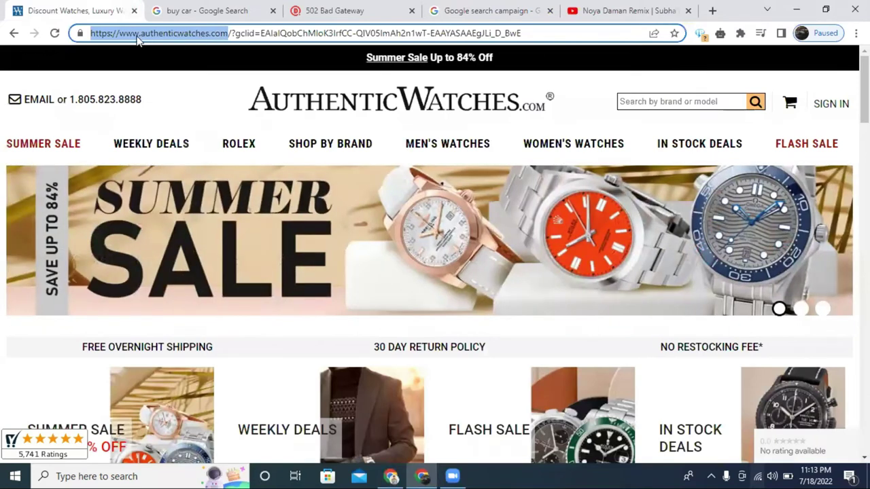
pyautogui.click(210, 32)
pyautogui.moveTo(227, 33); pyautogui.dragTo(142, 34)
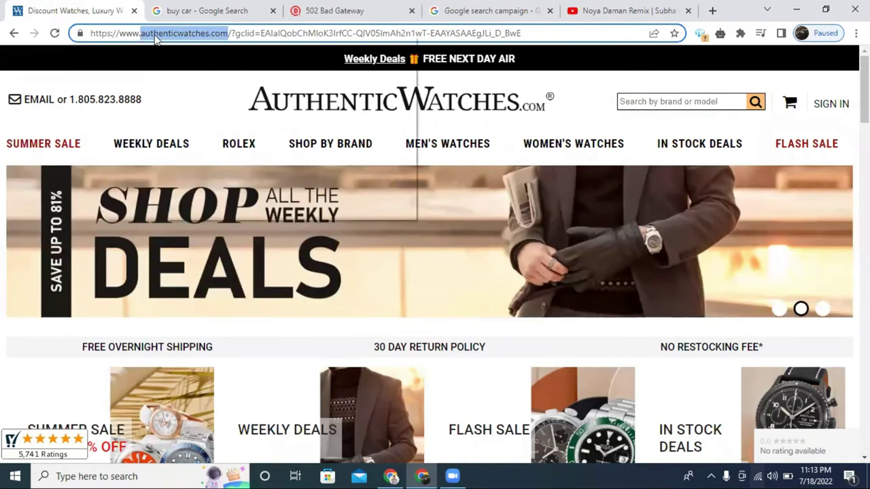
pyautogui.rightClick(156, 38)
pyautogui.click(213, 101)
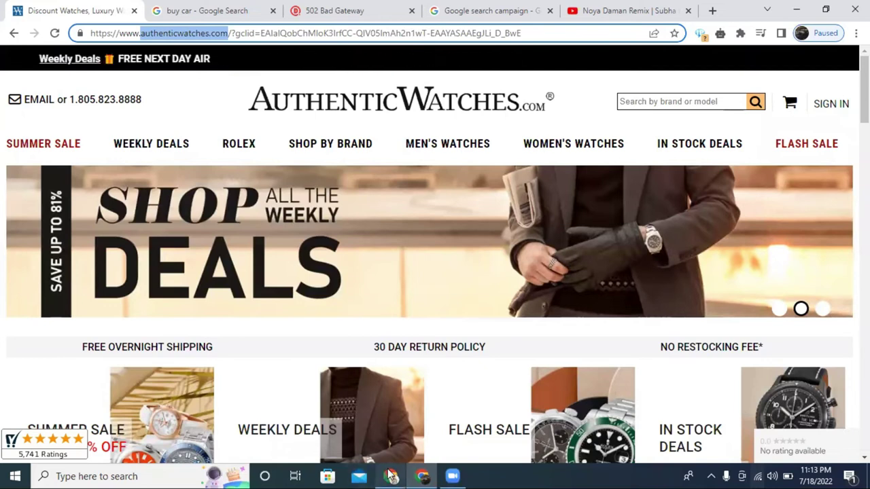
# - Return to the Google Ads campaign, paste authenticwatches.com as the Dynamic Search Ads domain, and collapse that setting
pyautogui.click(390, 476)
pyautogui.click(288, 299)
pyautogui.rightClick(288, 299)
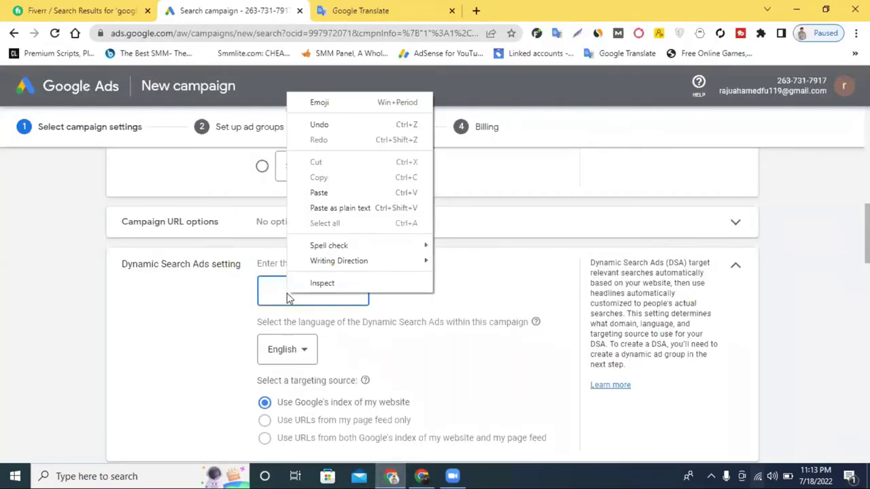
pyautogui.click(302, 208)
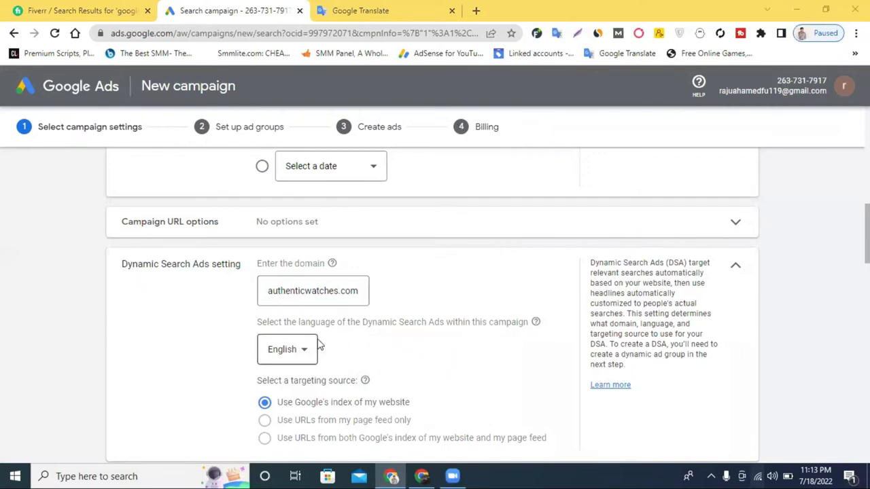
pyautogui.scroll(-1, 278, 363)
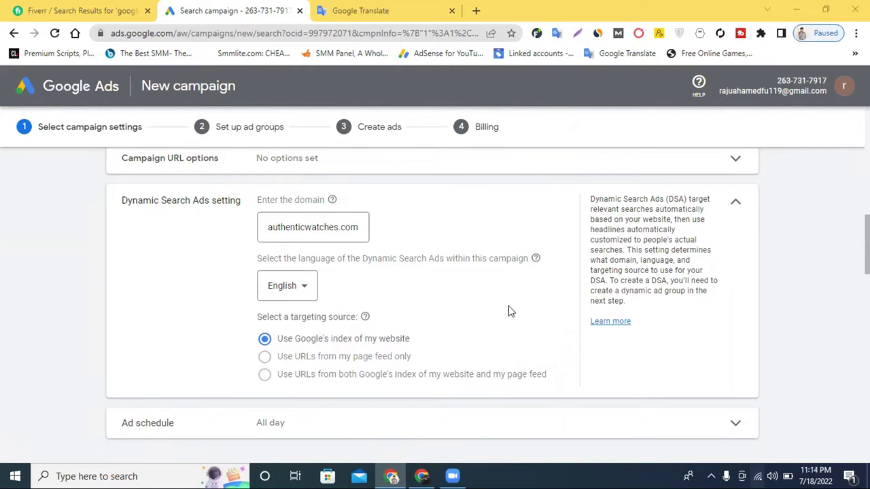
pyautogui.click(735, 206)
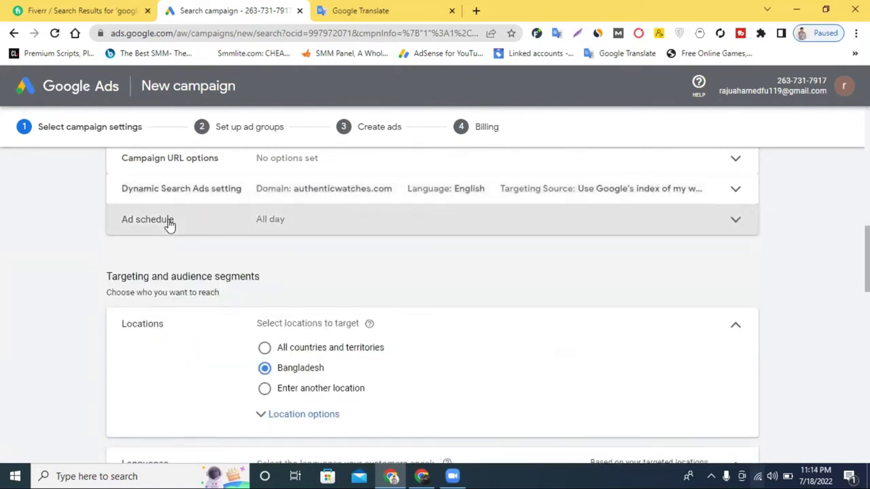
# - Examine the campaign's ad schedule options for days and hours, and collapse them without changing anything
pyautogui.click(170, 222)
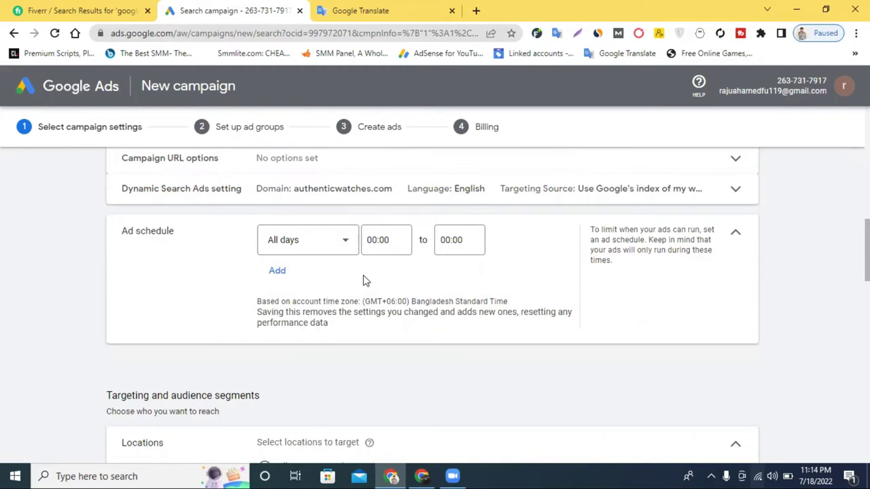
pyautogui.click(737, 234)
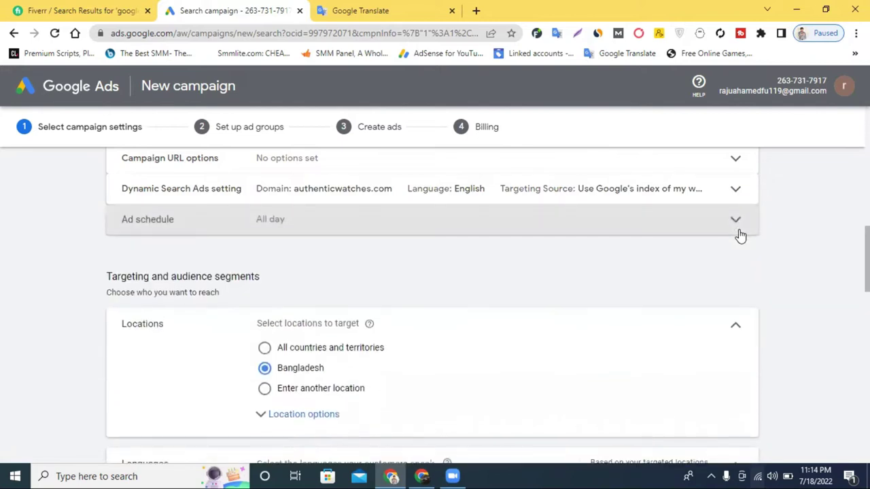
# - Expand the location options, choose to enter another location, and find and target the United States country
pyautogui.scroll(-1, 136, 320)
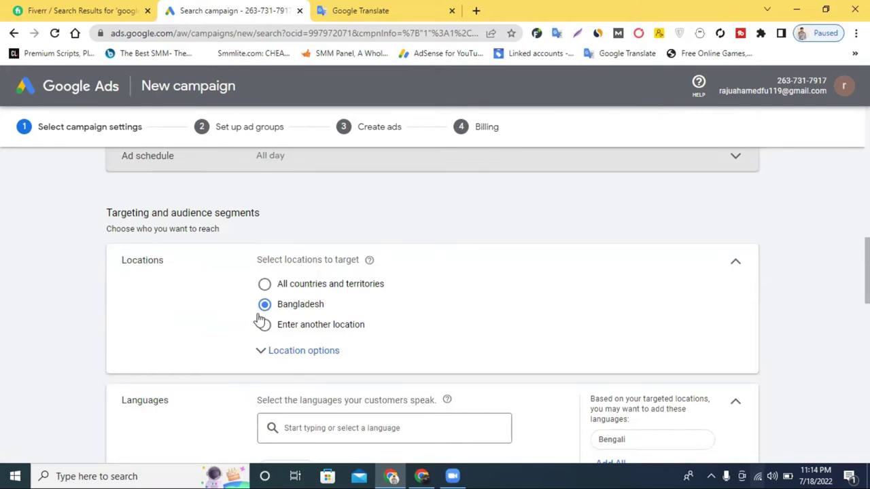
pyautogui.click(278, 357)
pyautogui.click(264, 304)
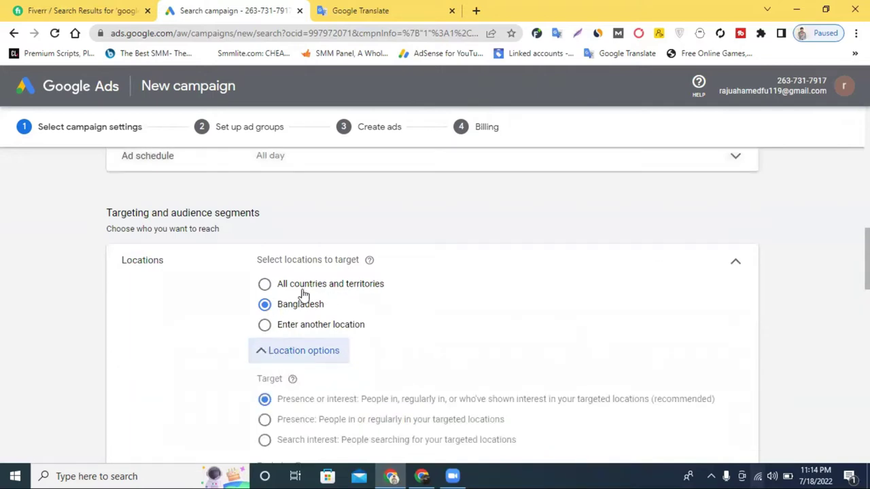
pyautogui.click(274, 285)
pyautogui.click(263, 328)
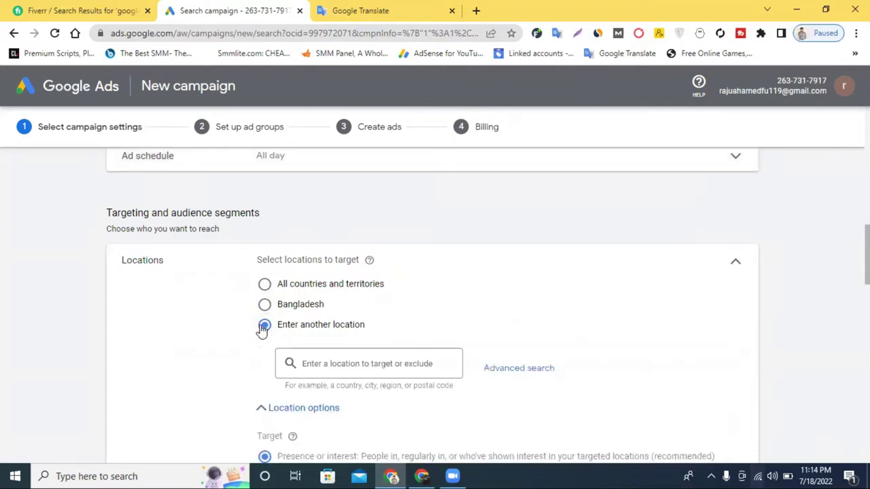
pyautogui.click(331, 362)
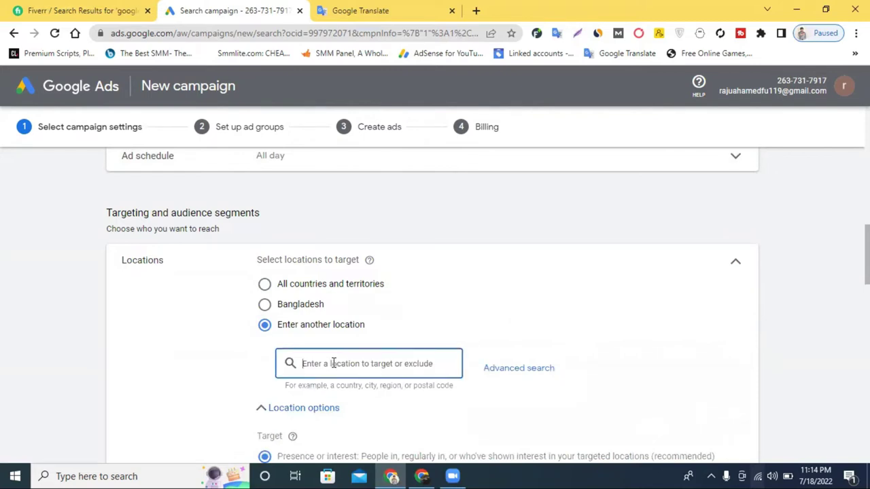
pyautogui.write('usa')
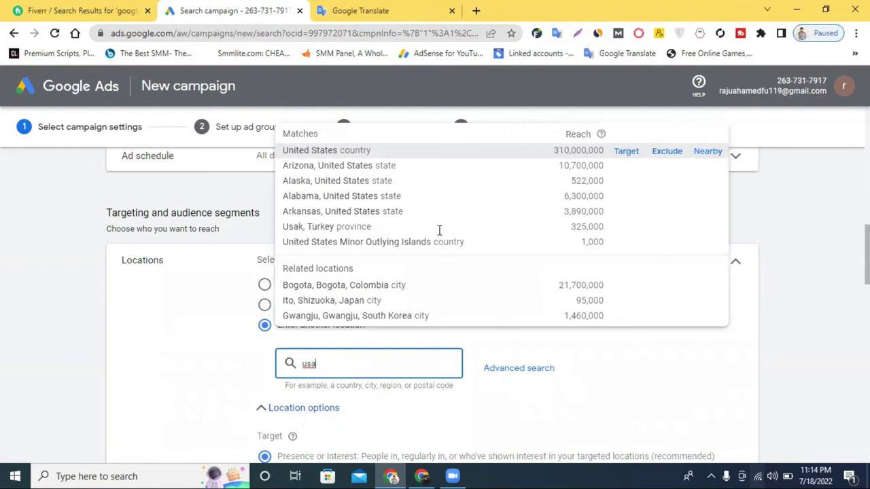
pyautogui.click(341, 154)
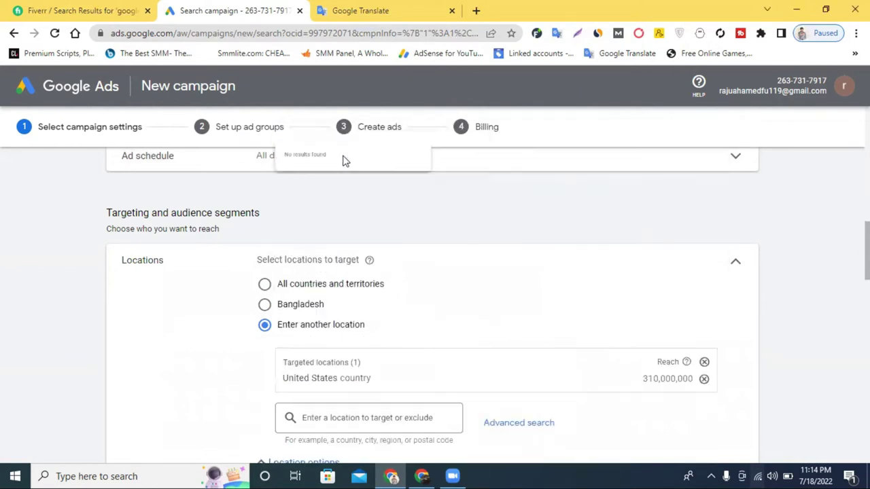
# - Search the campaign's location field for dhaka, and clear the search without adding a location
pyautogui.scroll(-1, 407, 375)
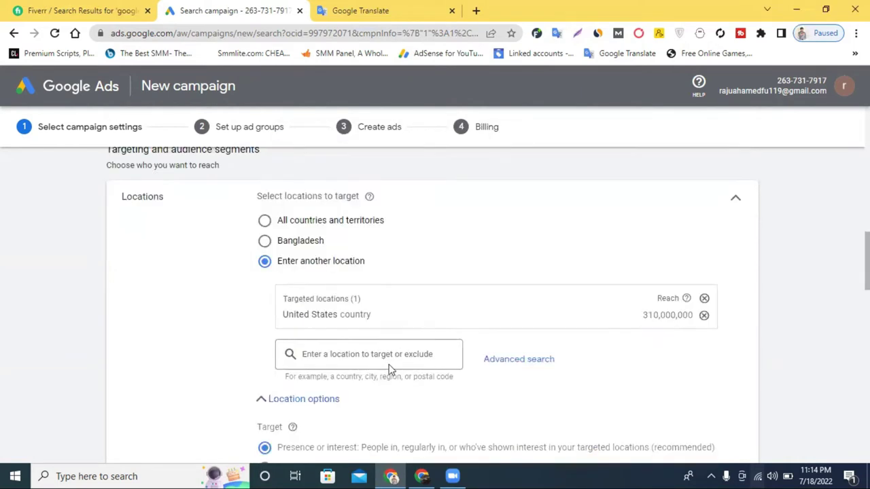
pyautogui.click(349, 354)
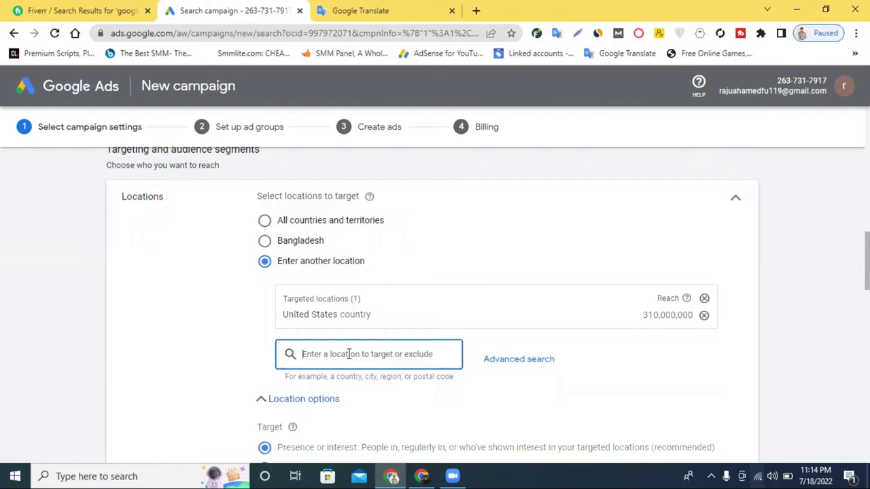
pyautogui.write('haka')
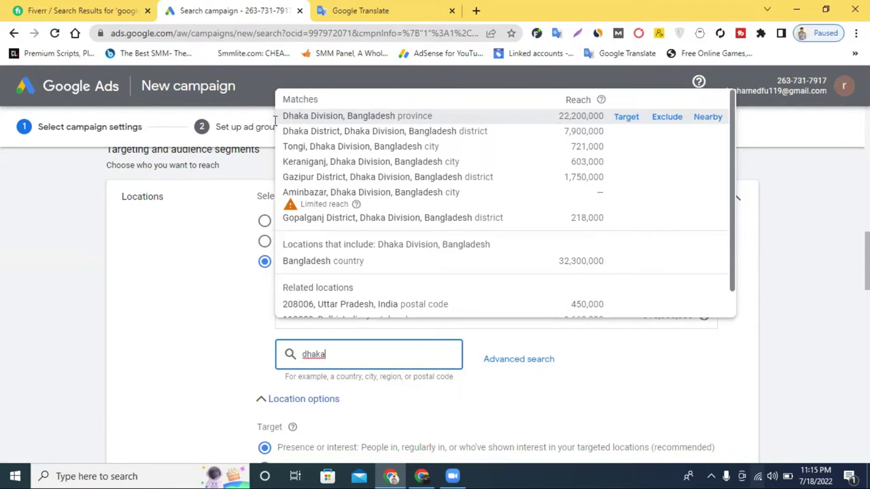
pyautogui.doubleClick(344, 356)
pyautogui.press('BackSpace')
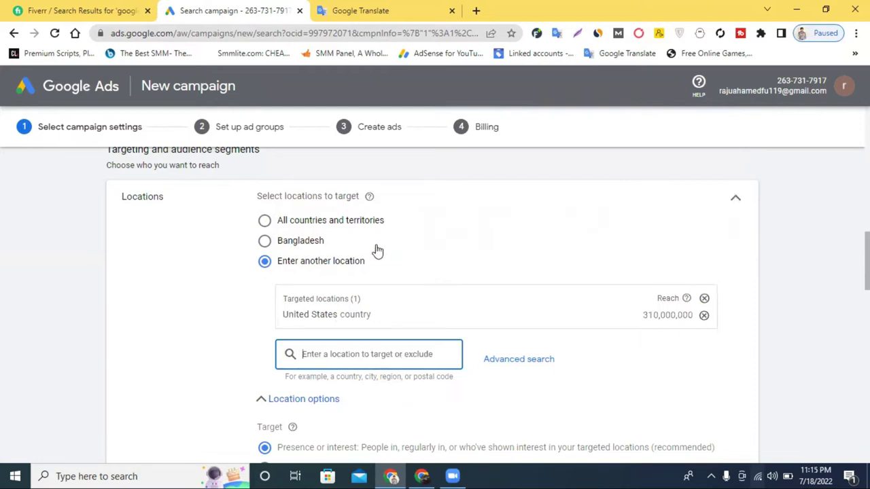
# - Examine the target and exclude choices under the location options, and collapse the Locations setting
pyautogui.scroll(1, 274, 248)
pyautogui.scroll(-3, 274, 249)
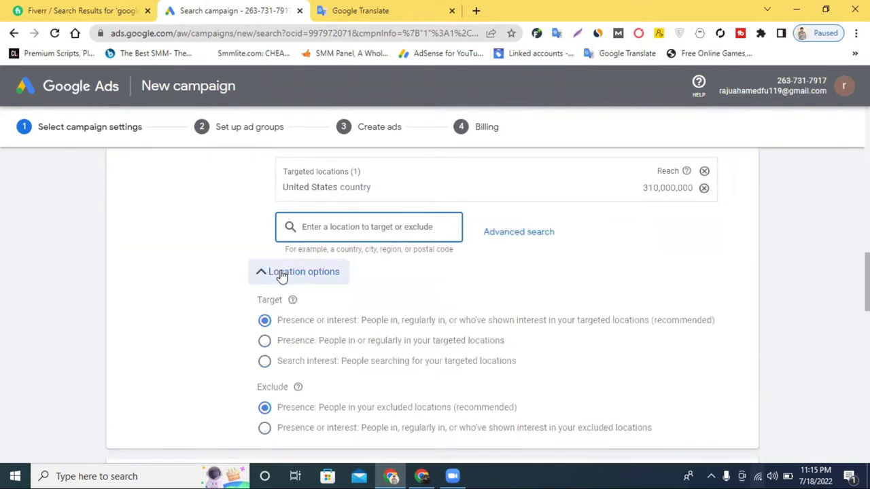
pyautogui.click(282, 275)
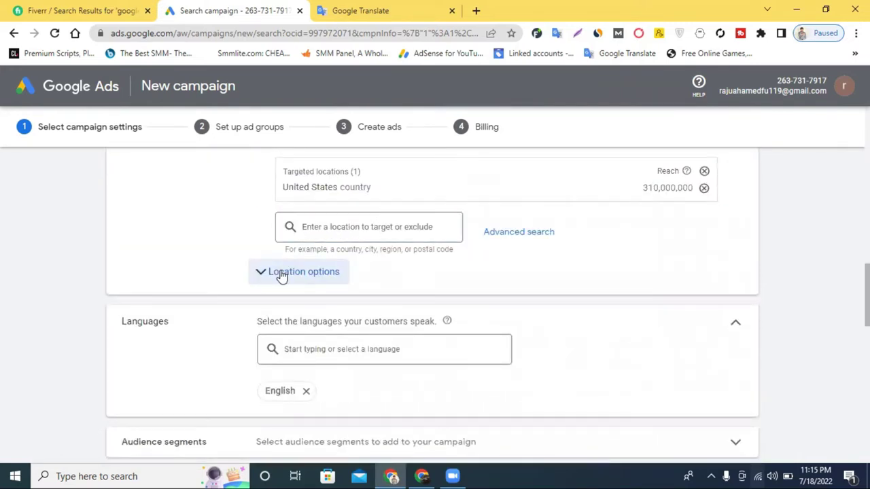
pyautogui.click(282, 273)
pyautogui.scroll(-3, 282, 273)
pyautogui.scroll(4, 377, 284)
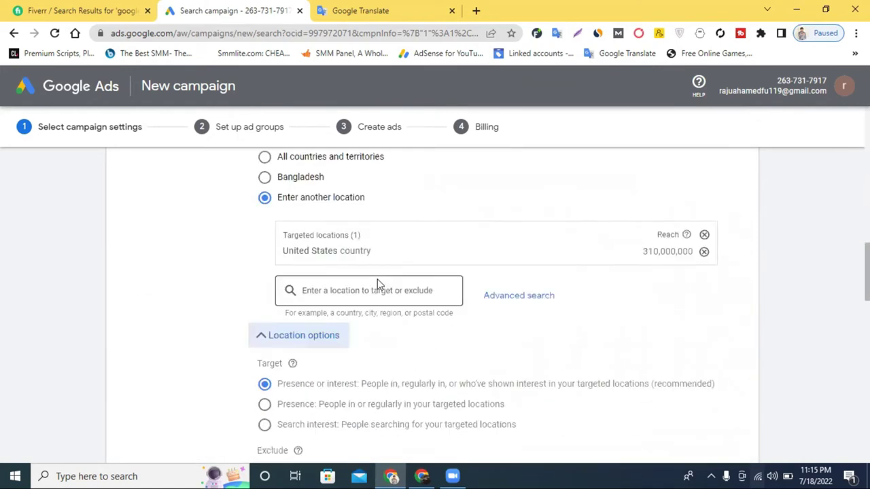
pyautogui.scroll(1, 377, 284)
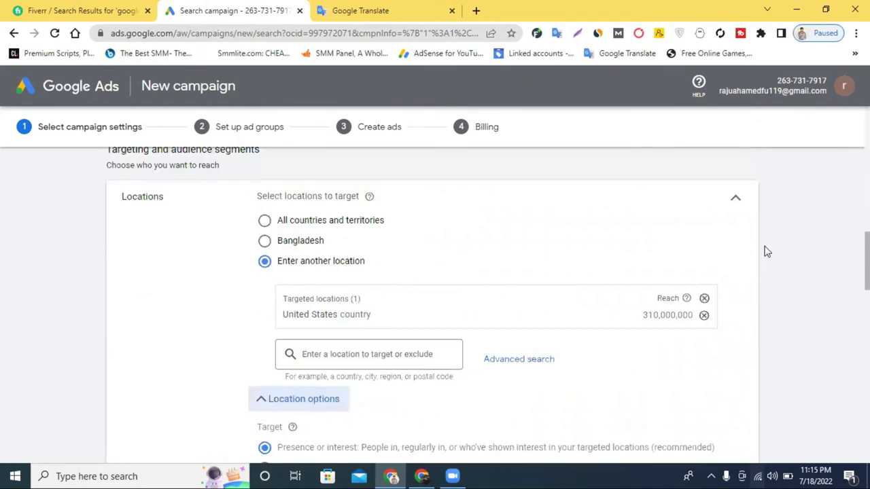
pyautogui.click(737, 201)
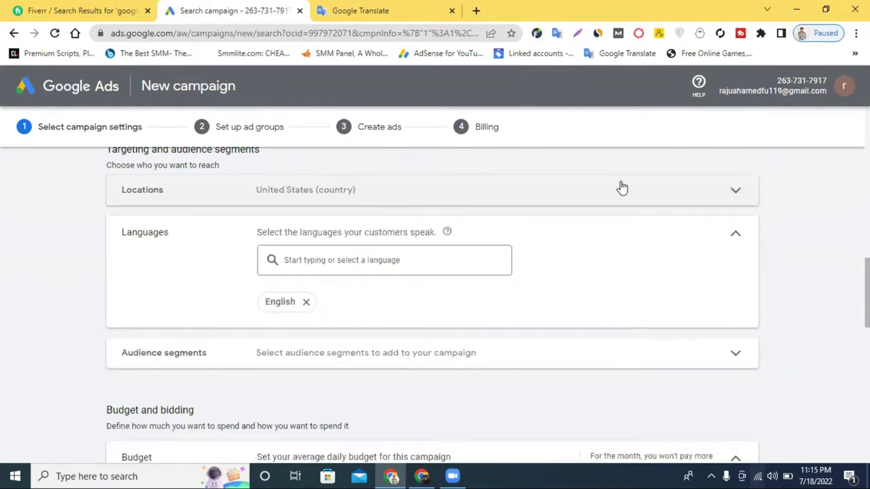
# - Browse the available customer languages, add Bengali alongside English, and reopen the Languages setting to check the selection
pyautogui.click(338, 256)
pyautogui.scroll(-2, 336, 262)
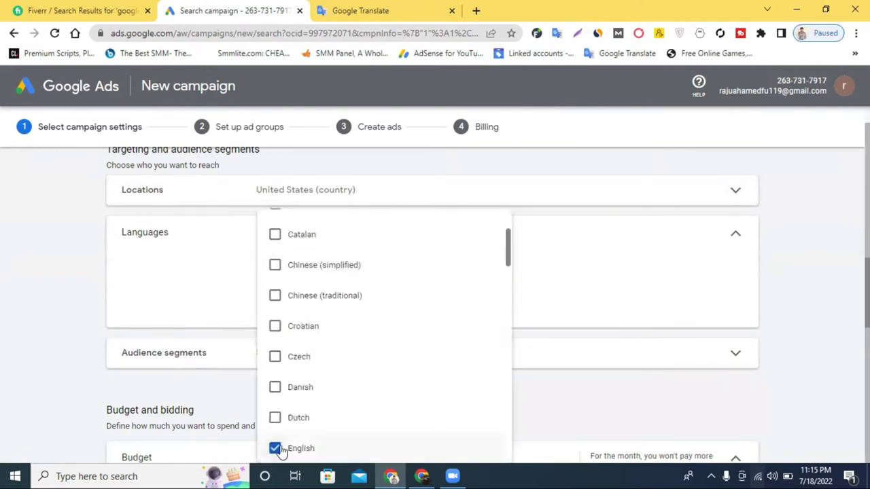
pyautogui.scroll(-3, 315, 308)
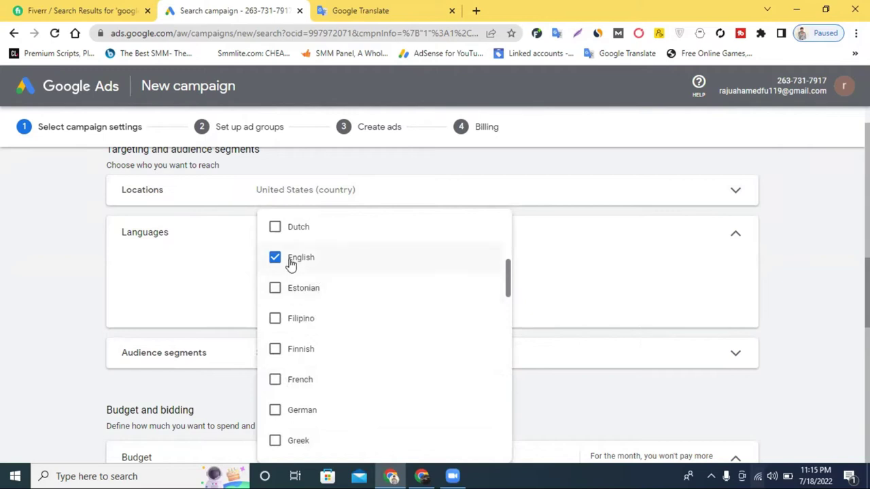
pyautogui.scroll(-9, 325, 401)
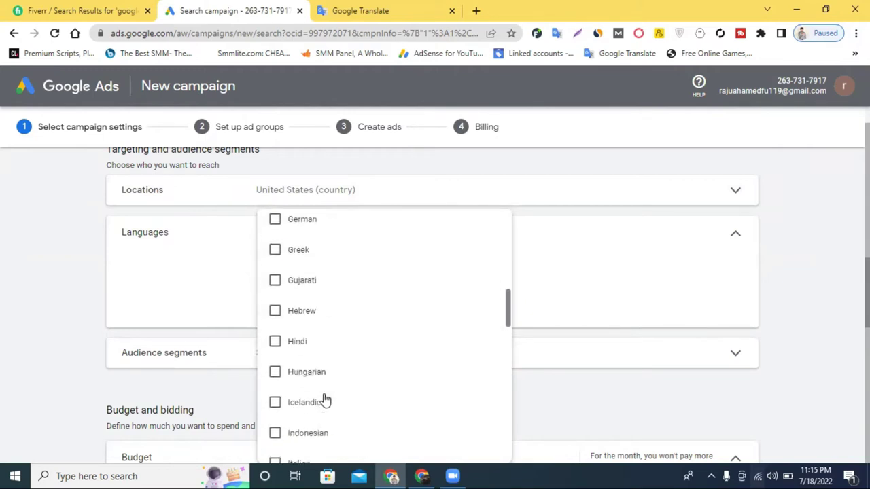
pyautogui.scroll(-7, 325, 401)
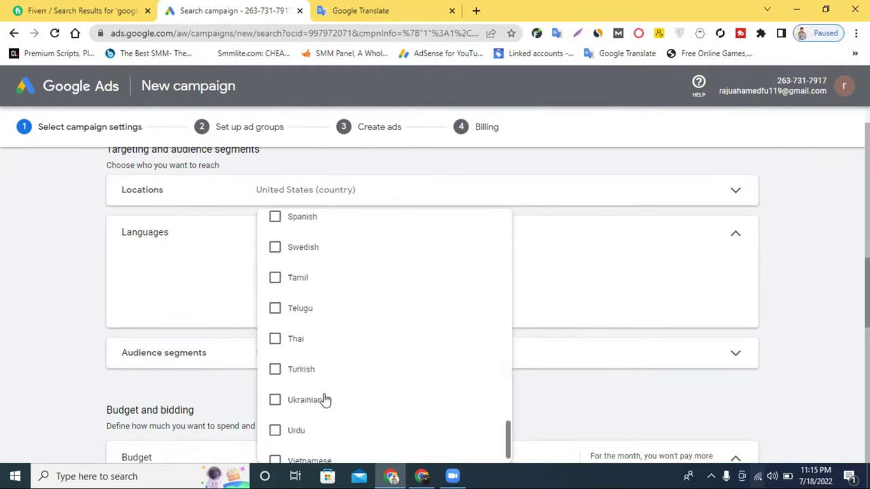
pyautogui.scroll(11, 336, 403)
pyautogui.scroll(8, 336, 403)
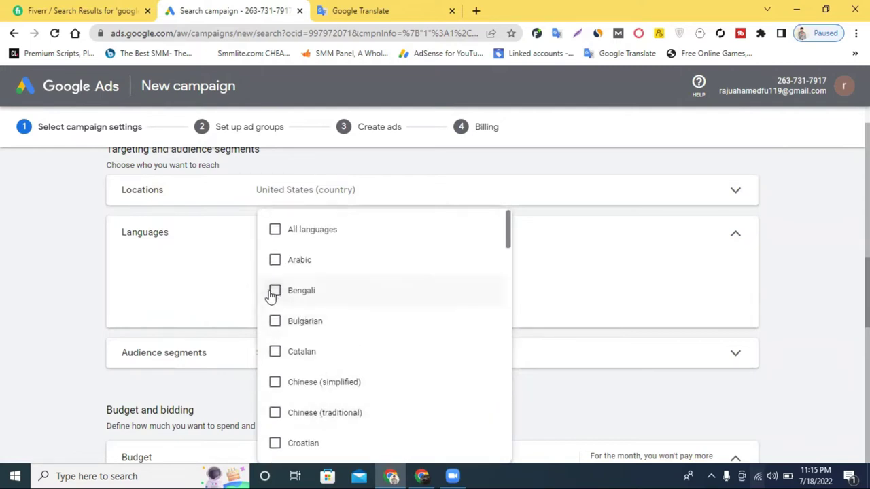
pyautogui.click(275, 292)
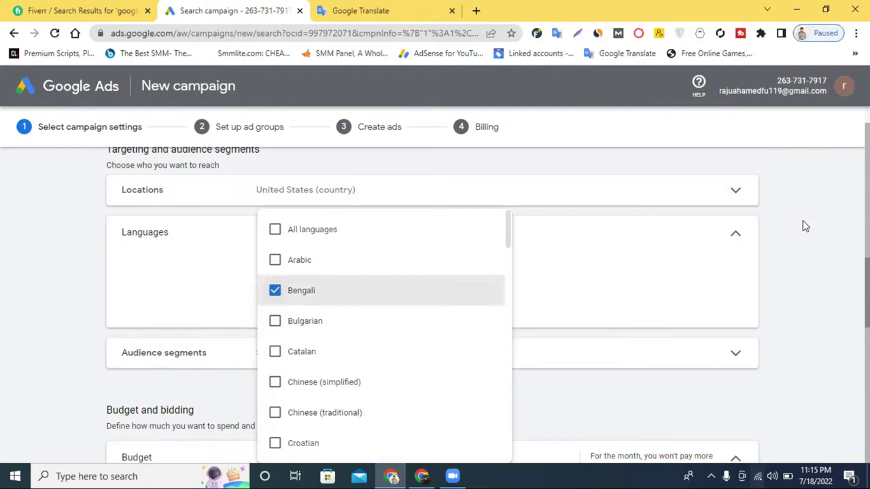
pyautogui.click(735, 233)
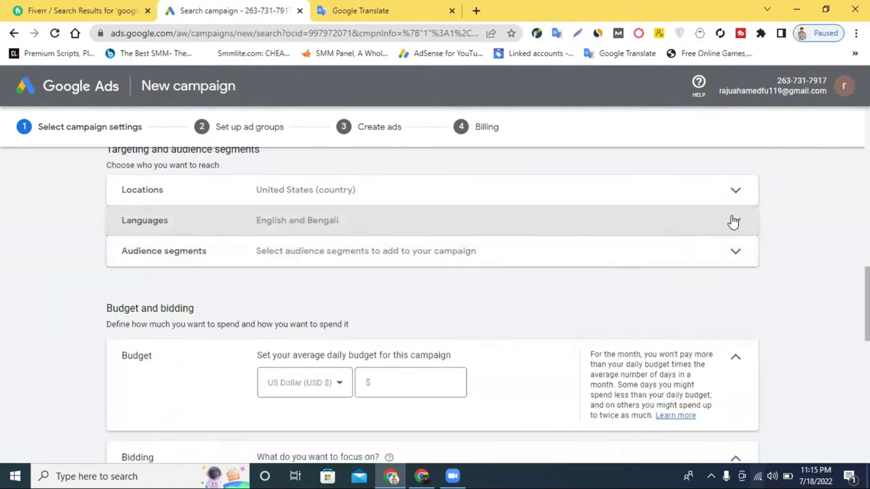
pyautogui.click(733, 222)
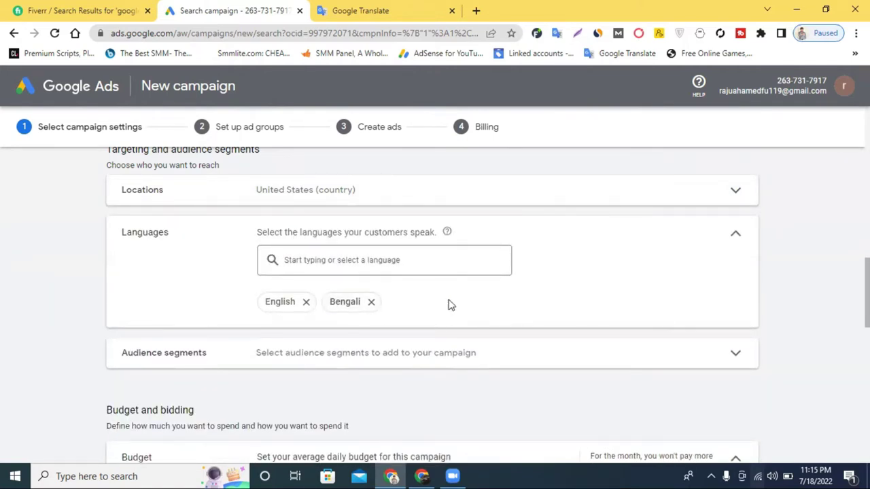
# - Remove Bengali from the campaign's customer languages, keeping only English
pyautogui.click(370, 303)
pyautogui.scroll(-1, 353, 329)
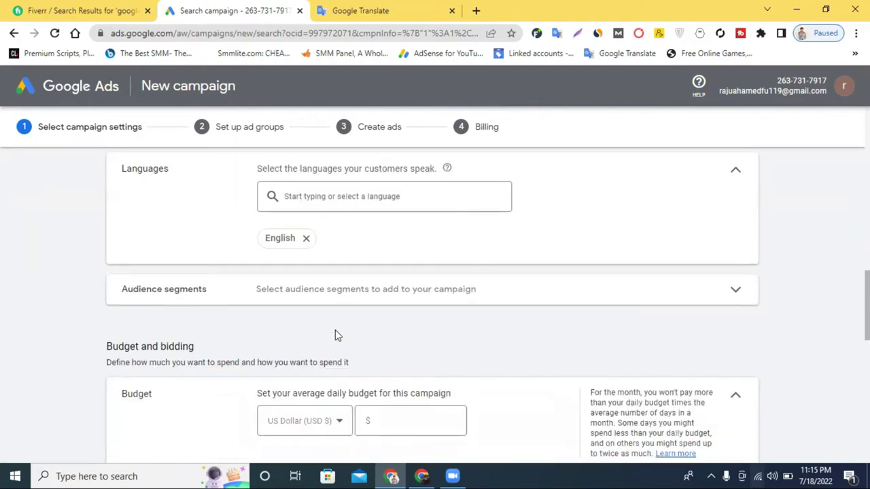
# - Examine the search and browse options for the campaign's audience segments, and collapse the setting without selecting a segment
pyautogui.click(239, 300)
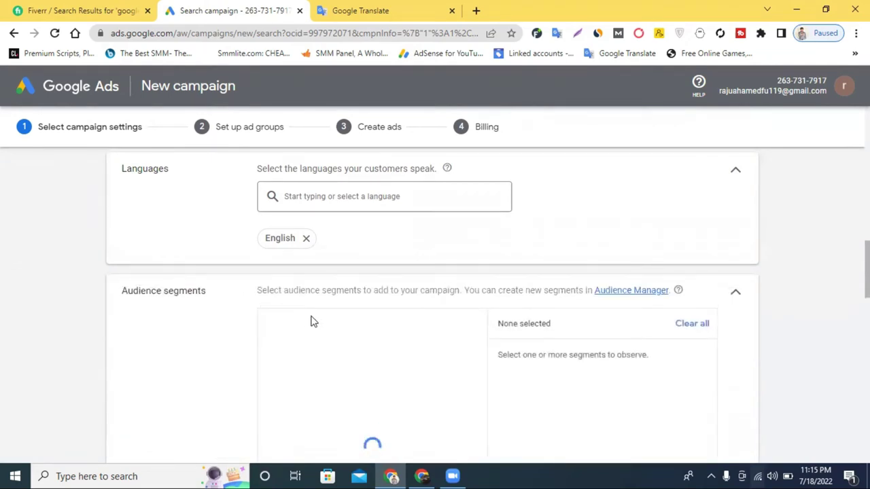
pyautogui.scroll(-1, 408, 337)
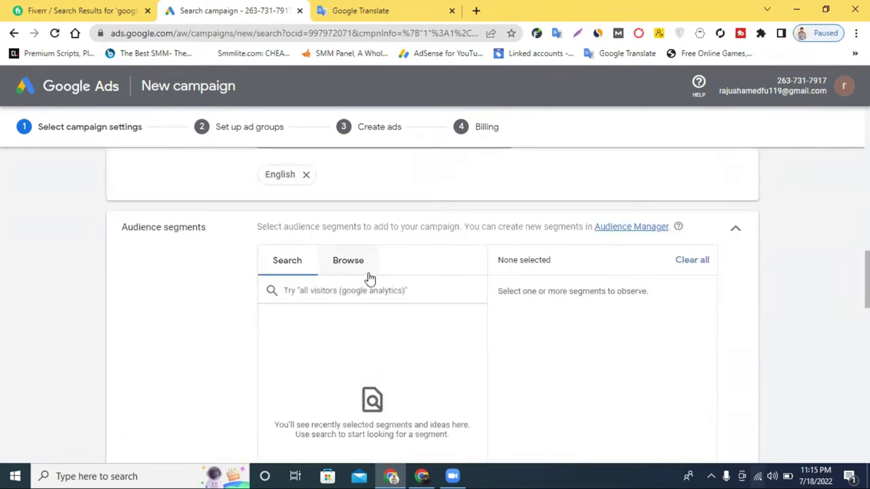
pyautogui.click(348, 269)
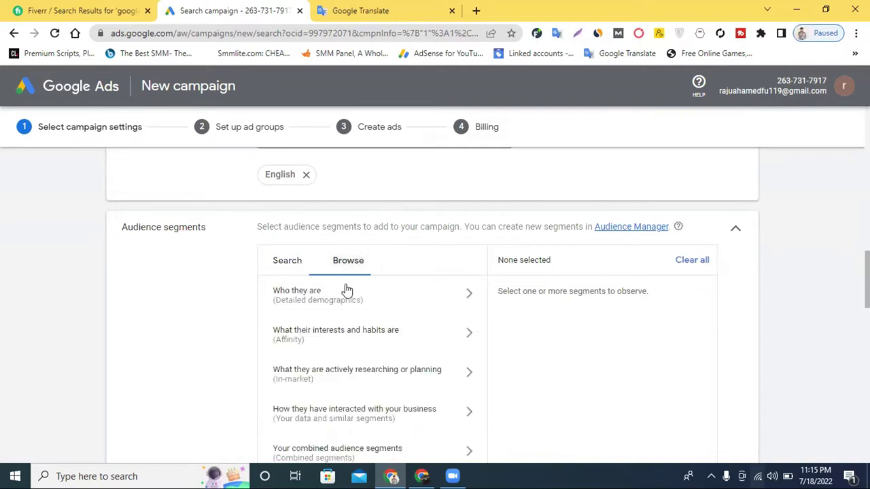
pyautogui.click(288, 263)
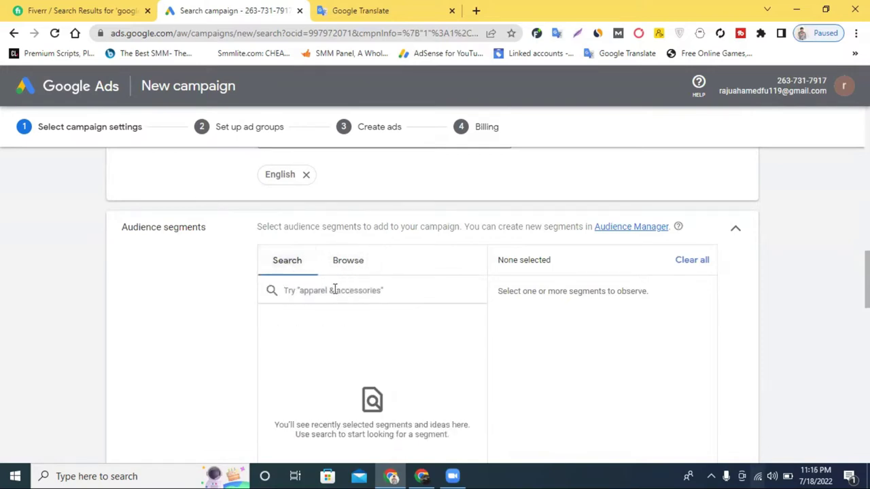
pyautogui.click(738, 234)
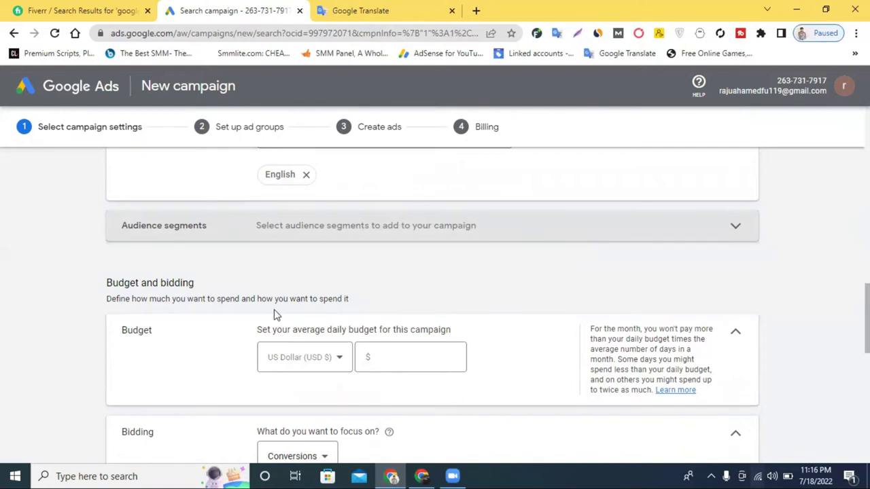
# - Look through the available budget currencies, keep US Dollar (USD $), and set the campaign's average daily budget to $20
pyautogui.scroll(-1, 231, 301)
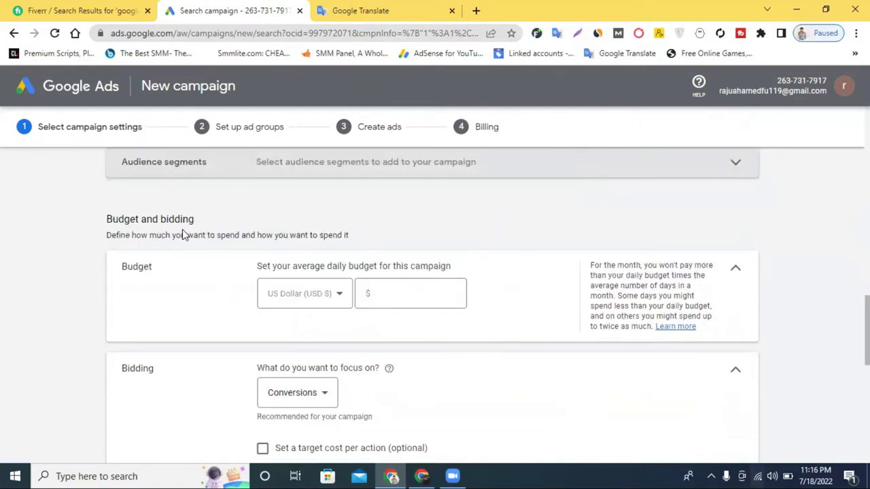
pyautogui.click(305, 302)
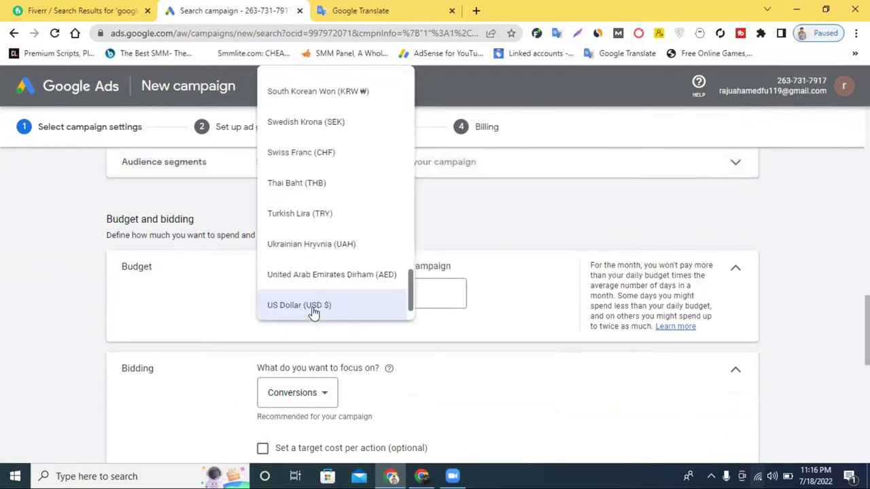
pyautogui.click(314, 309)
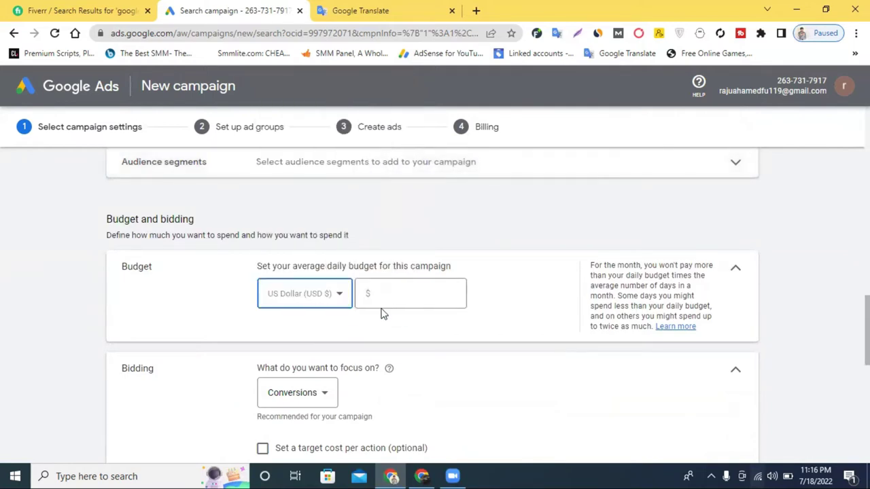
pyautogui.click(306, 301)
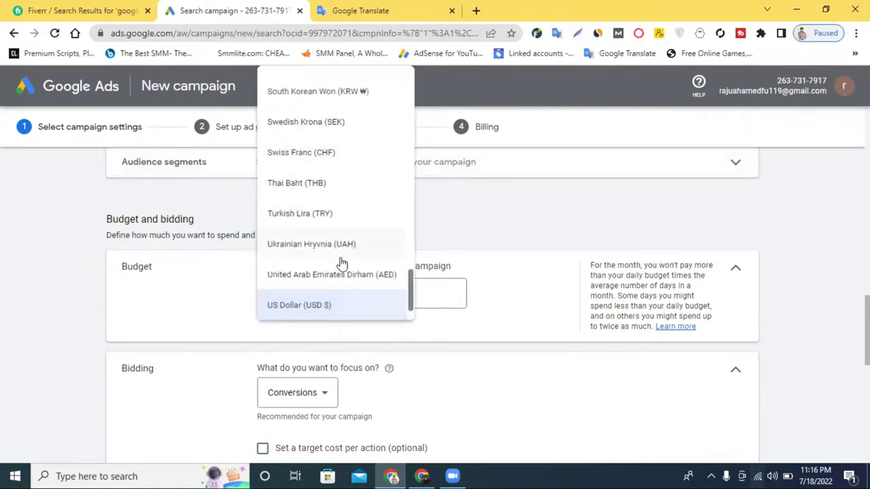
pyautogui.scroll(15, 322, 155)
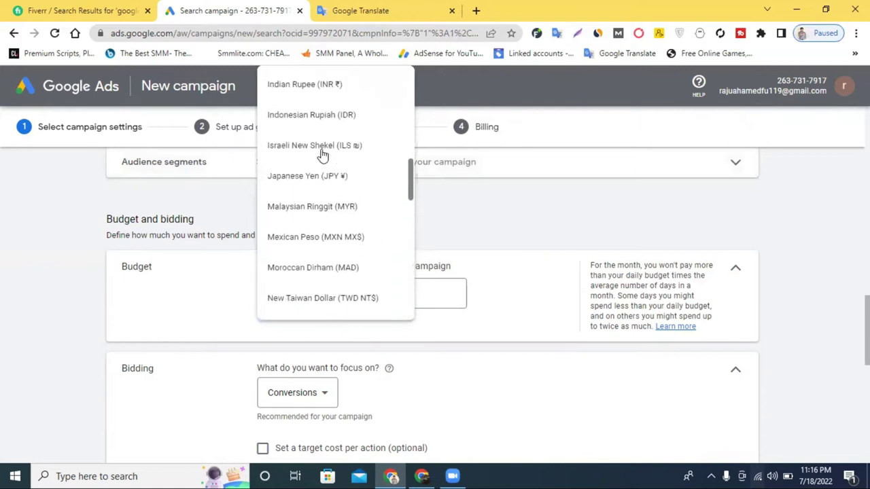
pyautogui.scroll(4, 325, 155)
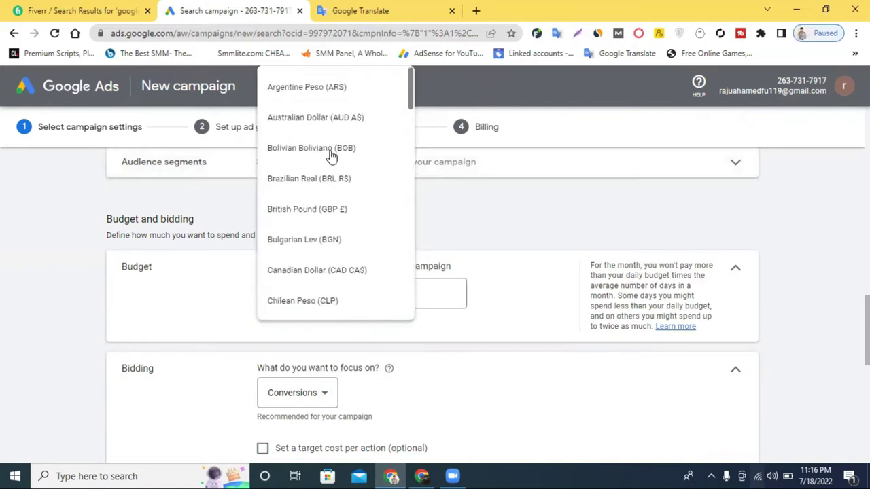
pyautogui.scroll(-20, 335, 144)
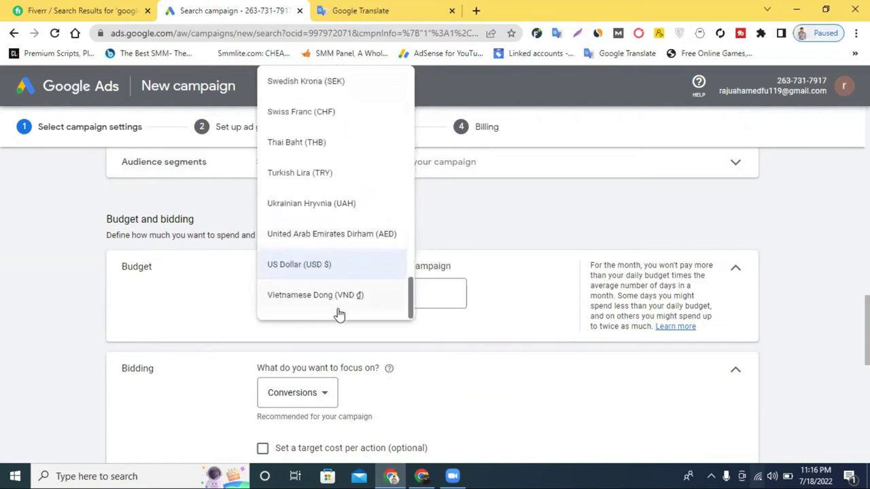
pyautogui.click(332, 271)
pyautogui.click(386, 294)
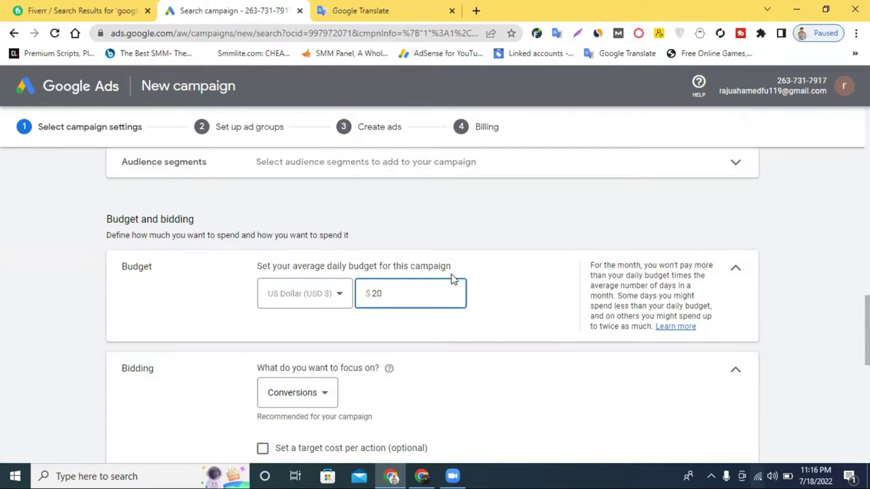
# - Change the campaign's bidding focus to Clicks, and recheck the list of focus options while keeping that choice
pyautogui.scroll(-1, 440, 333)
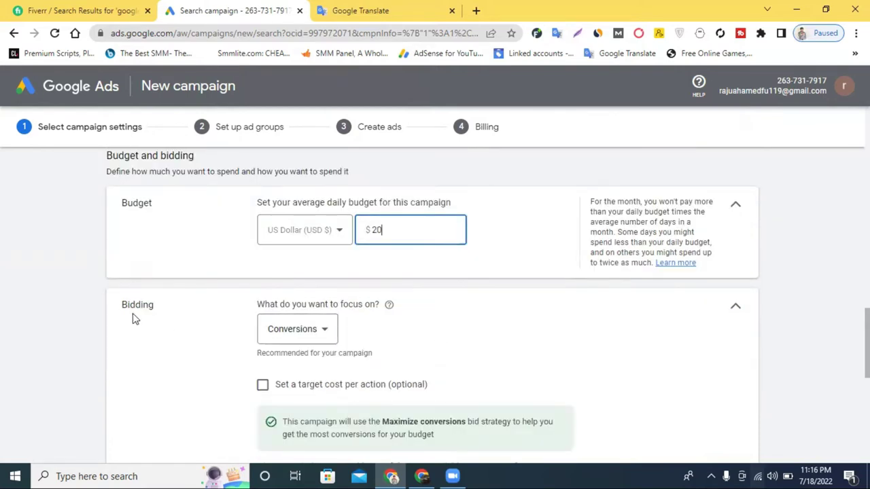
pyautogui.click(299, 330)
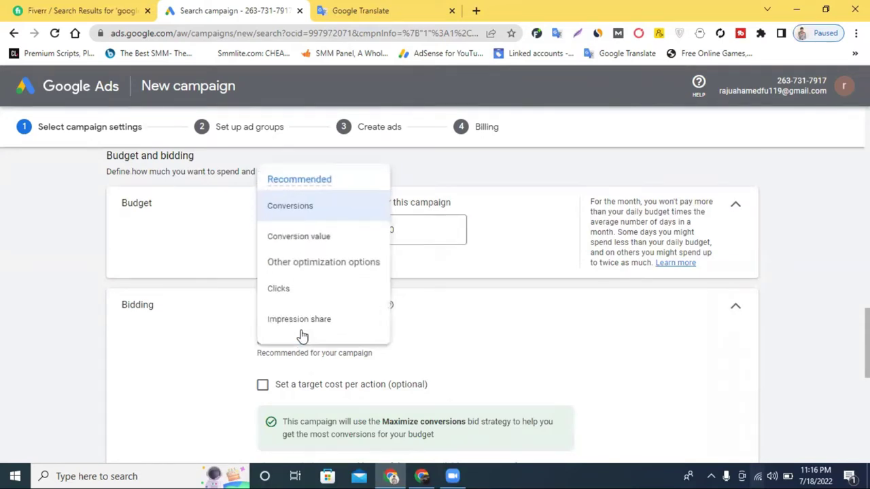
pyautogui.click(289, 294)
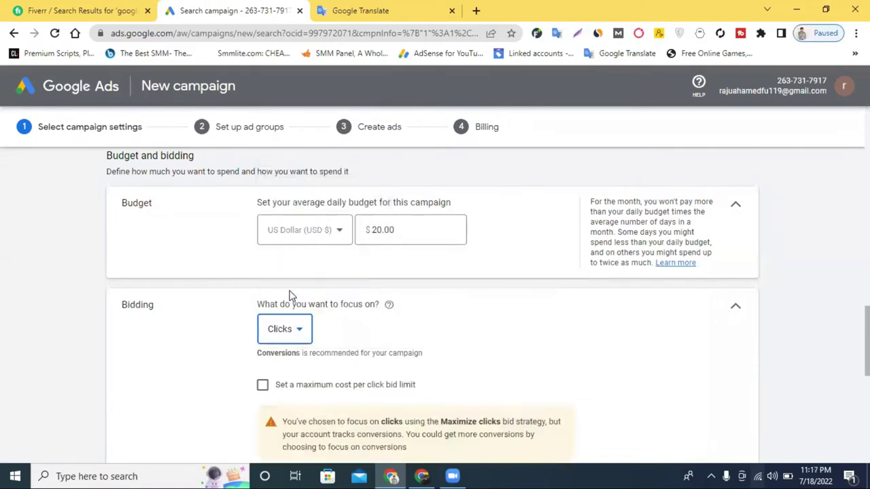
pyautogui.click(291, 333)
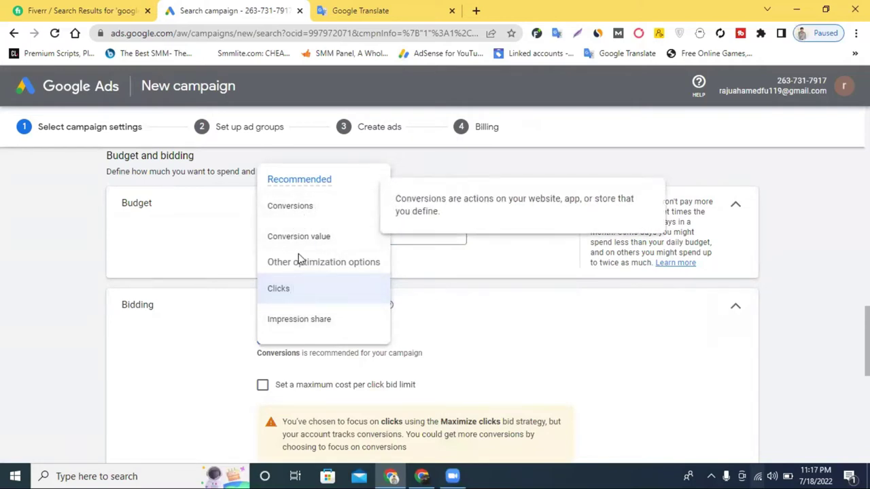
pyautogui.click(286, 299)
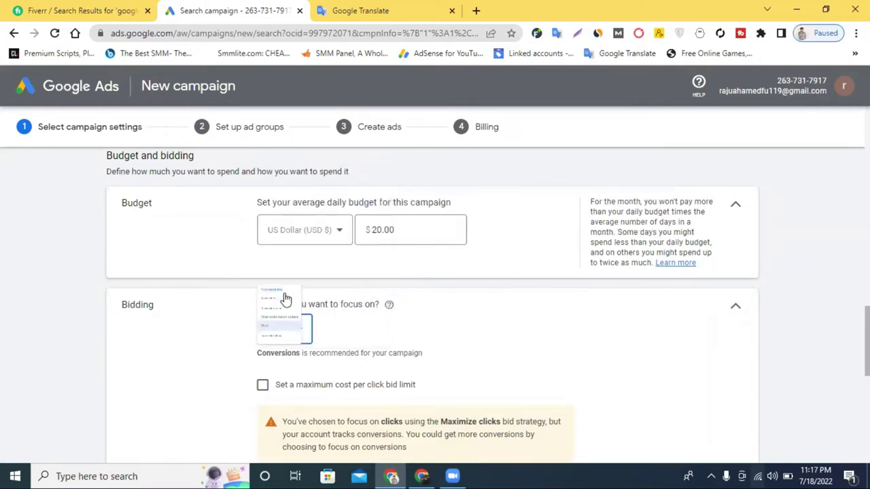
# - Enable the maximum cost per click bid limit and set it to $0.10
pyautogui.click(262, 386)
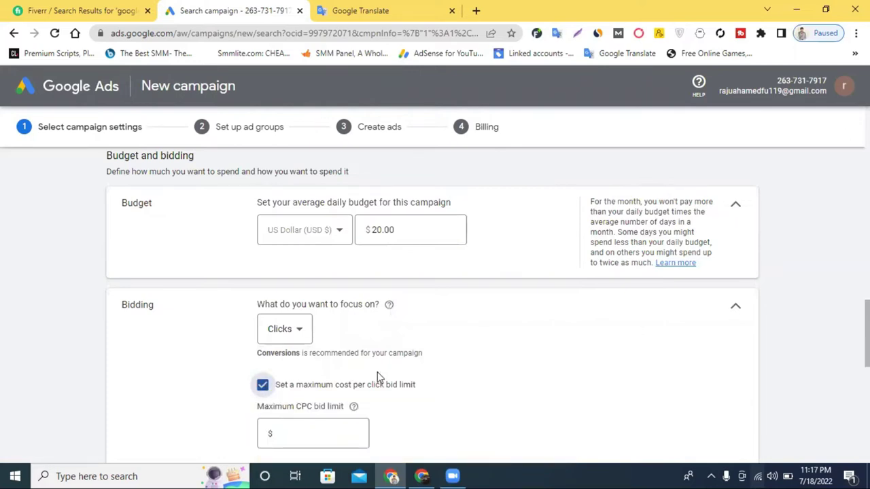
pyautogui.scroll(-2, 377, 372)
pyautogui.click(333, 306)
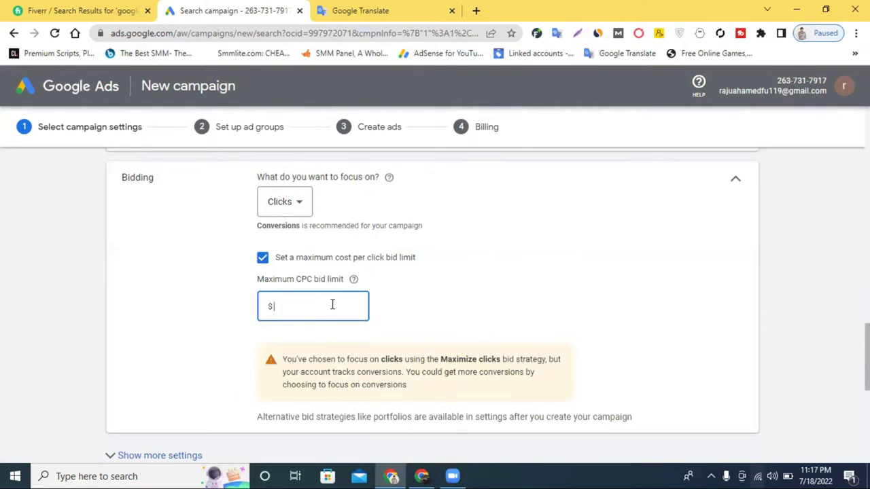
pyautogui.write('00')
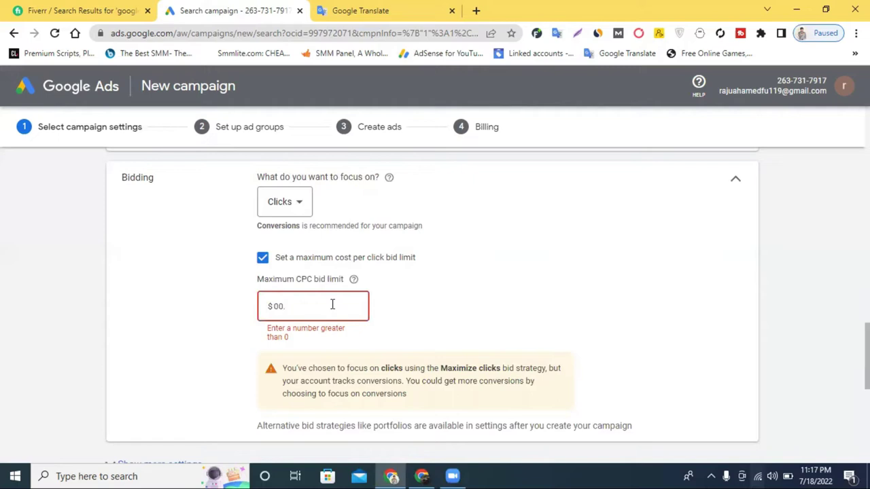
pyautogui.write('.1')
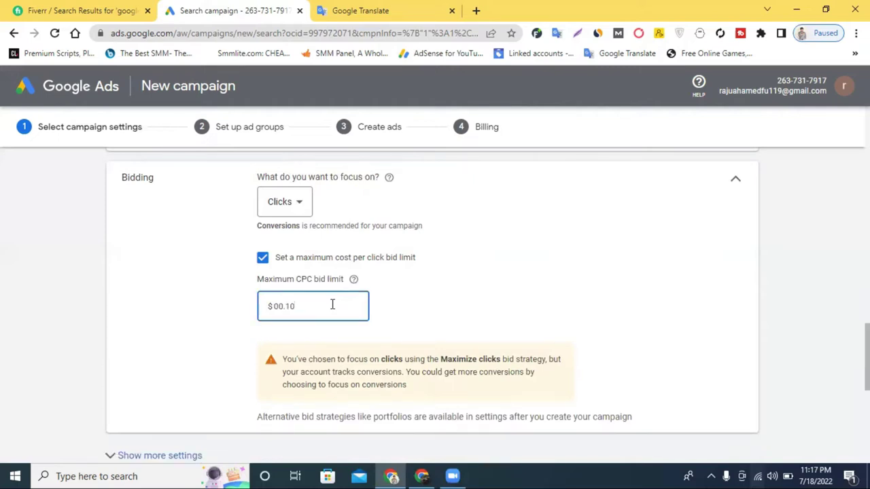
pyautogui.click(469, 316)
# - Try maximum CPC bid limits of $0.20 and $0.60, and turn the bid limit off
pyautogui.click(317, 304)
pyautogui.press('BackSpace')
pyautogui.click(441, 318)
pyautogui.click(262, 258)
pyautogui.click(262, 258)
pyautogui.click(302, 309)
pyautogui.write('0')
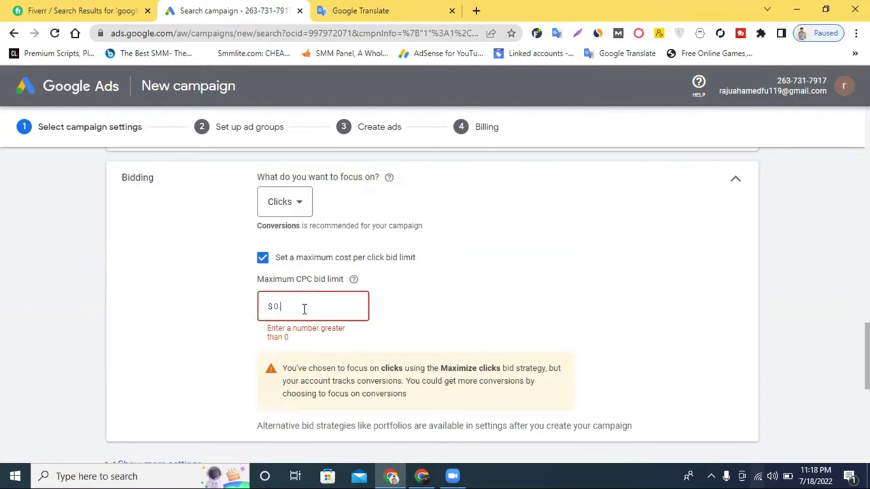
pyautogui.write('.2')
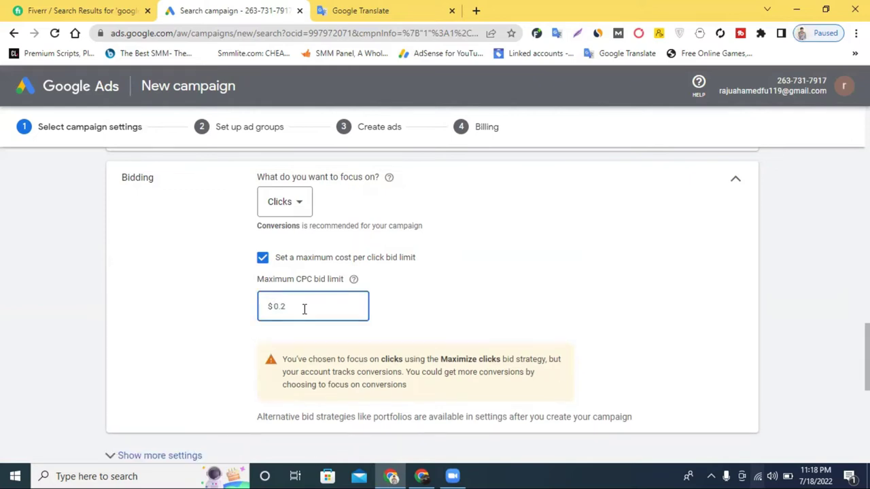
pyautogui.write('0')
pyautogui.click(582, 133)
pyautogui.click(564, 296)
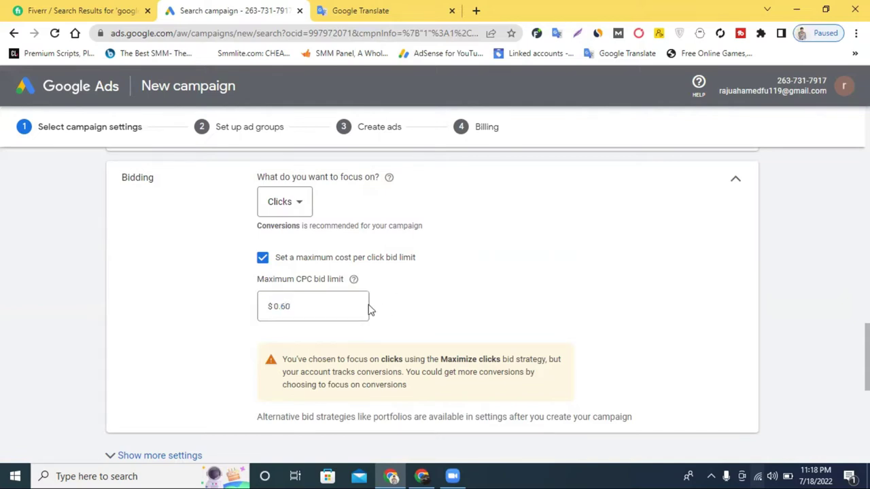
pyautogui.click(262, 257)
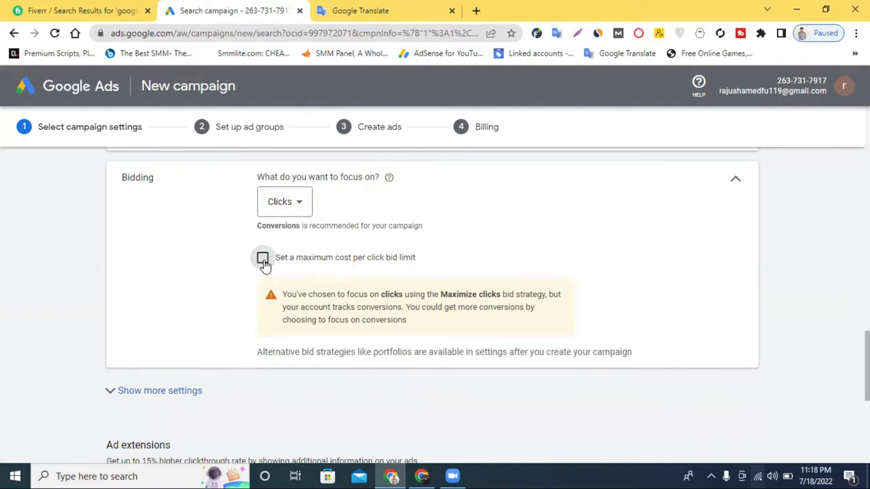
# - Show the additional budget and bidding settings, and review the bidding focus options while keeping Clicks selected
pyautogui.click(155, 399)
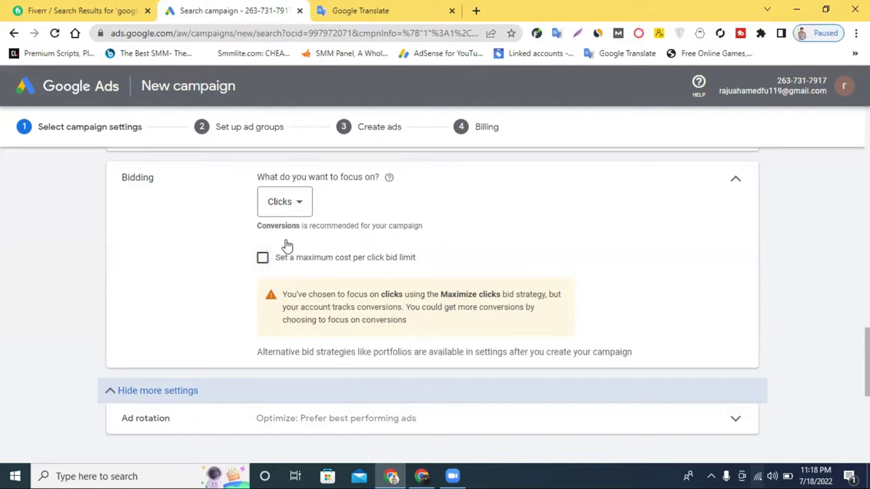
pyautogui.click(290, 203)
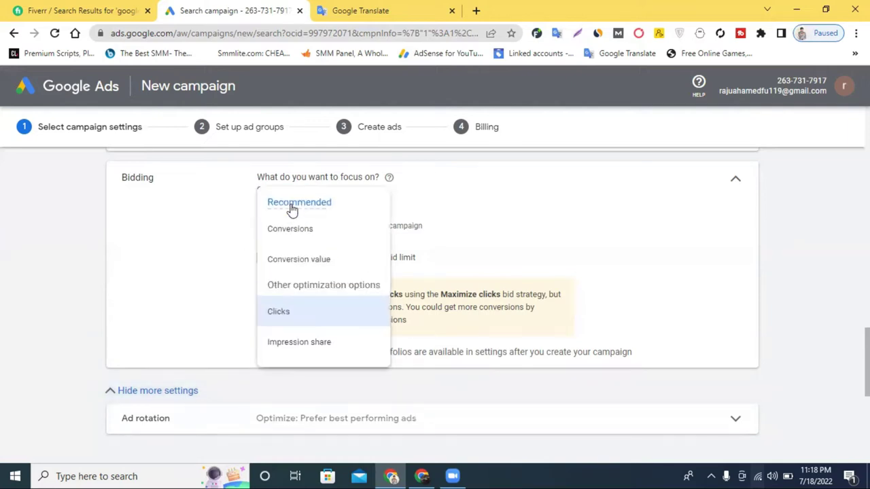
pyautogui.click(285, 313)
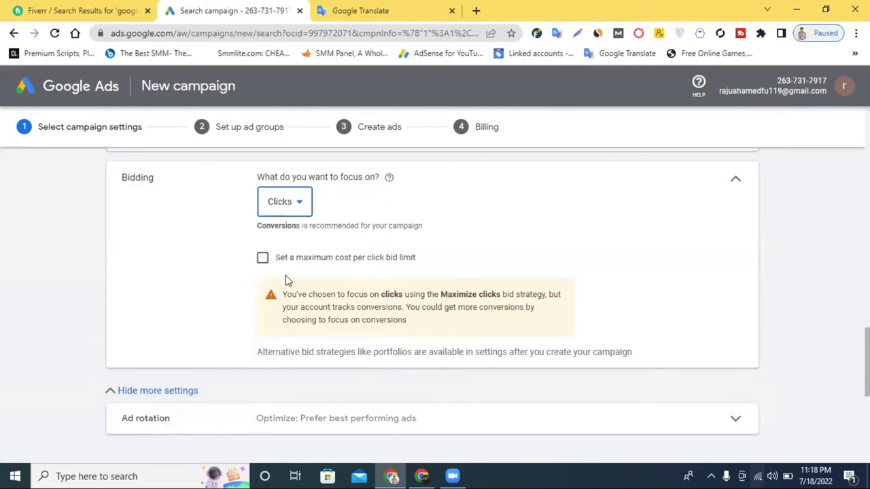
# - Try the maximum cost per click bid limit at $1.00 and $20.00, and disable the limit again
pyautogui.click(262, 258)
pyautogui.click(291, 306)
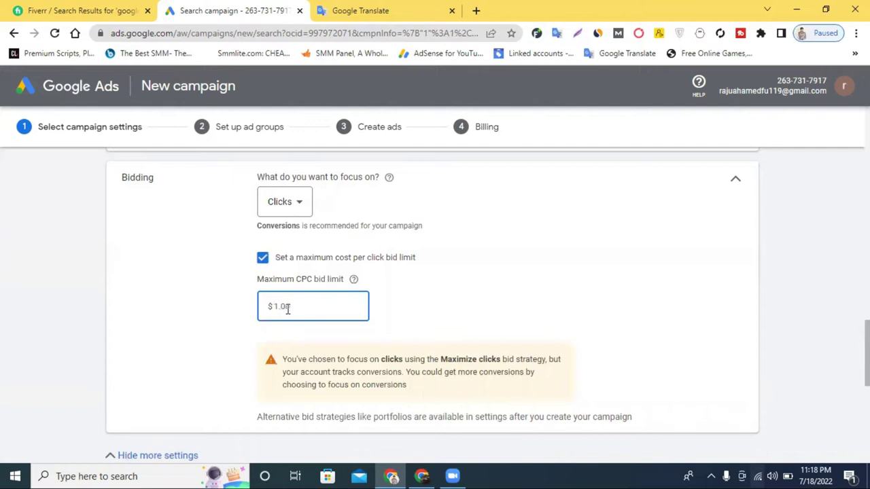
pyautogui.click(407, 311)
pyautogui.click(451, 316)
pyautogui.click(275, 305)
pyautogui.click(592, 308)
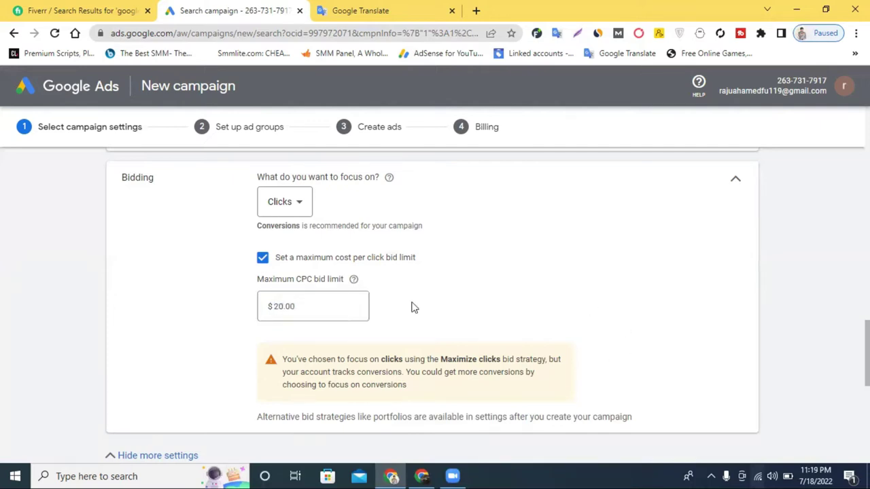
pyautogui.click(263, 257)
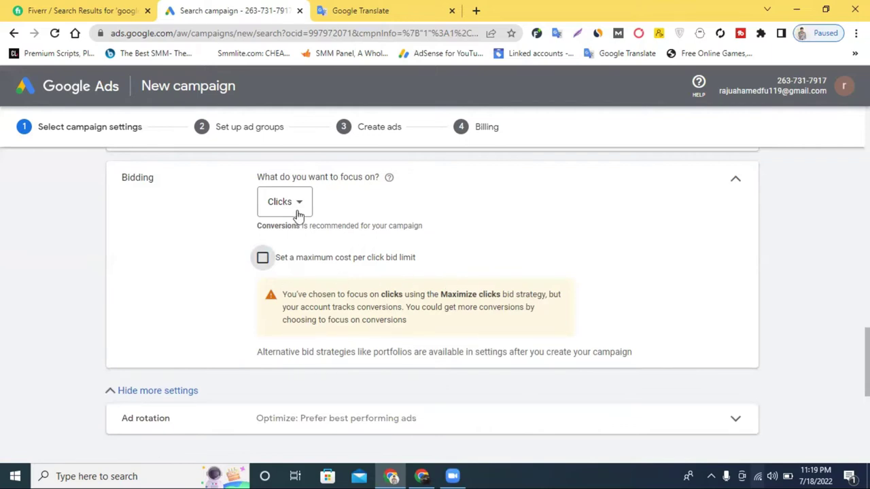
# - Review the ad rotation options while keeping Optimize: Prefer best performing ads, and go to the ad extensions section
pyautogui.scroll(-1, 367, 209)
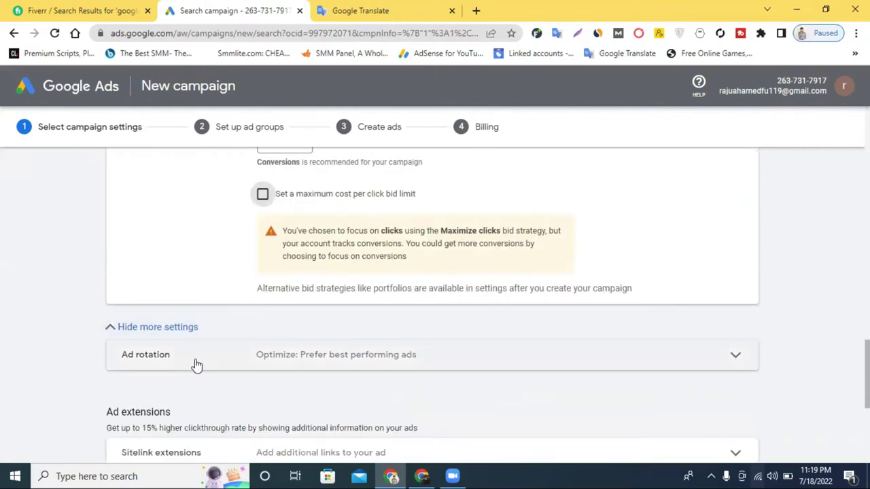
pyautogui.click(217, 356)
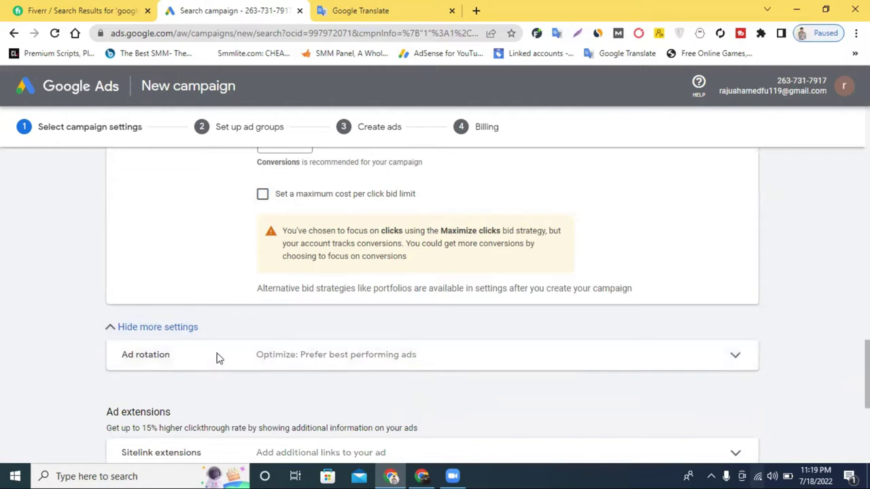
pyautogui.scroll(-1, 327, 344)
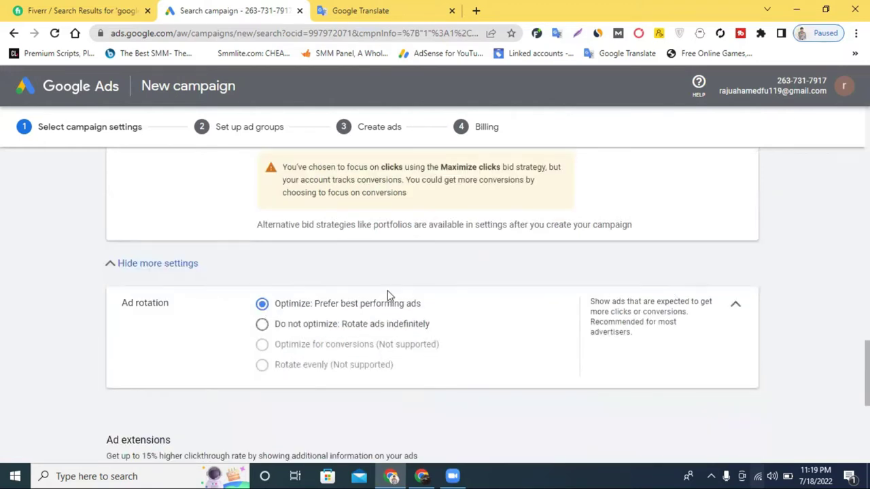
pyautogui.click(733, 304)
pyautogui.scroll(-2, 476, 299)
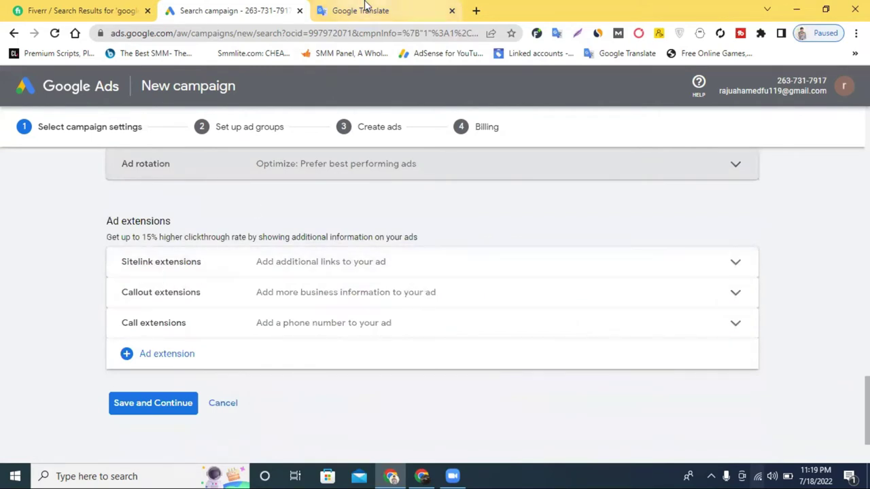
# - Switch to the other browser window and look through its open search tabs for example search ads with extra links
pyautogui.click(421, 476)
pyautogui.click(207, 8)
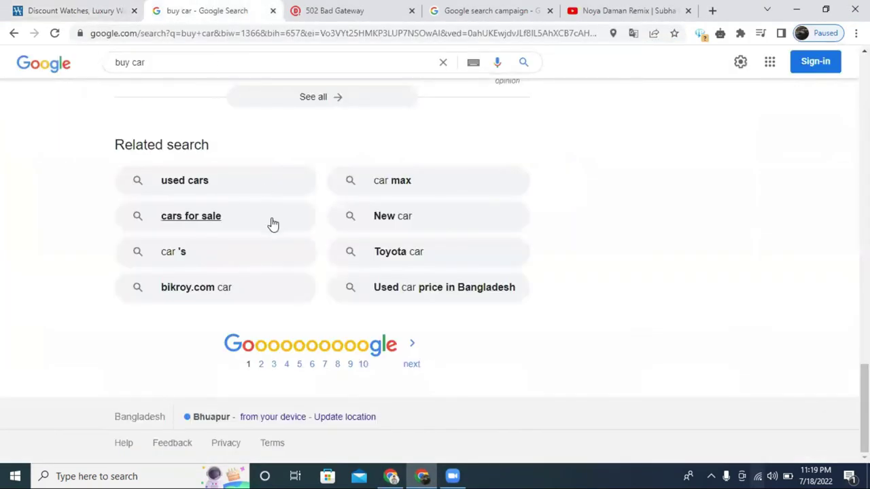
pyautogui.scroll(10, 270, 224)
pyautogui.scroll(5, 246, 227)
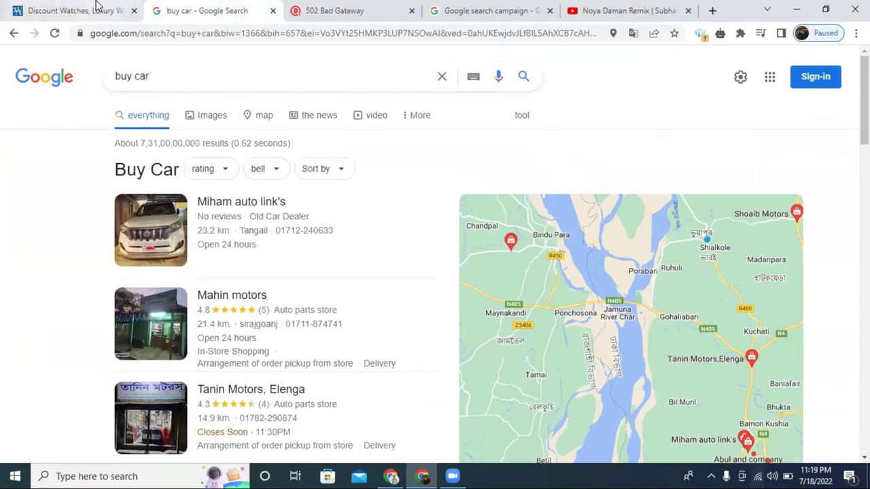
pyautogui.click(97, 9)
pyautogui.click(14, 33)
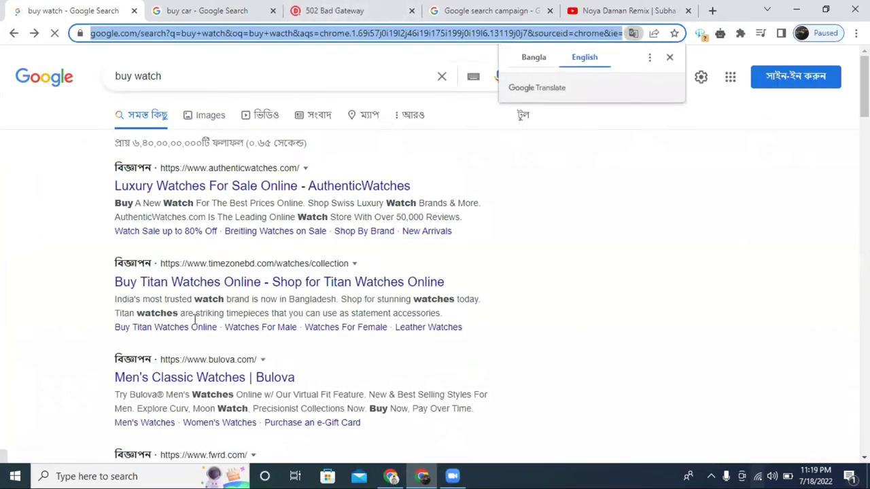
pyautogui.click(350, 12)
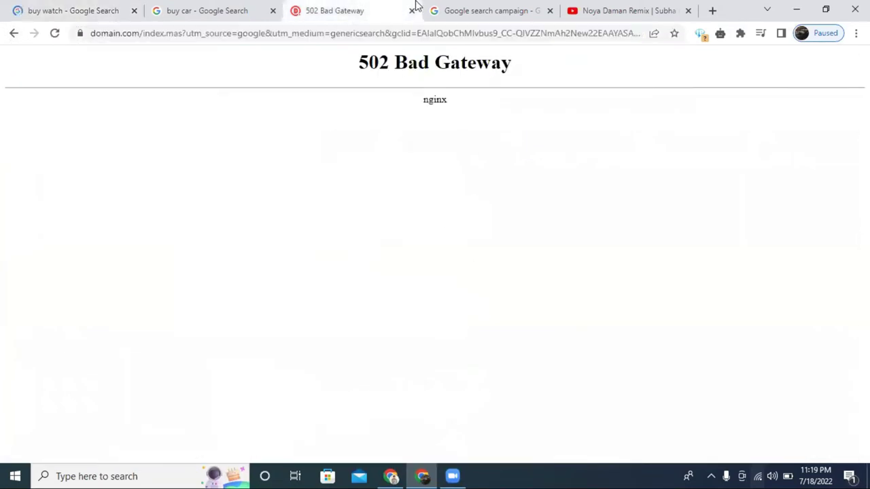
pyautogui.click(460, 5)
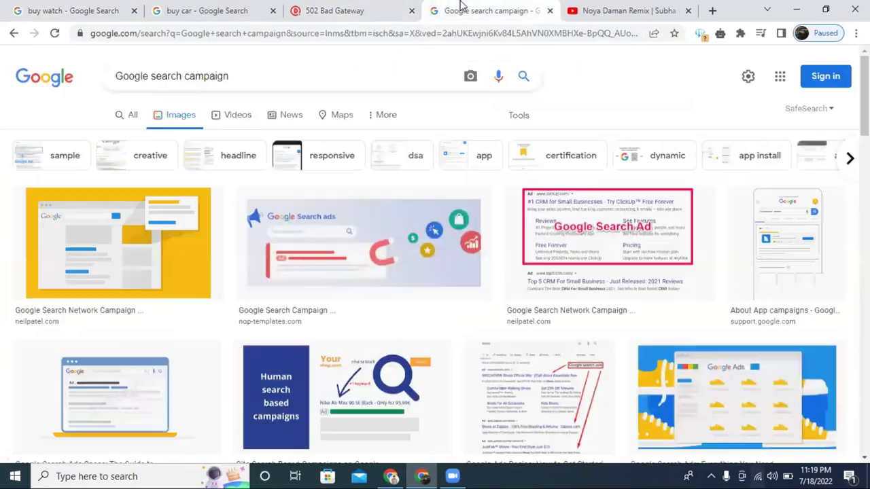
pyautogui.click(323, 9)
pyautogui.click(486, 12)
pyautogui.click(343, 8)
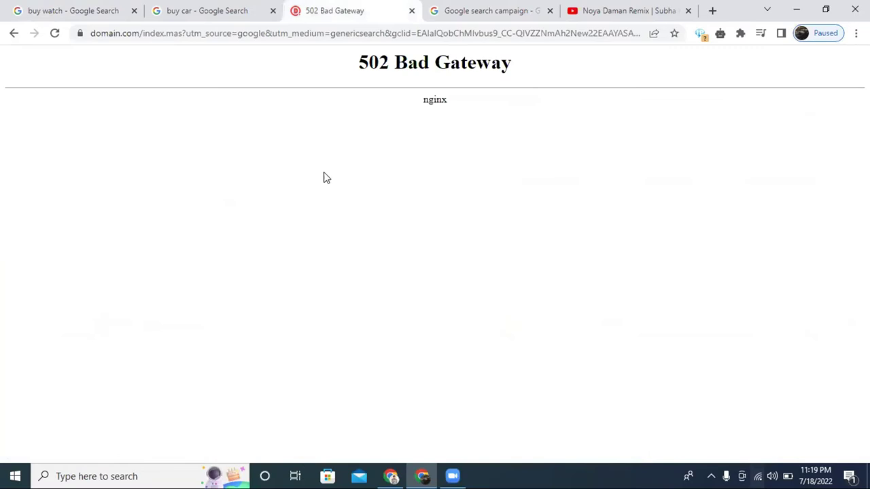
pyautogui.click(190, 9)
pyautogui.click(385, 13)
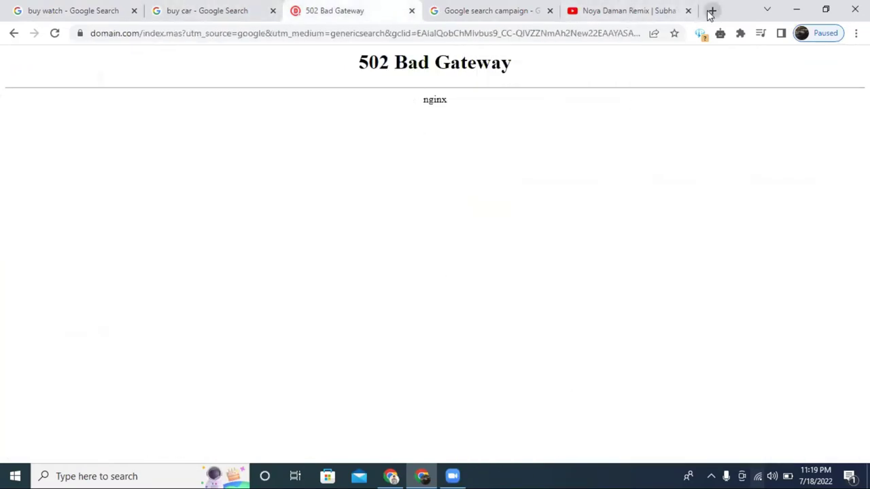
# - Search Google for "domain and hosting" in a new browser tab
pyautogui.click(710, 11)
pyautogui.click(155, 32)
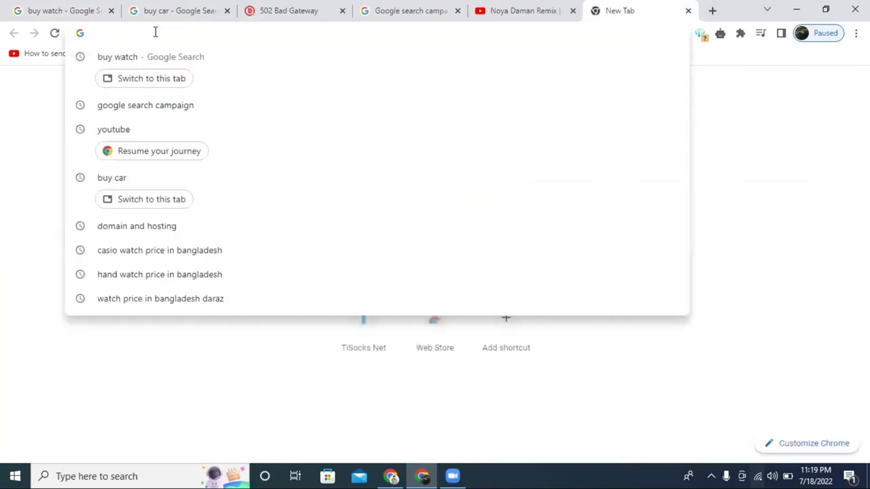
pyautogui.write('domain and hosting')
pyautogui.press('Return')
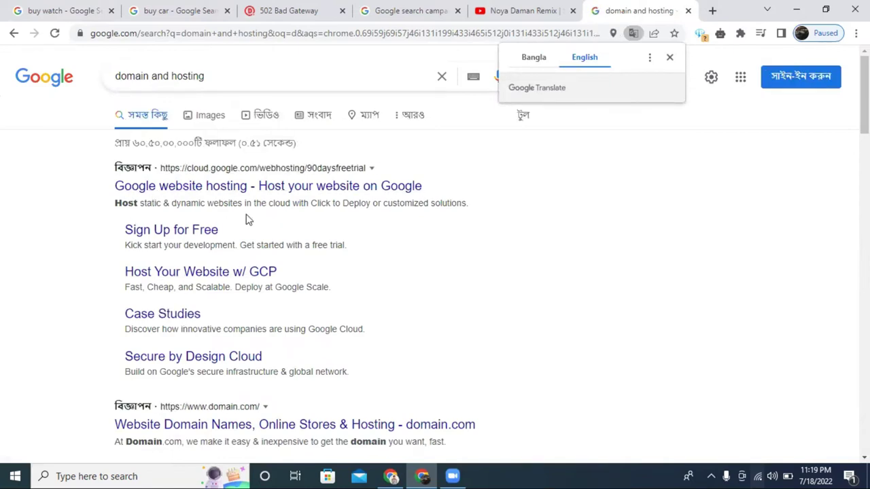
# - Examine the headline of the Google website hosting ad and the sitelinks listed beneath it
pyautogui.moveTo(106, 180); pyautogui.dragTo(480, 187)
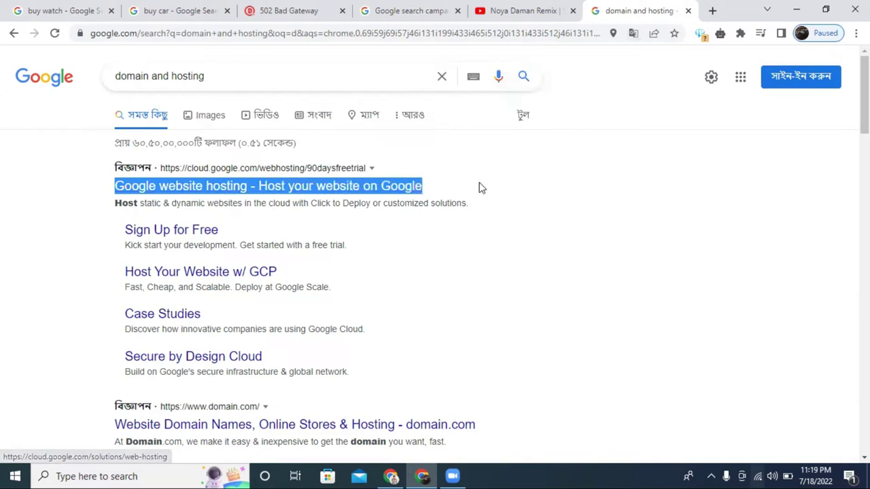
pyautogui.click(559, 202)
pyautogui.doubleClick(144, 181)
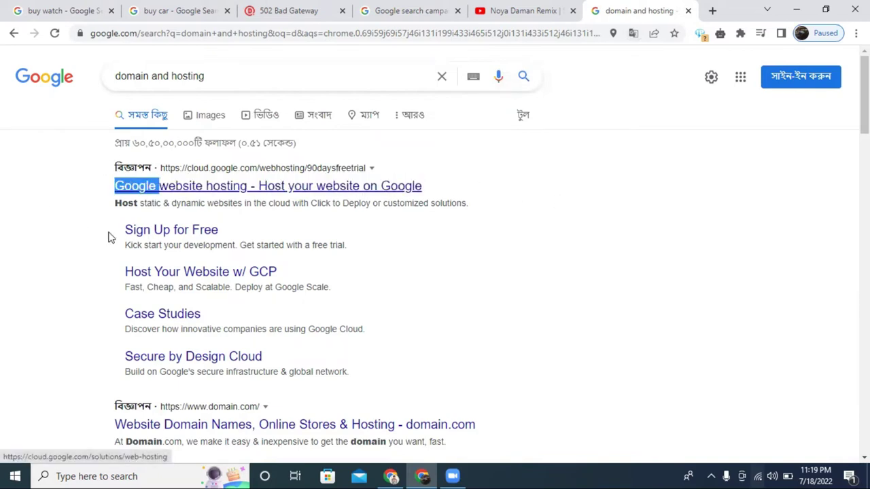
pyautogui.moveTo(121, 229); pyautogui.dragTo(276, 364)
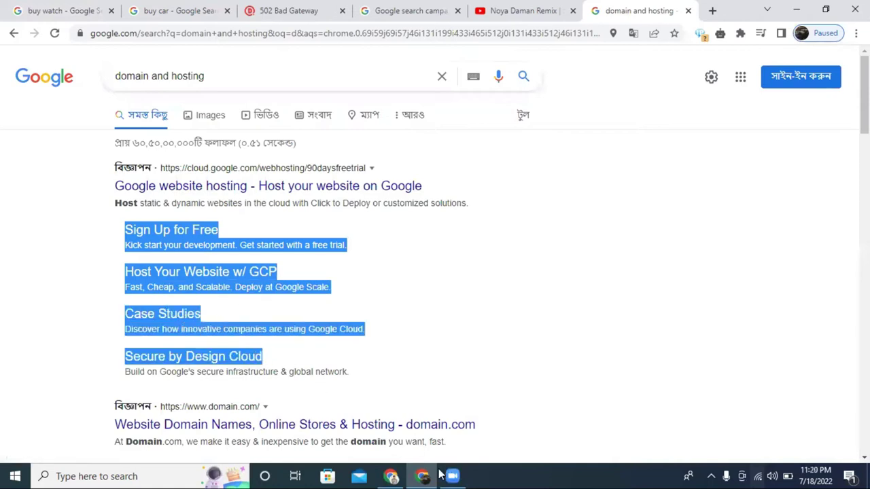
# - Return to the Google Ads campaign and expand the sitelink extensions form to show the Sitelink 1 fields
pyautogui.click(380, 468)
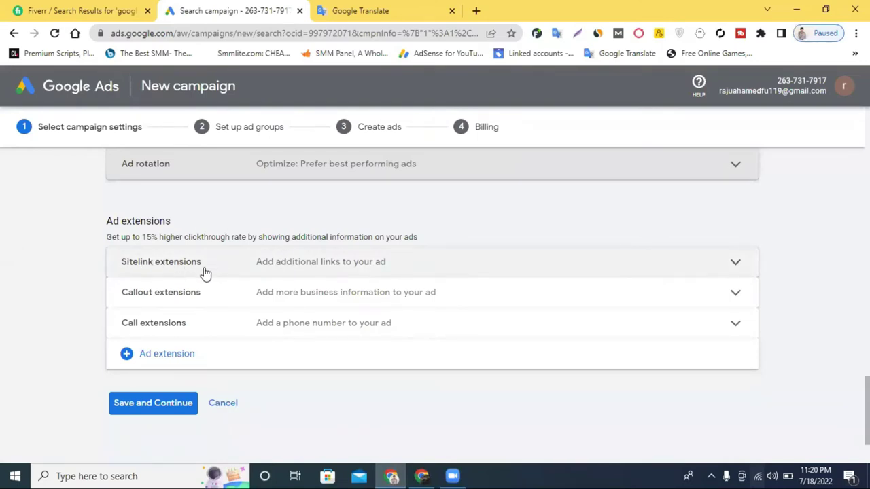
pyautogui.click(155, 269)
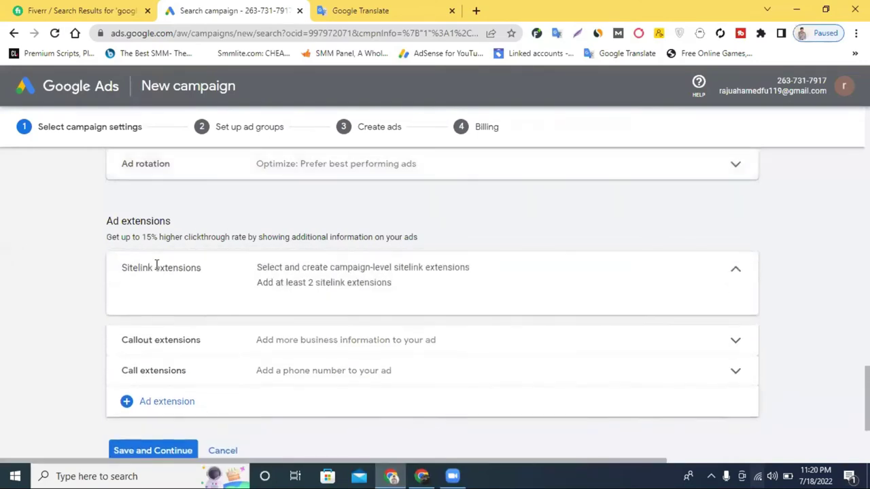
pyautogui.scroll(-2, 352, 311)
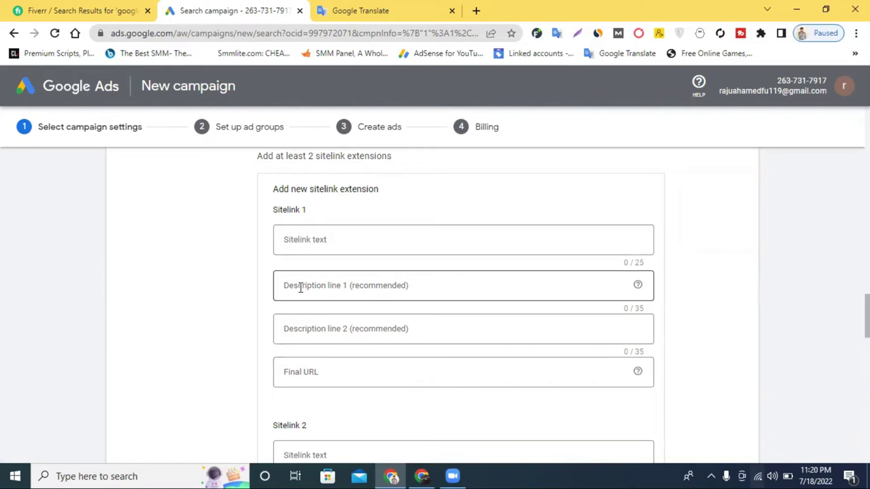
# - Switch to the search results window and copy the sitelink title "Sign Up for Free" from the Google website hosting ad
pyautogui.click(416, 474)
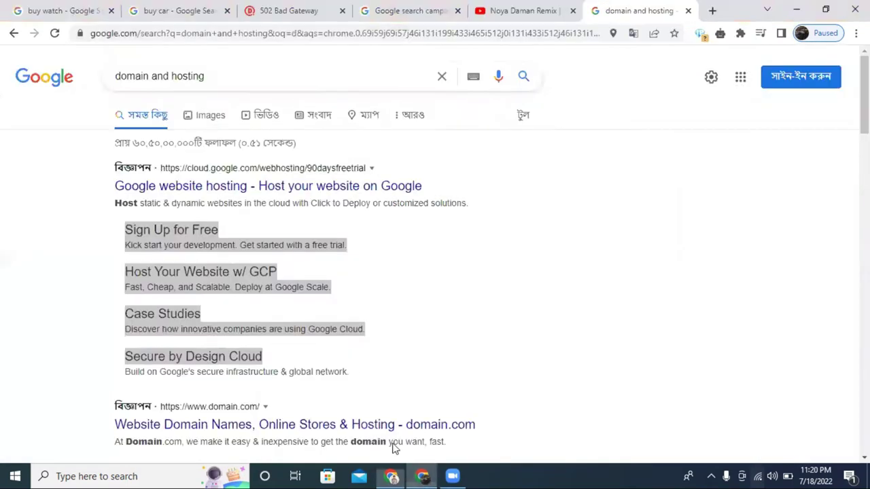
pyautogui.click(58, 229)
pyautogui.moveTo(119, 230); pyautogui.dragTo(215, 229)
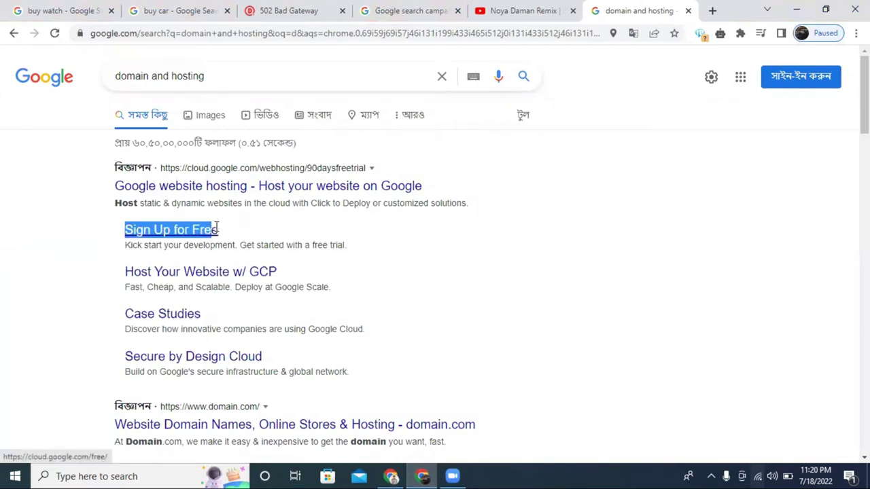
pyautogui.rightClick(196, 231)
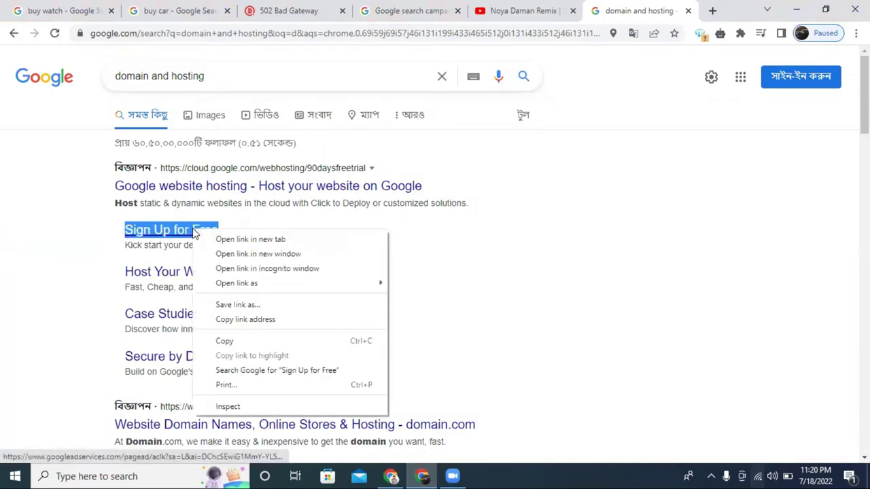
pyautogui.click(257, 344)
# - Return to the Google Ads campaign and paste "Sign Up for Free" as the Sitelink 1 text
pyautogui.hotkey('alt', 'Tab')
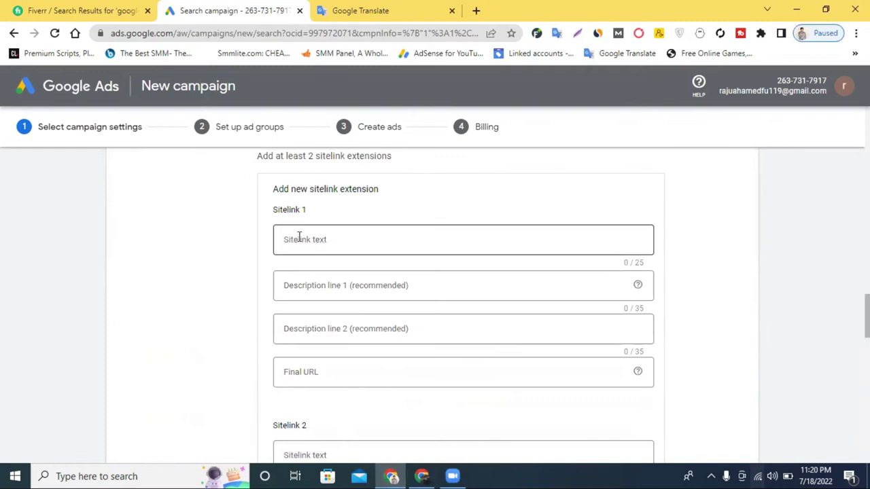
pyautogui.rightClick(297, 240)
pyautogui.click(198, 250)
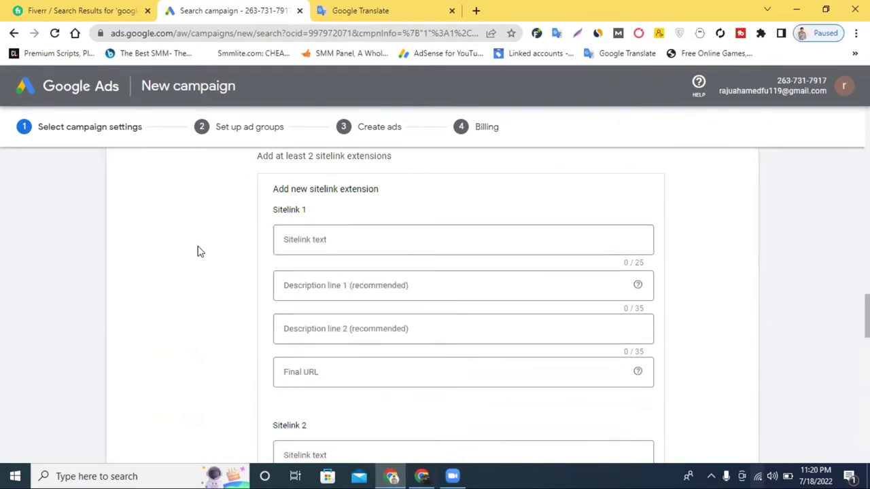
pyautogui.rightClick(333, 236)
pyautogui.click(309, 240)
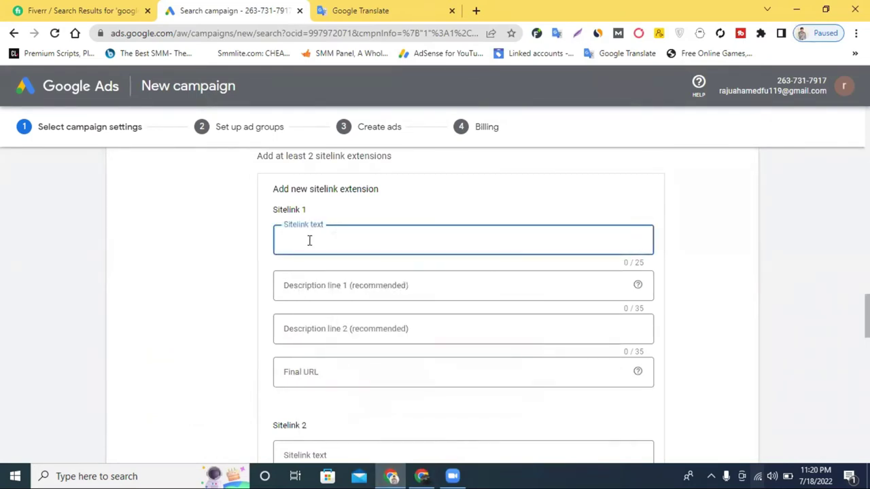
pyautogui.rightClick(322, 236)
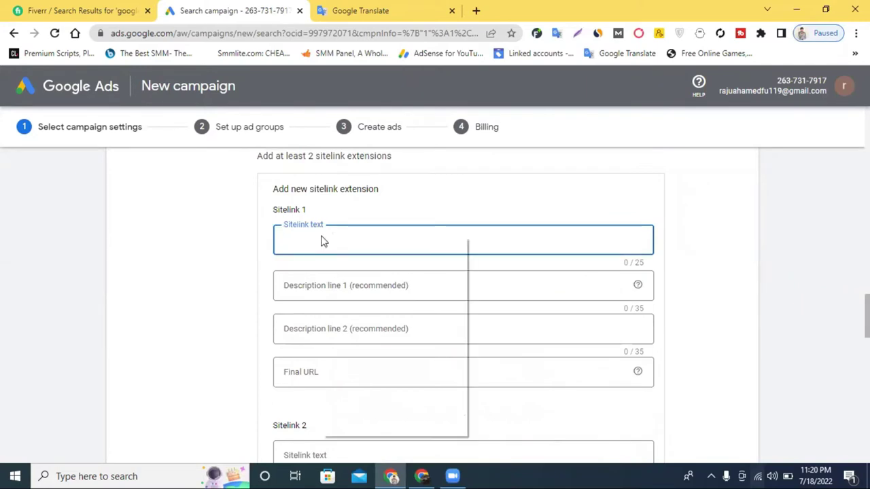
pyautogui.click(369, 334)
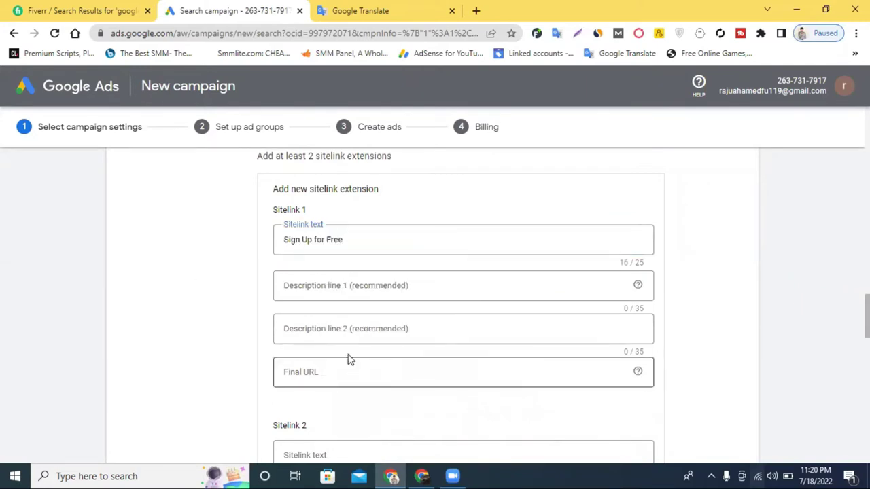
# - Copy the ad's "Sign Up for Free" sitelink title together with its description, and paste both into Sitelink 1's description line 1
pyautogui.click(320, 289)
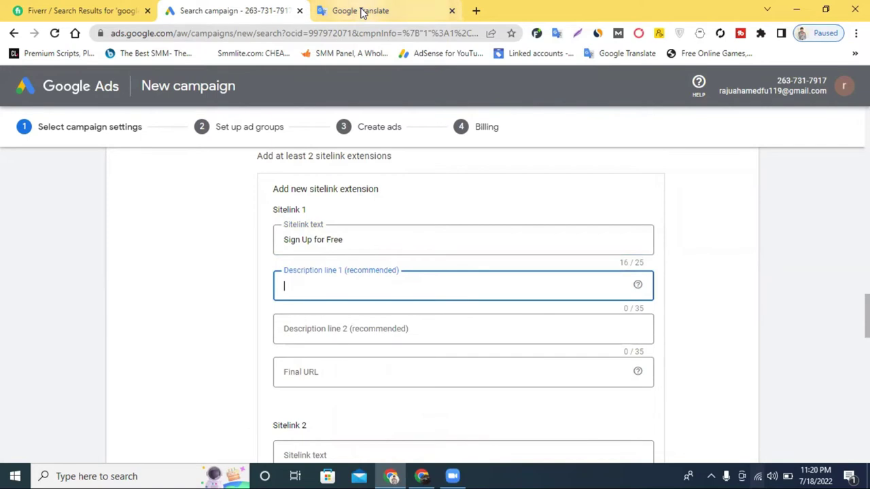
pyautogui.click(423, 475)
pyautogui.moveTo(125, 228); pyautogui.dragTo(349, 246)
pyautogui.rightClick(348, 249)
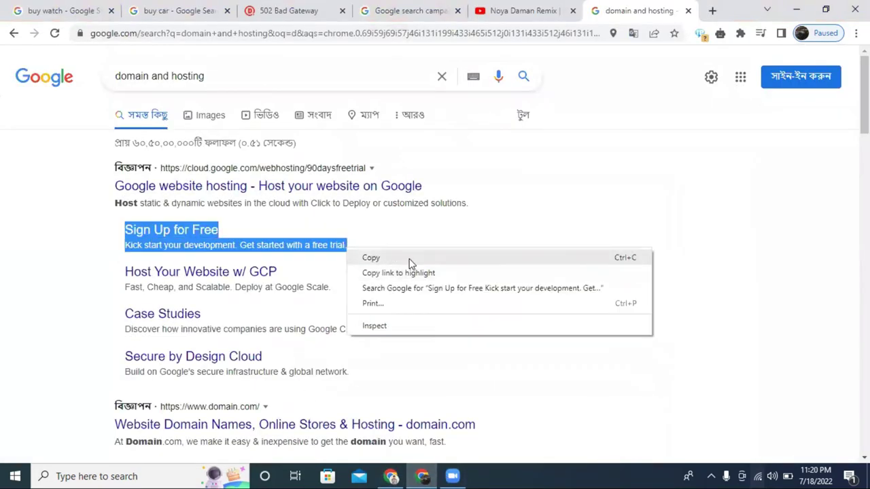
pyautogui.click(371, 259)
pyautogui.click(392, 475)
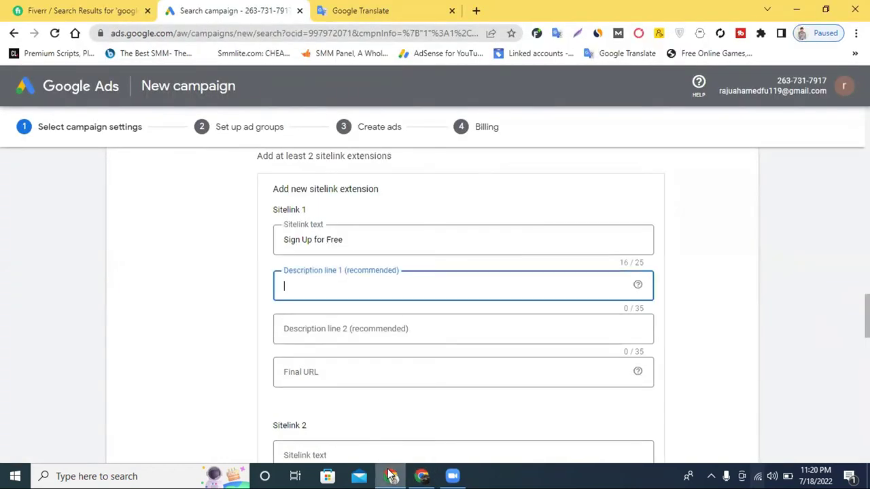
pyautogui.rightClick(303, 283)
pyautogui.click(345, 180)
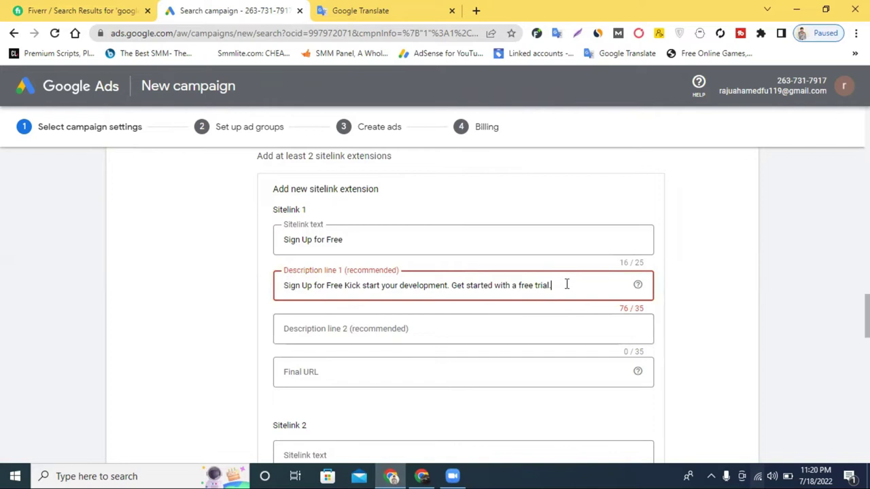
# - Try cutting "Get started with a free trial." from Sitelink 1's description line 1, and undo the cut
pyautogui.moveTo(568, 282); pyautogui.dragTo(459, 287)
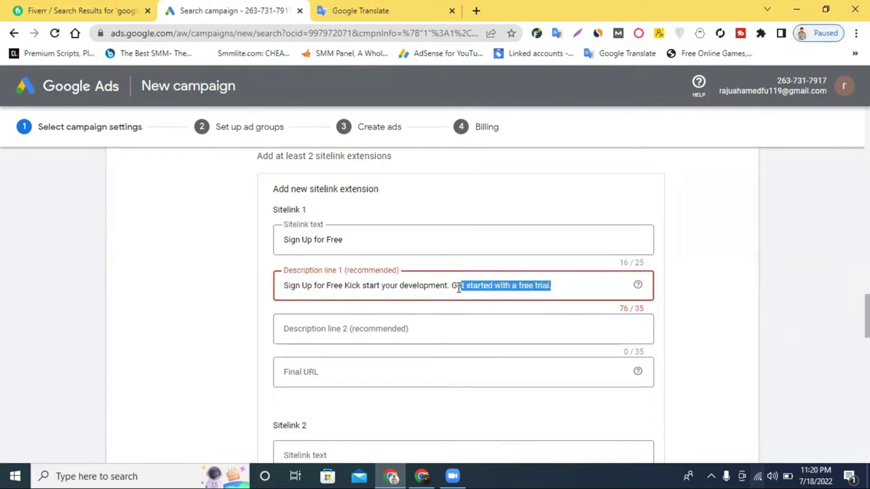
pyautogui.rightClick(454, 287)
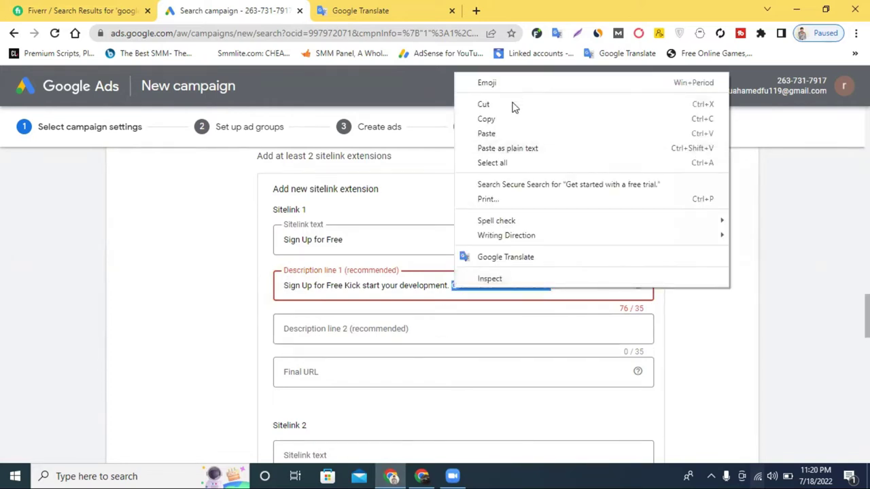
pyautogui.click(513, 104)
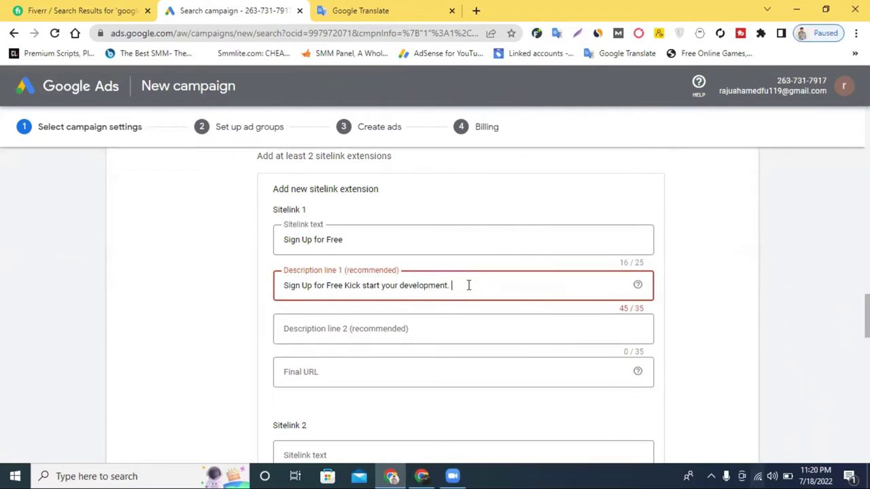
pyautogui.hotkey('ctrl', 'z')
# - Move "development. Get started with a free trial." from Sitelink 1's description line 1 to its description line 2
pyautogui.moveTo(552, 286); pyautogui.dragTo(434, 287)
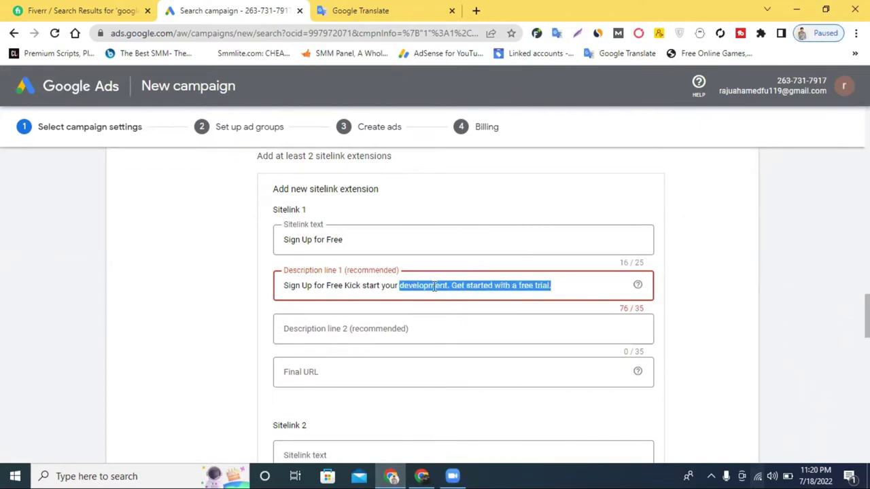
pyautogui.rightClick(434, 286)
pyautogui.click(499, 103)
pyautogui.click(359, 330)
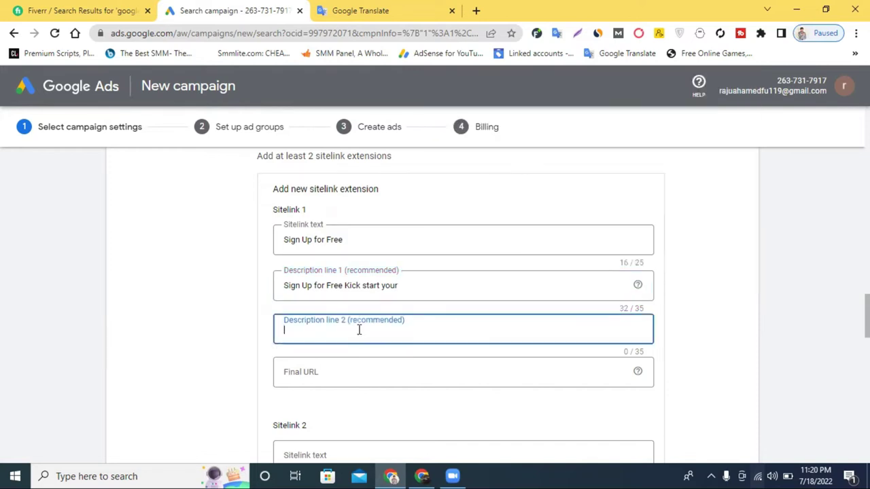
pyautogui.hotkey('ctrl', 'v')
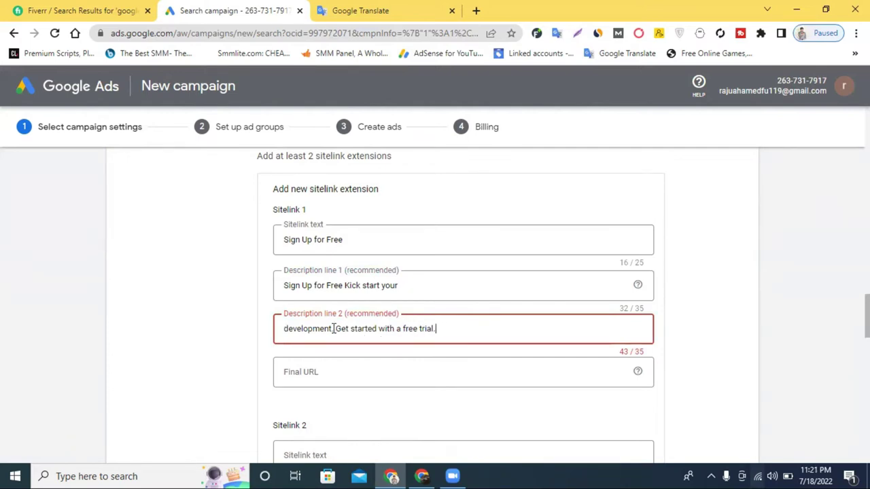
# - Remove the leading word "development" and its full stop from Sitelink 1's description line 2, leaving "Get started with a free trial."
pyautogui.moveTo(333, 328); pyautogui.dragTo(280, 333)
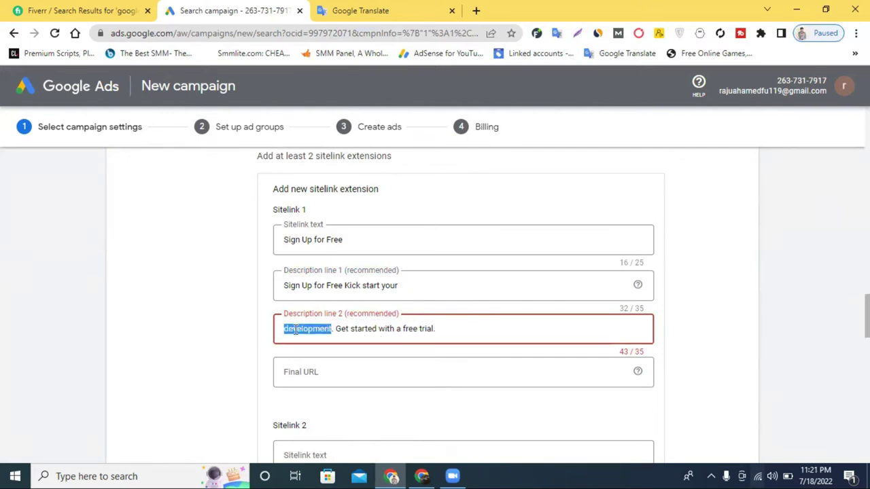
pyautogui.rightClick(295, 330)
pyautogui.click(358, 147)
pyautogui.click(426, 285)
pyautogui.rightClick(426, 285)
pyautogui.click(285, 329)
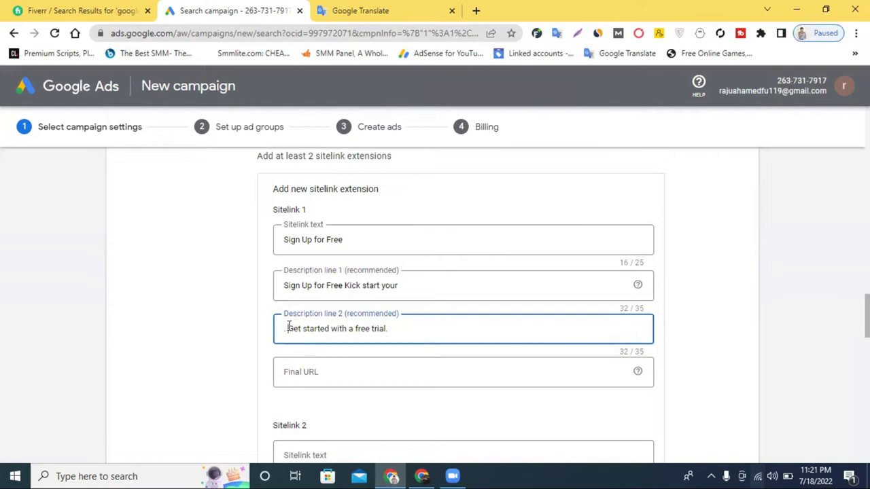
pyautogui.press('Delete')
pyautogui.press('Delete')
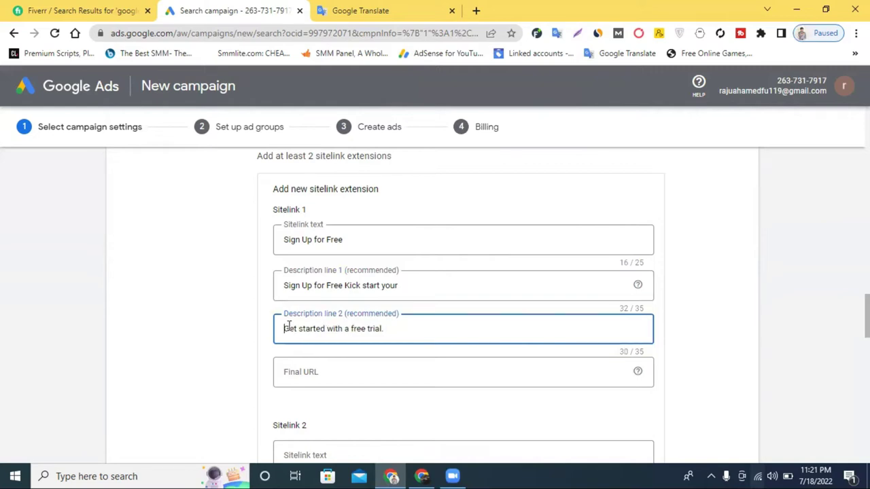
# - Switch to the search results window, open the hosting ad's "Sign Up for Free" sitelink, and copy the landing page address
pyautogui.click(303, 371)
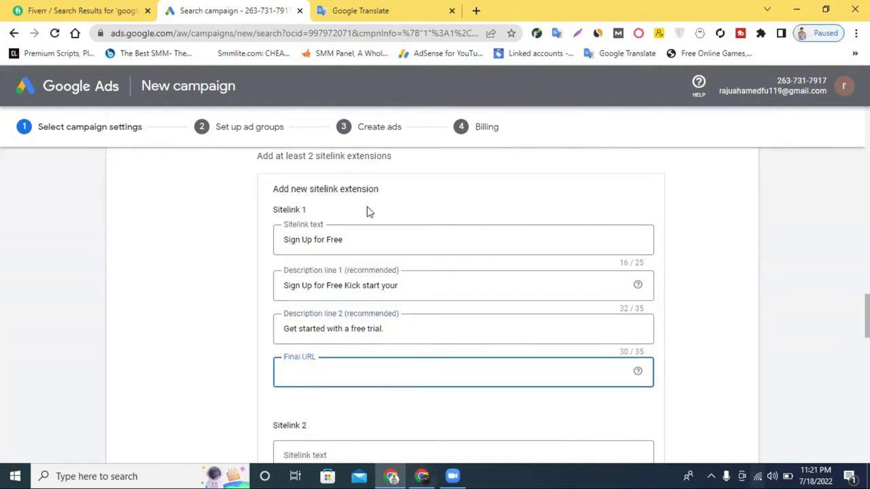
pyautogui.click(422, 476)
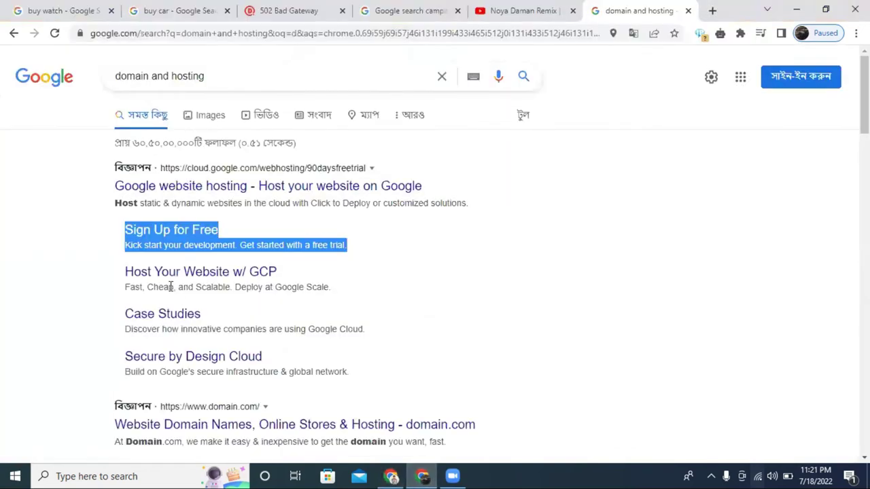
pyautogui.click(407, 264)
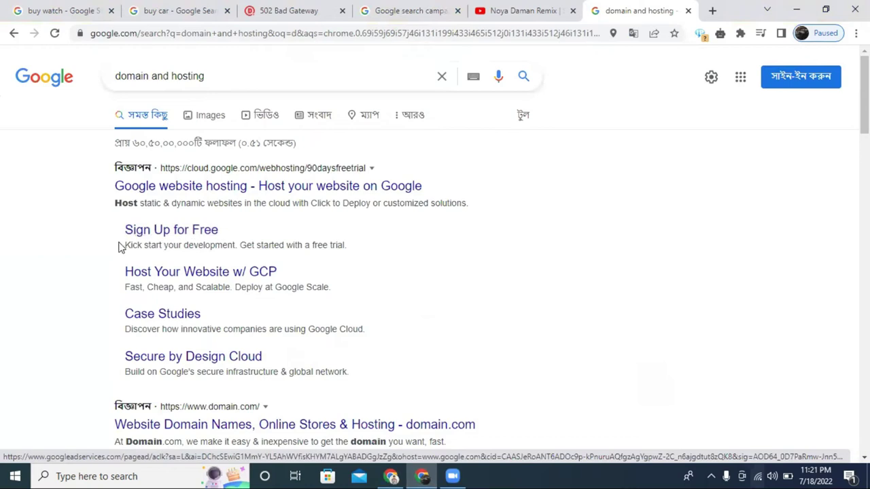
pyautogui.click(166, 234)
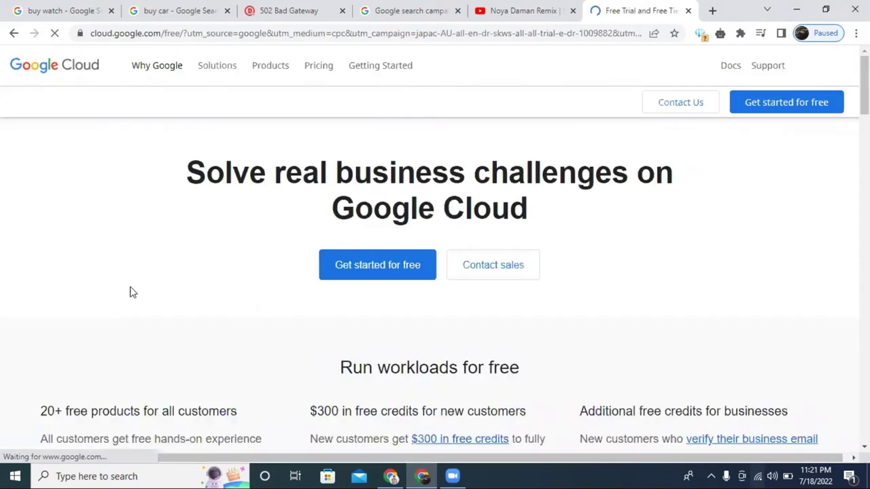
pyautogui.click(137, 33)
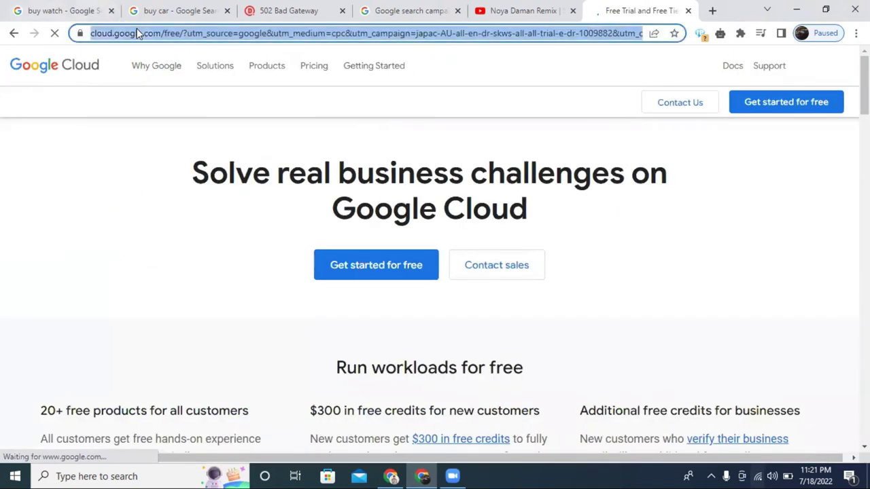
pyautogui.rightClick(139, 33)
pyautogui.click(215, 100)
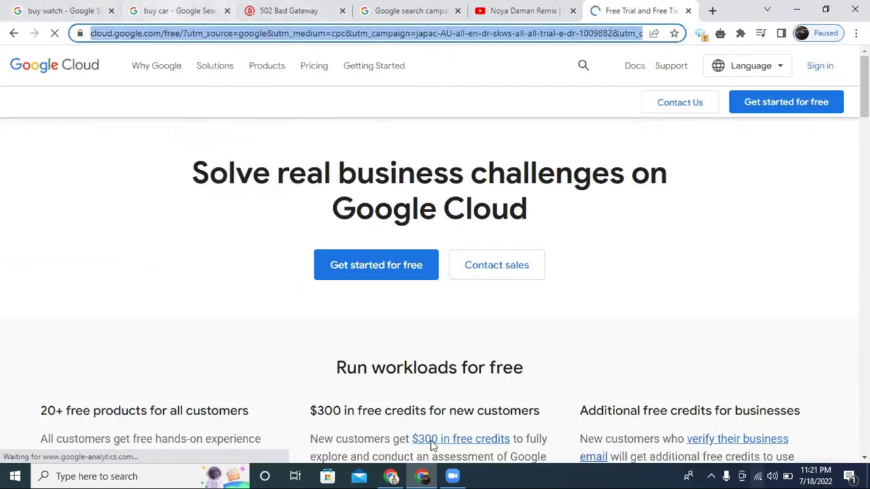
# - Return to the Google Ads campaign and paste the copied cloud.google.com/free address as Sitelink 1's final URL
pyautogui.hotkey('alt', 'Tab')
pyautogui.click(319, 356)
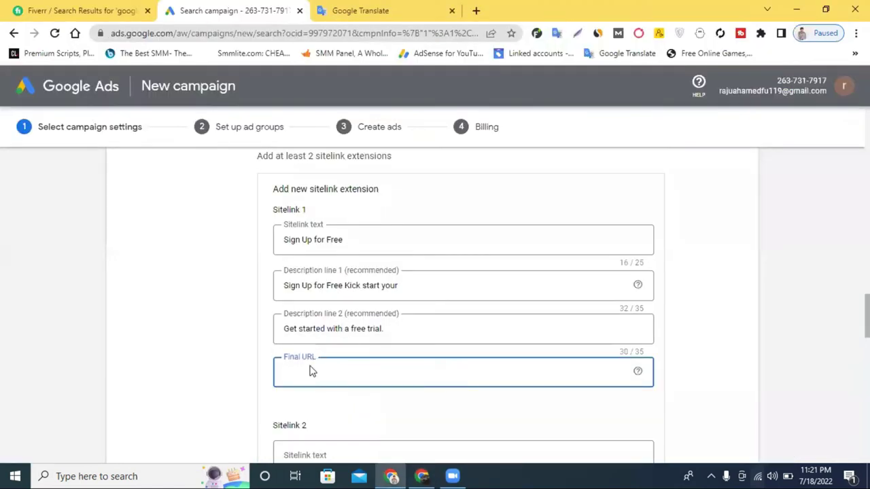
pyautogui.rightClick(311, 367)
pyautogui.click(288, 372)
pyautogui.rightClick(287, 372)
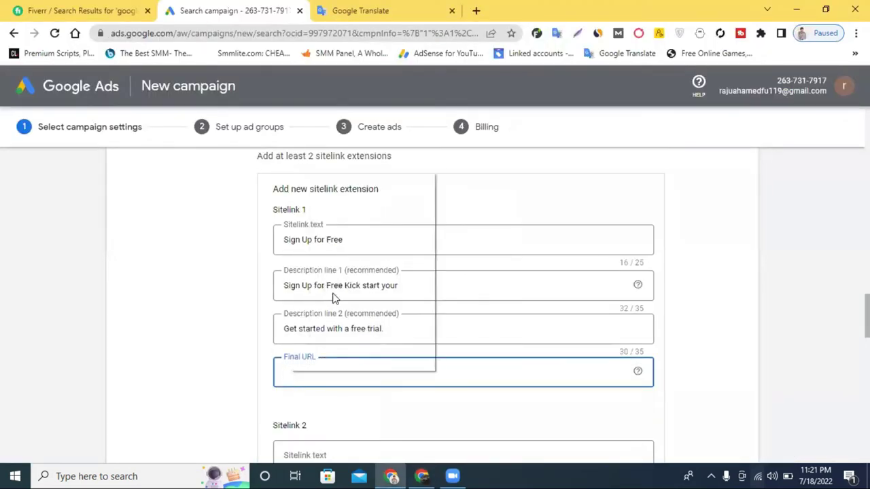
pyautogui.click(336, 268)
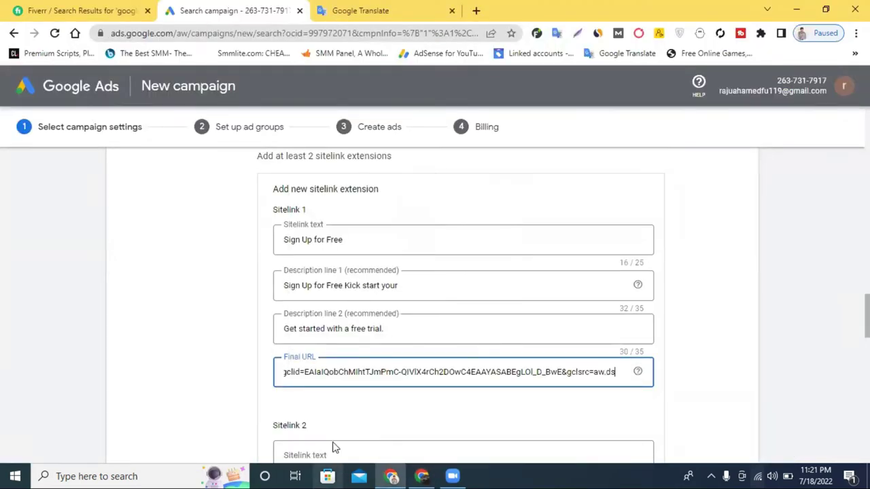
pyautogui.click(724, 340)
# - Look over the remaining sitelink fields, and collapse and reopen the Sitelink extensions section
pyautogui.scroll(-2, 448, 361)
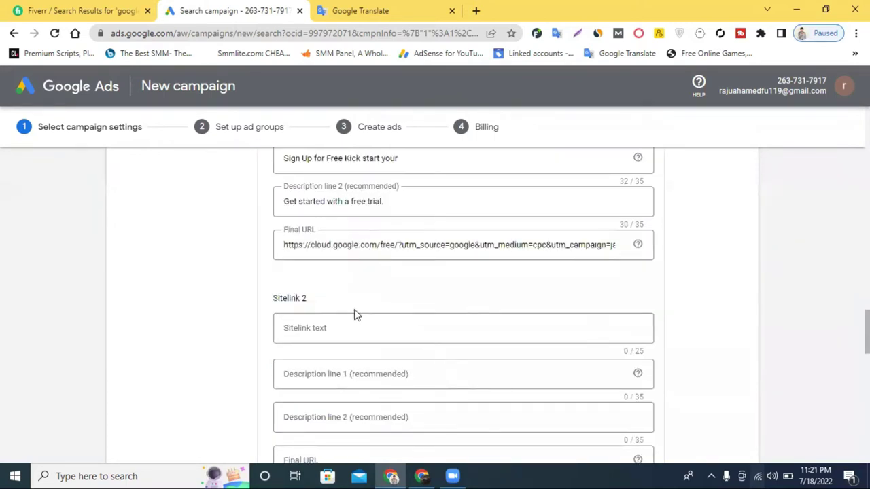
pyautogui.scroll(-7, 355, 315)
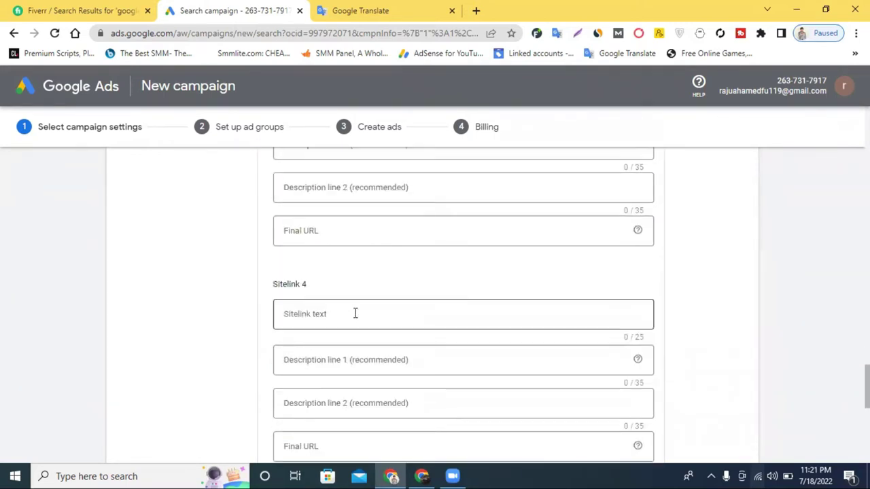
pyautogui.scroll(-3, 354, 313)
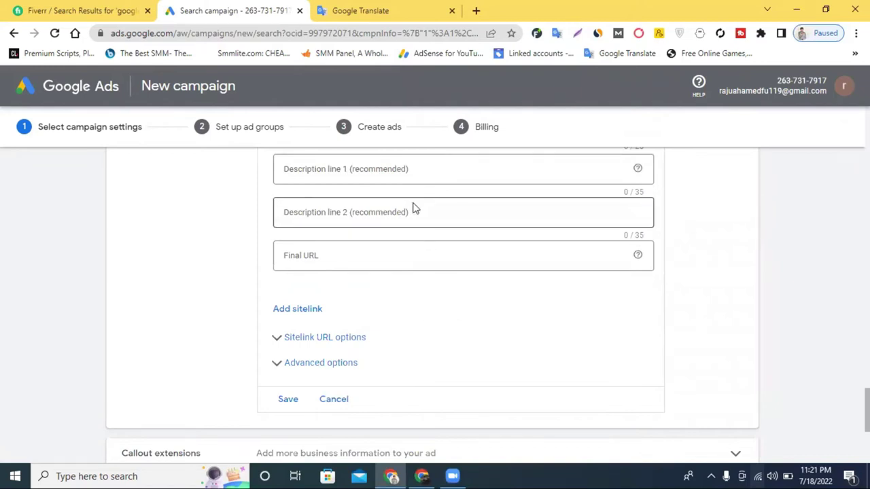
pyautogui.scroll(10, 435, 260)
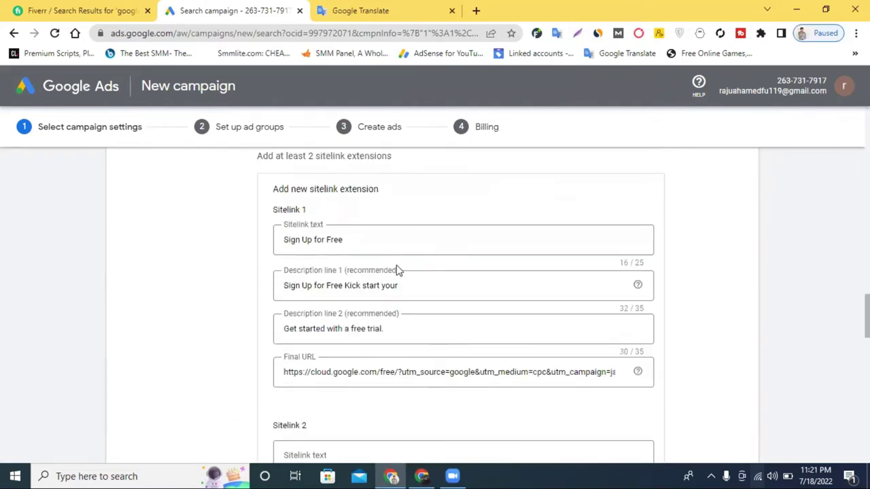
pyautogui.scroll(2, 397, 270)
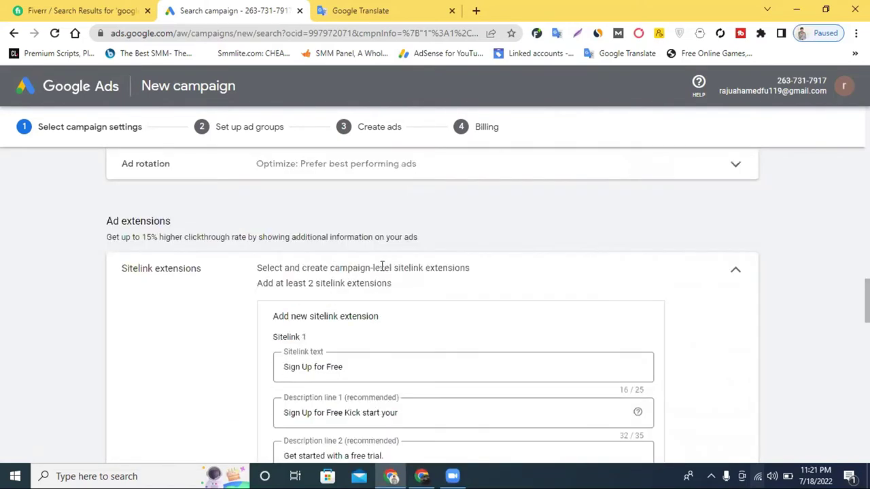
pyautogui.click(734, 275)
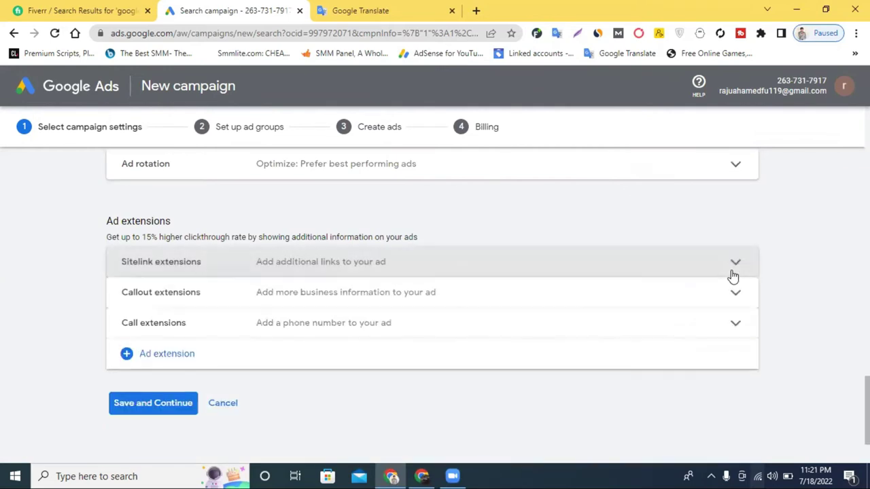
pyautogui.click(486, 275)
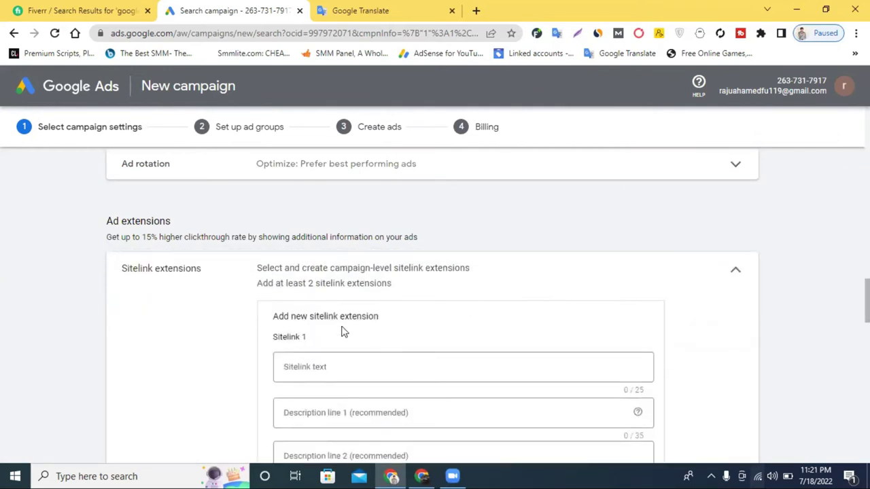
# - Look through the blank sitelink forms and place the cursor in Sitelink 2's text field
pyautogui.scroll(-2, 308, 326)
pyautogui.scroll(-15, 316, 319)
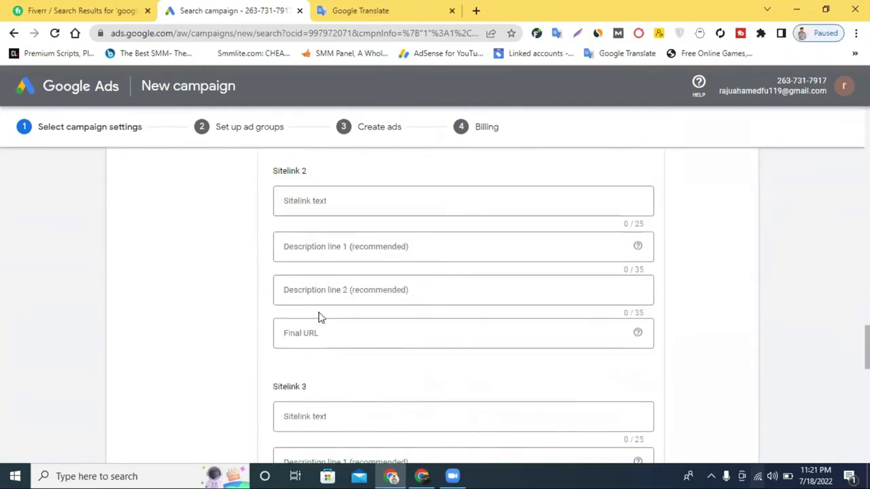
pyautogui.scroll(8, 334, 282)
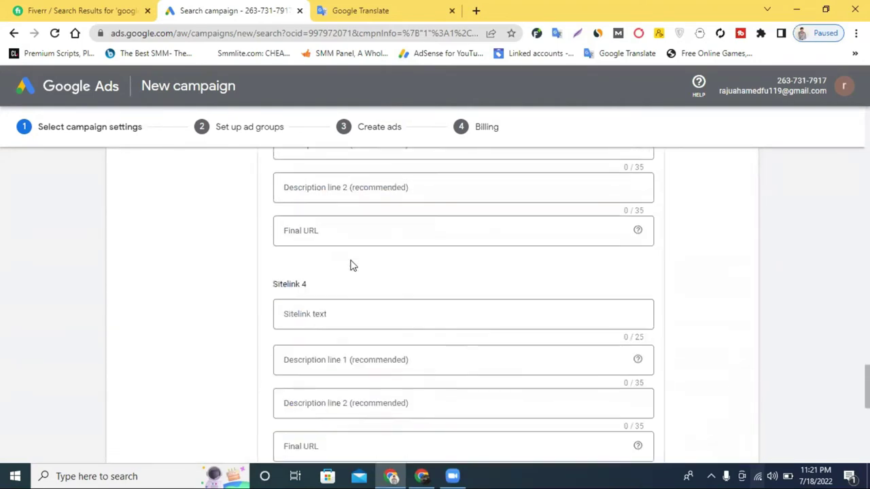
pyautogui.click(326, 201)
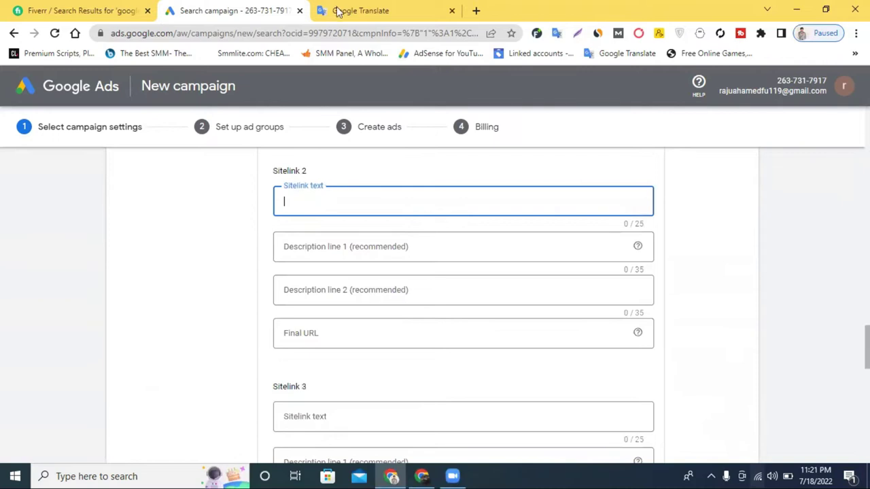
# - Switch to the other browser window and open the AuthenticWatches ad from the "buy watch" search results
pyautogui.click(420, 476)
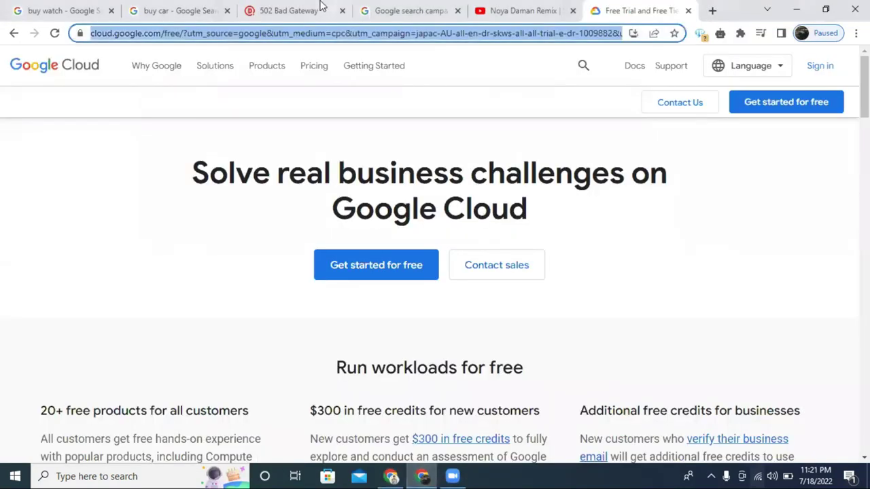
pyautogui.click(155, 8)
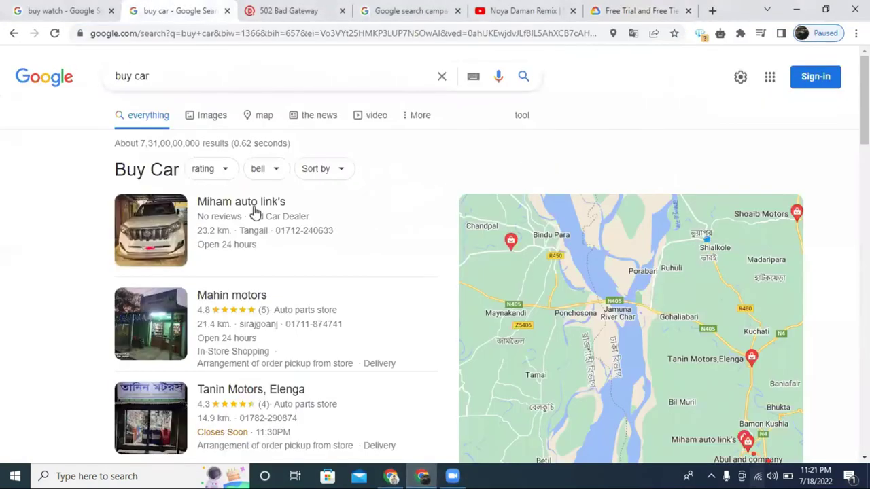
pyautogui.hotkey('ctrl', '1')
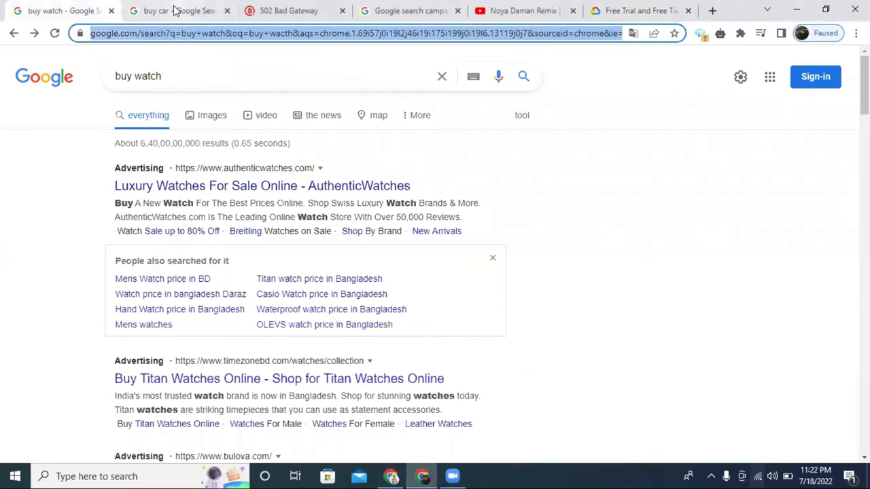
pyautogui.click(182, 186)
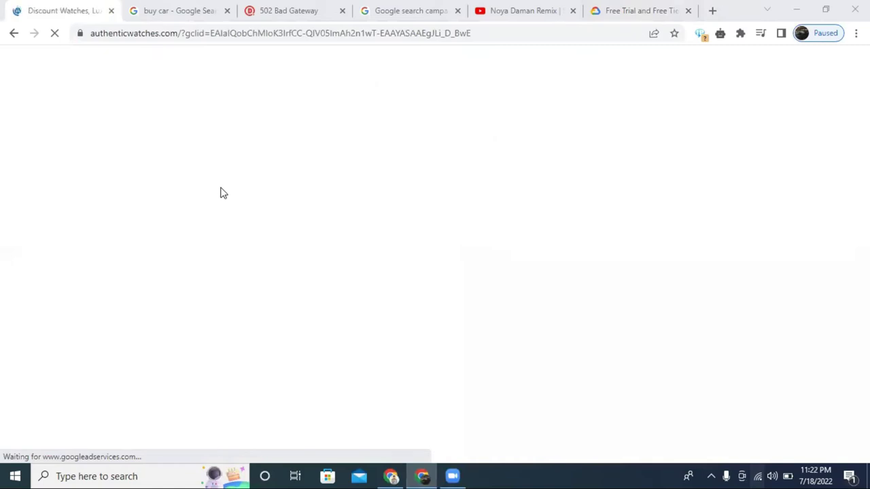
# - Open the Summer Sale page from the AuthenticWatches home page and examine its content
pyautogui.scroll(-4, 382, 197)
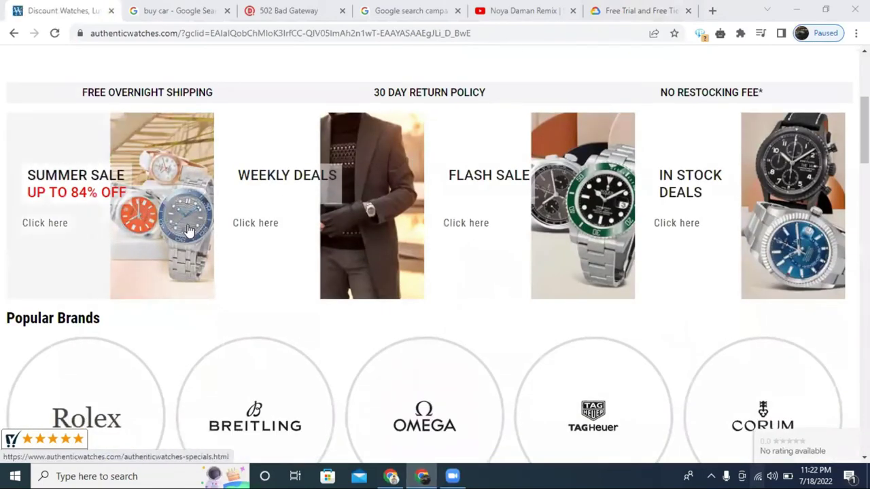
pyautogui.click(169, 205)
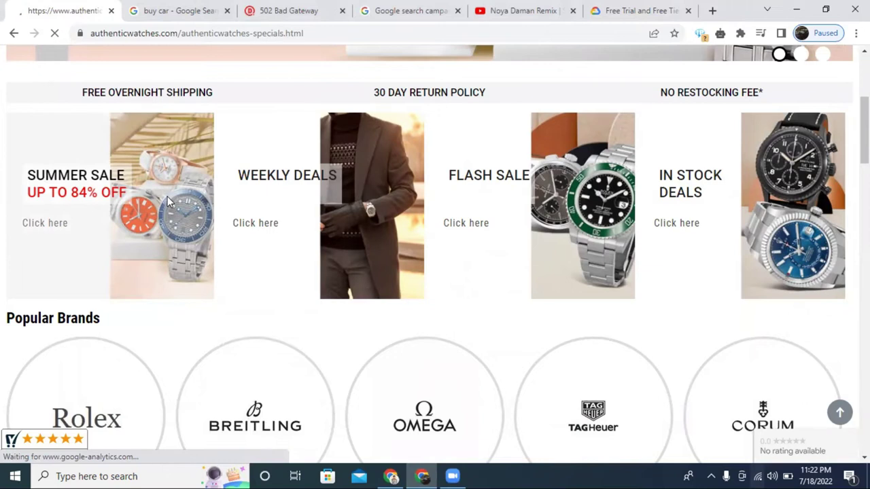
pyautogui.scroll(-2, 194, 202)
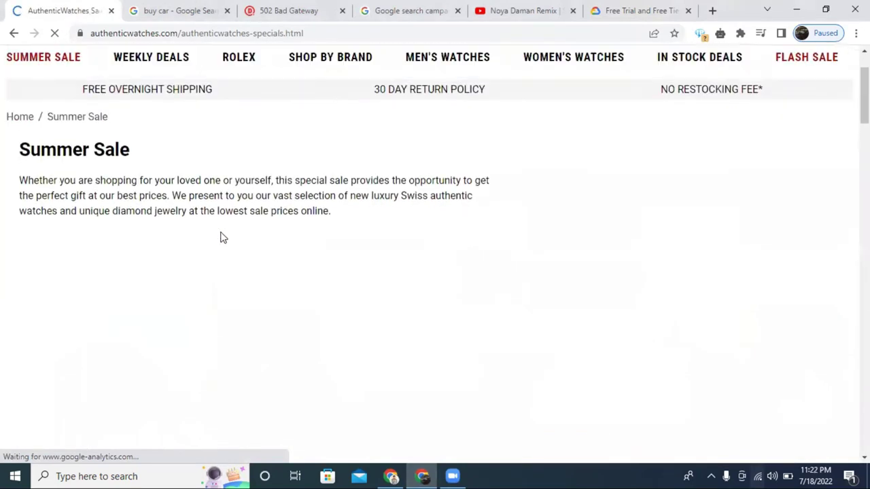
pyautogui.scroll(2, 221, 237)
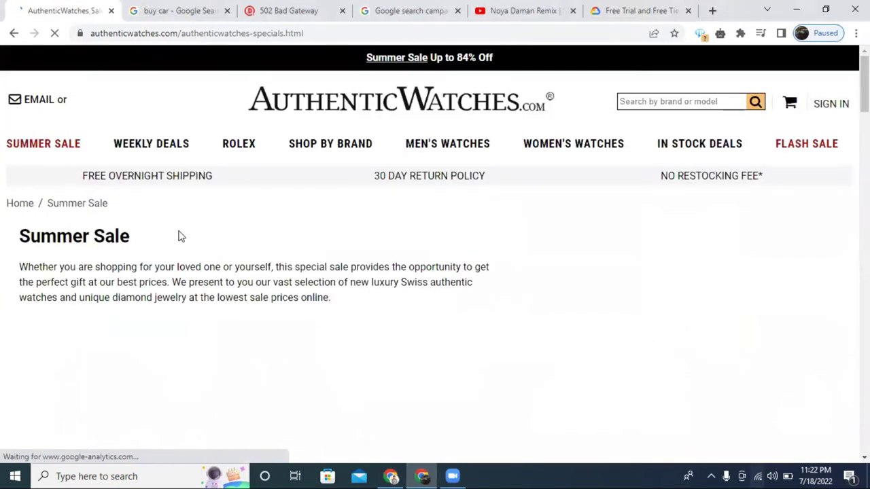
pyautogui.scroll(-5, 195, 239)
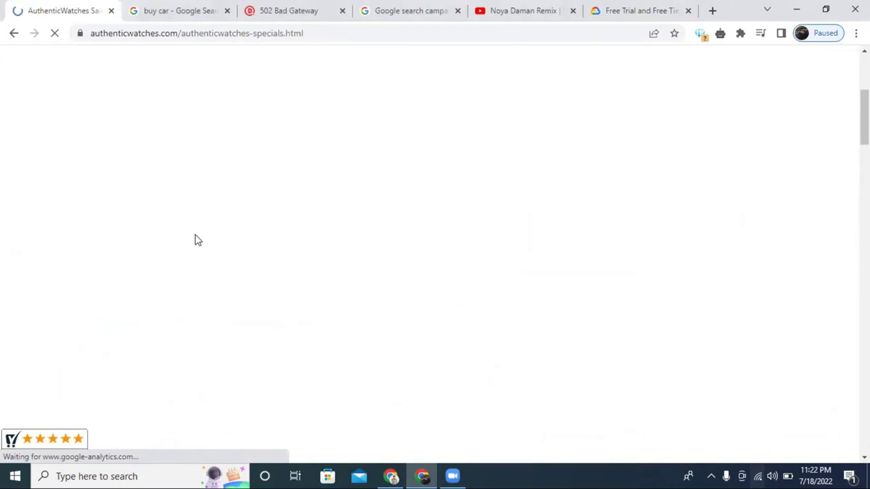
pyautogui.scroll(5, 194, 239)
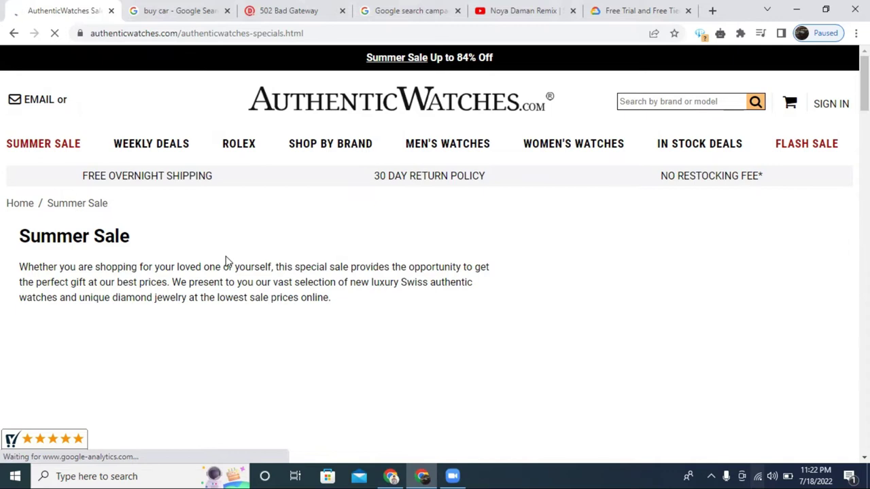
# - Return from the Summer Sale page to the AuthenticWatches home page, look through its sections and open the Flash Sale page
pyautogui.scroll(-4, 231, 246)
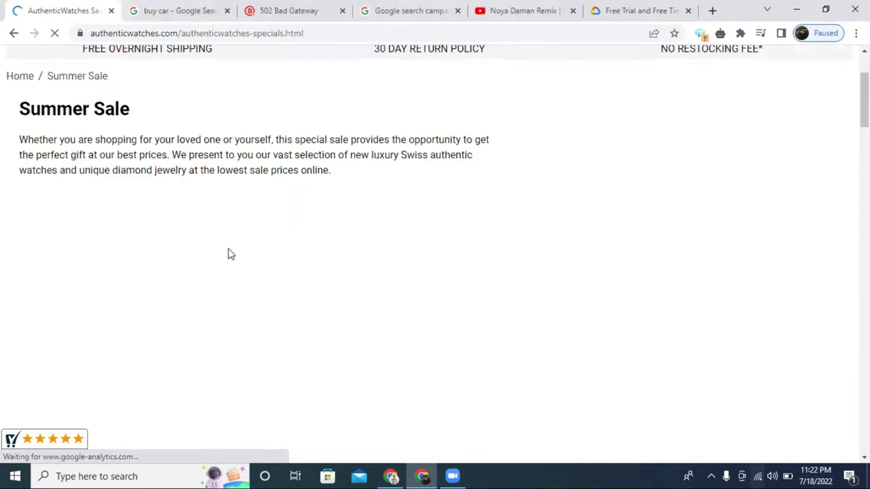
pyautogui.scroll(4, 228, 253)
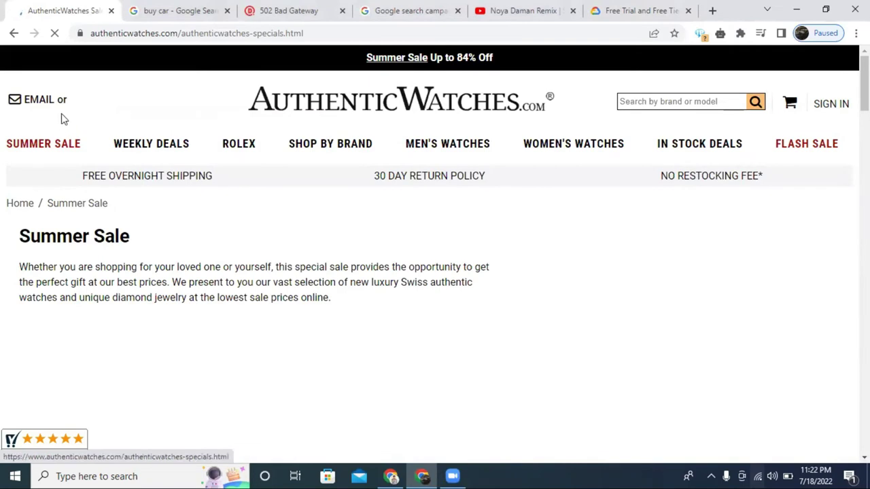
pyautogui.click(10, 34)
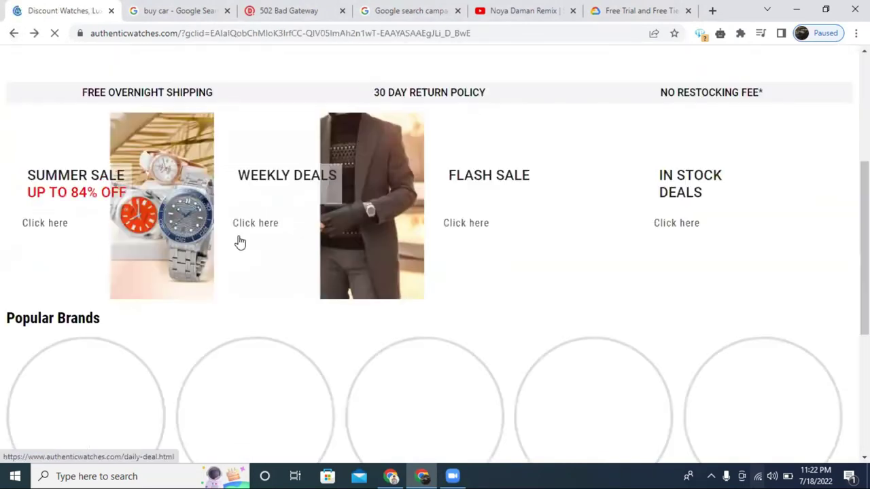
pyautogui.scroll(-13, 406, 263)
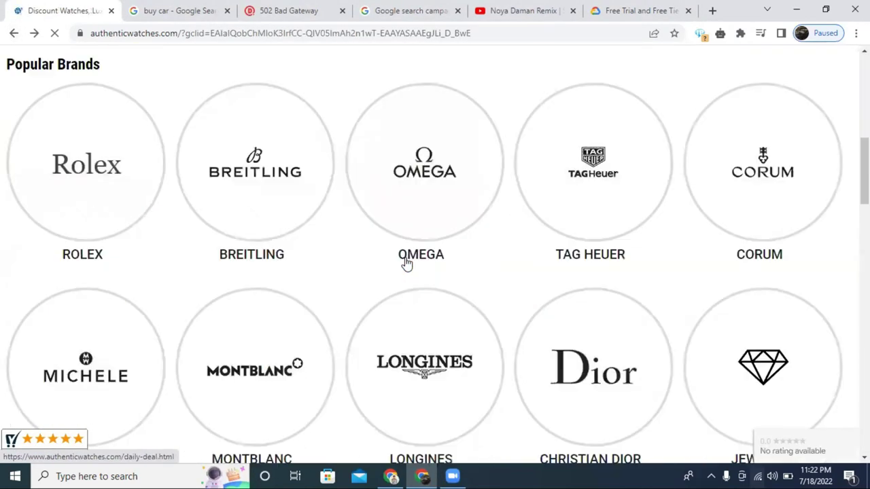
pyautogui.scroll(-4, 406, 264)
pyautogui.scroll(16, 407, 264)
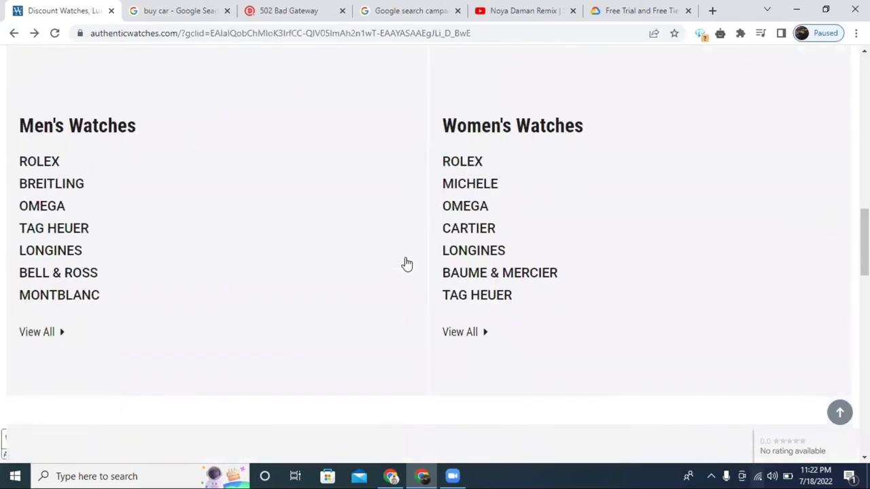
pyautogui.scroll(-3, 406, 263)
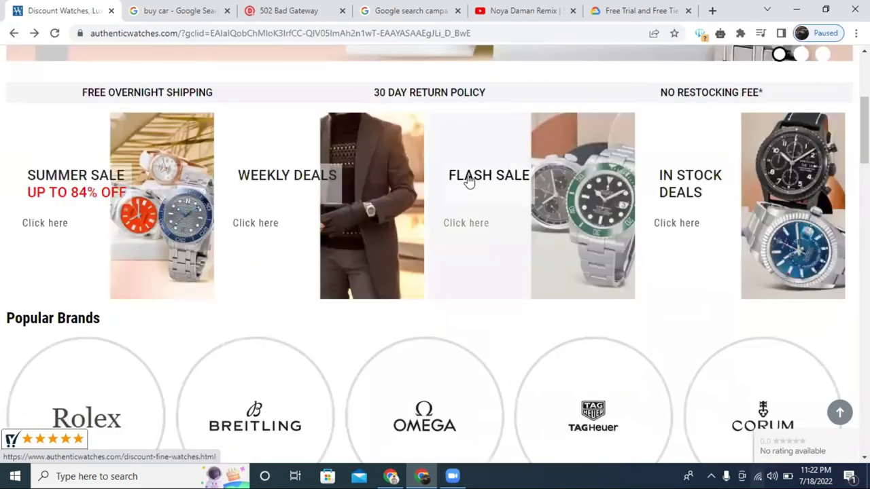
pyautogui.click(468, 178)
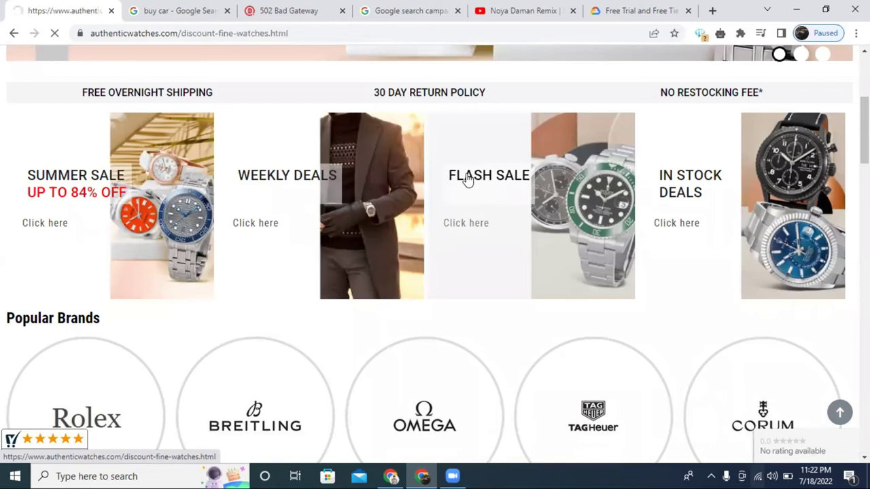
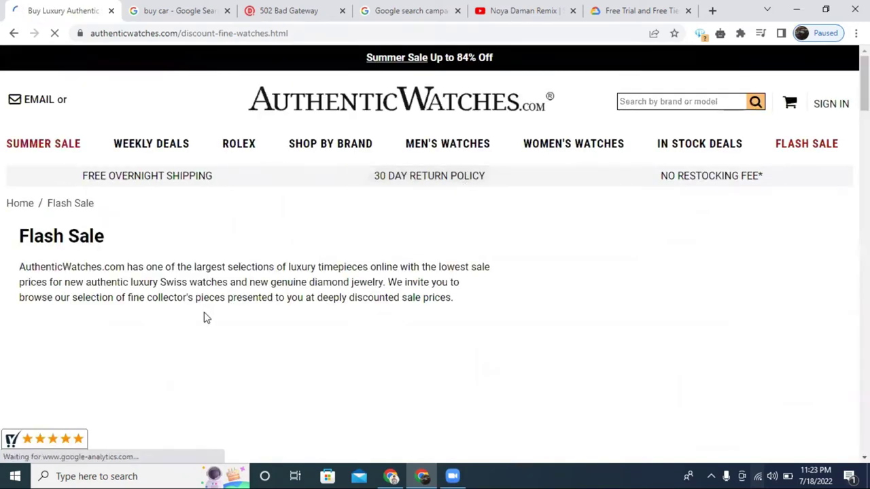
# - Copy the "Flash Sale" page heading and paste it as Sitelink 2's text in the Google Ads campaign
pyautogui.scroll(-3, 205, 313)
pyautogui.scroll(-2, 205, 311)
pyautogui.scroll(5, 207, 309)
pyautogui.tripleClick(56, 238)
pyautogui.rightClick(57, 239)
pyautogui.click(173, 249)
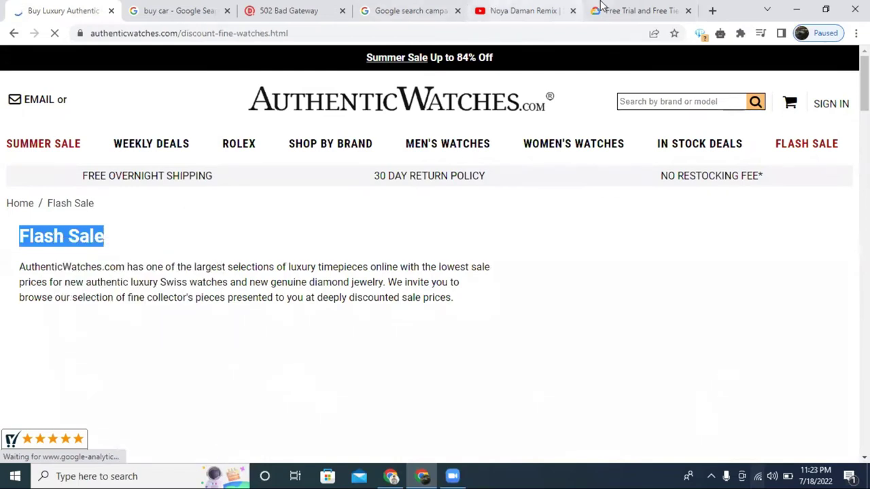
pyautogui.click(391, 476)
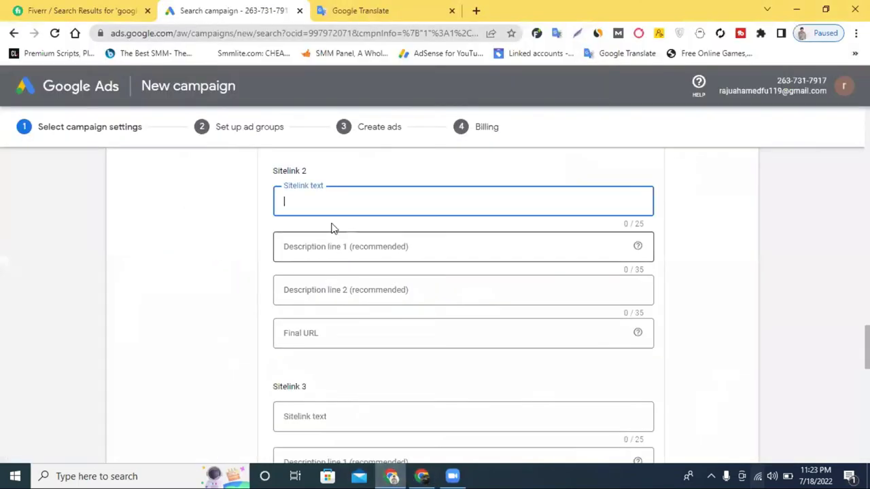
pyautogui.rightClick(329, 201)
pyautogui.click(370, 299)
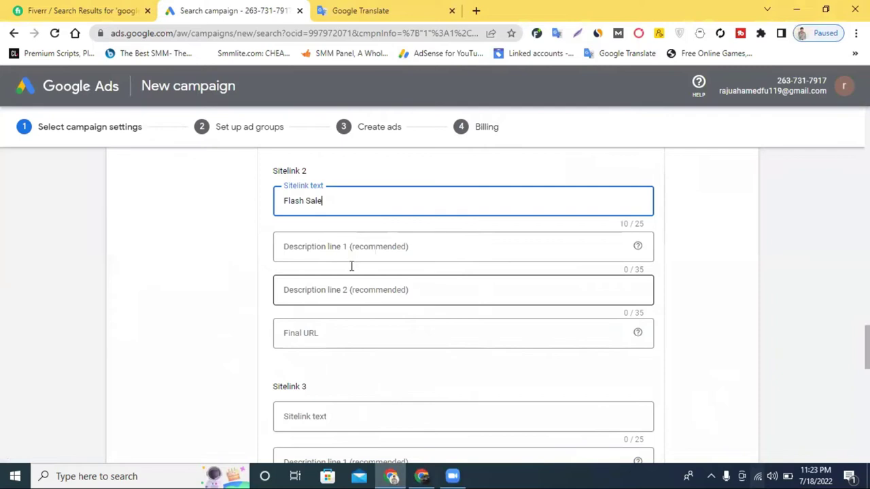
# - Switch back to the Flash Sale page and try to copy wording from its introductory paragraph
pyautogui.click(422, 475)
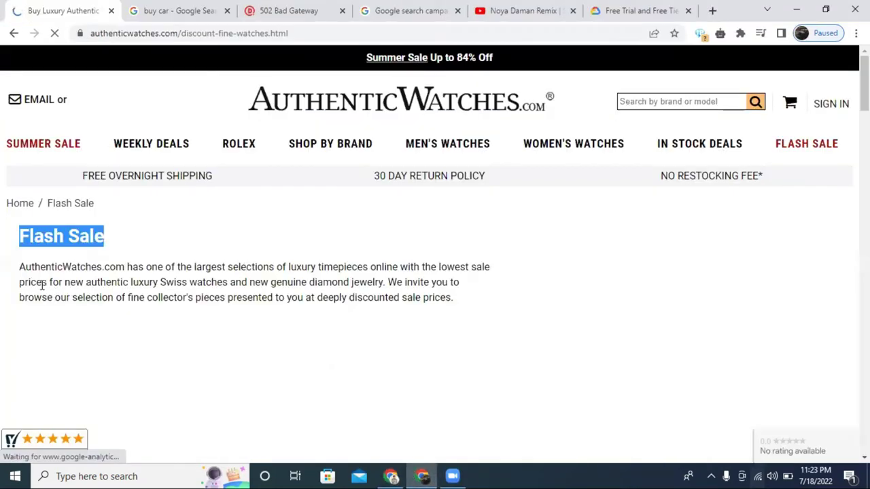
pyautogui.moveTo(19, 271); pyautogui.dragTo(124, 268)
pyautogui.rightClick(126, 267)
pyautogui.click(182, 265)
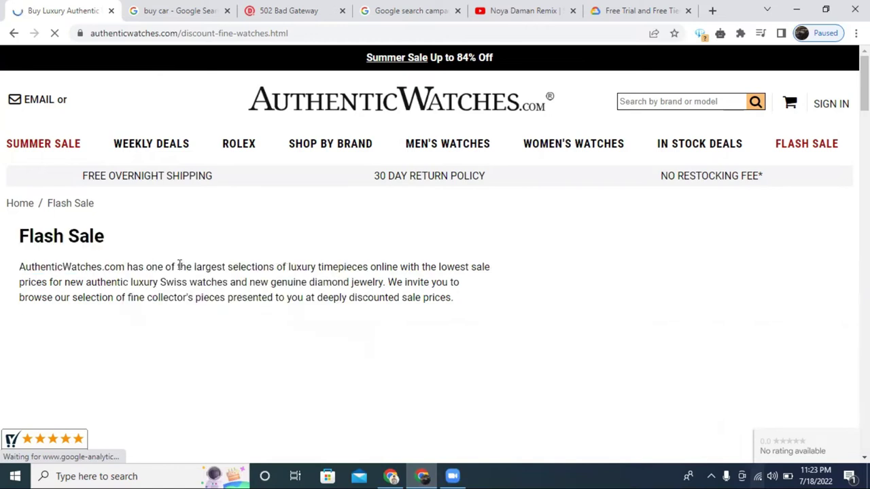
pyautogui.moveTo(122, 266); pyautogui.dragTo(28, 283)
pyautogui.scroll(-3, 133, 286)
pyautogui.scroll(-1, 133, 282)
pyautogui.scroll(5, 134, 278)
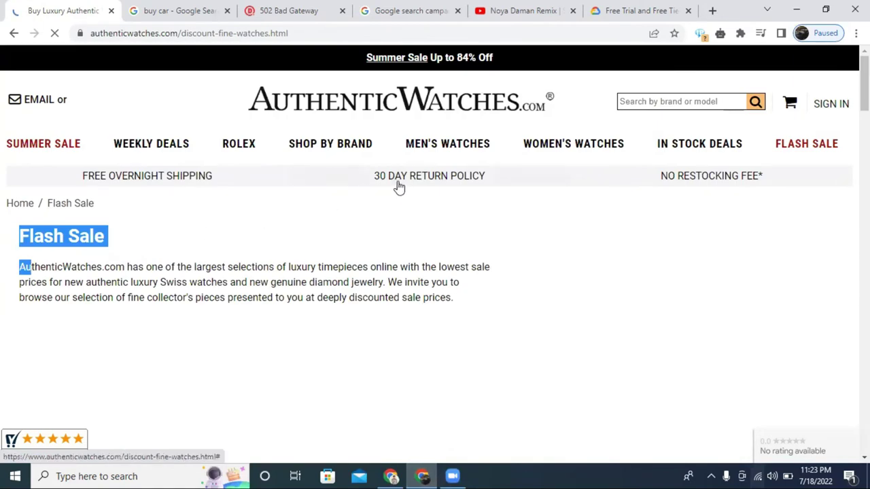
# - Switch to the Google Ads campaign and place the cursor in Sitelink 2's Final URL field
pyautogui.click(392, 476)
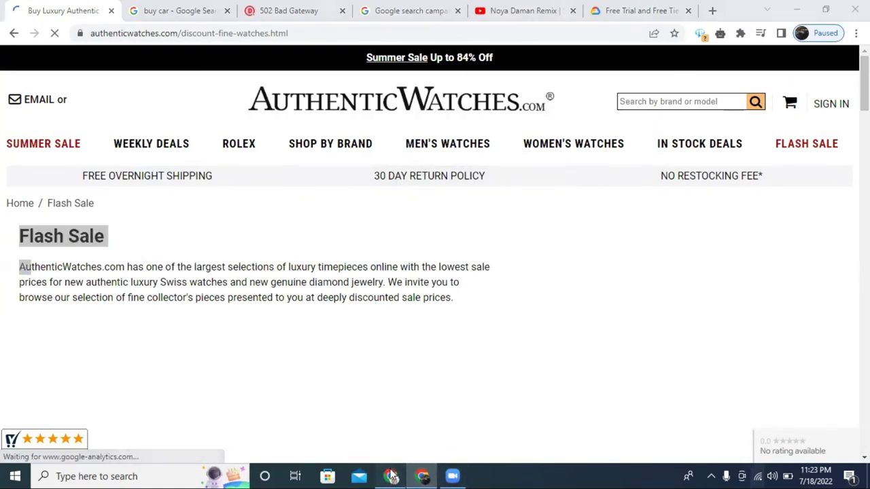
pyautogui.click(311, 247)
pyautogui.click(303, 334)
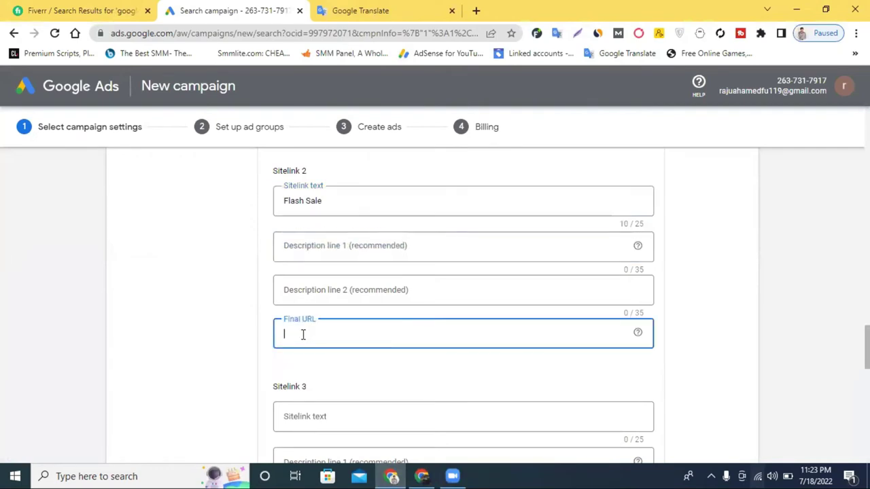
# - Switch to the other browser window and return to the "domain and hosting" Google search results
pyautogui.click(428, 476)
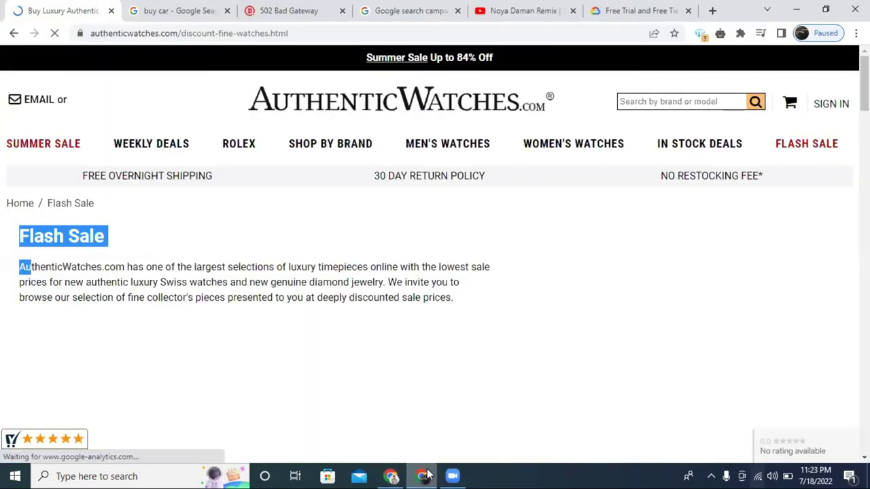
pyautogui.click(404, 10)
pyautogui.click(277, 10)
pyautogui.click(191, 8)
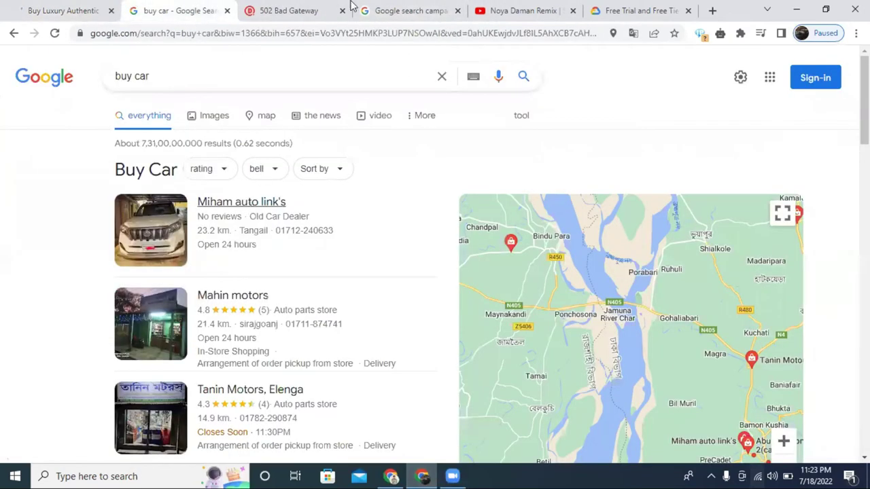
pyautogui.click(408, 10)
pyautogui.click(611, 11)
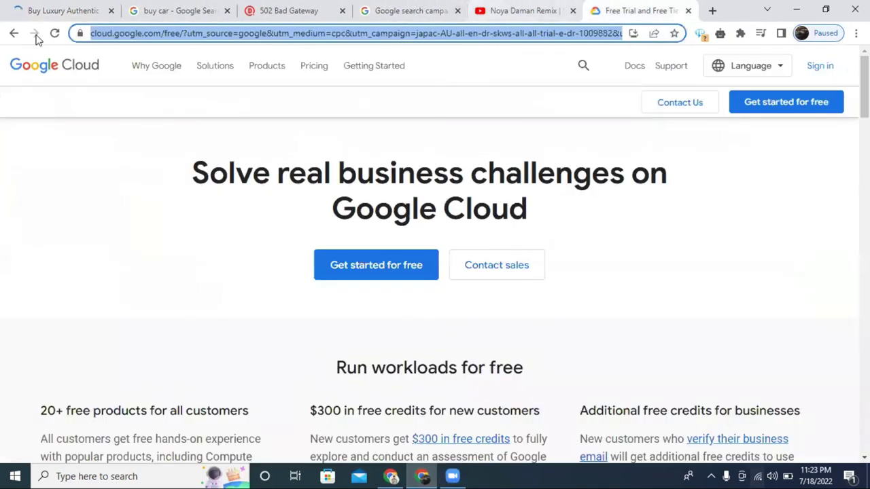
pyautogui.click(13, 33)
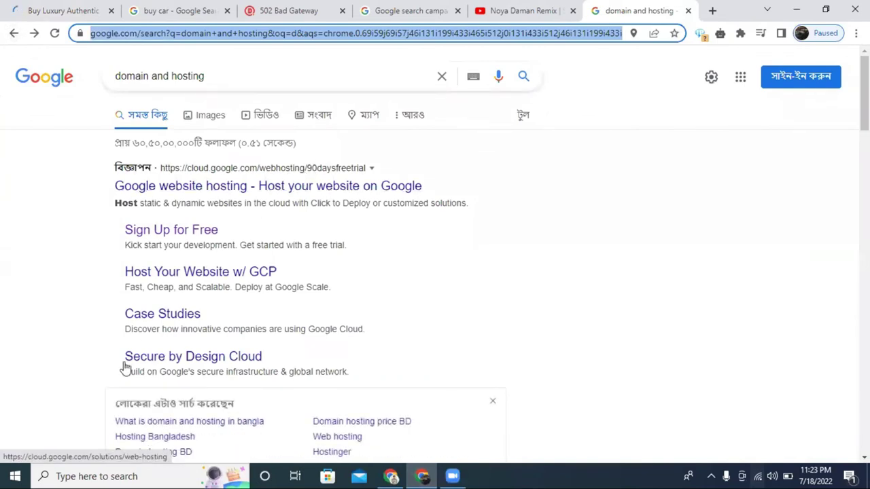
# - Examine the "Sign Up for Free" and "Host Your Website w/ GCP" sitelinks under the Google website hosting ad
pyautogui.click(108, 232)
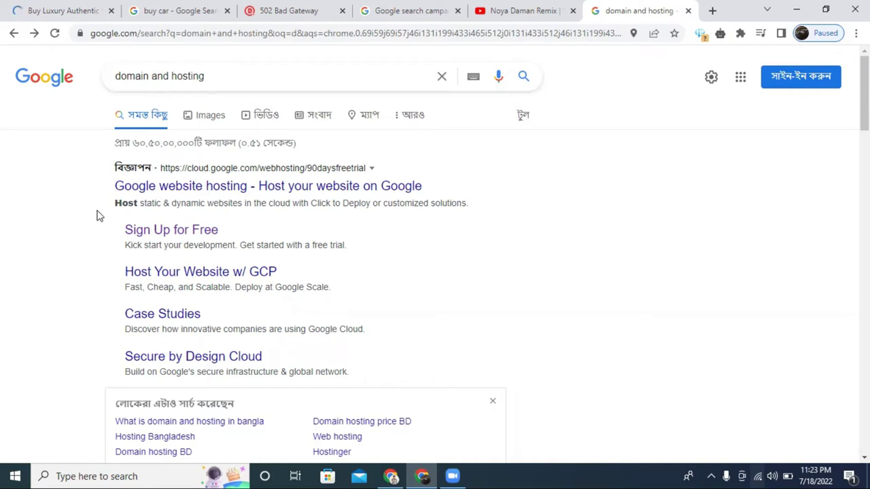
pyautogui.moveTo(112, 235); pyautogui.dragTo(54, 237)
pyautogui.moveTo(125, 231); pyautogui.dragTo(265, 243)
pyautogui.moveTo(100, 239); pyautogui.dragTo(359, 245)
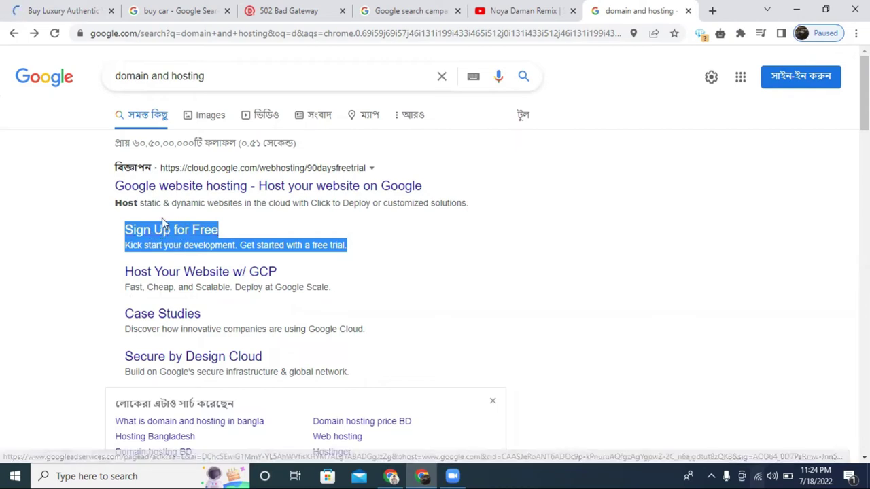
pyautogui.moveTo(102, 276); pyautogui.dragTo(295, 278)
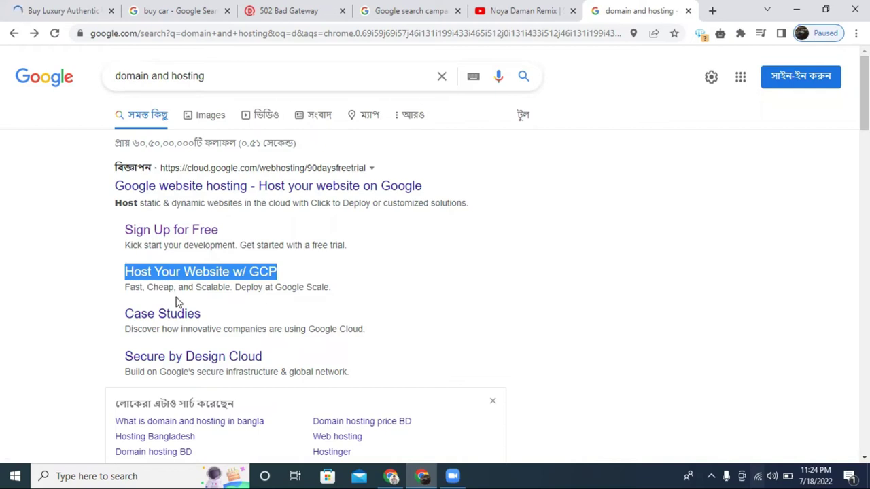
# - Return to the Google Ads campaign, review the sitelink fields, and collapse the Sitelink extensions section
pyautogui.click(432, 476)
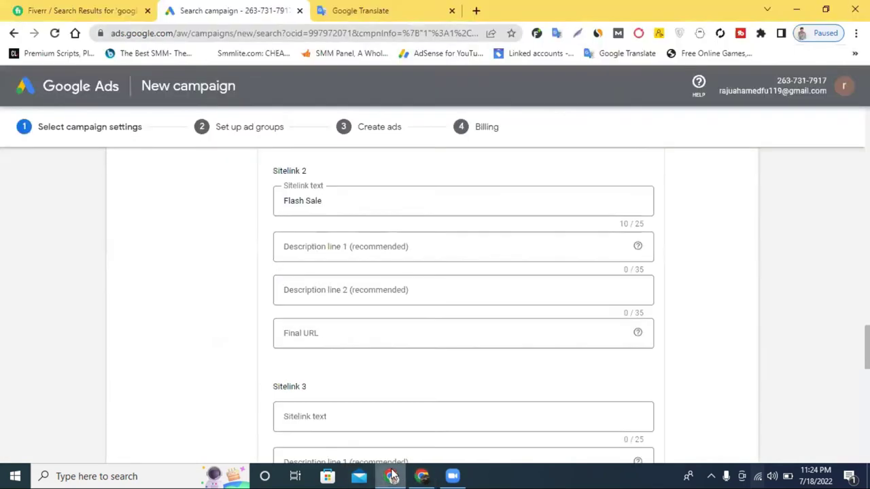
pyautogui.click(392, 476)
pyautogui.scroll(-10, 277, 194)
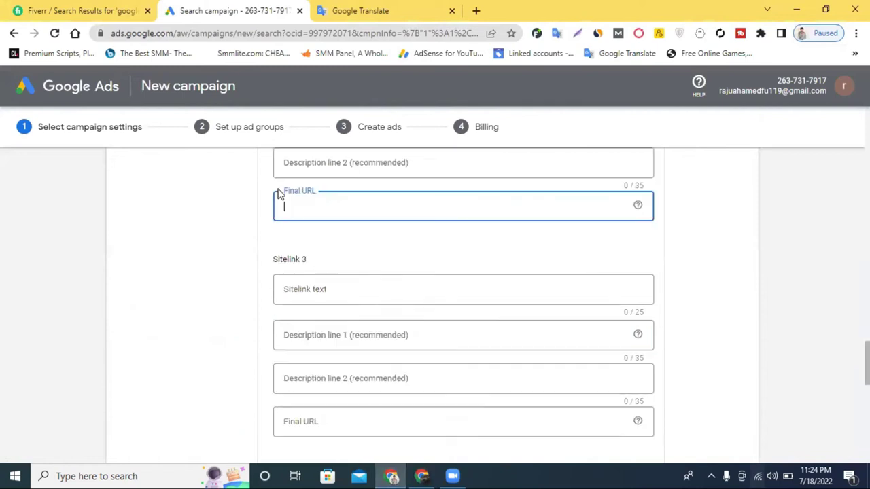
pyautogui.scroll(2, 383, 274)
pyautogui.scroll(-2, 352, 311)
pyautogui.click(291, 275)
pyautogui.scroll(4, 394, 292)
pyautogui.scroll(-4, 410, 295)
pyautogui.scroll(-1, 432, 297)
pyautogui.scroll(6, 739, 286)
pyautogui.scroll(8, 740, 285)
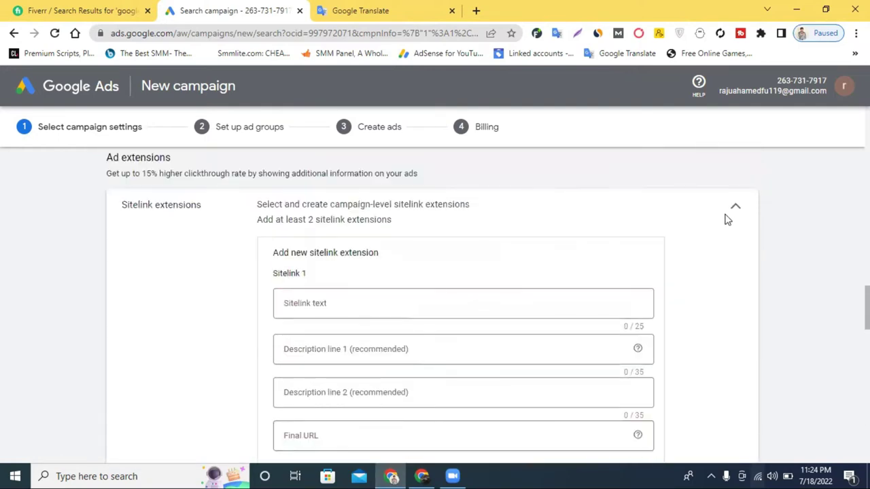
pyautogui.click(734, 208)
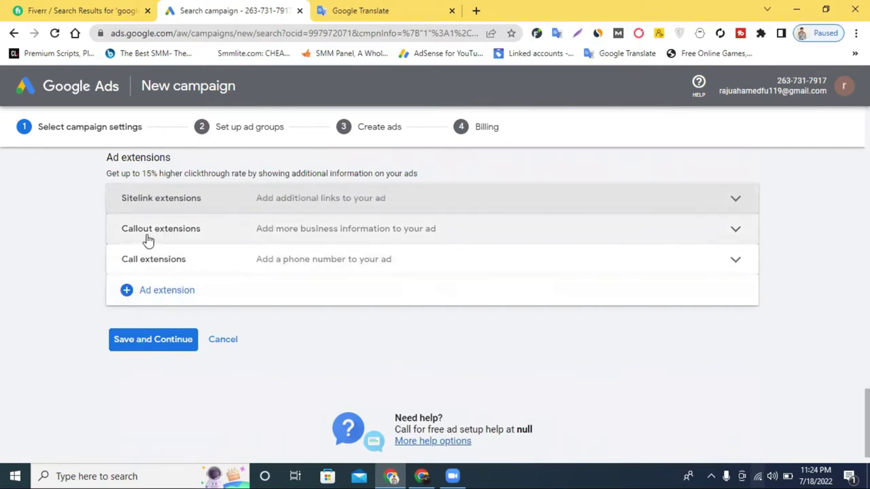
# - Expand Callout extensions, review its callout text fields, and collapse the section again
pyautogui.click(149, 238)
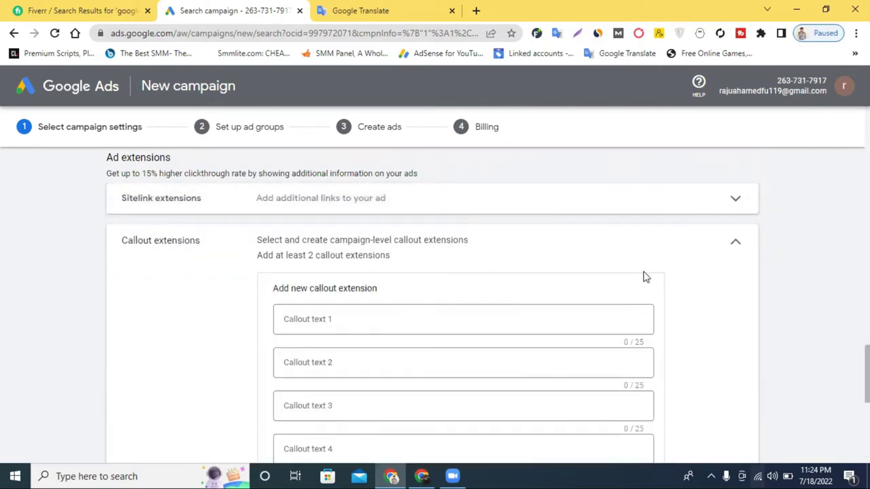
pyautogui.scroll(-1, 475, 289)
pyautogui.click(322, 253)
pyautogui.scroll(-3, 333, 256)
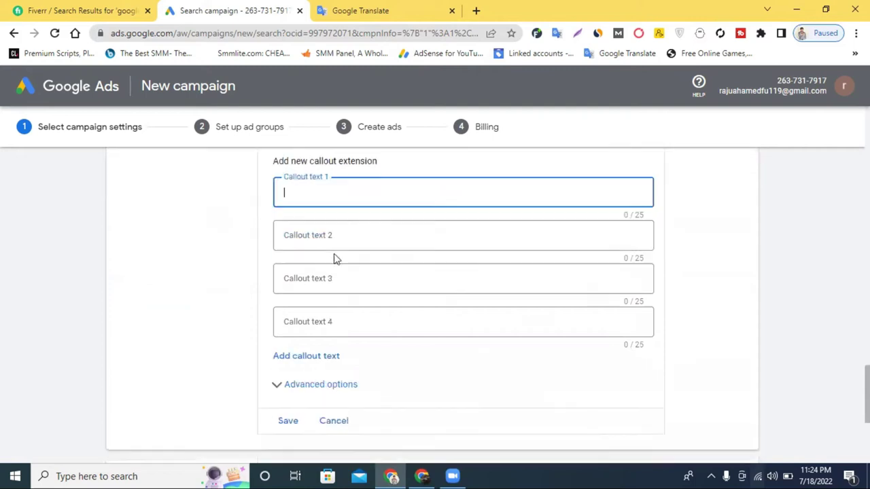
pyautogui.scroll(2, 386, 227)
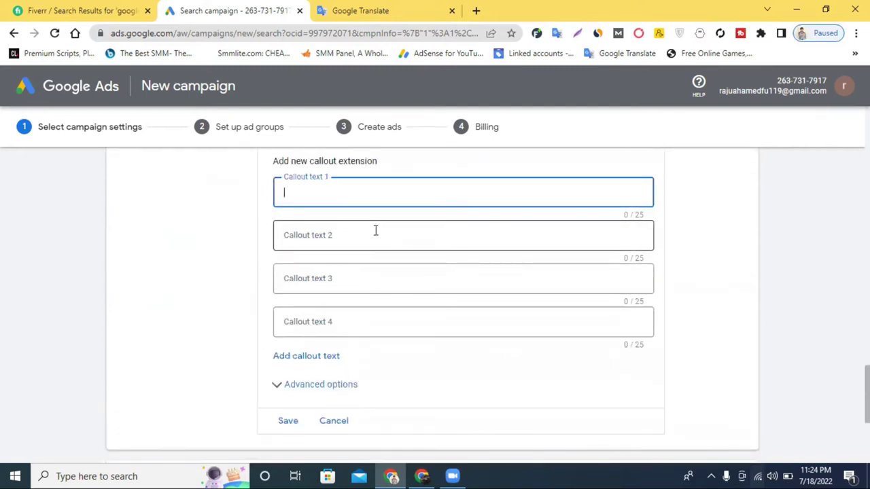
pyautogui.scroll(3, 330, 319)
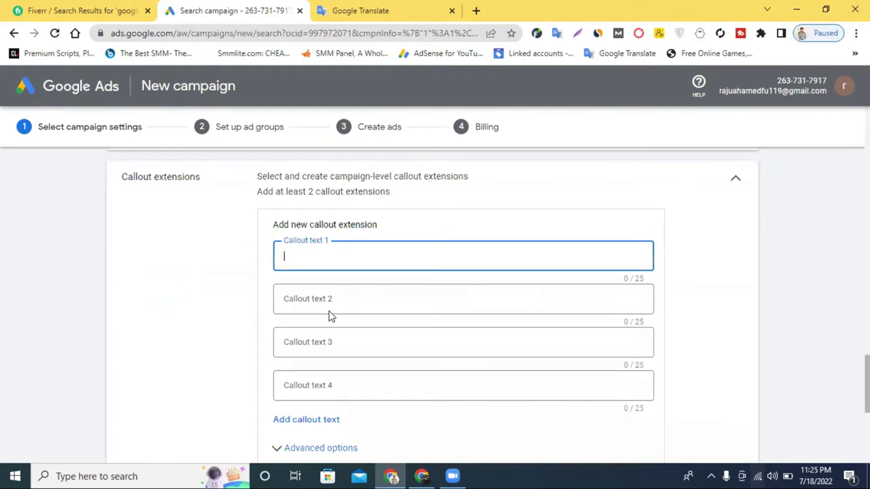
pyautogui.click(730, 308)
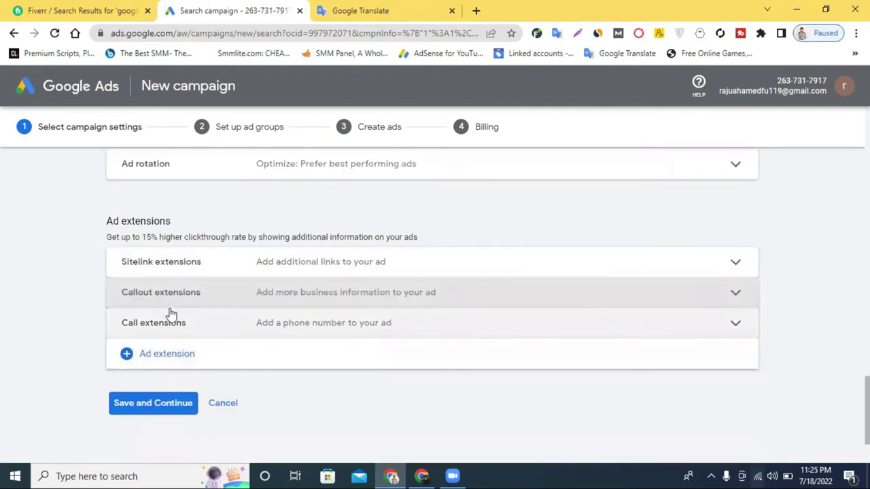
# - Expand the Call extensions and Callout extensions sections and activate the Callout text 1 field
pyautogui.click(151, 328)
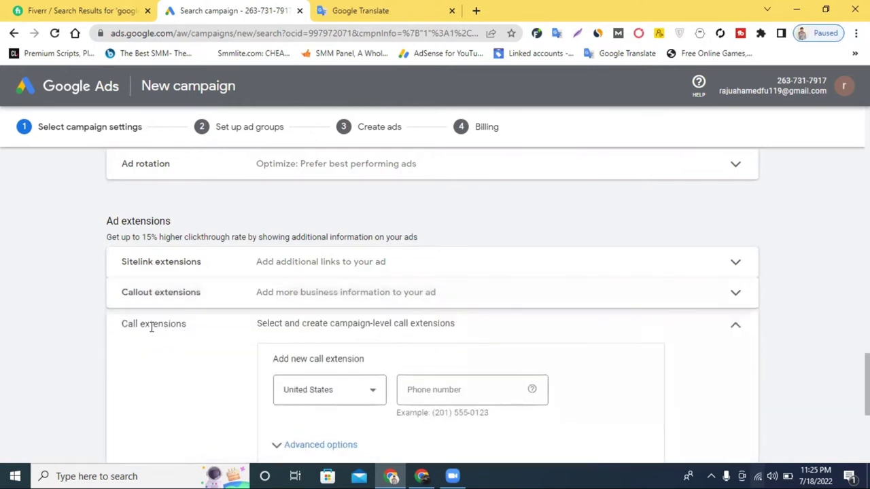
pyautogui.scroll(2, 310, 284)
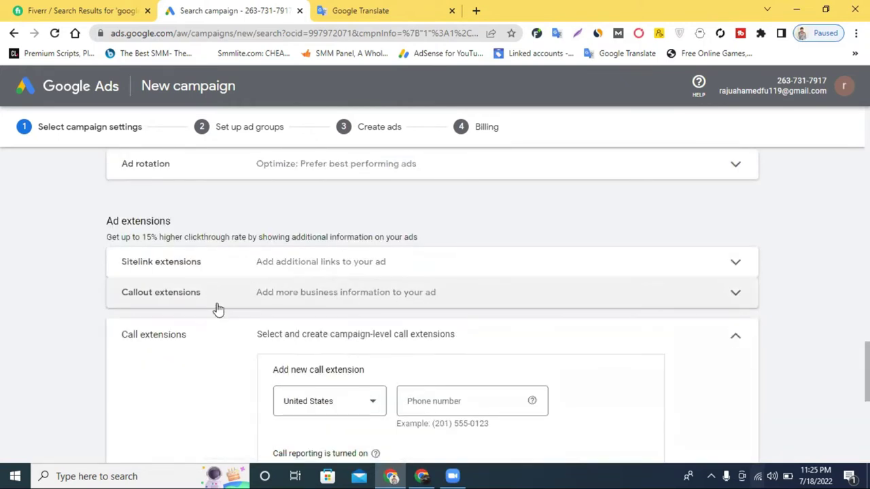
pyautogui.click(217, 307)
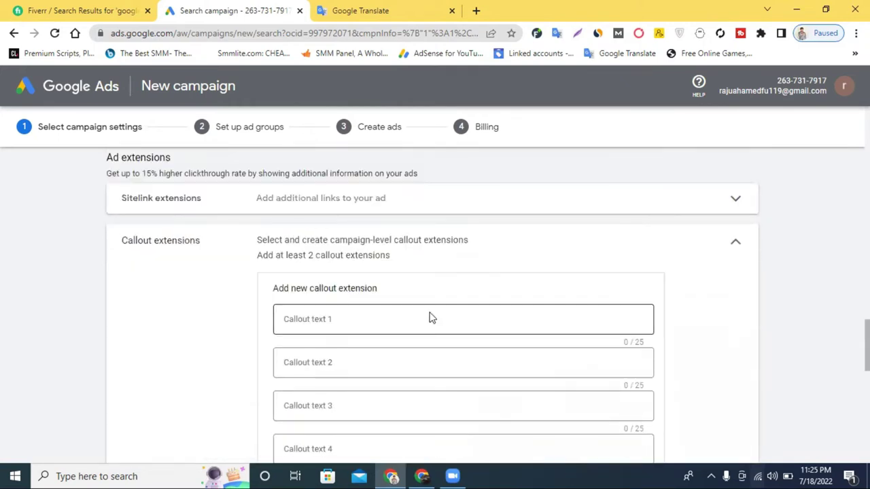
pyautogui.scroll(-1, 404, 318)
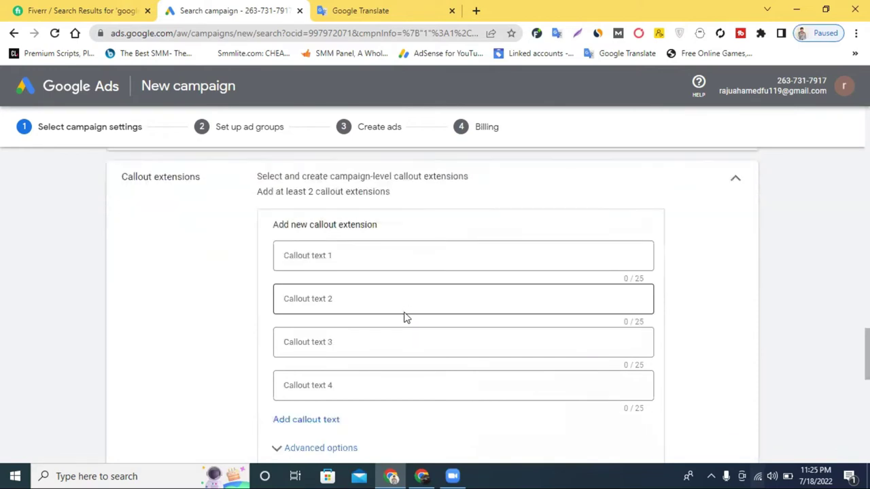
pyautogui.click(351, 255)
pyautogui.scroll(-2, 352, 255)
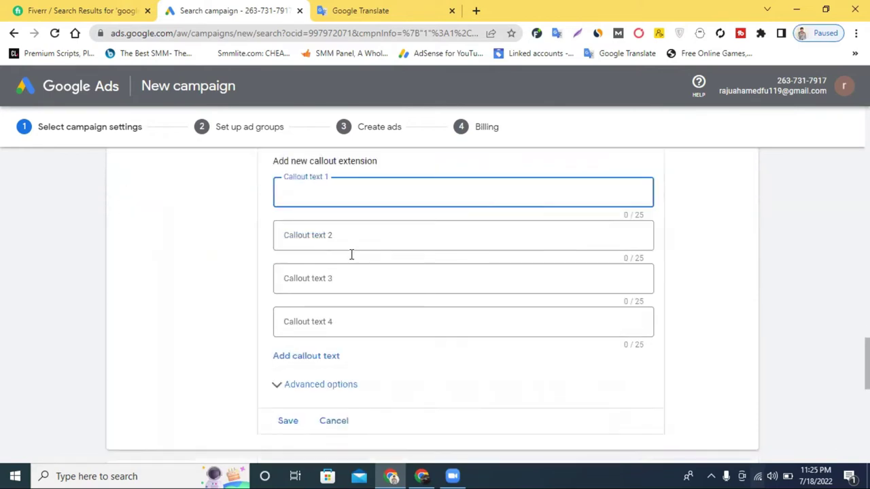
# - Examine the Google website hosting ad's headline in the search results, and return to the Google Ads campaign
pyautogui.click(422, 476)
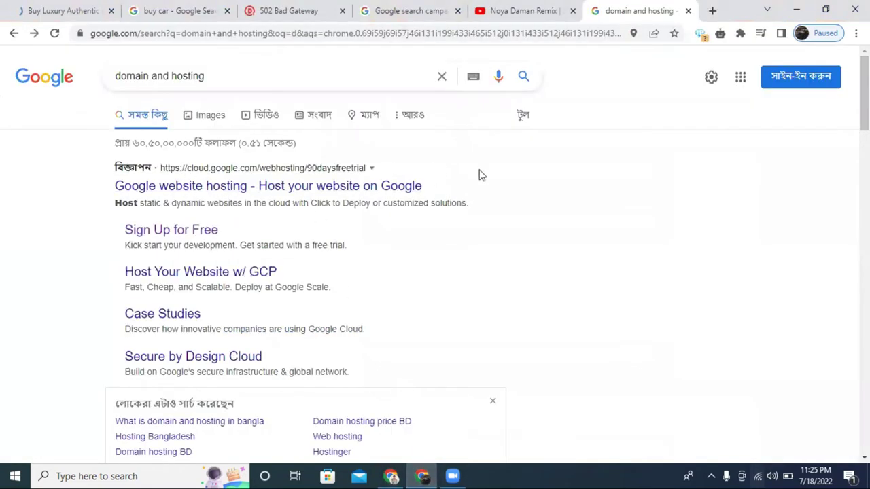
pyautogui.moveTo(480, 174); pyautogui.dragTo(112, 182)
pyautogui.click(438, 184)
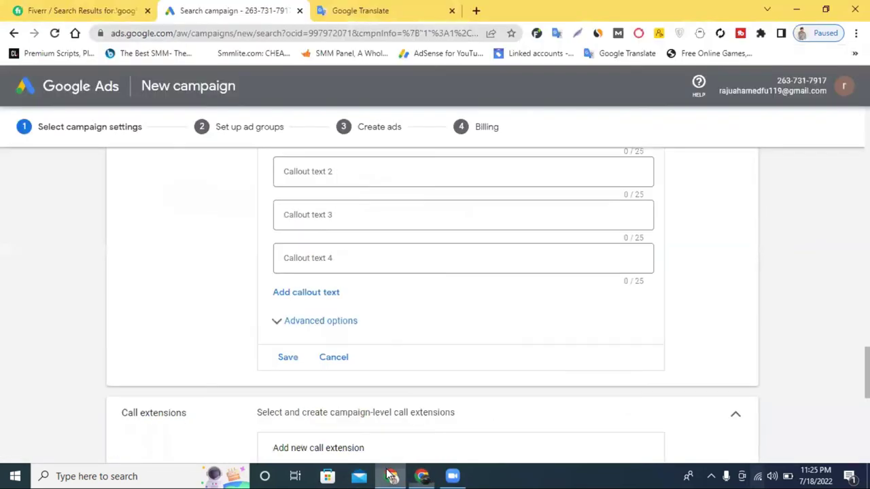
pyautogui.click(391, 475)
# - From the call extension form, switch to the AuthenticWatches.com homepage and copy the company's phone number from its footer
pyautogui.scroll(-2, 388, 286)
pyautogui.scroll(-2, 388, 286)
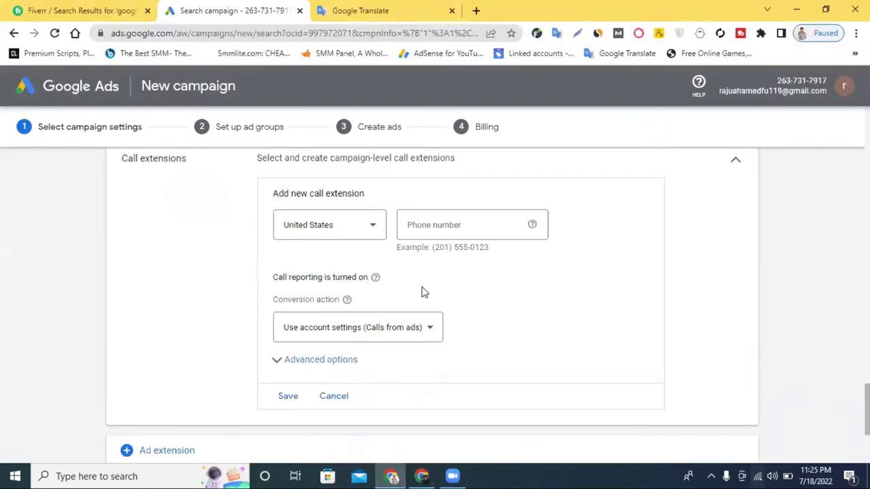
pyautogui.click(440, 223)
pyautogui.click(421, 475)
pyautogui.click(146, 8)
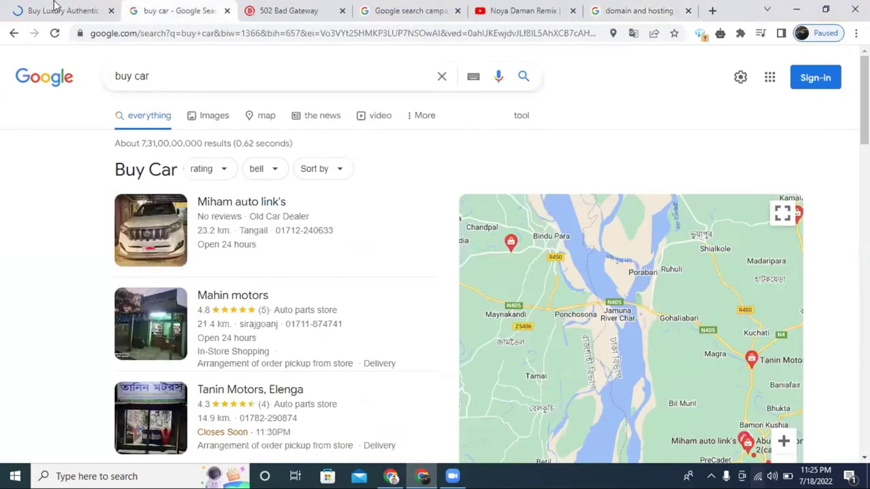
pyautogui.click(58, 11)
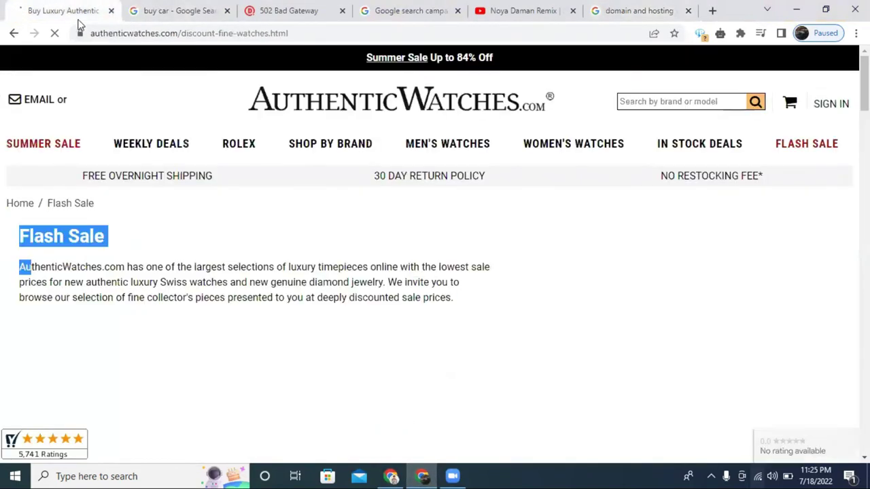
pyautogui.click(14, 33)
pyautogui.scroll(-20, 419, 206)
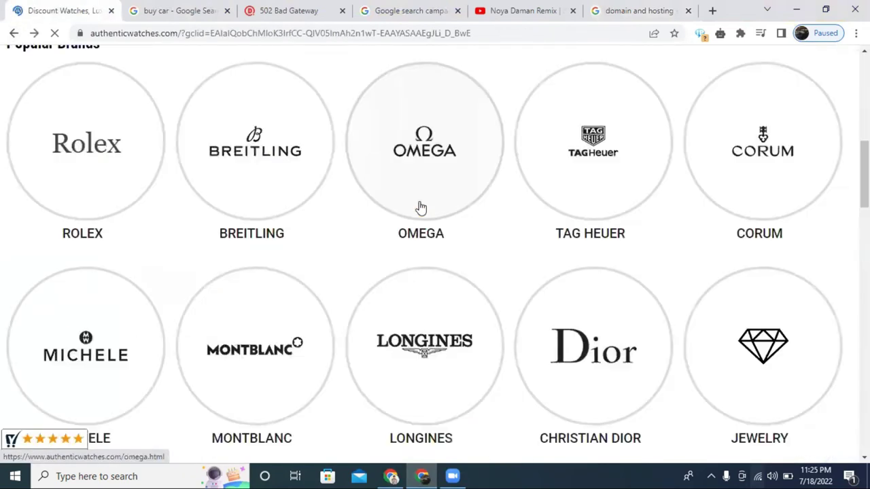
pyautogui.scroll(-2, 420, 211)
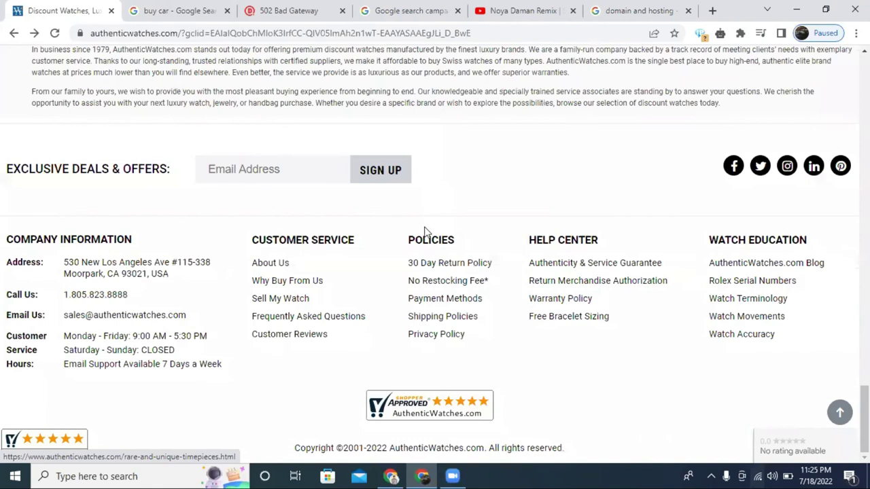
pyautogui.moveTo(129, 295); pyautogui.dragTo(66, 294)
pyautogui.rightClick(65, 297)
pyautogui.click(88, 305)
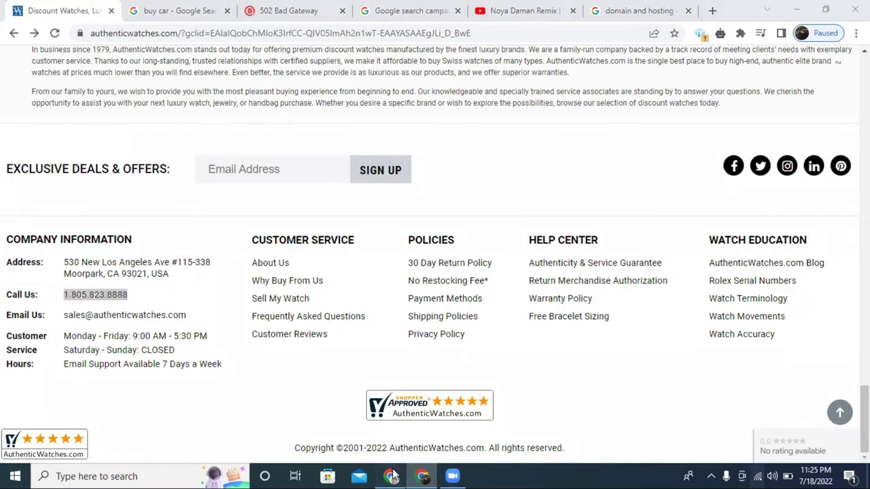
# - Paste the copied company phone number into the United States call extension's phone number field in Google Ads
pyautogui.hotkey('alt', 'Tab')
pyautogui.rightClick(443, 218)
pyautogui.click(403, 229)
pyautogui.rightClick(404, 229)
pyautogui.click(410, 225)
pyautogui.rightClick(424, 226)
pyautogui.click(440, 324)
# - Set the call extension's conversion action to "Calls from ads"
pyautogui.scroll(-1, 500, 305)
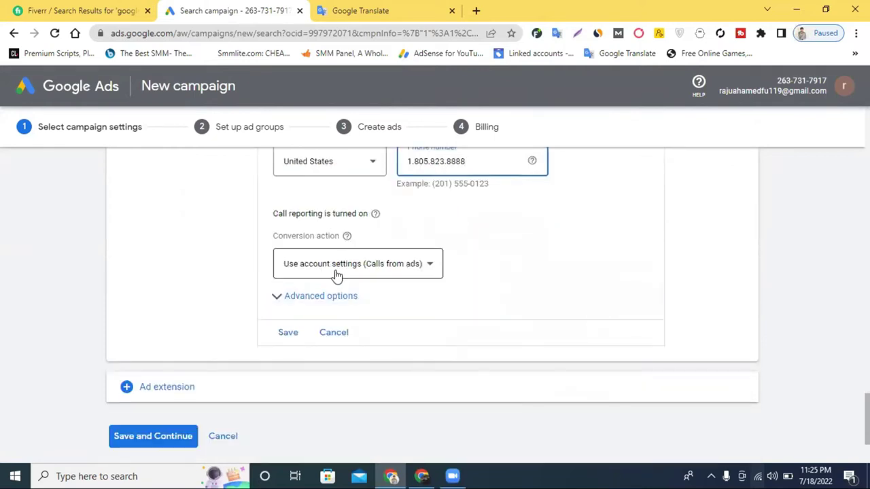
pyautogui.click(335, 273)
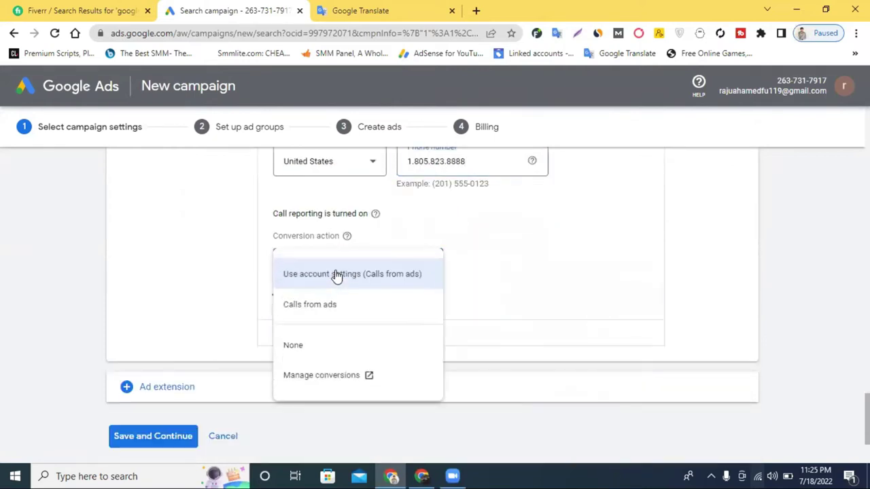
pyautogui.click(333, 312)
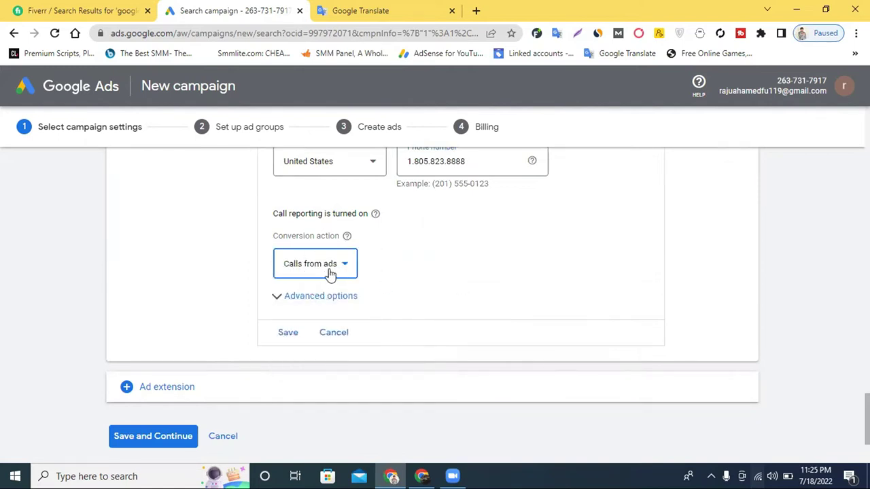
pyautogui.click(306, 266)
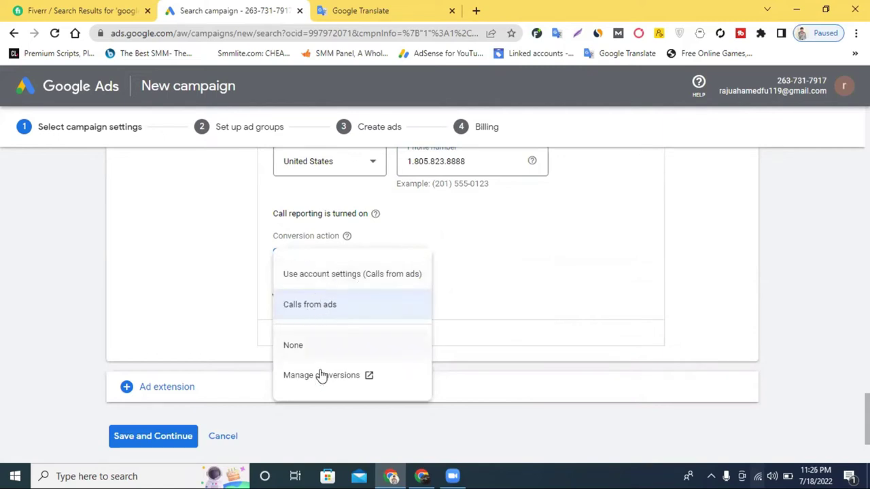
pyautogui.click(341, 305)
pyautogui.click(475, 296)
# - Check the call extension's advanced options and save the extension
pyautogui.click(337, 304)
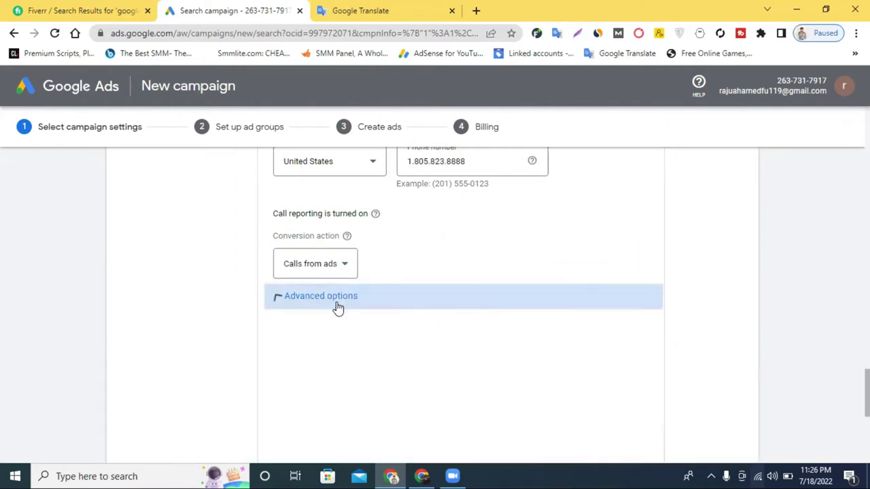
pyautogui.scroll(-2, 425, 309)
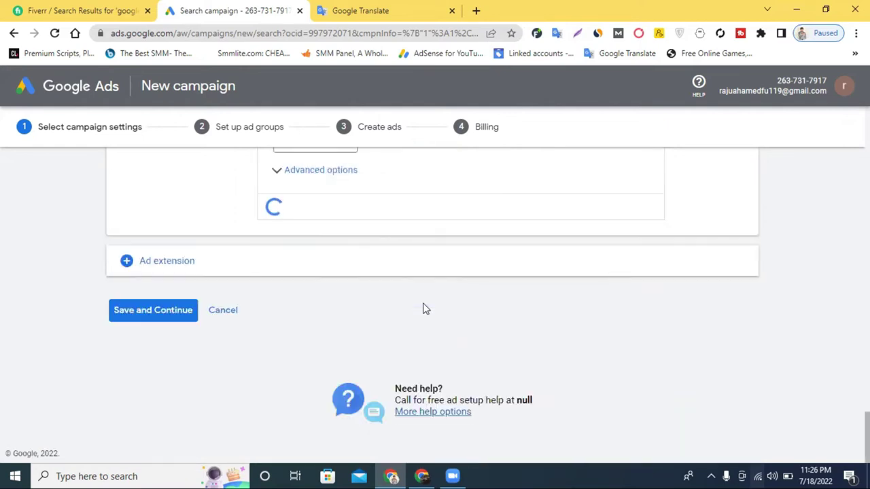
# - Check the saved call extension in the campaign settings, then save the settings and continue to the ad group setup
pyautogui.click(188, 309)
pyautogui.scroll(3, 413, 278)
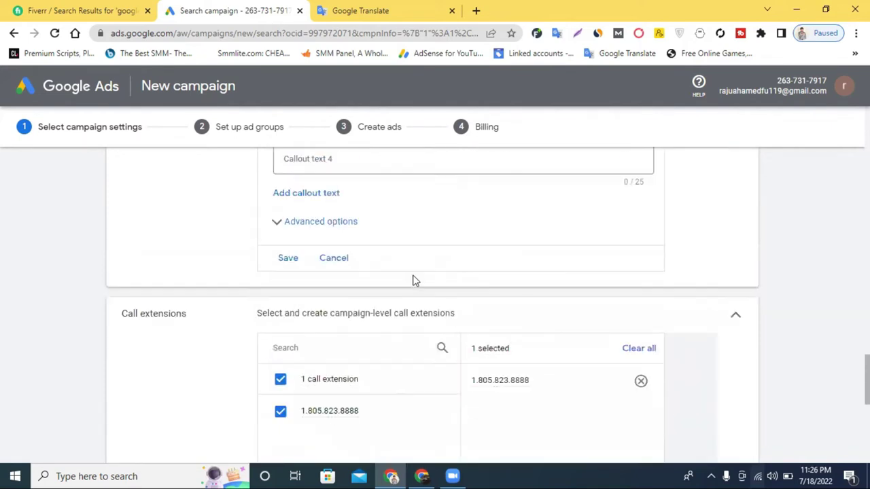
pyautogui.scroll(-4, 415, 280)
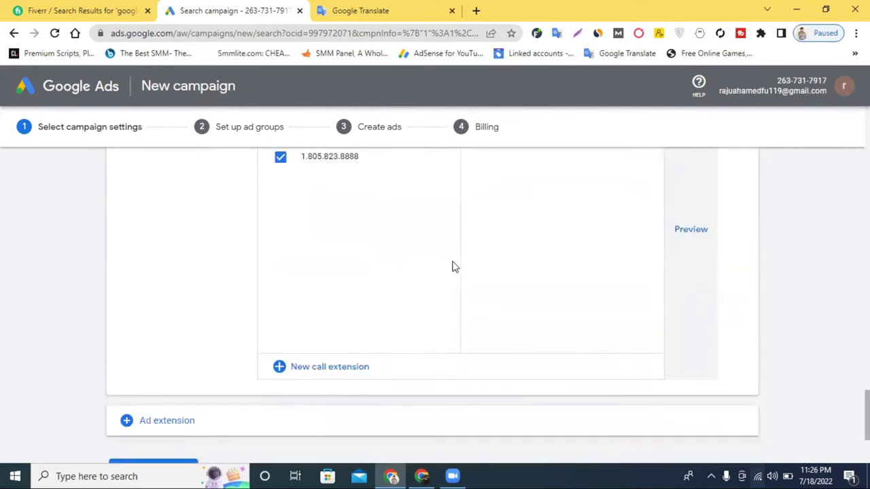
pyautogui.scroll(1, 454, 267)
pyautogui.scroll(-3, 513, 258)
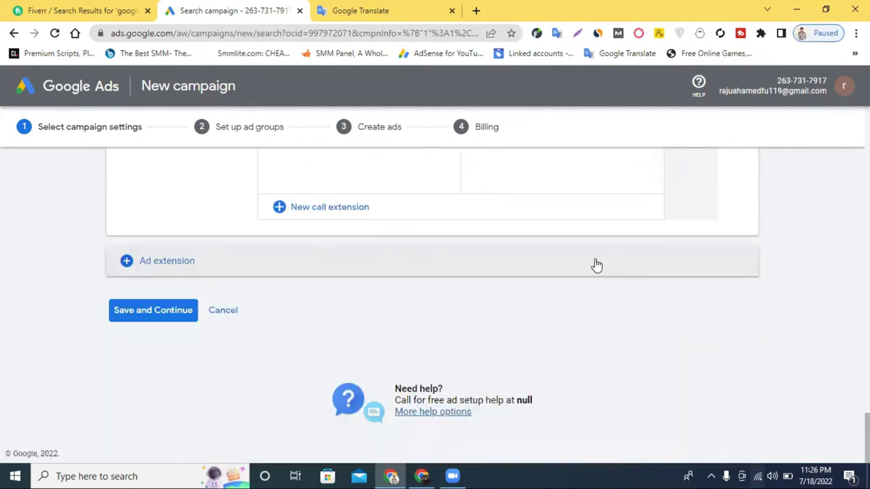
pyautogui.click(153, 314)
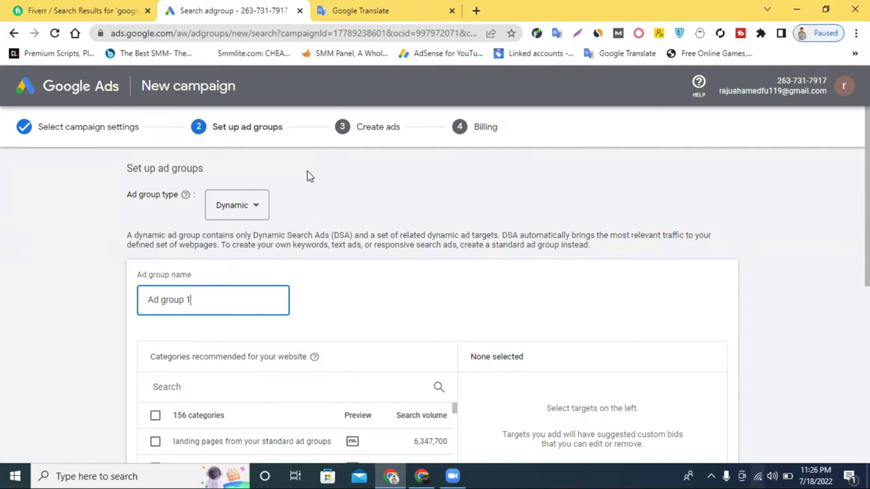
# - Rename the dynamic ad group as "sales Ad group 1"
pyautogui.scroll(-1, 339, 288)
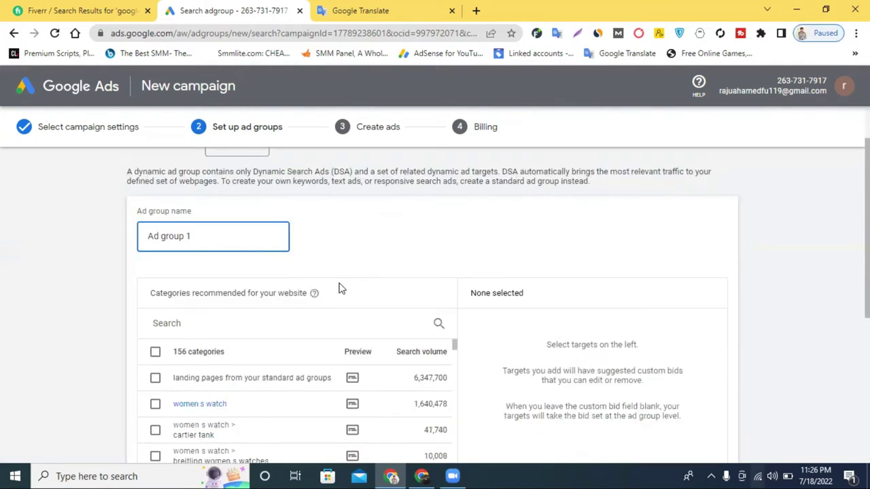
pyautogui.tripleClick(232, 237)
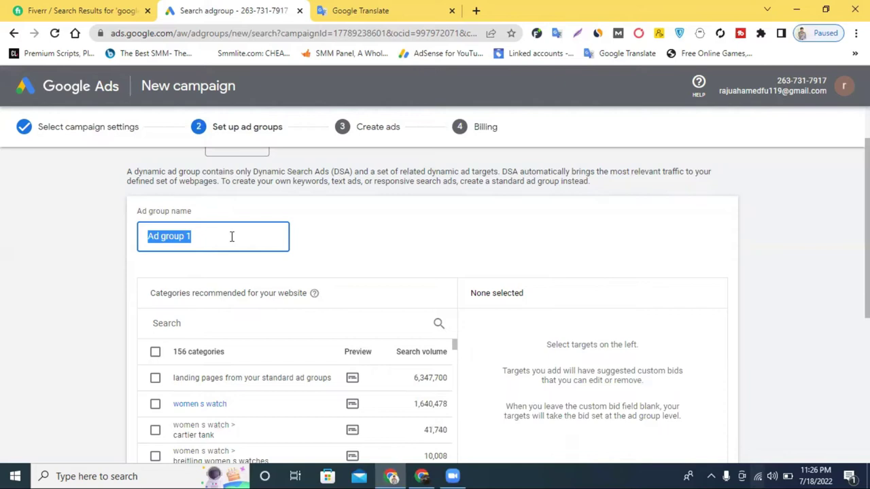
pyautogui.click(232, 237)
pyautogui.moveTo(161, 238); pyautogui.dragTo(143, 246)
pyautogui.click(150, 236)
pyautogui.write('Sals')
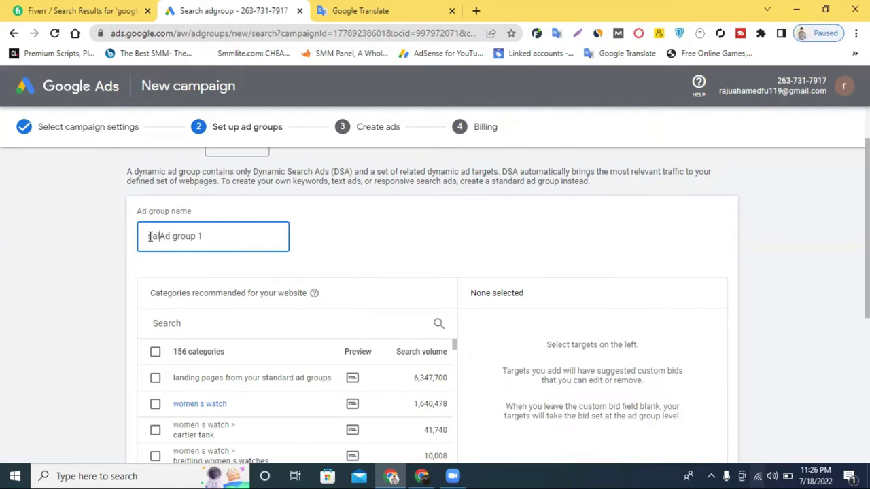
pyautogui.doubleClick(155, 236)
pyautogui.rightClick(155, 237)
pyautogui.click(184, 246)
pyautogui.click(350, 239)
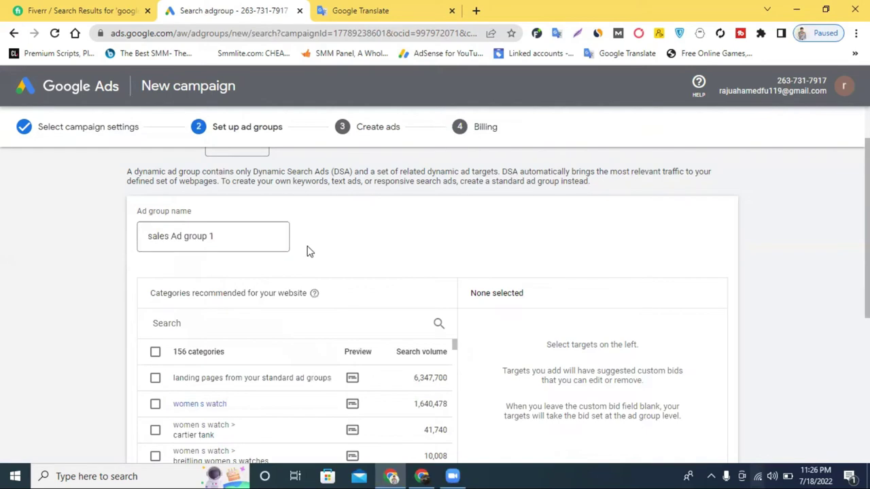
# - Examine the categories recommended for the website and their search volumes in the dynamic ad group
pyautogui.scroll(-1, 306, 252)
pyautogui.scroll(1, 317, 272)
pyautogui.scroll(-2, 317, 275)
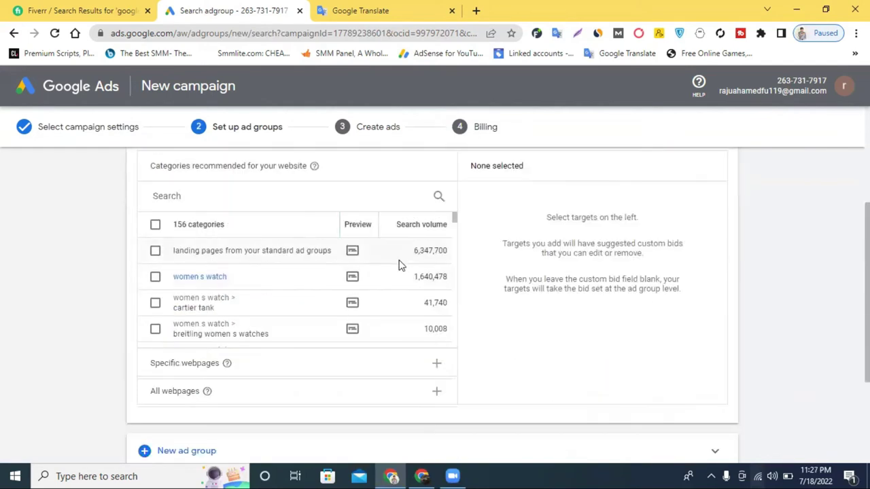
pyautogui.scroll(1, 211, 252)
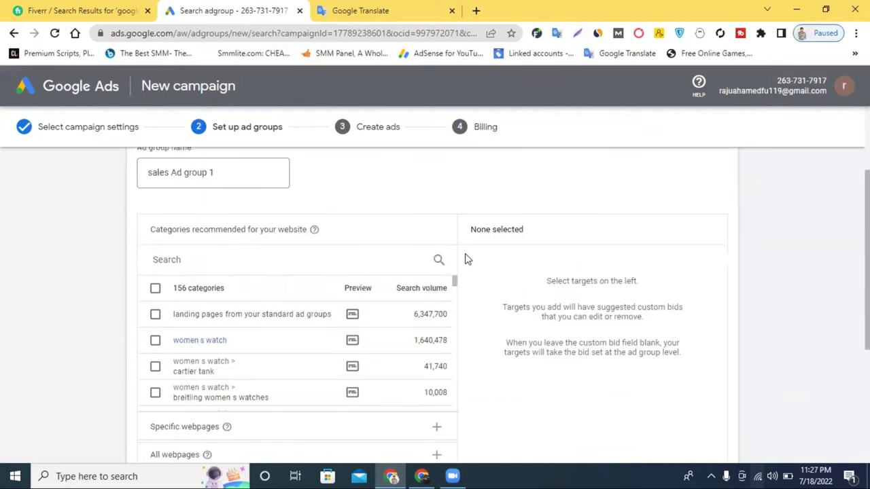
pyautogui.click(439, 260)
pyautogui.scroll(1, 241, 251)
pyautogui.scroll(-1, 245, 252)
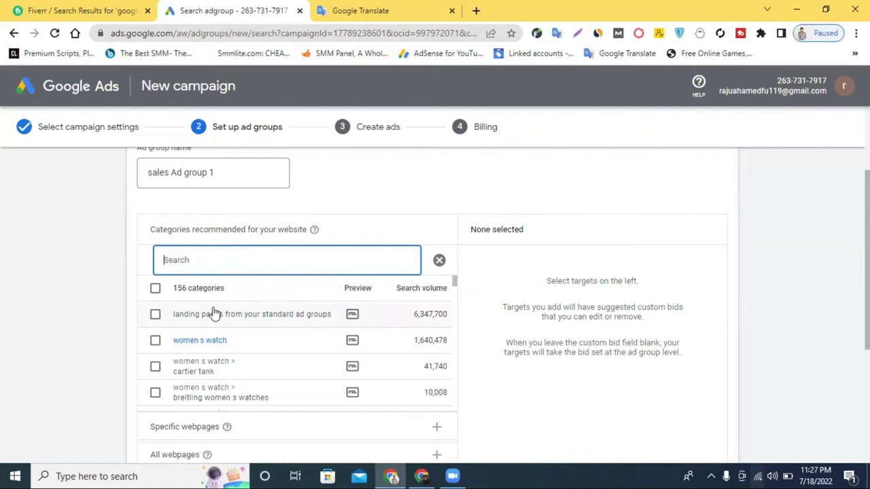
pyautogui.scroll(-6, 238, 323)
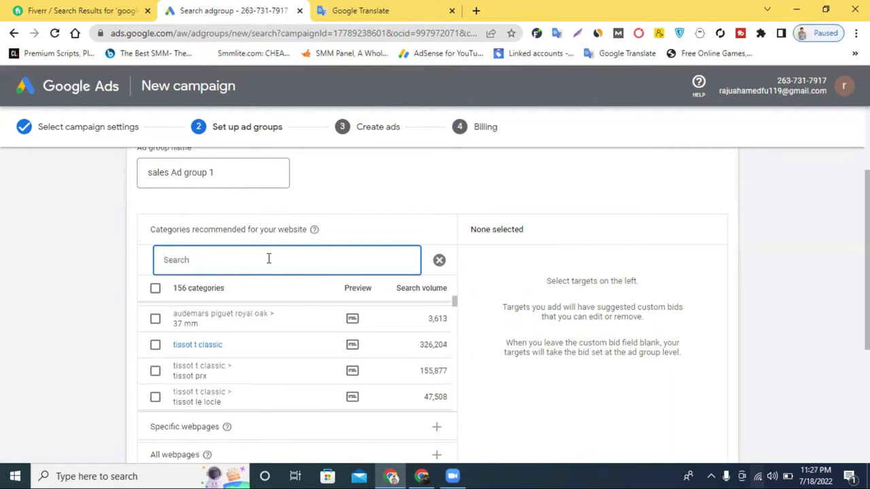
pyautogui.scroll(-3, 367, 282)
pyautogui.scroll(-2, 714, 254)
pyautogui.scroll(2, 473, 286)
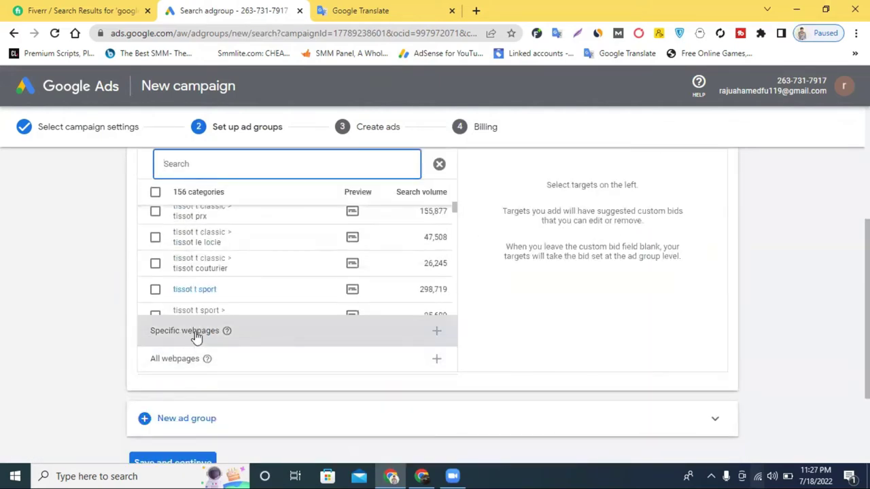
pyautogui.scroll(3, 184, 365)
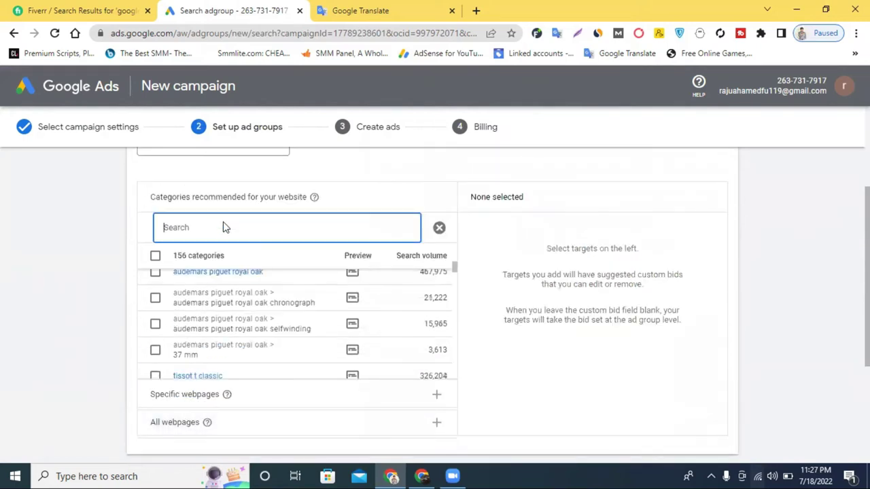
pyautogui.scroll(5, 253, 252)
pyautogui.scroll(3, 555, 301)
pyautogui.scroll(-1, 556, 301)
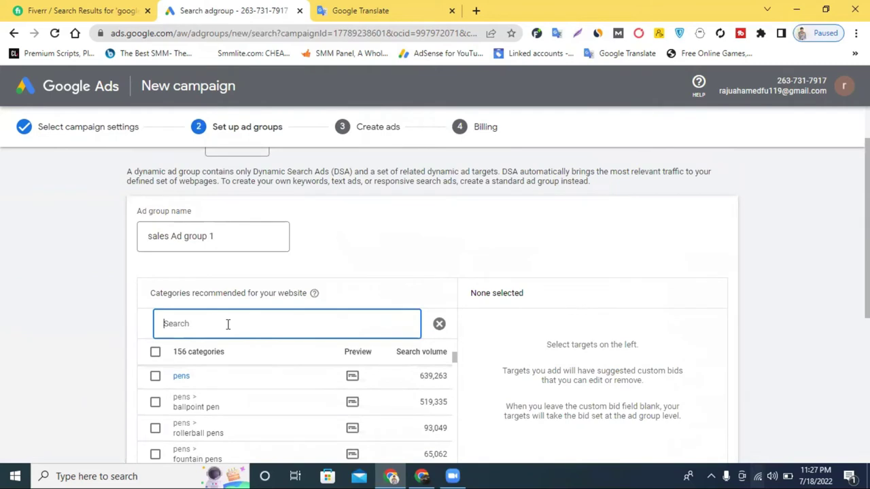
# - Switch to the browser window with the AuthenticWatches.com site and return to the Google results for "buy watch"
pyautogui.click(421, 476)
pyautogui.scroll(5, 127, 268)
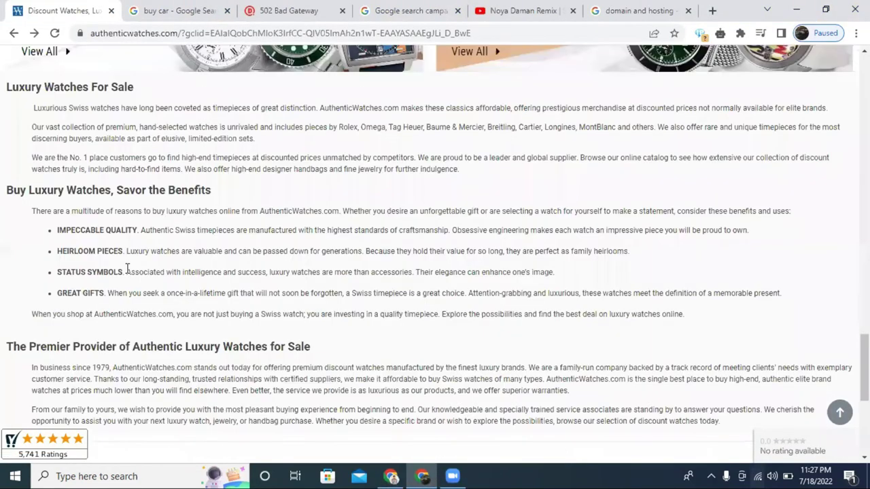
pyautogui.scroll(15, 127, 269)
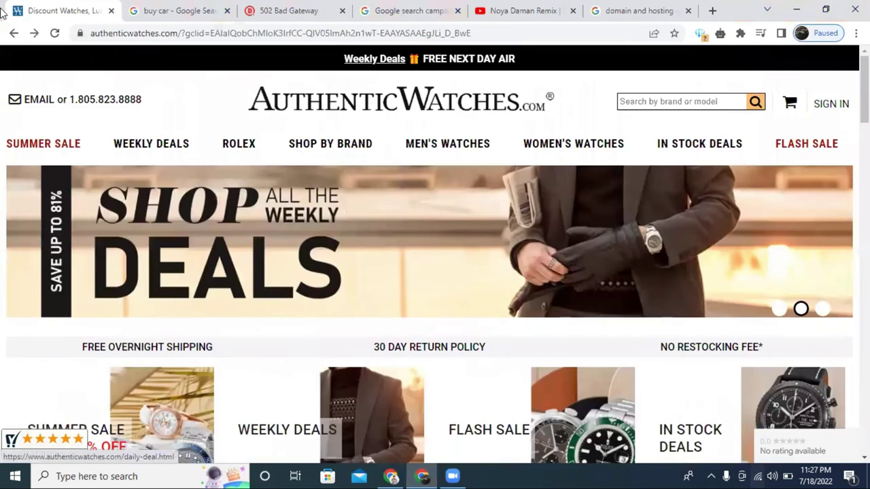
pyautogui.click(14, 33)
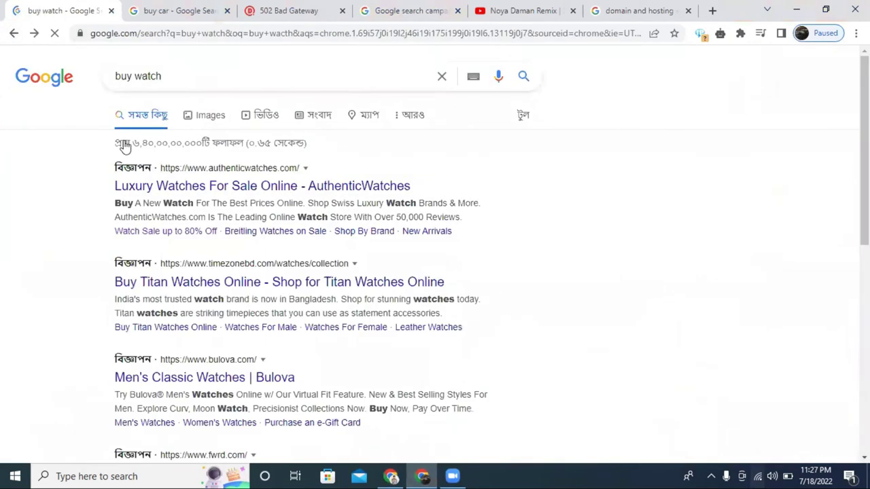
# - Copy the words "Luxury Watches" from the headline of the AuthenticWatches search ad
pyautogui.moveTo(107, 194); pyautogui.dragTo(168, 188)
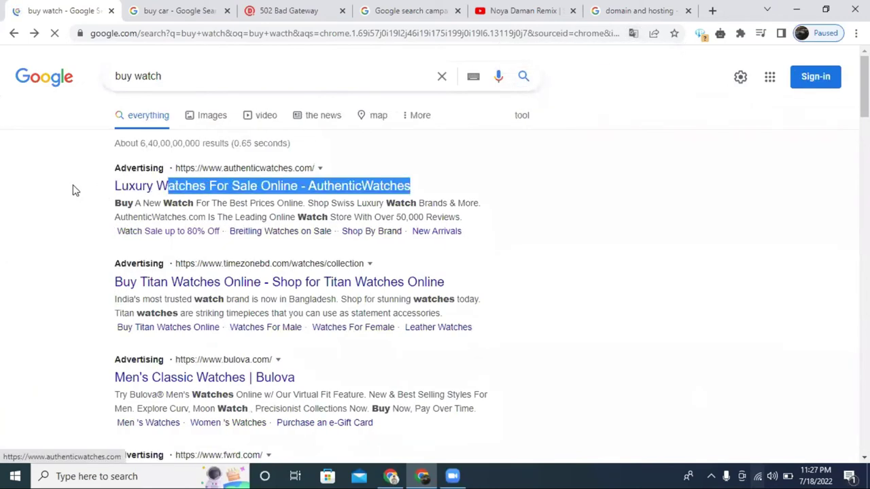
pyautogui.click(108, 189)
pyautogui.moveTo(111, 188); pyautogui.dragTo(208, 189)
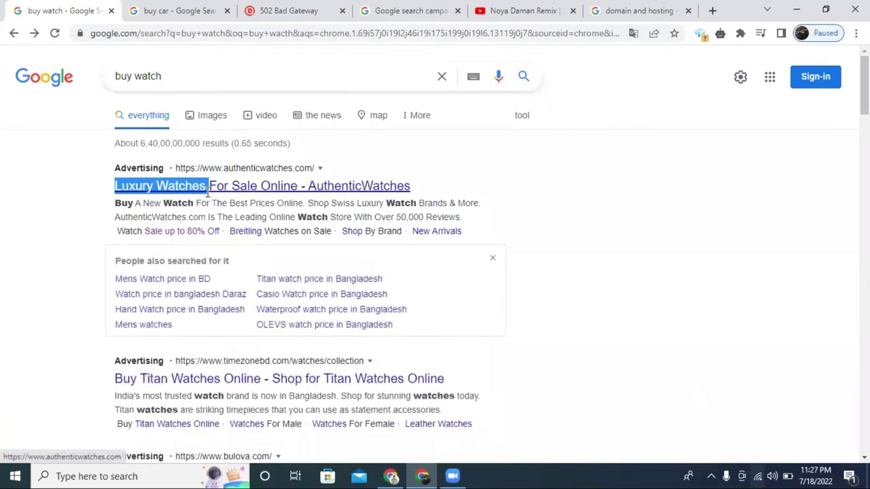
pyautogui.rightClick(199, 193)
pyautogui.click(241, 301)
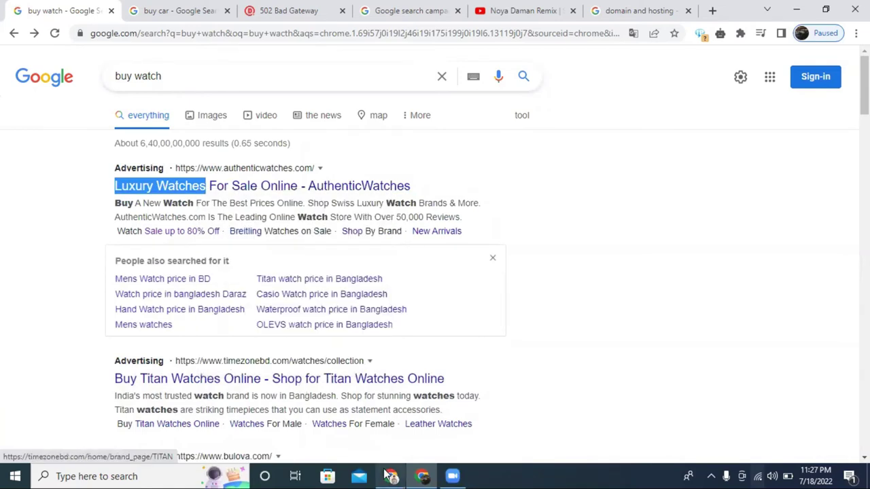
# - Switch back to Google Ads and search the recommended website categories for "Luxury Watches", replacing the existing search text
pyautogui.click(391, 476)
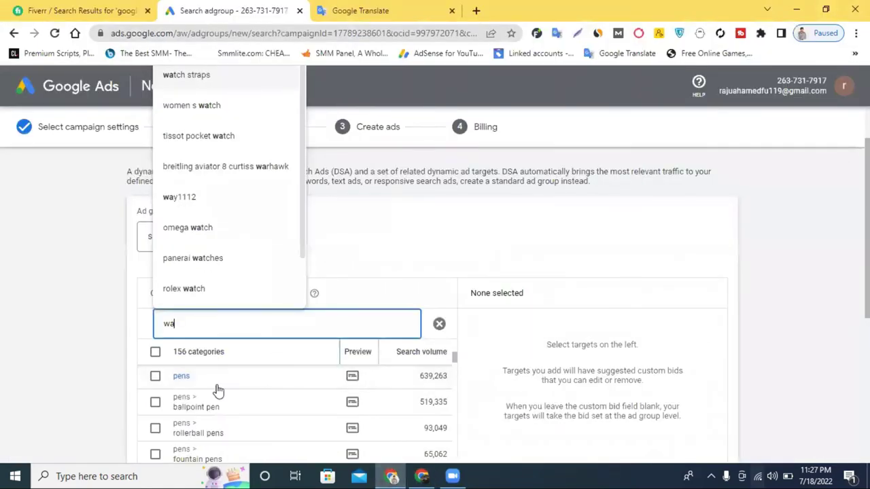
pyautogui.click(47, 301)
pyautogui.doubleClick(222, 324)
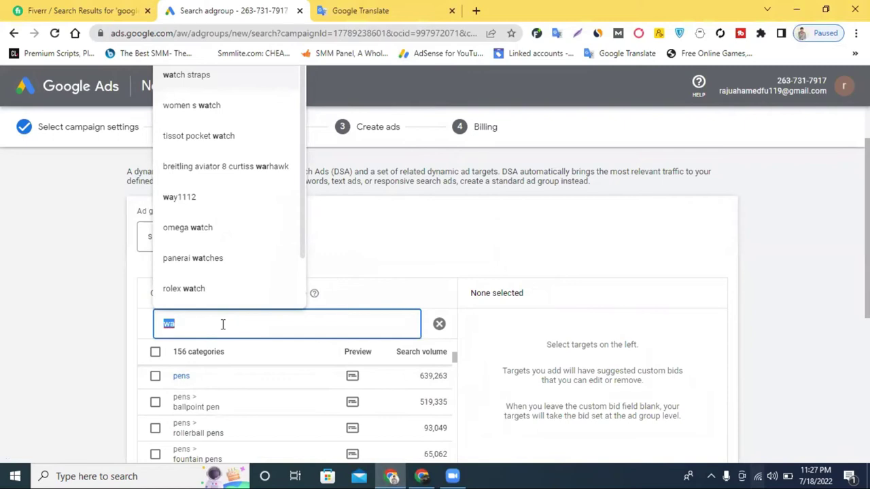
pyautogui.rightClick(223, 324)
pyautogui.click(260, 273)
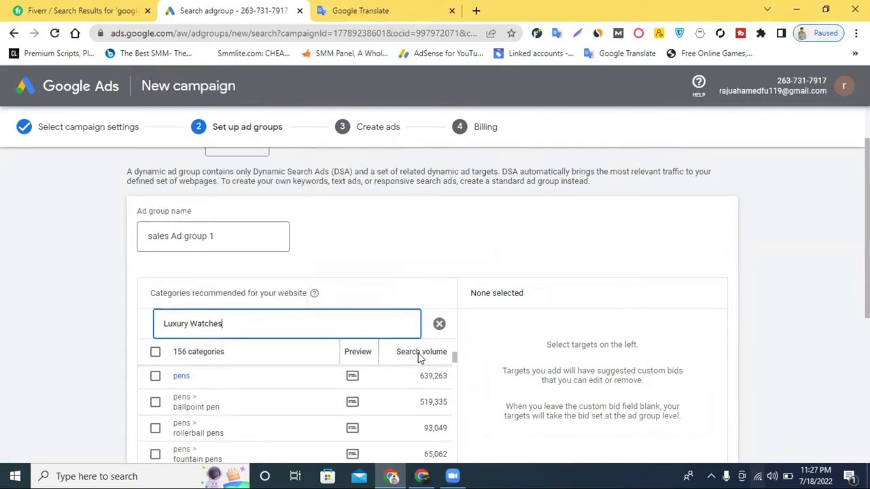
pyautogui.moveTo(419, 359)
pyautogui.click(307, 322)
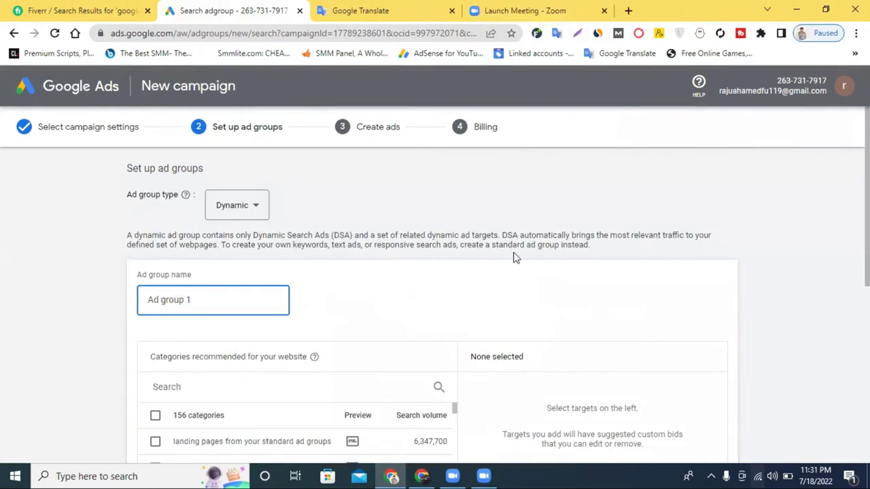
# - Change the ad group type to Standard and confirm the switch
pyautogui.scroll(-5, 514, 257)
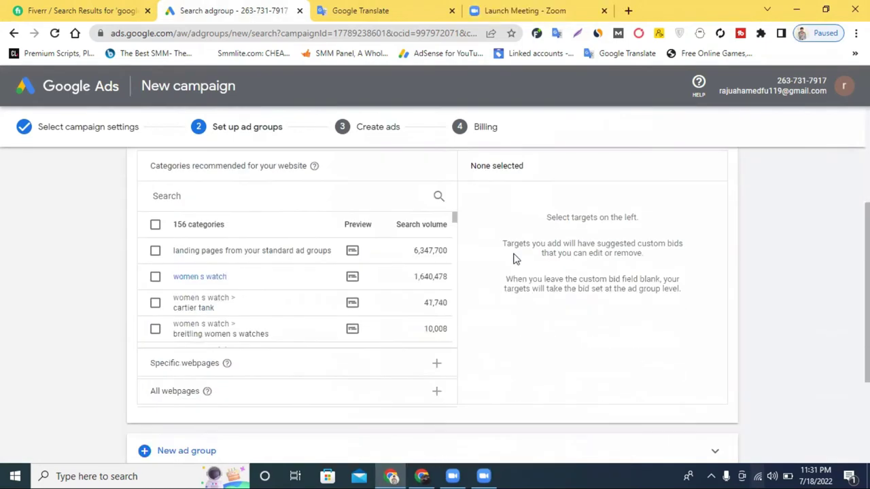
pyautogui.scroll(5, 498, 284)
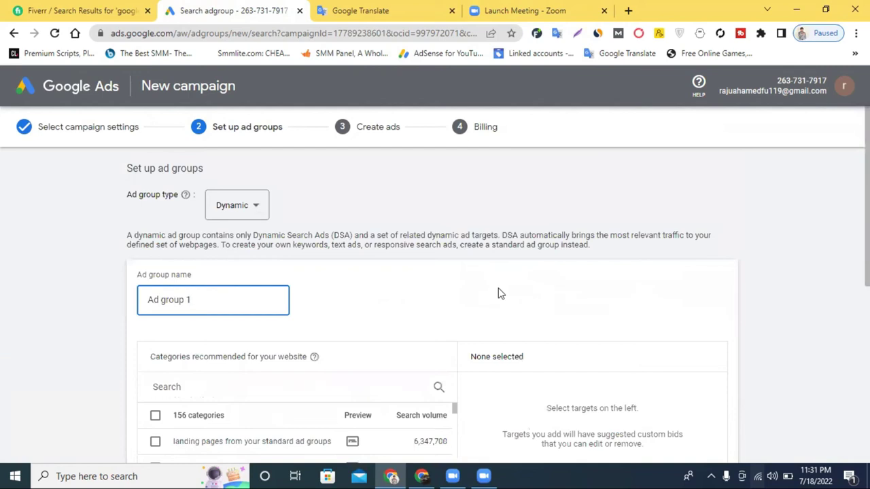
pyautogui.scroll(-5, 354, 252)
pyautogui.scroll(4, 769, 313)
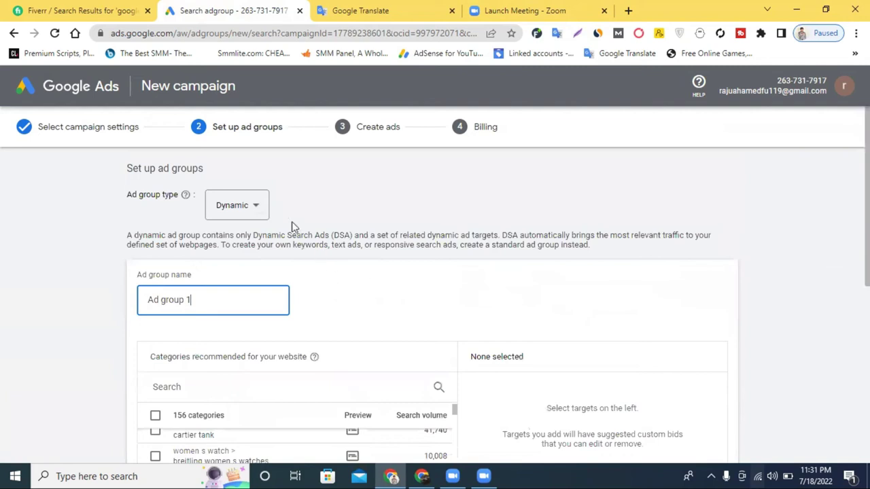
pyautogui.click(236, 215)
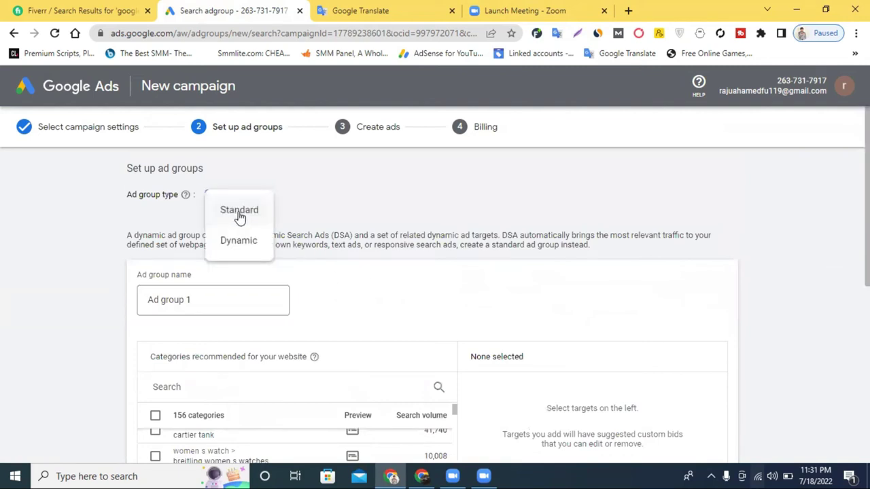
pyautogui.click(237, 214)
pyautogui.click(571, 290)
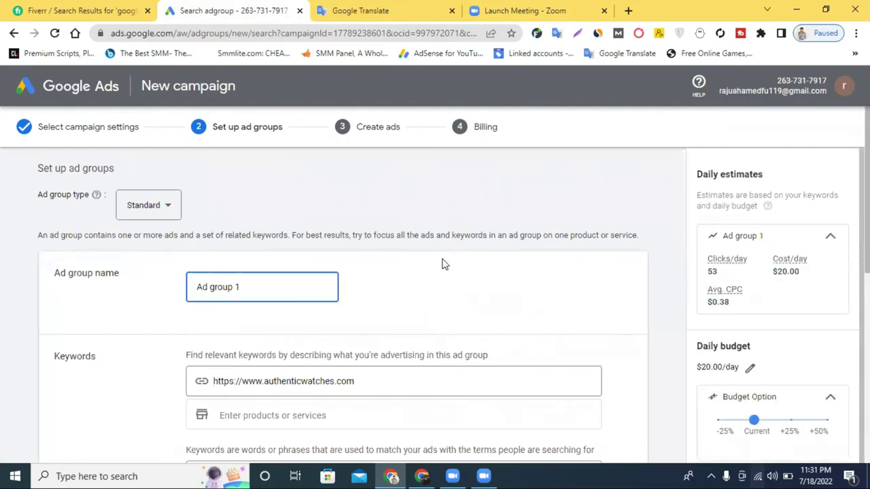
# - Examine the standard ad group's website address, the full suggested keyword list and the match type notes
pyautogui.scroll(-1, 462, 265)
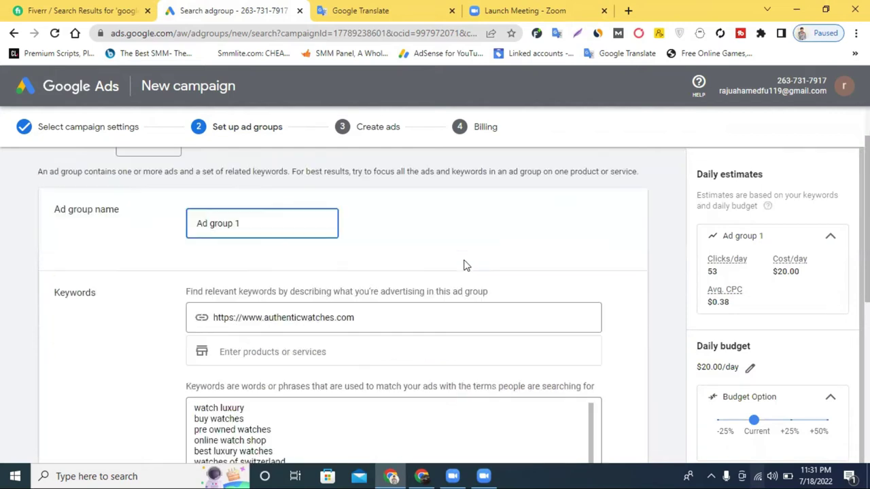
pyautogui.scroll(-2, 346, 314)
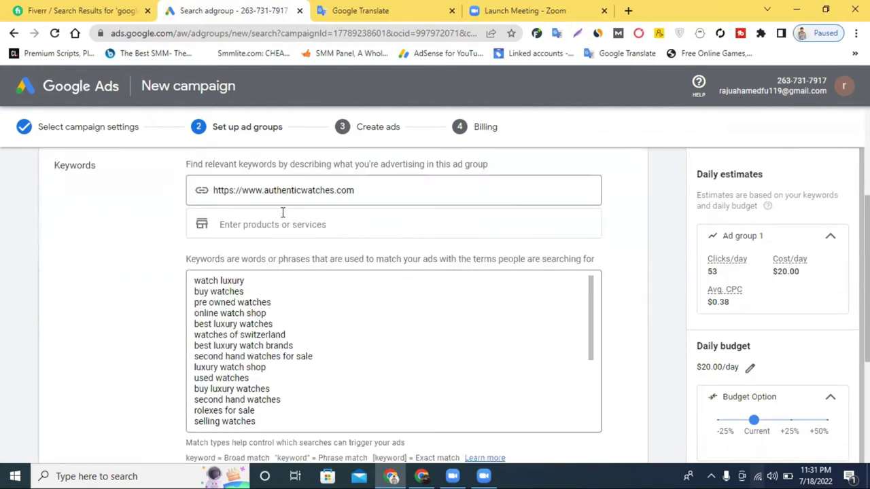
pyautogui.doubleClick(352, 190)
pyautogui.click(352, 191)
pyautogui.scroll(-5, 277, 320)
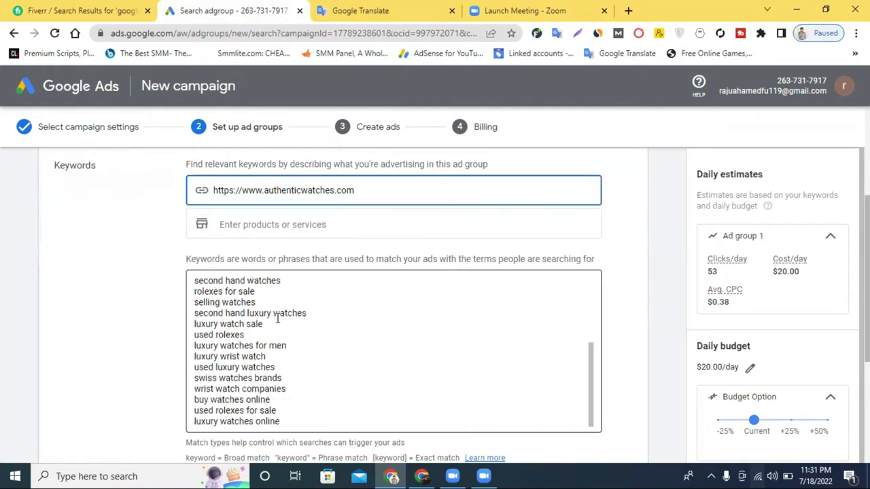
pyautogui.scroll(2, 286, 314)
pyautogui.moveTo(295, 332); pyautogui.dragTo(194, 215)
pyautogui.scroll(-1, 195, 254)
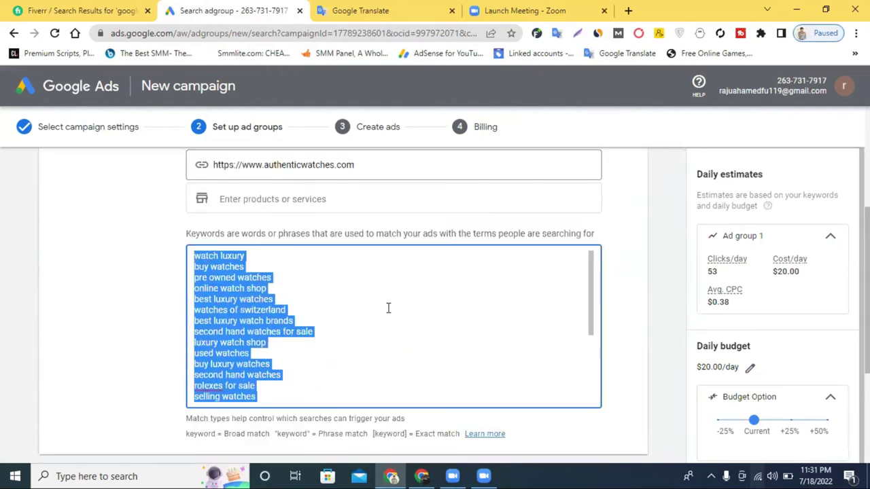
pyautogui.scroll(-1, 391, 305)
pyautogui.scroll(-3, 72, 270)
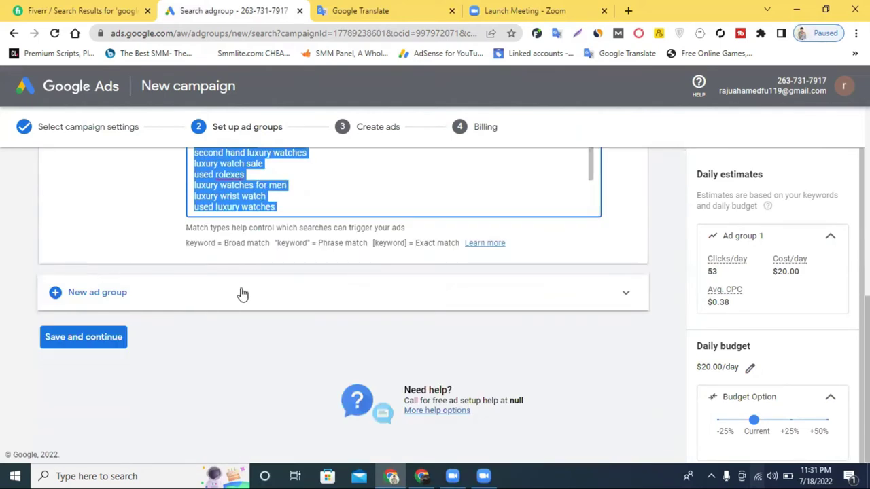
# - Examine the broad, phrase and exact match notation below the keyword box and look through the suggested keyword list
pyautogui.click(219, 242)
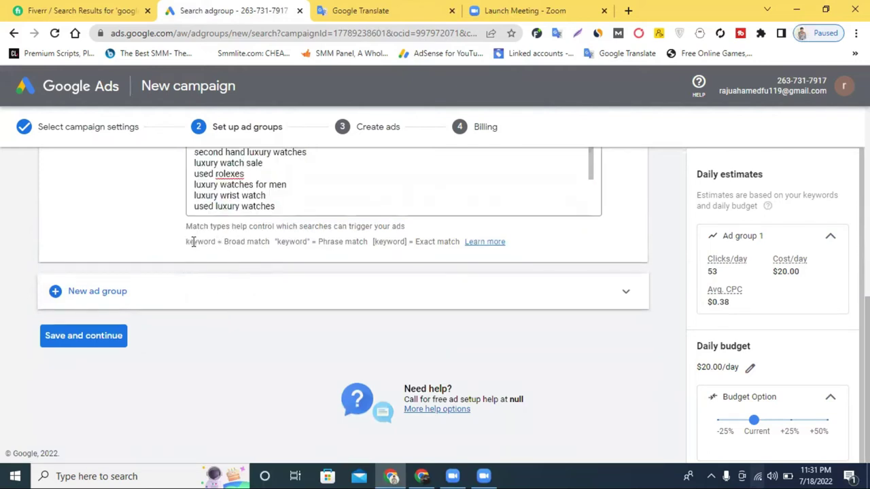
pyautogui.moveTo(232, 242); pyautogui.dragTo(460, 242)
pyautogui.scroll(1, 436, 291)
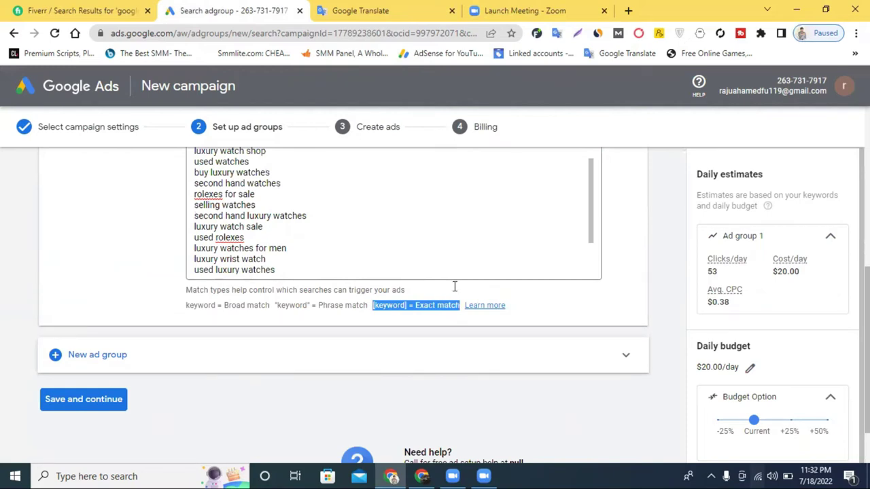
pyautogui.scroll(1, 454, 286)
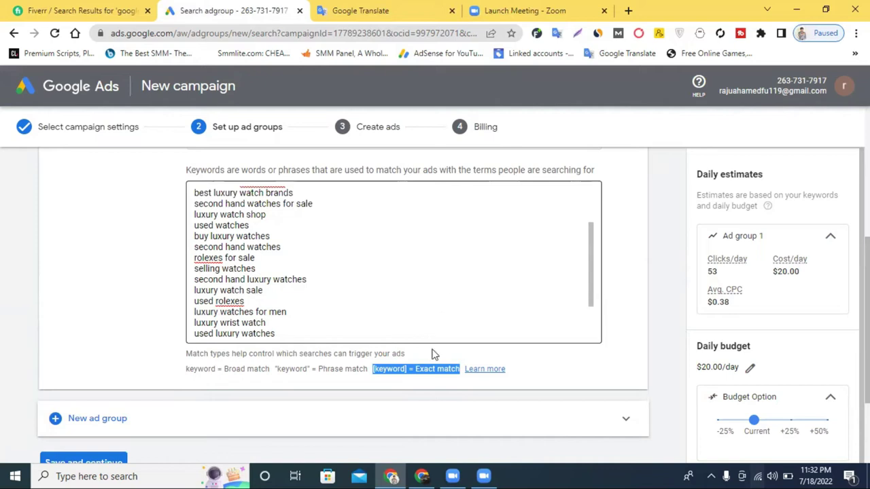
pyautogui.click(447, 373)
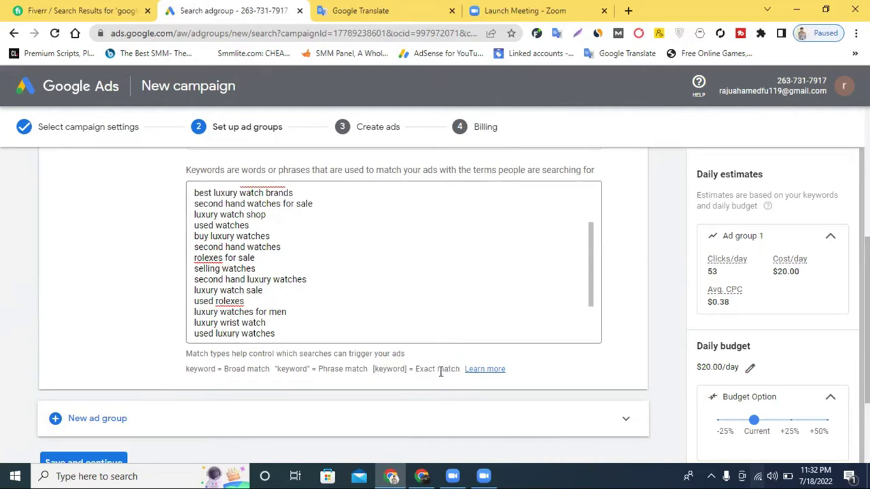
pyautogui.scroll(6, 316, 252)
pyautogui.scroll(-5, 307, 276)
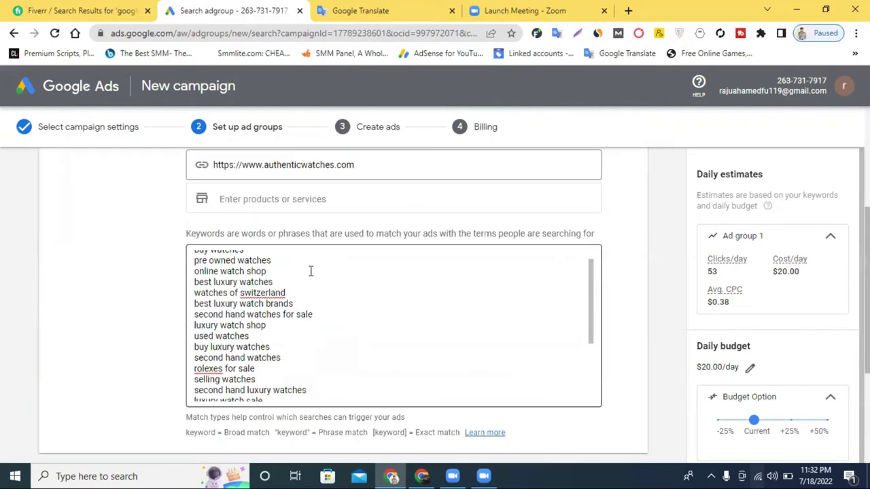
pyautogui.scroll(-5, 291, 311)
pyautogui.scroll(4, 295, 337)
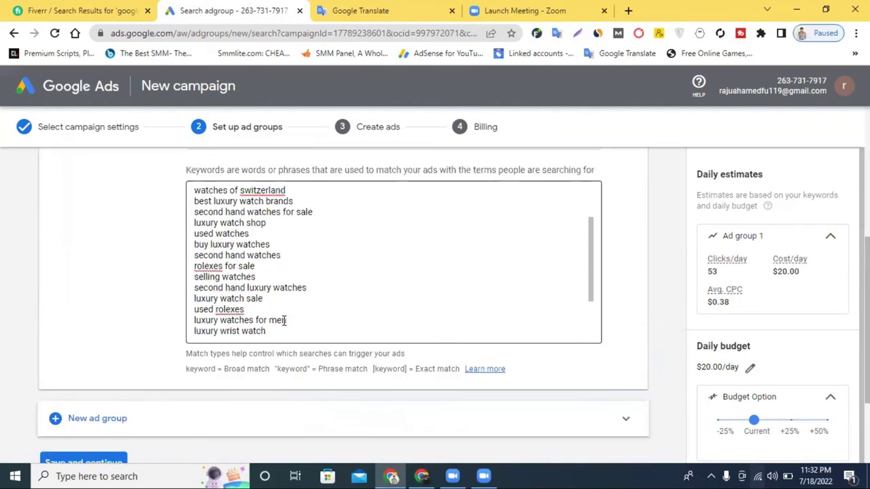
# - Delete the suggested keywords, keeping only "buy watches online", "used rolexes for sale" and "luxury watches online"
pyautogui.moveTo(297, 270); pyautogui.dragTo(192, 189)
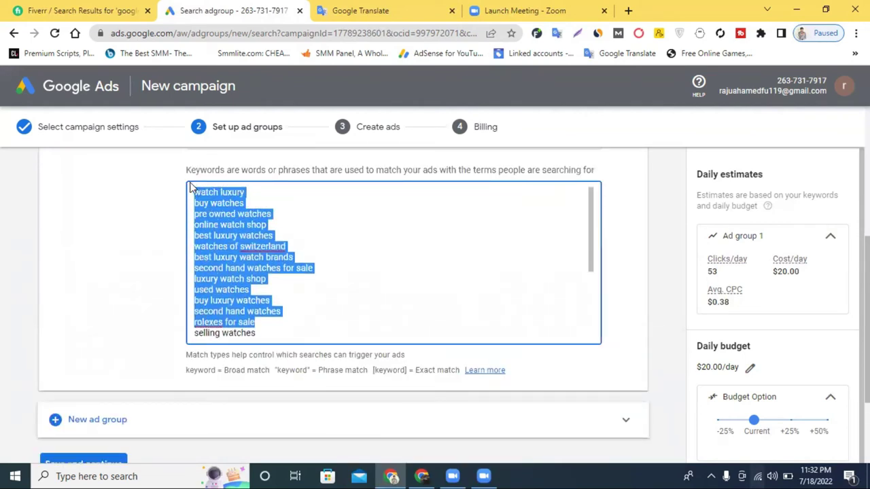
pyautogui.press('BackSpace')
pyautogui.moveTo(275, 300); pyautogui.dragTo(217, 235)
pyautogui.click(276, 268)
pyautogui.moveTo(291, 290); pyautogui.dragTo(192, 192)
pyautogui.press('BackSpace')
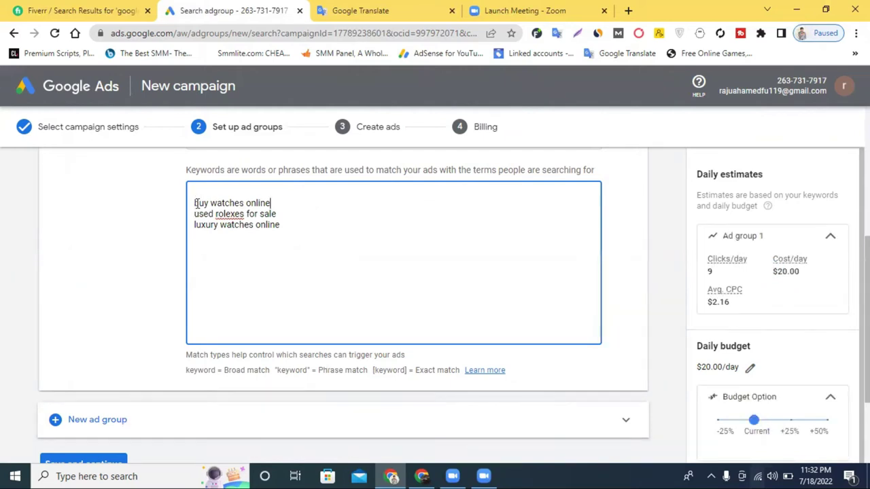
# - Make the keyword "buy watches online" exact match by enclosing it in square brackets
pyautogui.click(195, 203)
pyautogui.write('[')
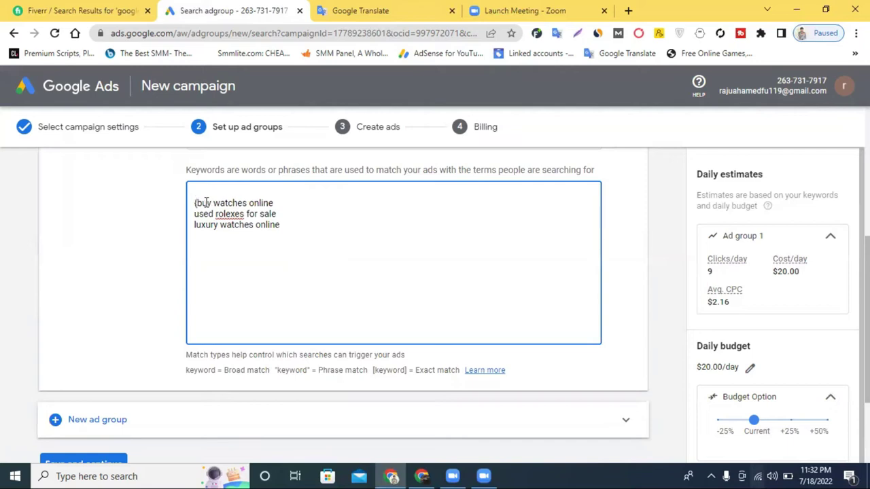
pyautogui.press('BackSpace')
pyautogui.write('[')
pyautogui.click(281, 203)
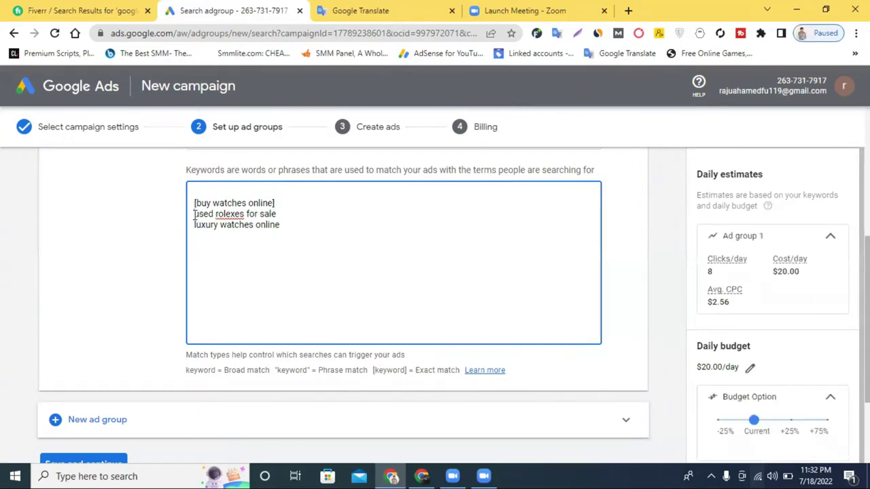
# - Make the keywords "used rolexes for sale" and "luxury watches online" phrase match by enclosing each in quotation marks
pyautogui.click(195, 214)
pyautogui.write('[')
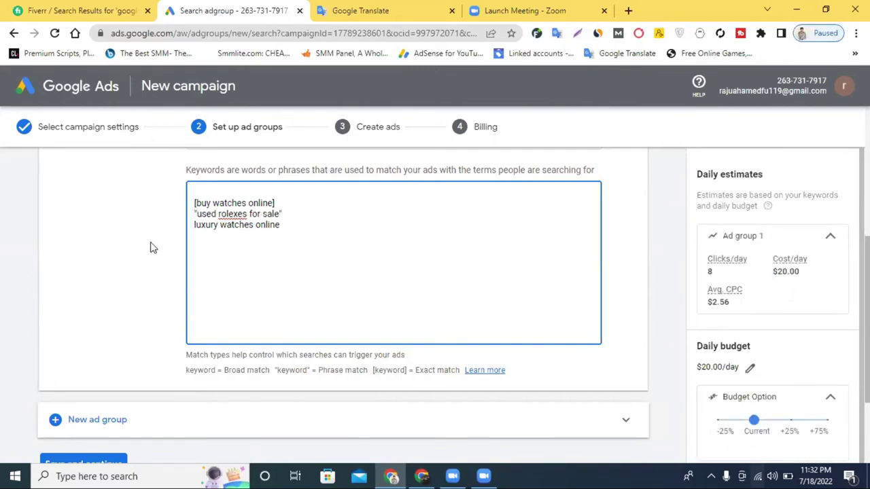
pyautogui.click(194, 227)
pyautogui.write('"')
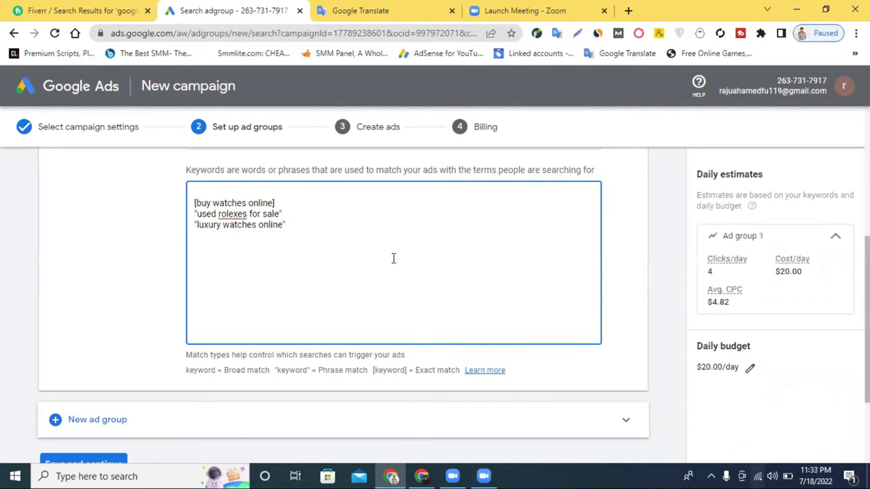
# - Review the ad group's website address and keywords, then save the ad group and continue to ad creation
pyautogui.scroll(-2, 382, 267)
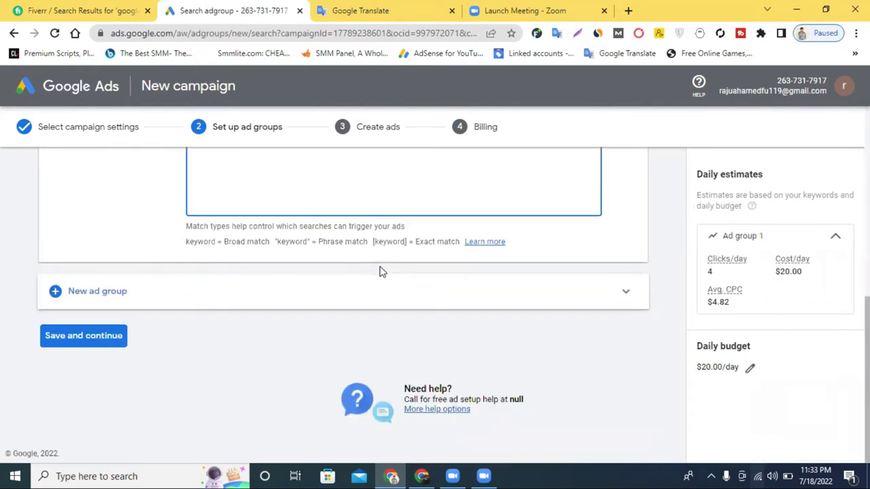
pyautogui.scroll(5, 380, 270)
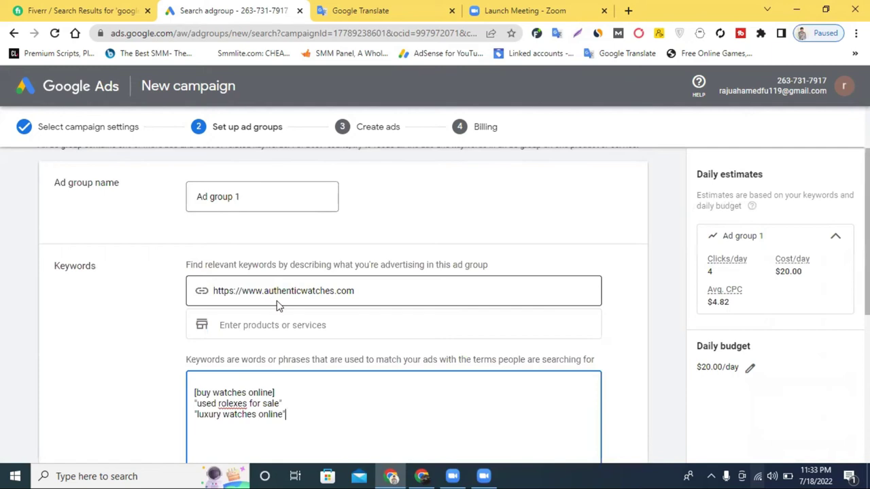
pyautogui.scroll(-3, 286, 324)
pyautogui.scroll(-1, 285, 324)
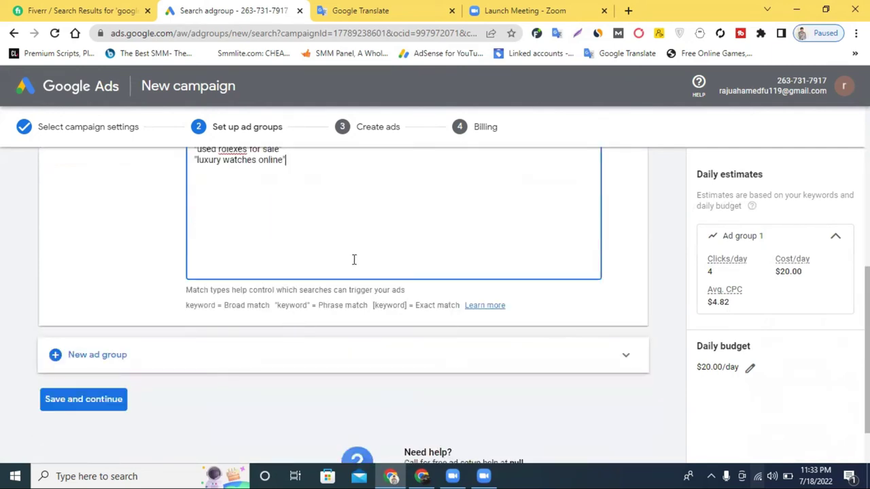
pyautogui.scroll(1, 330, 245)
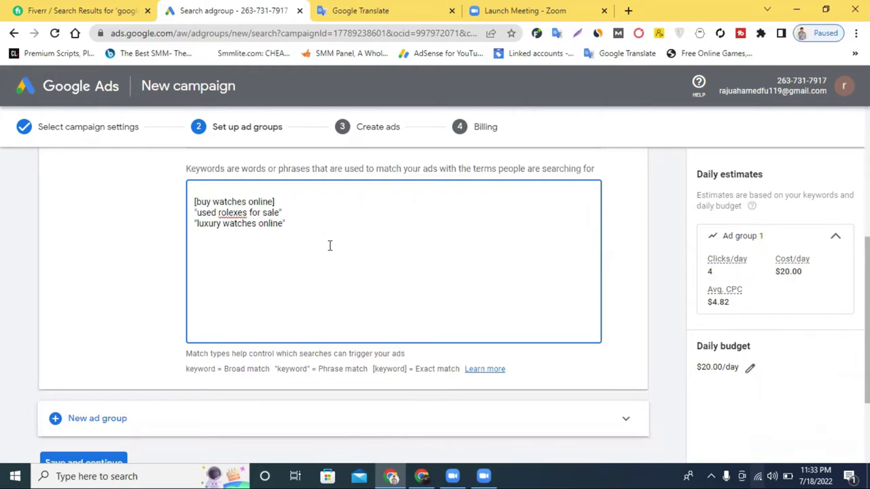
pyautogui.scroll(-2, 329, 245)
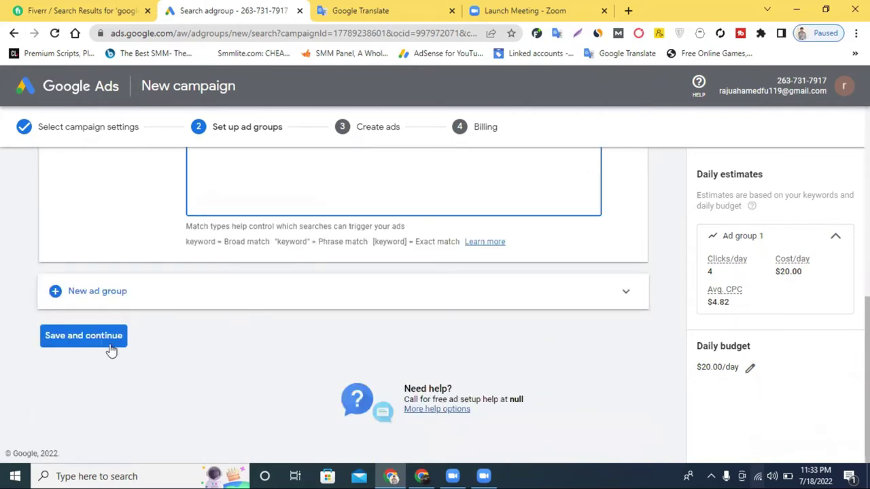
pyautogui.click(90, 335)
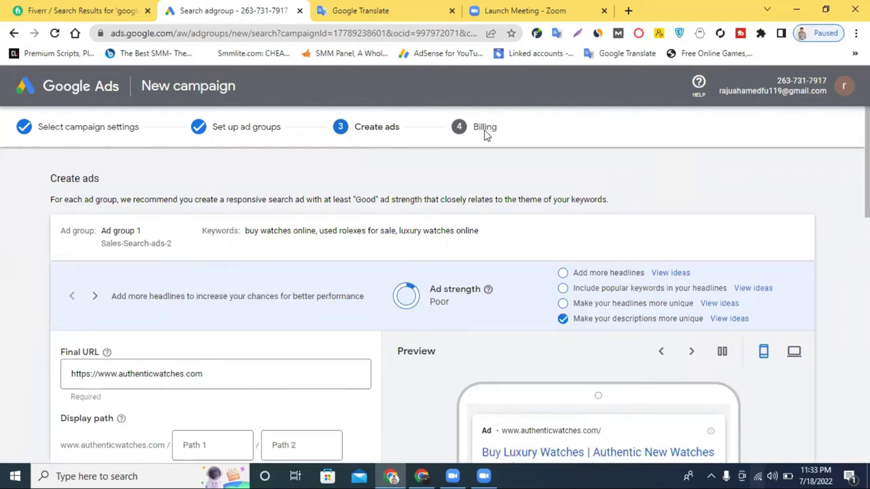
# - Examine the responsive search ad's final URL, display path and prefilled headlines alongside the mobile preview
pyautogui.scroll(-8, 697, 310)
pyautogui.scroll(6, 676, 301)
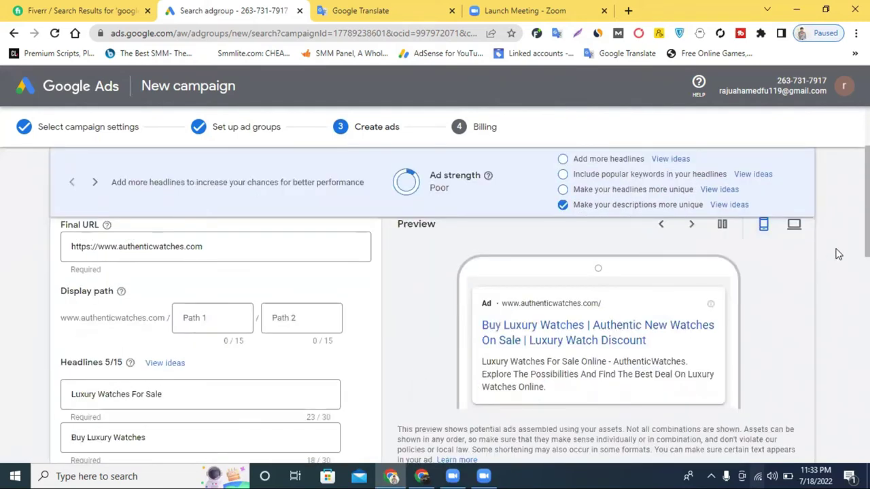
pyautogui.scroll(-2, 541, 317)
pyautogui.scroll(1, 541, 316)
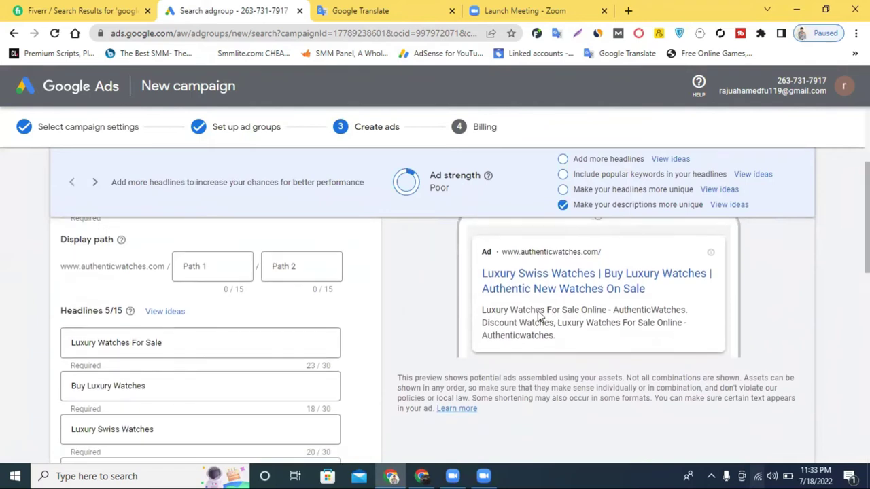
pyautogui.scroll(-1, 561, 305)
pyautogui.scroll(1, 561, 304)
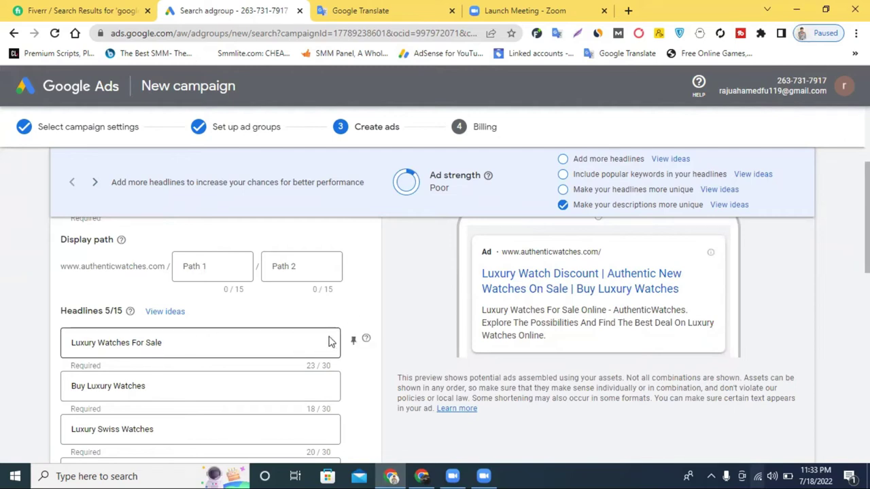
pyautogui.scroll(-1, 394, 306)
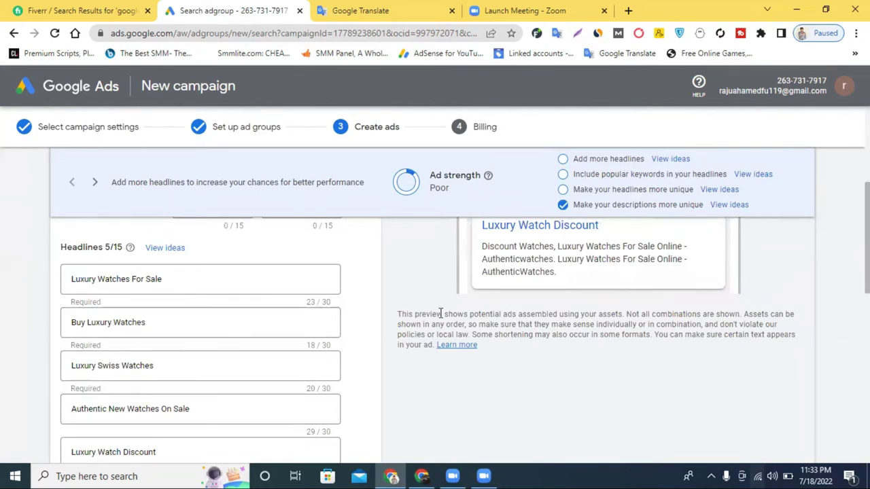
pyautogui.scroll(1, 438, 312)
pyautogui.scroll(-3, 112, 333)
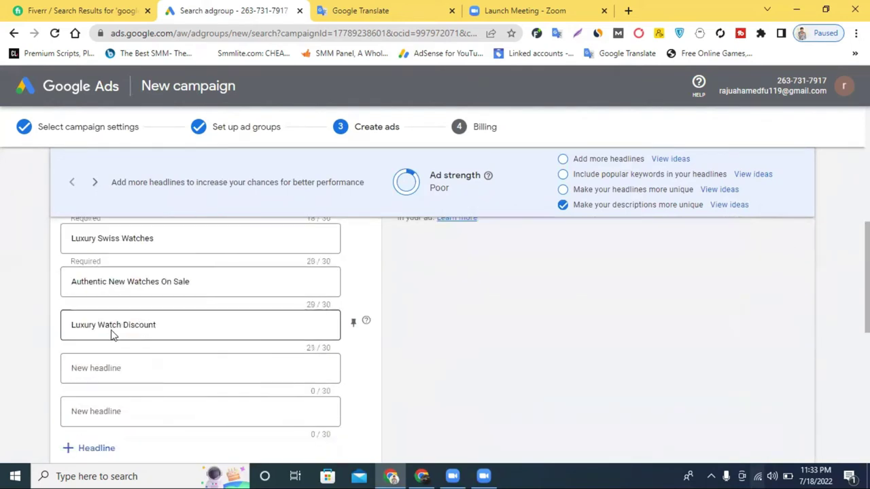
pyautogui.scroll(3, 244, 339)
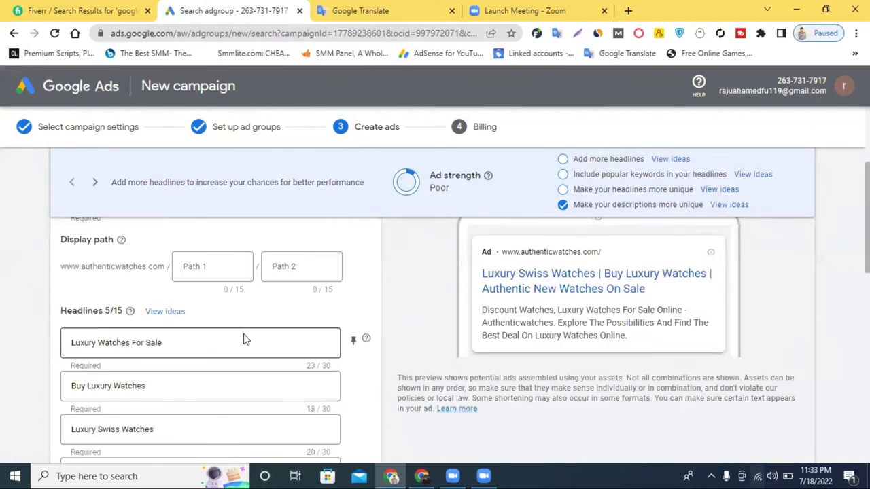
pyautogui.tripleClick(134, 345)
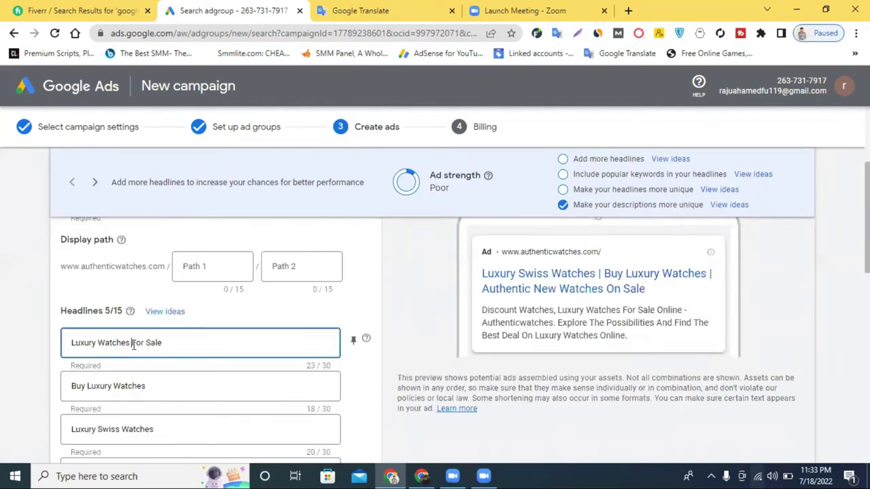
pyautogui.click(132, 344)
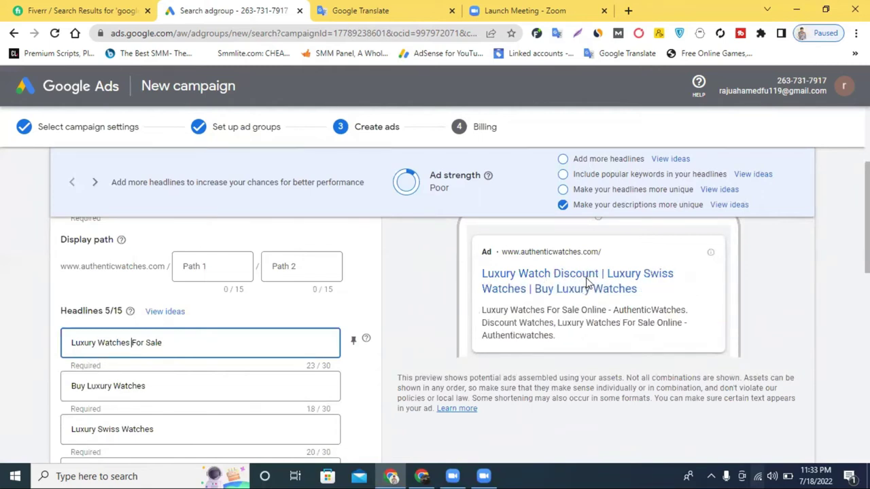
pyautogui.scroll(3, 485, 245)
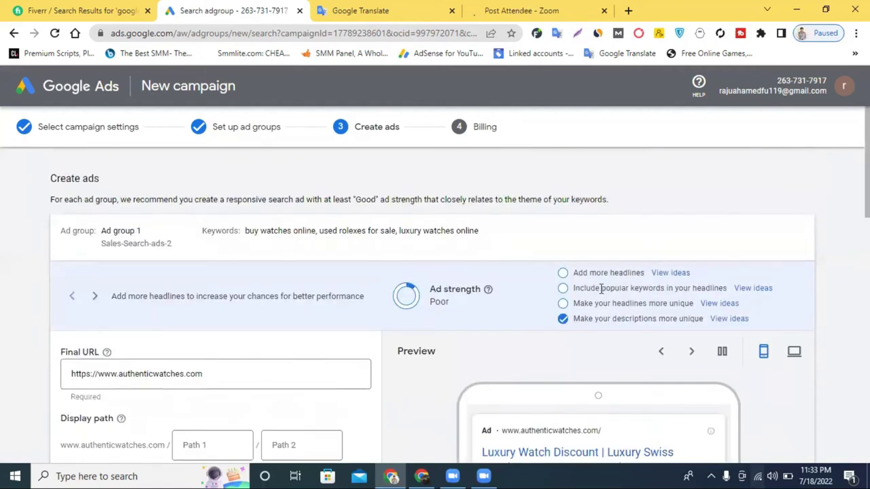
# - Switch the ad preview to desktop and compare the previewed headline combinations with the entered headlines
pyautogui.scroll(-1, 788, 329)
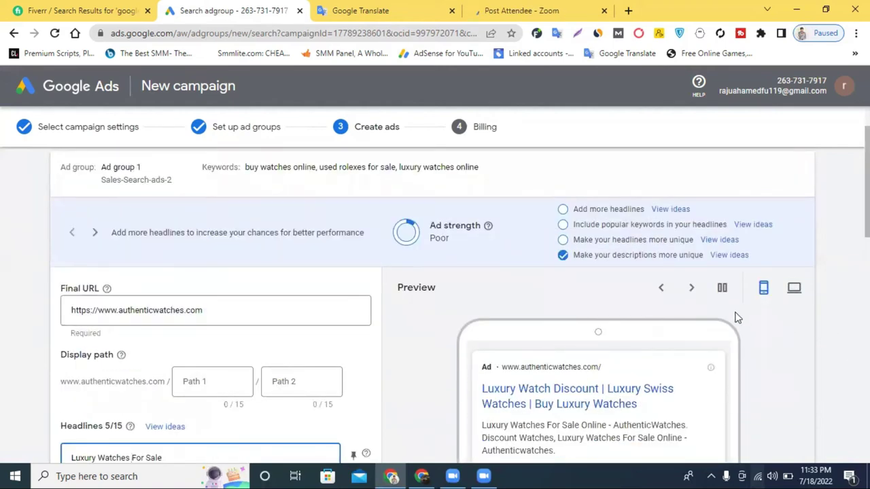
pyautogui.click(794, 289)
pyautogui.scroll(-1, 841, 295)
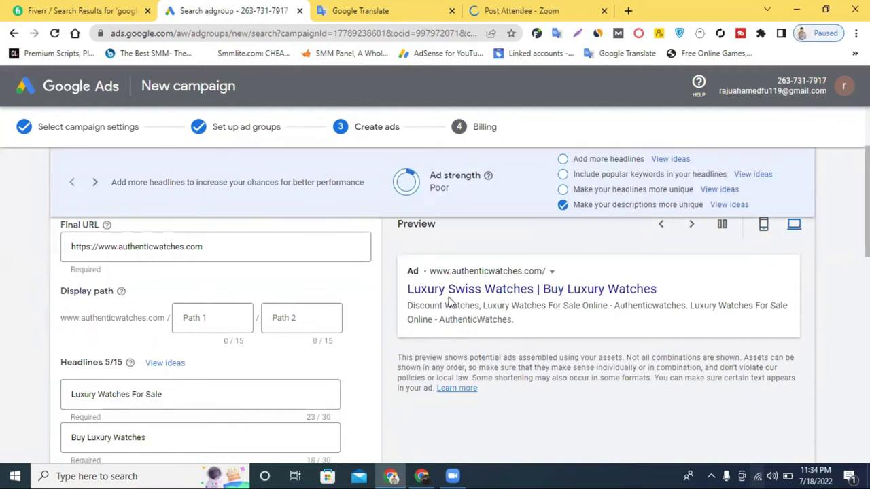
pyautogui.scroll(-1, 102, 326)
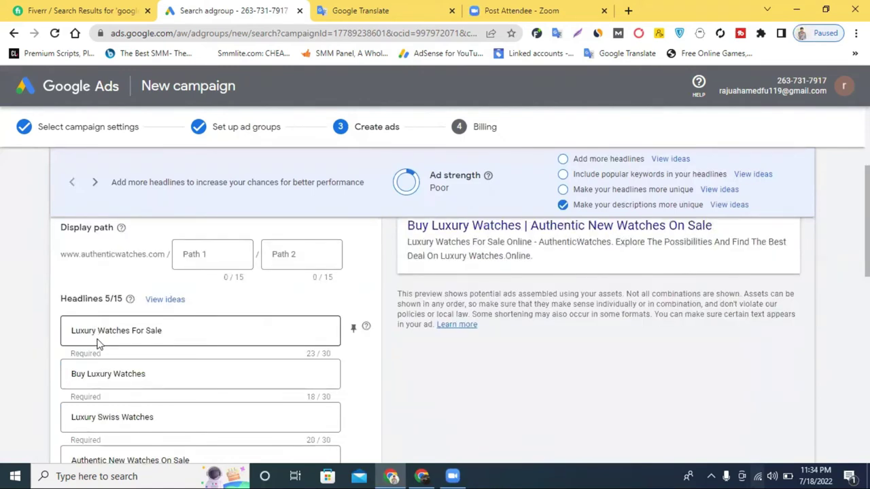
pyautogui.scroll(1, 598, 302)
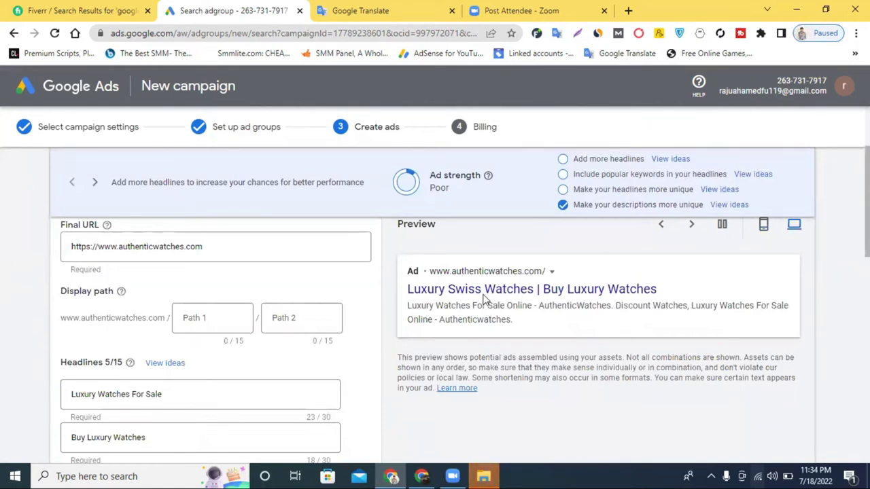
pyautogui.scroll(-1, 287, 351)
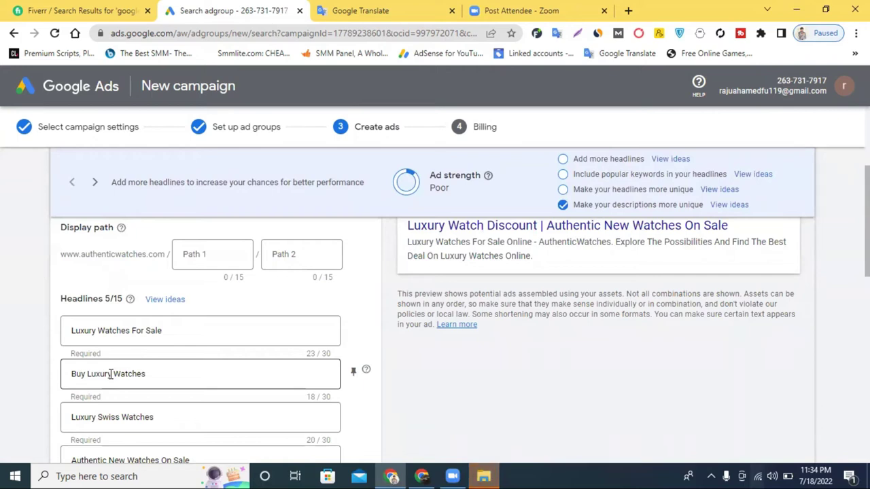
pyautogui.scroll(-1, 126, 376)
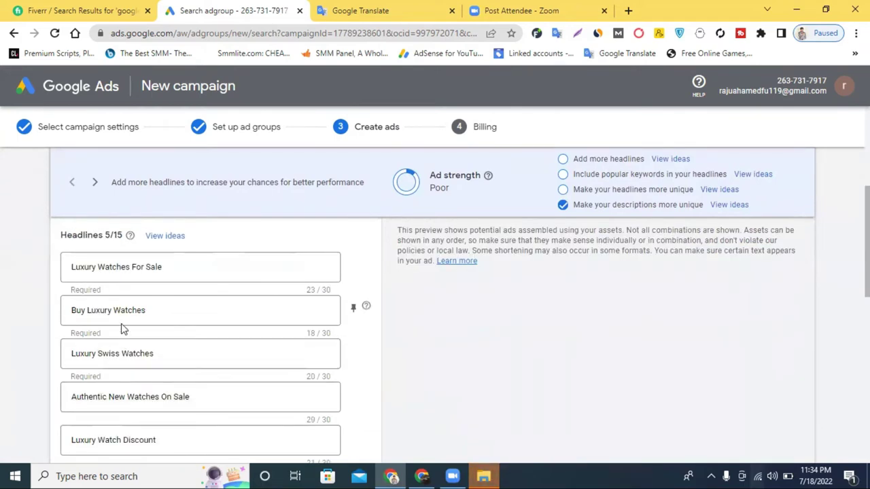
pyautogui.scroll(-2, 125, 339)
pyautogui.scroll(1, 122, 314)
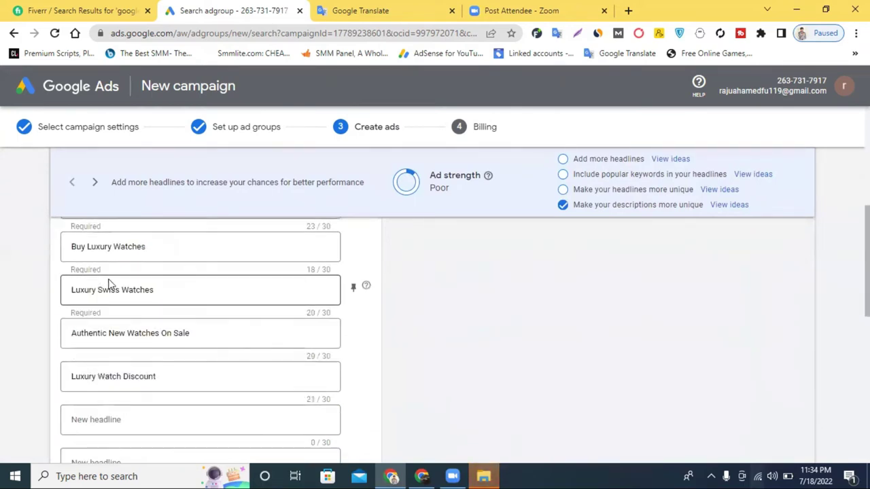
pyautogui.scroll(1, 109, 285)
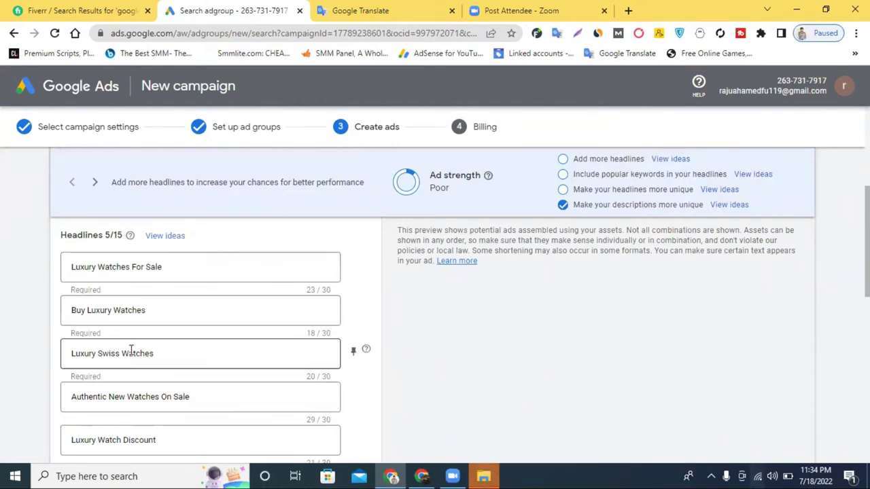
# - Compare the headlines "Luxury Watches For Sale" and "Buy Luxury Watches" with the headline combinations shown in the desktop ad preview
pyautogui.scroll(2, 125, 350)
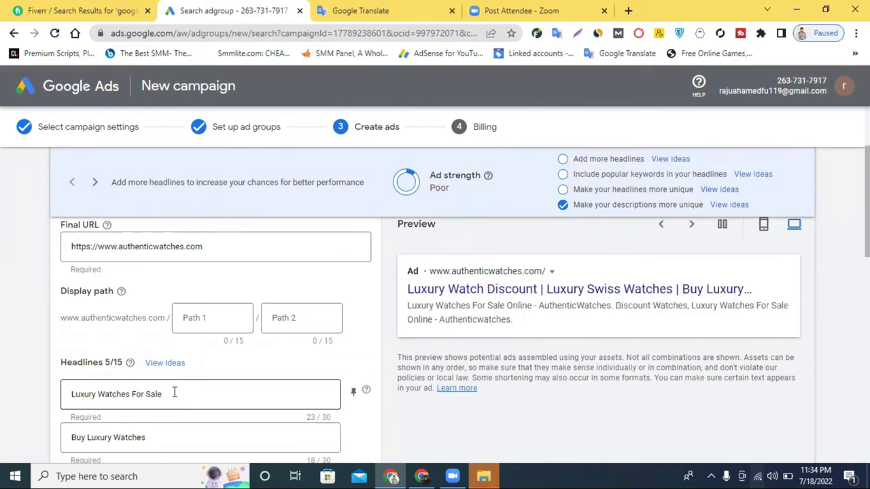
pyautogui.moveTo(175, 392); pyautogui.dragTo(70, 396)
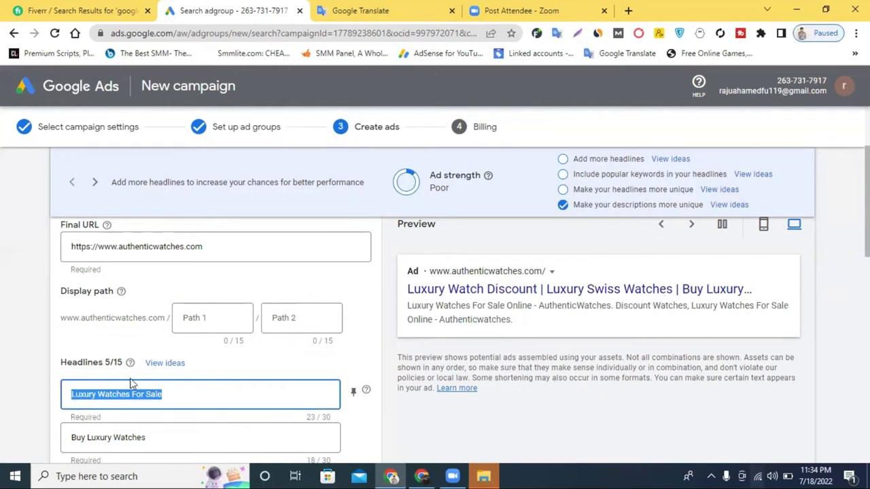
pyautogui.scroll(-1, 220, 367)
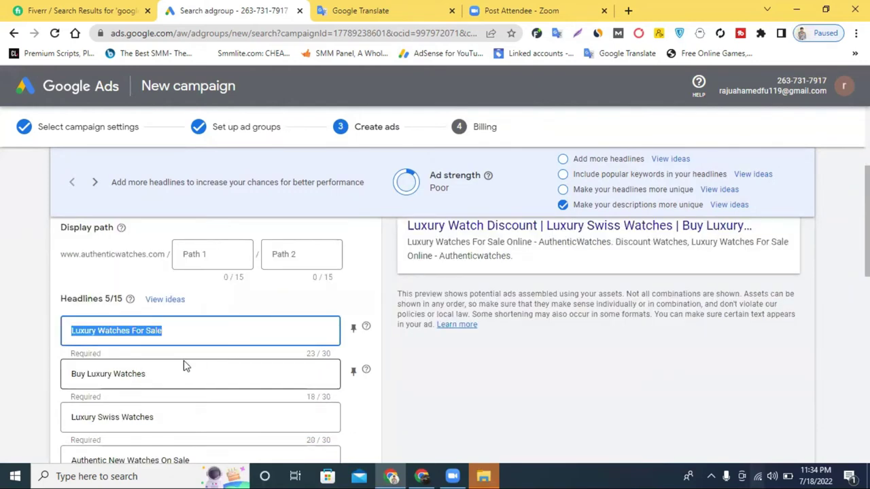
pyautogui.moveTo(164, 373); pyautogui.dragTo(65, 379)
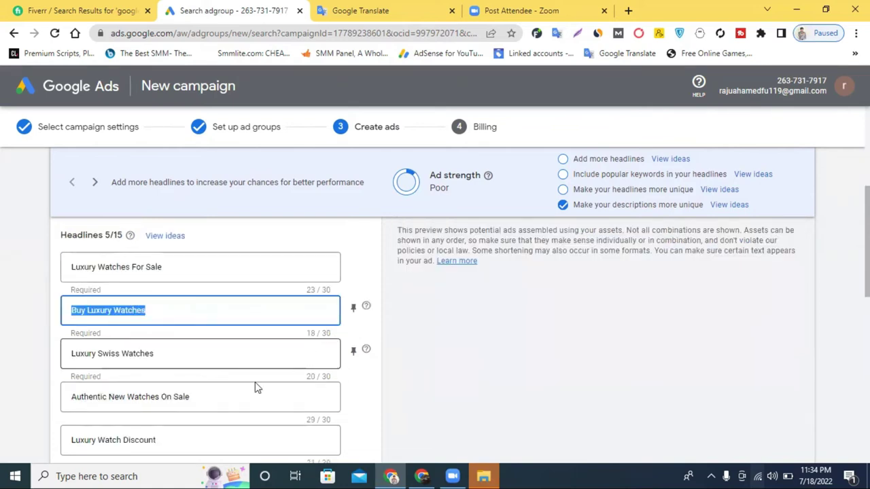
pyautogui.scroll(-4, 254, 387)
pyautogui.scroll(-1, 248, 351)
pyautogui.scroll(8, 506, 344)
pyautogui.scroll(-2, 581, 278)
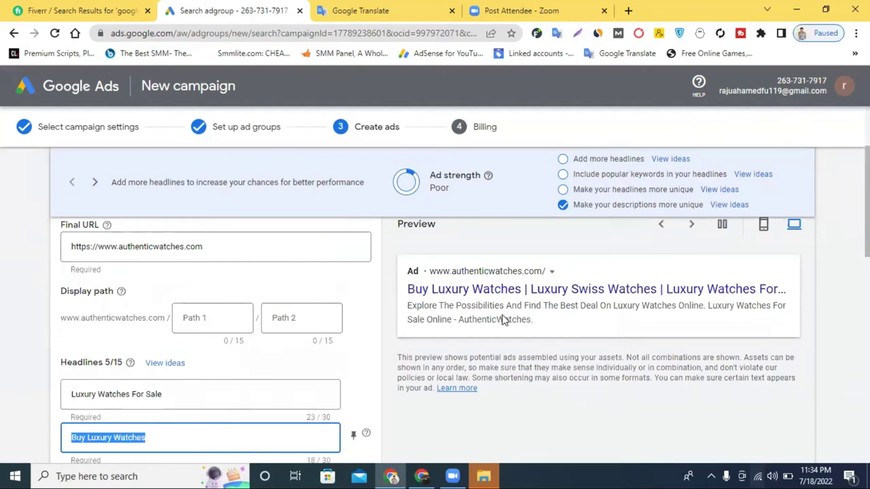
# - Examine the prefilled ad descriptions and compare them with the description text in the desktop ad preview
pyautogui.scroll(-3, 231, 323)
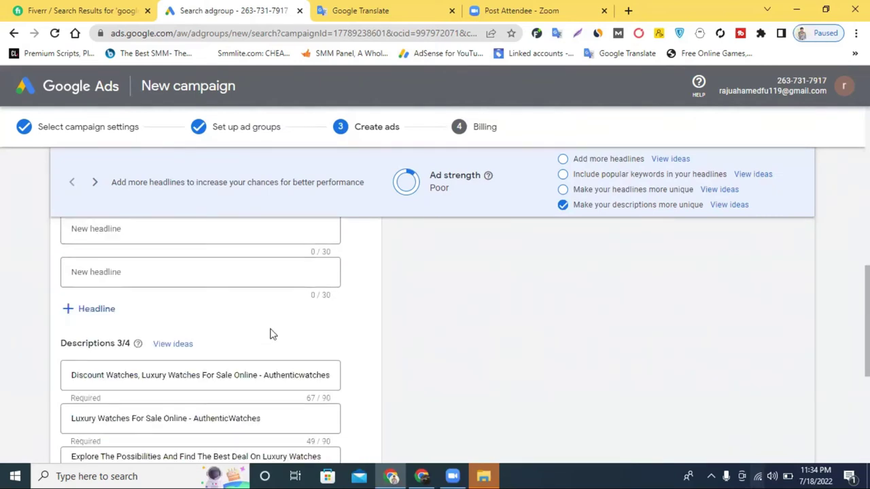
pyautogui.scroll(-1, 244, 345)
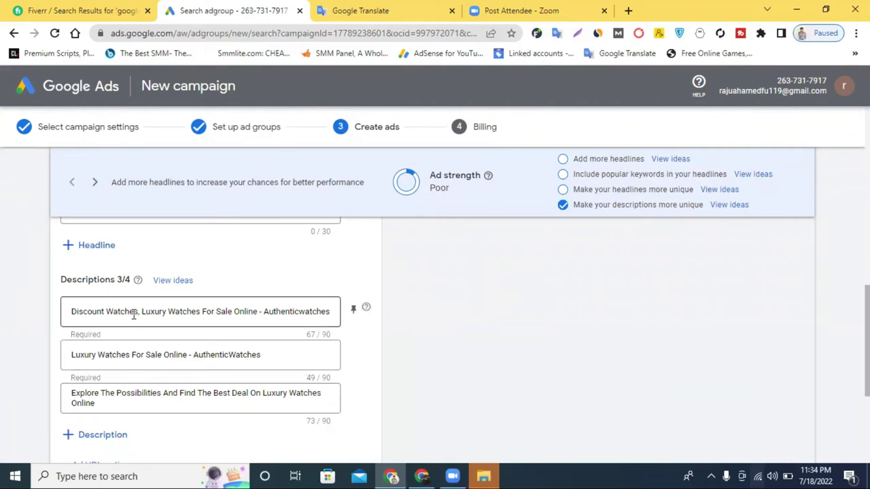
pyautogui.moveTo(111, 400); pyautogui.dragTo(66, 396)
pyautogui.click(115, 401)
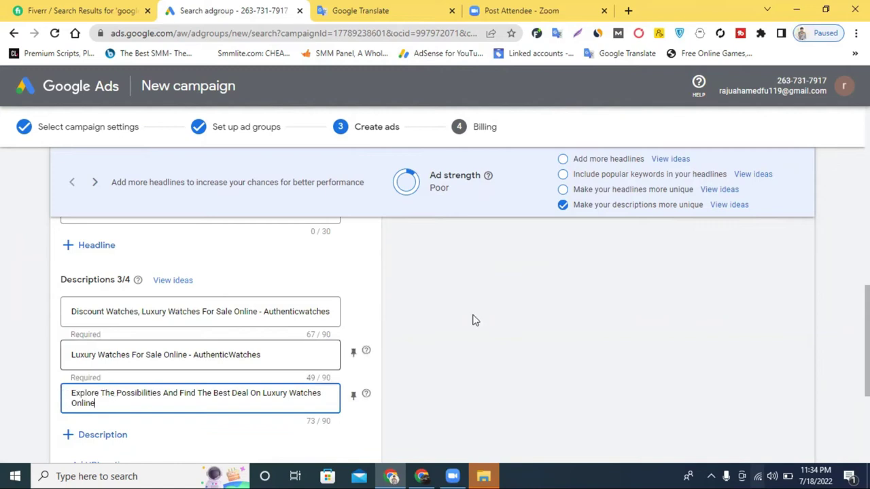
pyautogui.scroll(10, 472, 320)
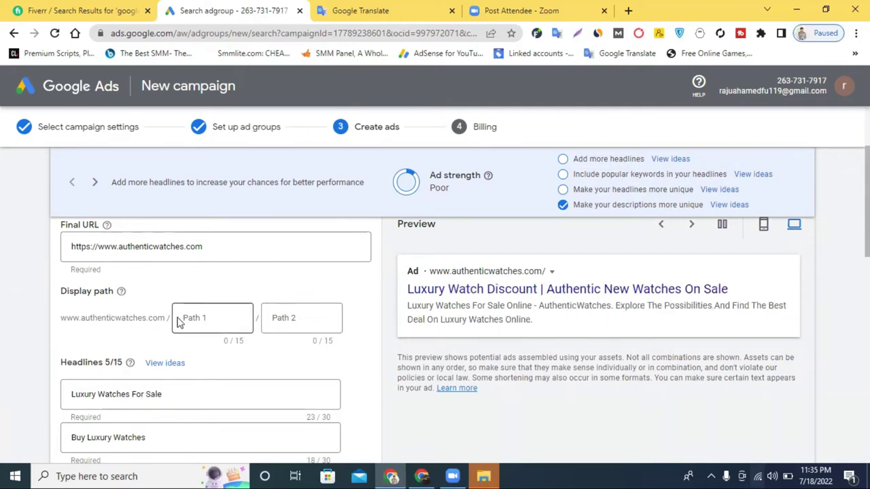
pyautogui.scroll(-2, 193, 319)
pyautogui.scroll(-6, 190, 325)
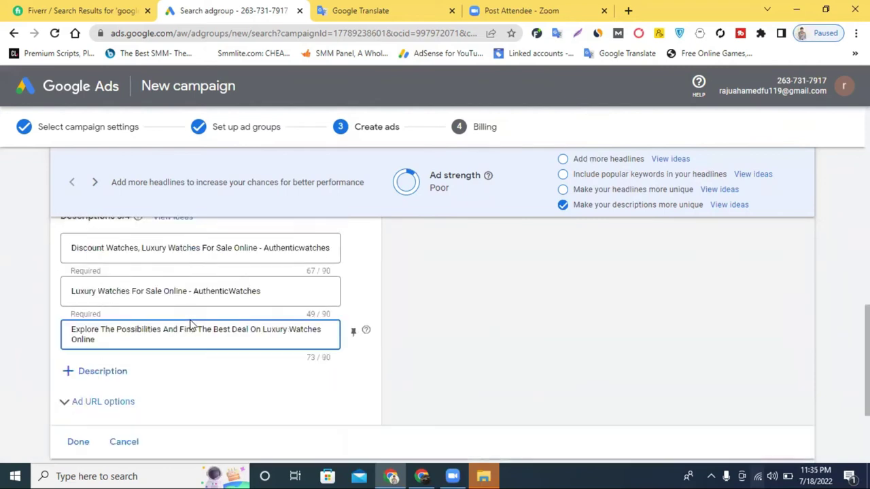
pyautogui.scroll(1, 124, 332)
pyautogui.click(97, 310)
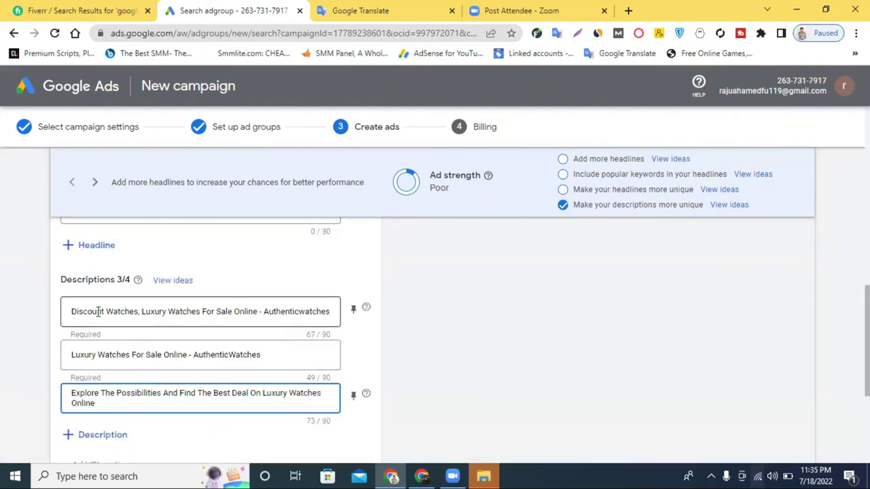
pyautogui.hotkey('ctrl', 'a')
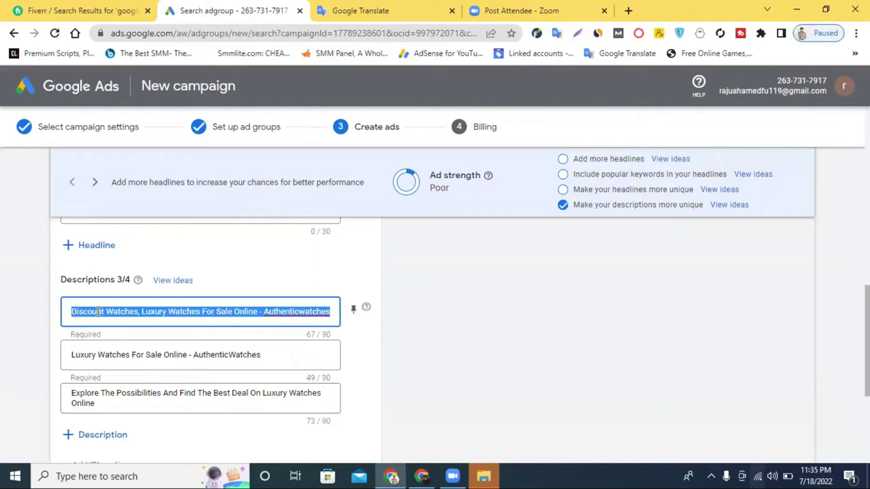
pyautogui.scroll(10, 149, 309)
pyautogui.scroll(-4, 154, 311)
pyautogui.scroll(2, 166, 309)
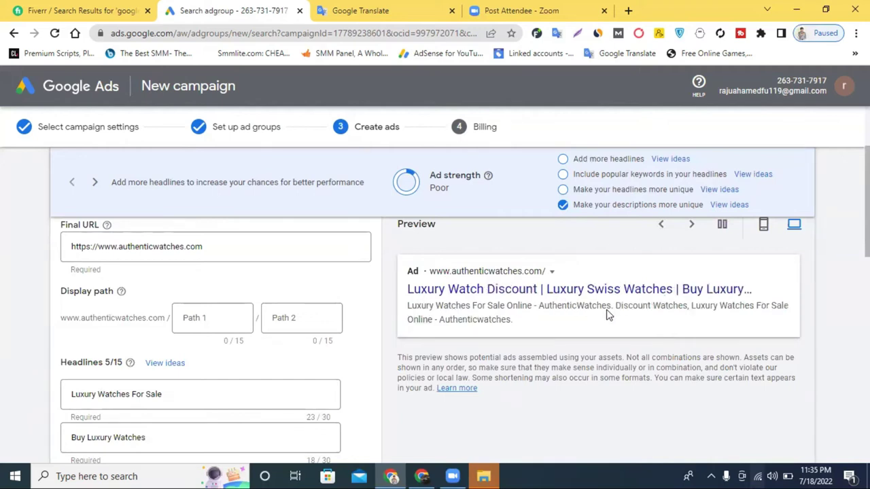
# - Remove the headlines "Authentic New Watches On Sale" and "Luxury Swiss Watches" and check the ad preview
pyautogui.scroll(-2, 209, 365)
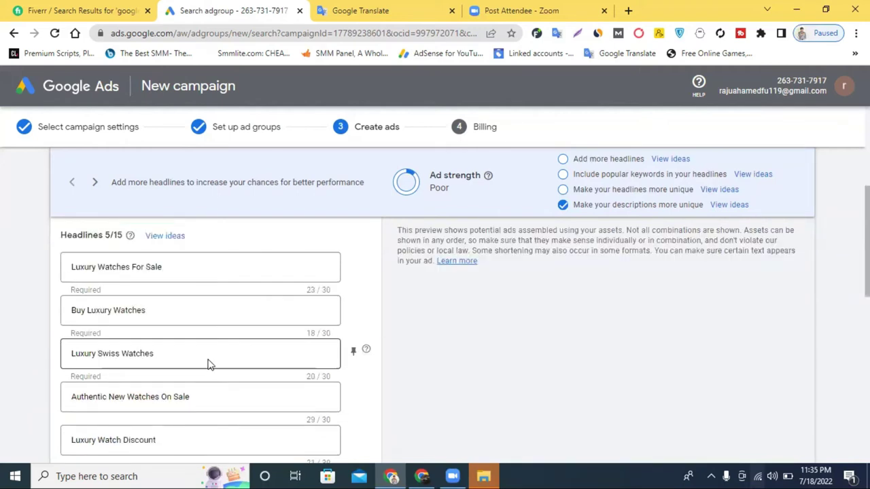
pyautogui.scroll(-1, 183, 384)
pyautogui.click(177, 333)
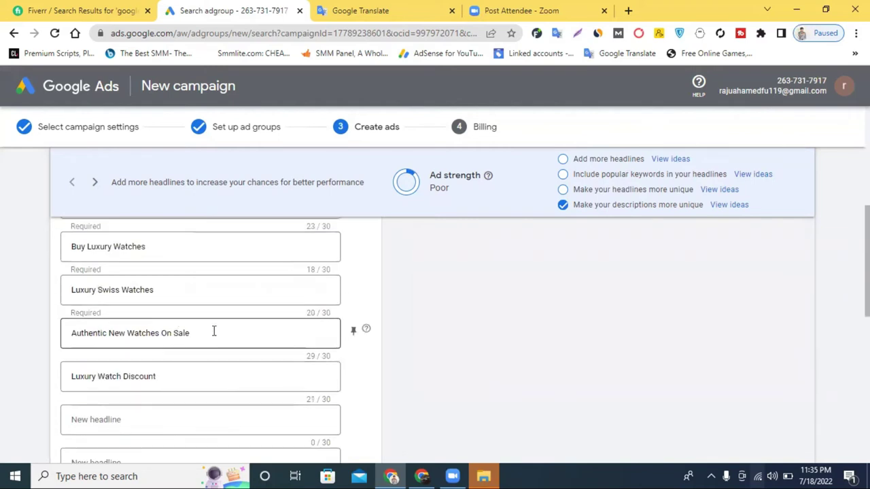
pyautogui.moveTo(214, 333); pyautogui.dragTo(60, 337)
pyautogui.press('BackSpace')
pyautogui.click(66, 289)
pyautogui.tripleClick(116, 289)
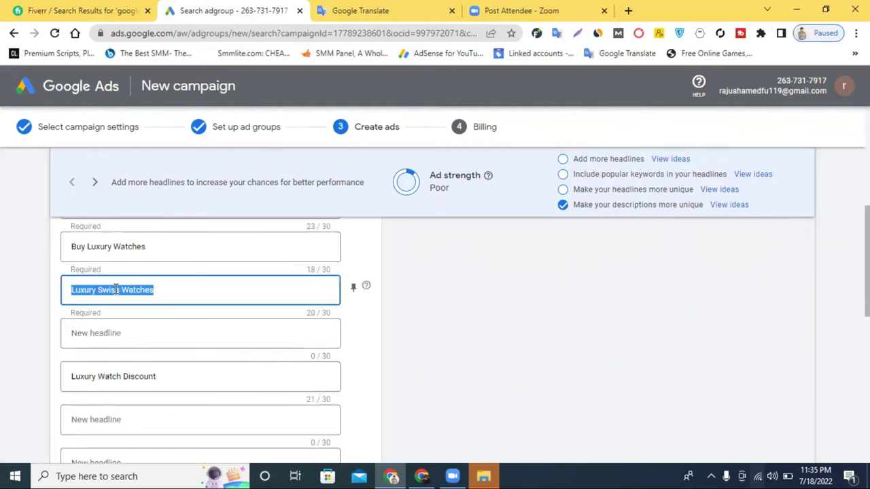
pyautogui.press('BackSpace')
pyautogui.scroll(1, 129, 303)
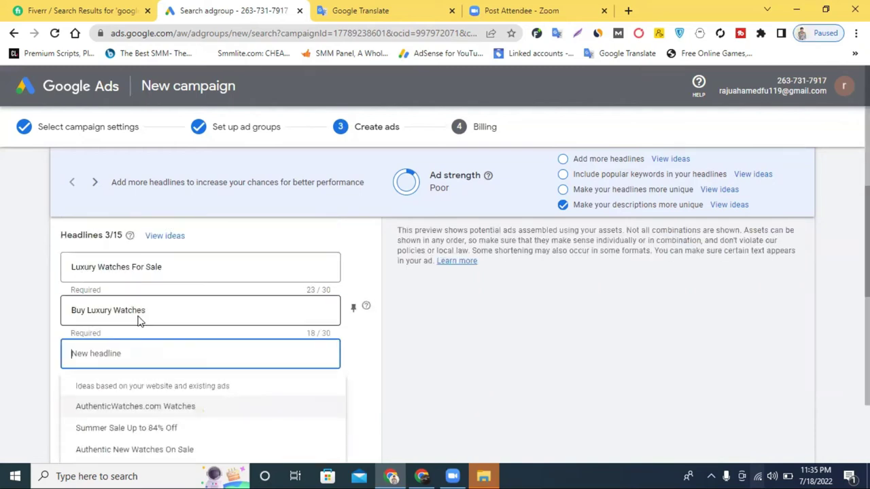
pyautogui.scroll(3, 528, 317)
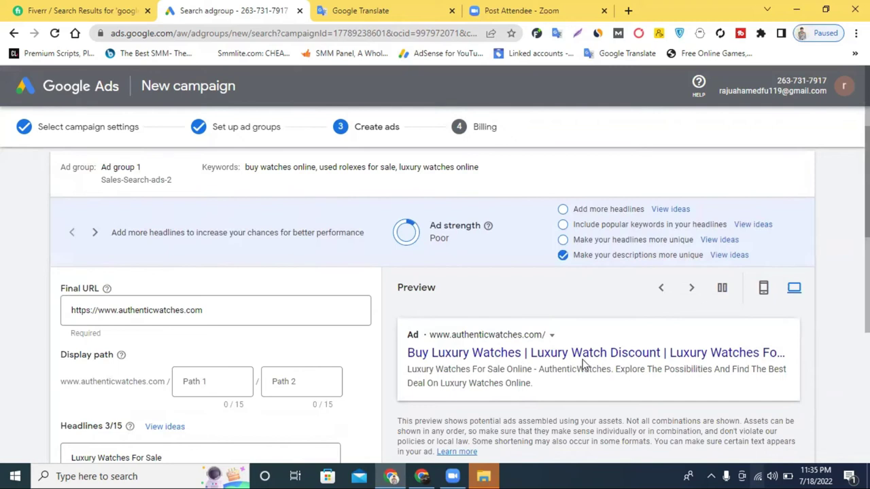
# - Look over the ad's descriptions and suggested headlines, then finish editing the responsive search ad
pyautogui.scroll(-10, 269, 346)
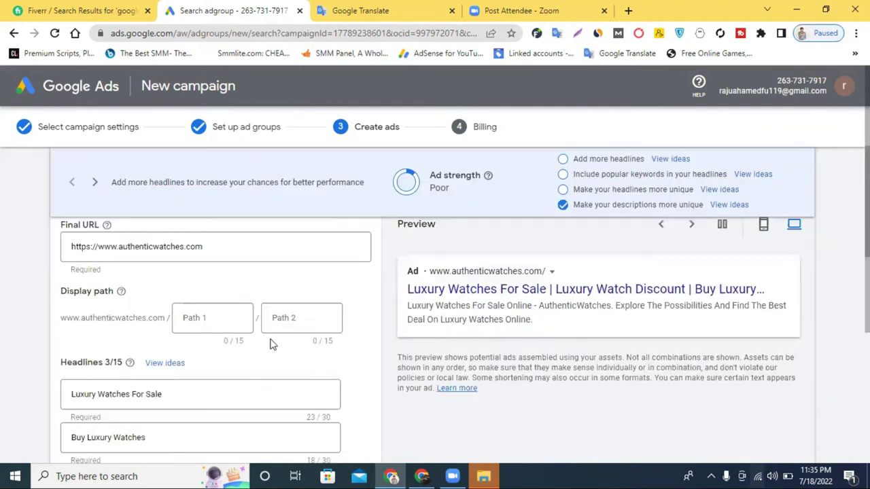
pyautogui.scroll(2, 270, 277)
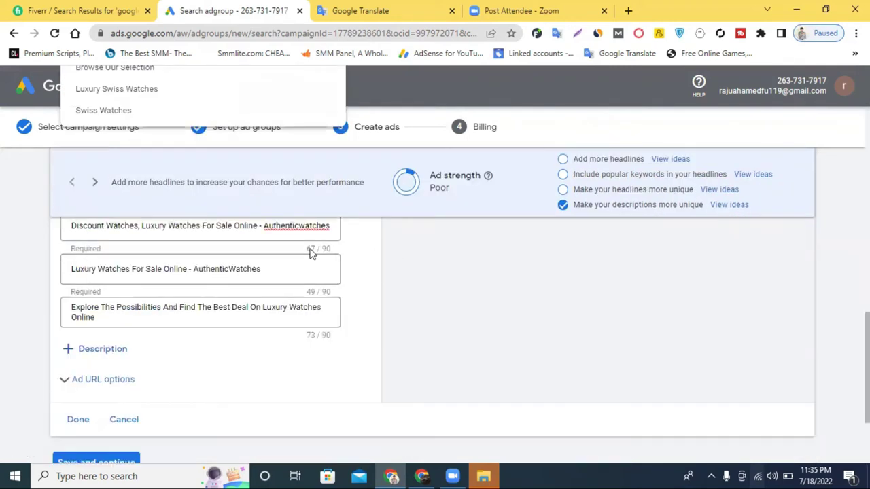
pyautogui.scroll(3, 289, 291)
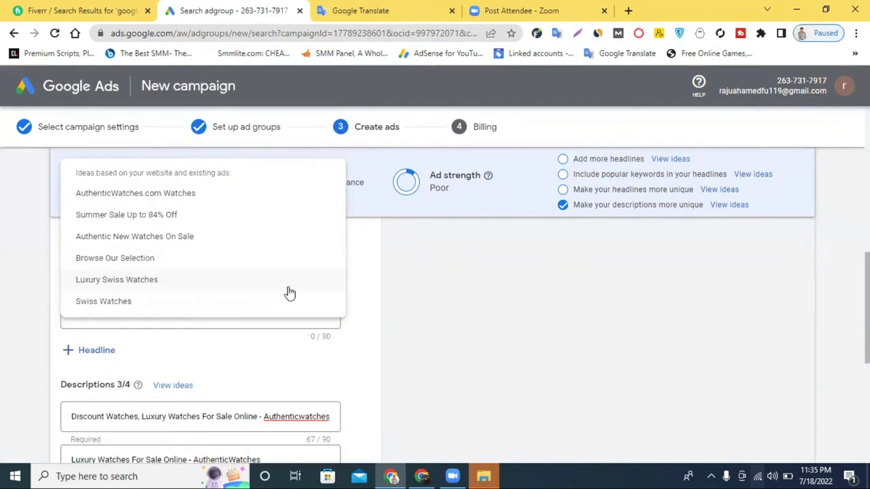
pyautogui.scroll(-5, 382, 326)
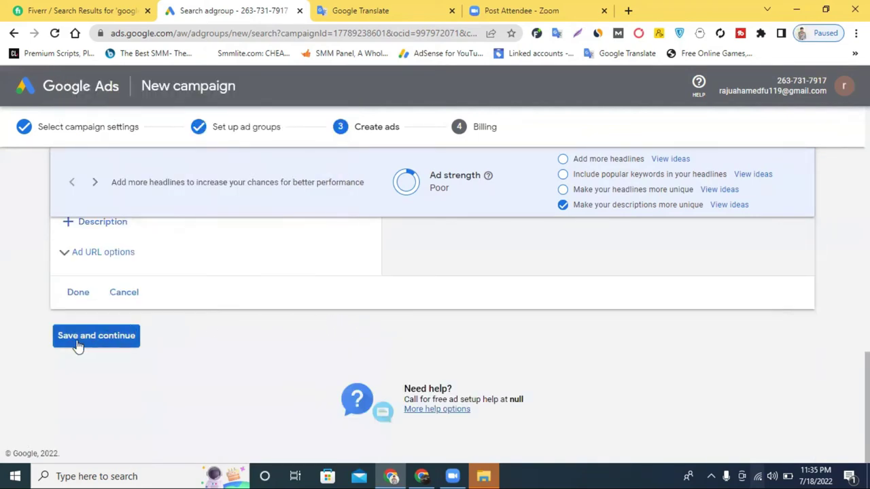
pyautogui.click(79, 298)
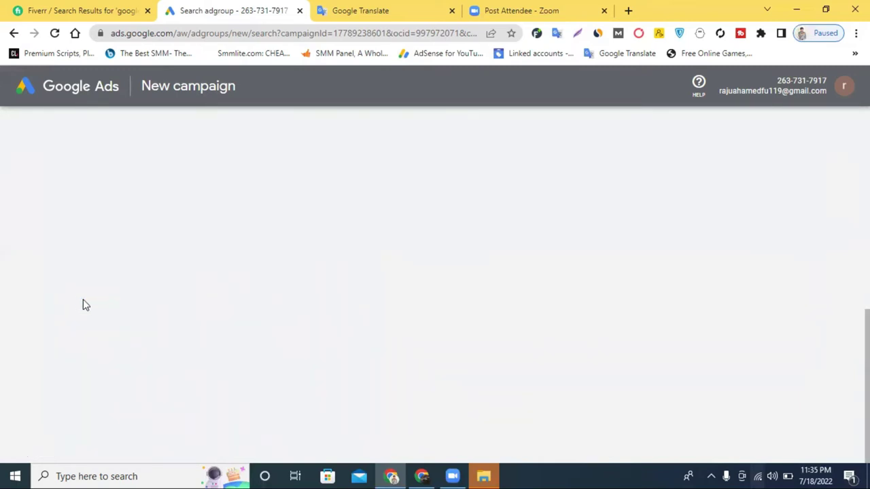
# - Return to the campaign settings of Sales-Search-2, set the average daily budget to $50, and save to continue to ad groups
pyautogui.click(13, 35)
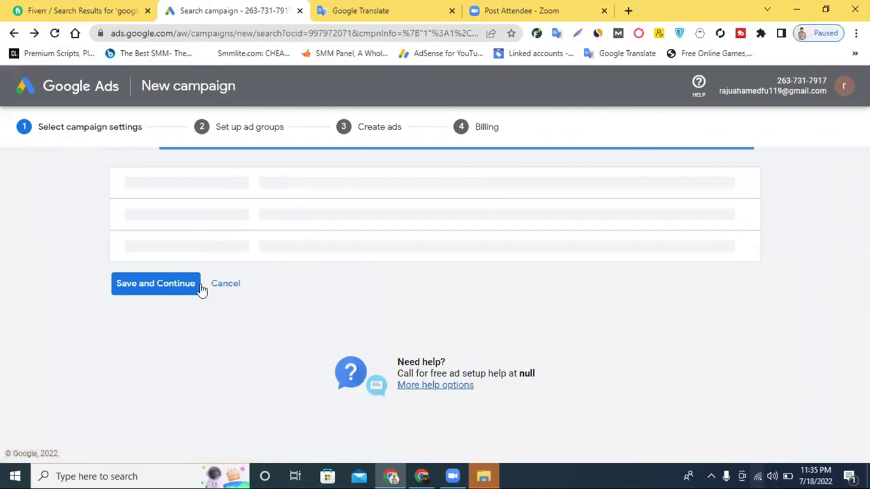
pyautogui.scroll(-15, 318, 173)
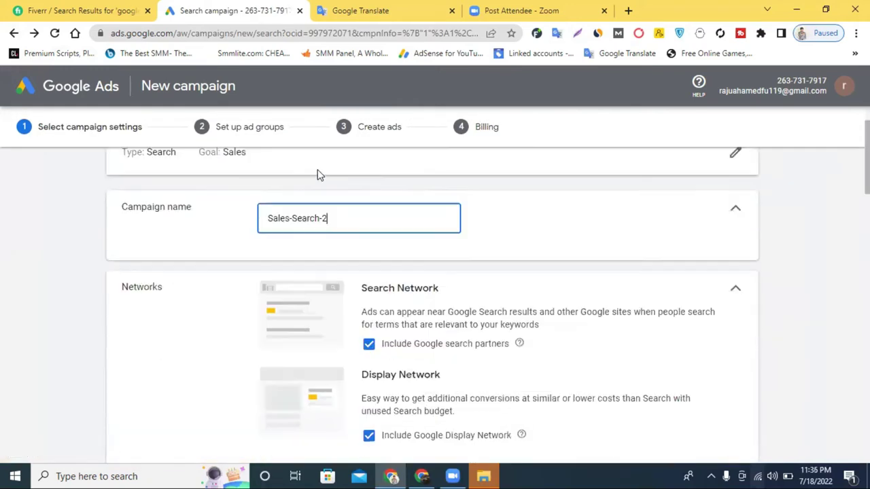
pyautogui.click(153, 310)
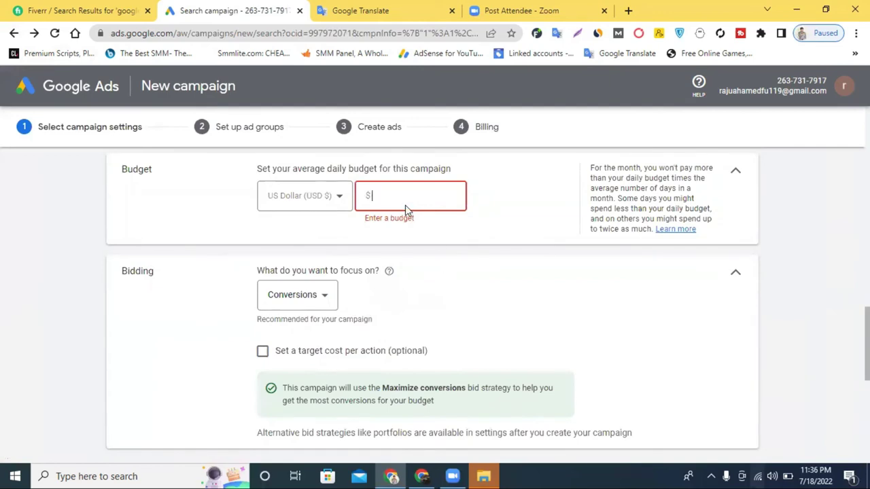
pyautogui.write('50')
pyautogui.scroll(-10, 353, 225)
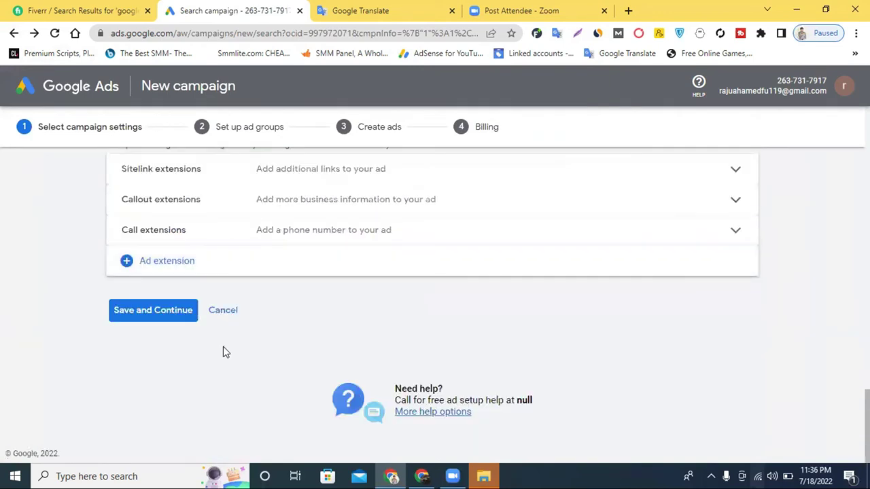
pyautogui.click(157, 312)
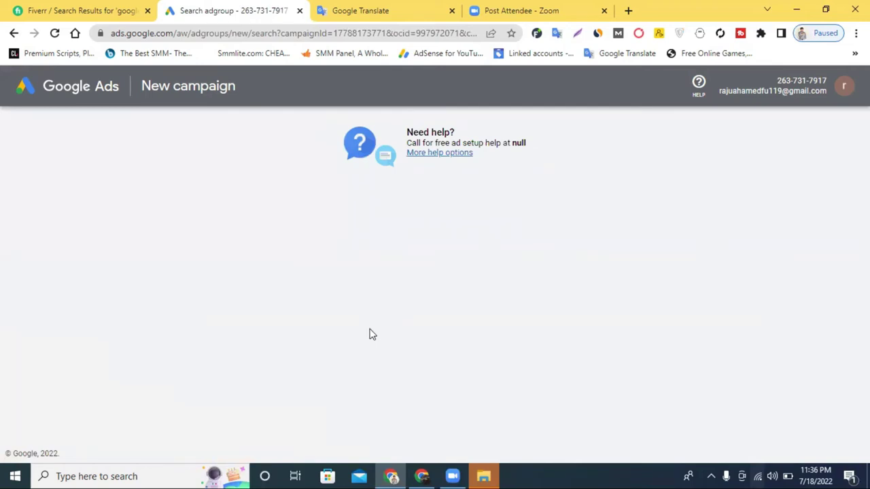
# - Save the ad group with its suggested keywords and the prefilled responsive search ad, continuing to the billing setup
pyautogui.scroll(-7, 371, 332)
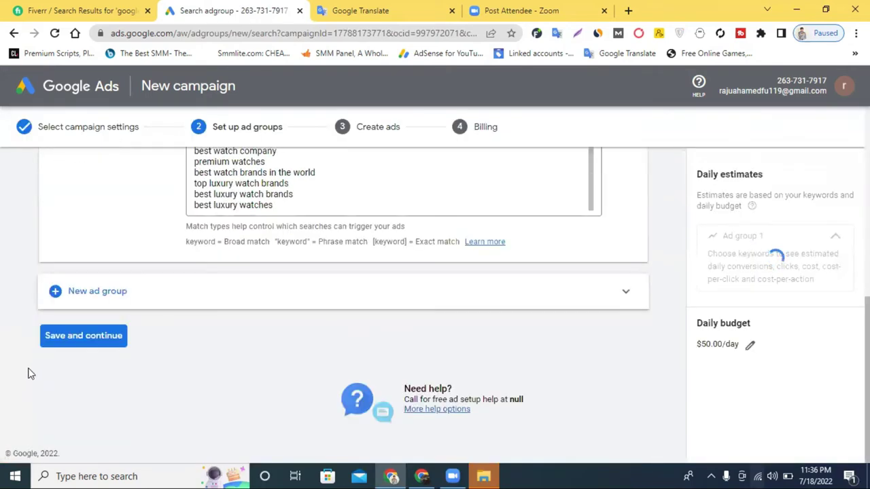
pyautogui.click(99, 340)
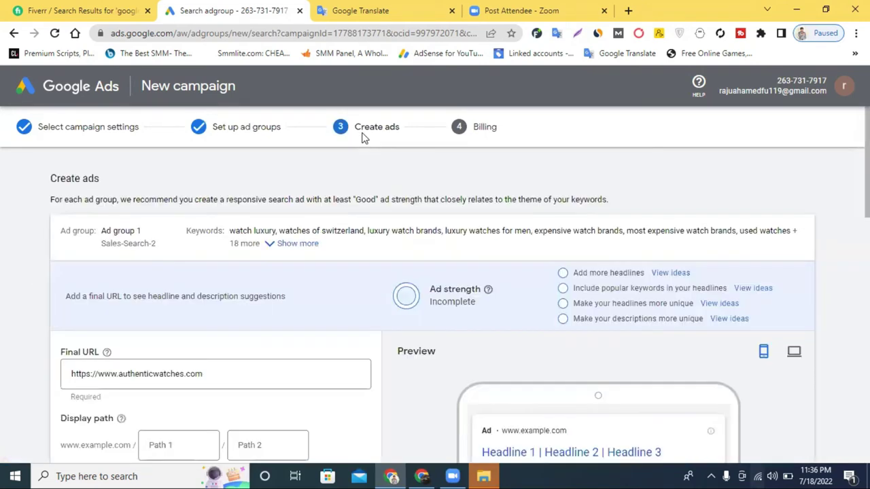
pyautogui.scroll(-15, 192, 245)
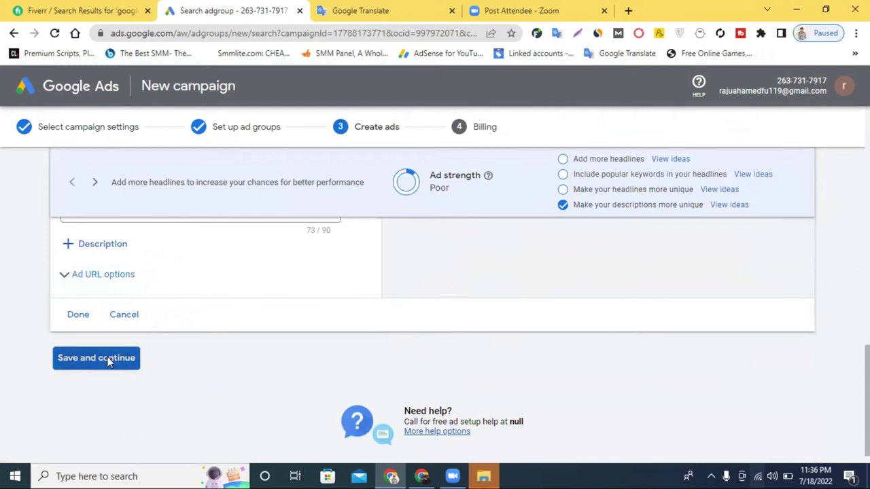
pyautogui.click(109, 361)
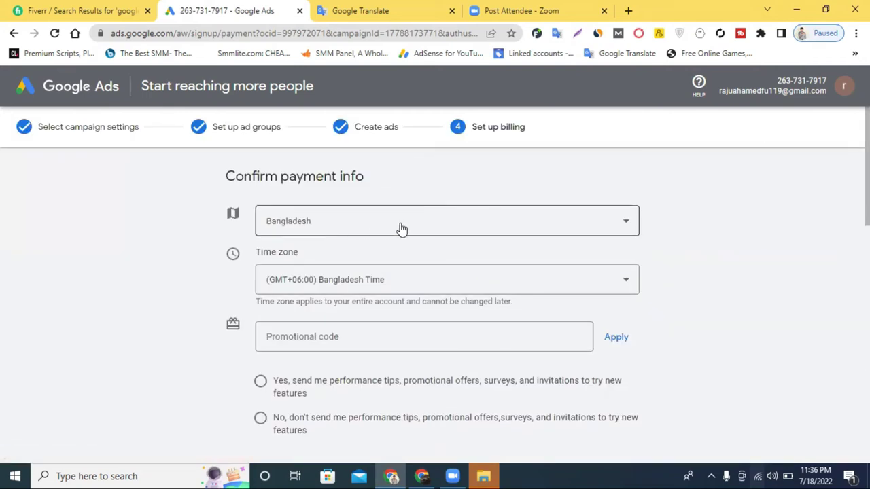
# - Set the billing country in the payment info to United States
pyautogui.click(334, 229)
pyautogui.scroll(-5, 350, 281)
pyautogui.scroll(-20, 349, 280)
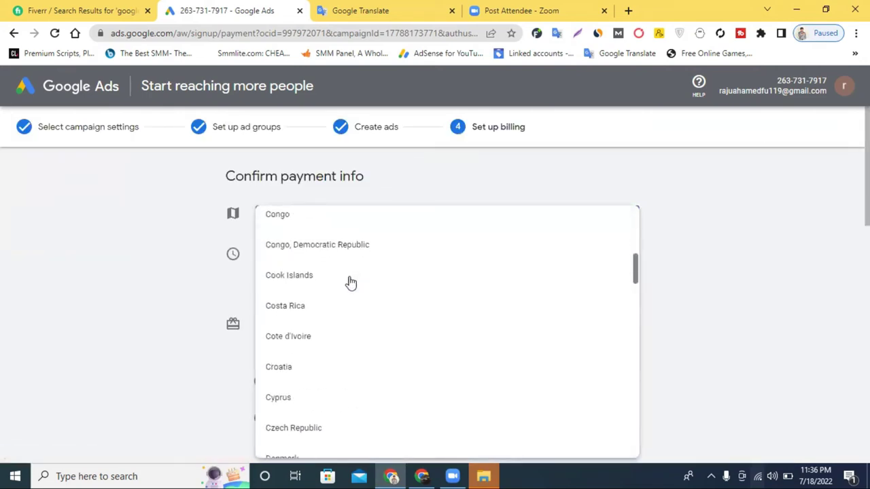
pyautogui.scroll(-20, 354, 291)
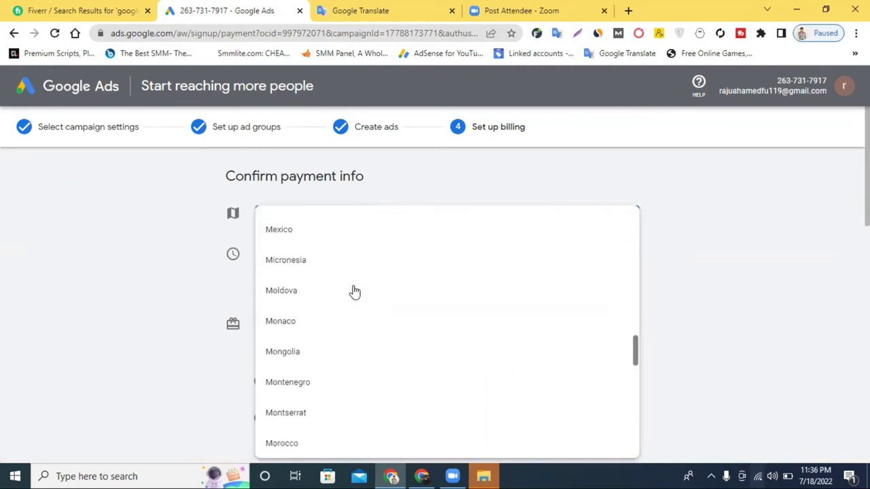
pyautogui.scroll(-15, 354, 291)
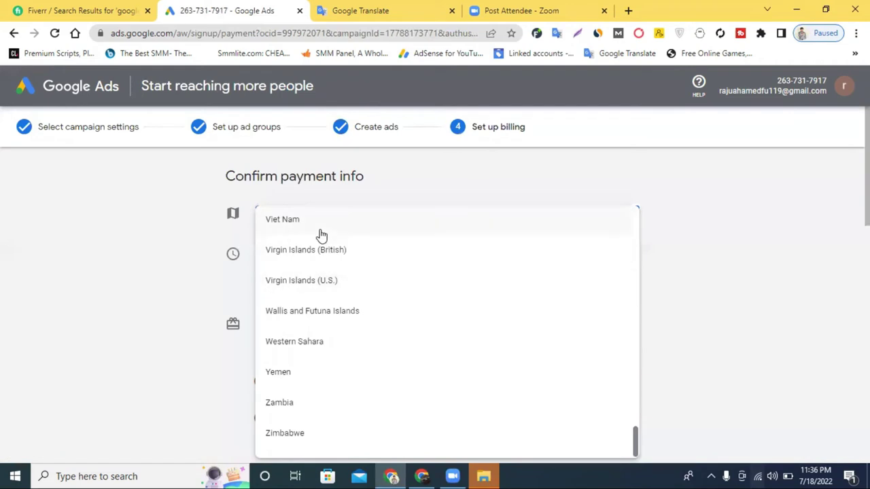
pyautogui.scroll(2, 318, 237)
pyautogui.scroll(1, 317, 276)
pyautogui.scroll(3, 305, 260)
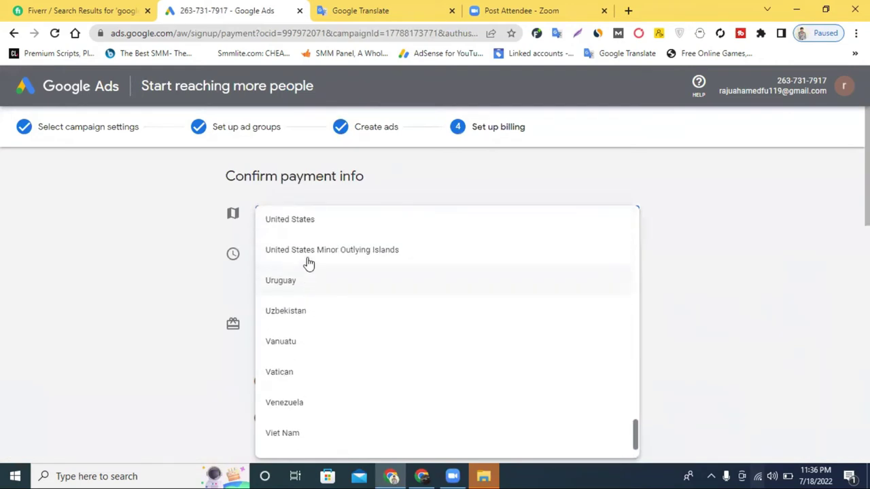
pyautogui.click(312, 324)
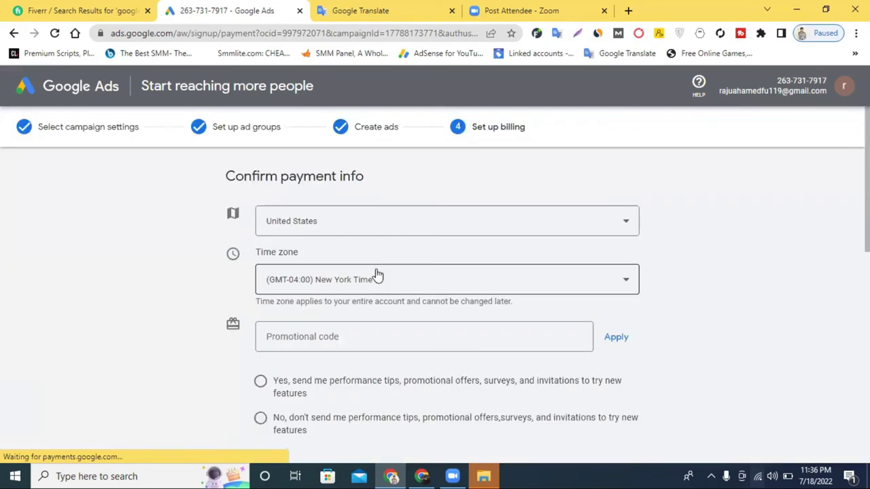
# - Opt in to performance tips, promotional offers, surveys and invitations, leaving the promotional code empty
pyautogui.scroll(-1, 340, 293)
pyautogui.click(329, 272)
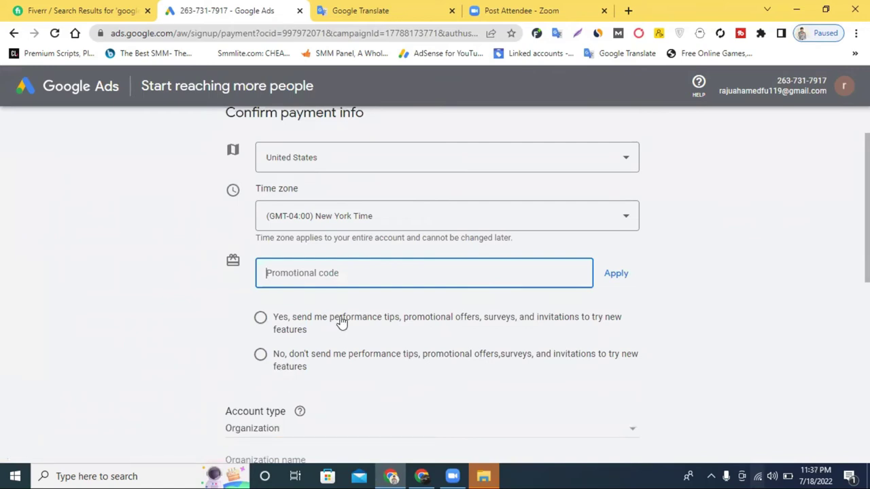
pyautogui.click(262, 319)
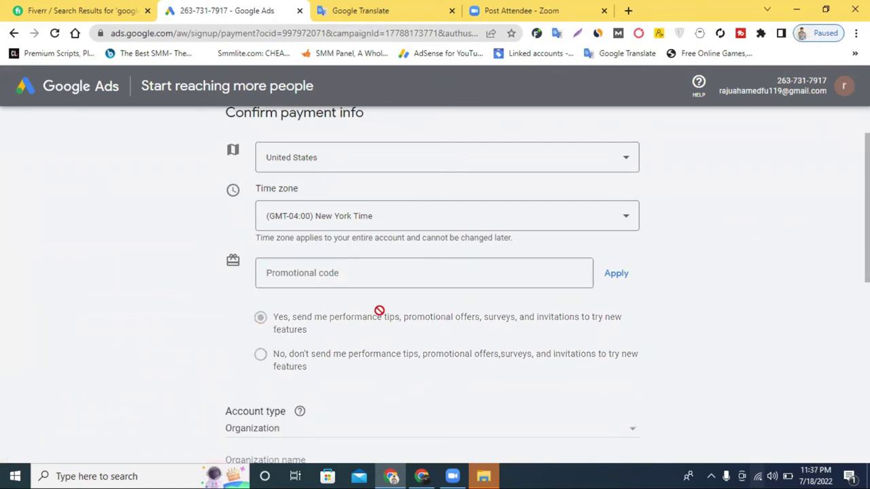
# - Set the account type to Individual and try to submit the billing form without card details
pyautogui.scroll(-2, 408, 316)
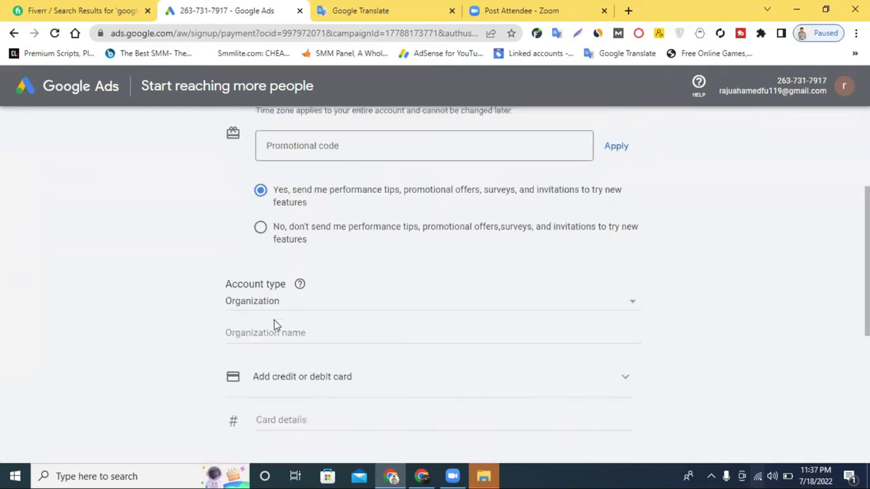
pyautogui.click(373, 306)
pyautogui.click(284, 285)
pyautogui.scroll(-2, 357, 308)
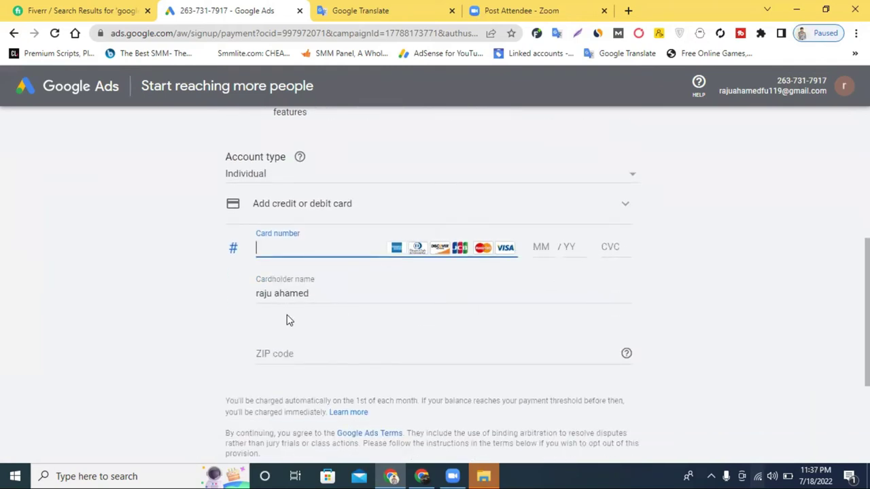
pyautogui.scroll(-3, 272, 306)
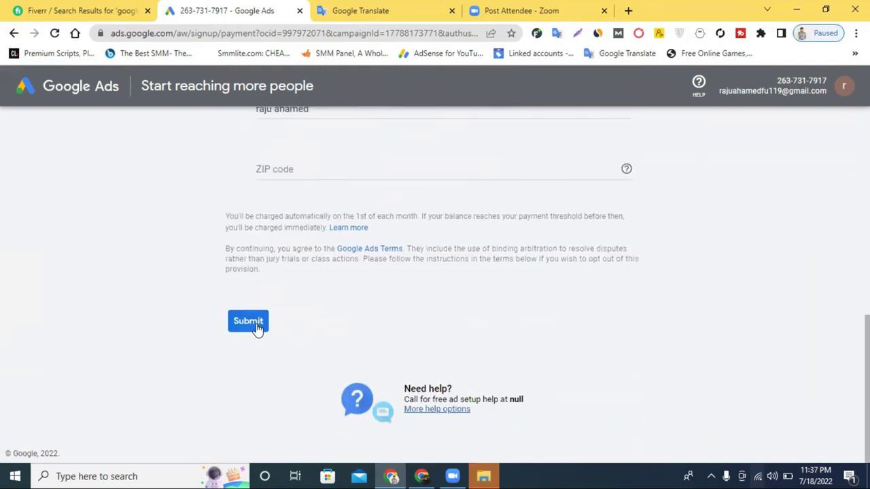
pyautogui.click(248, 321)
# - Review the whole billing form, from country and time zone to the card details and terms
pyautogui.scroll(10, 56, 247)
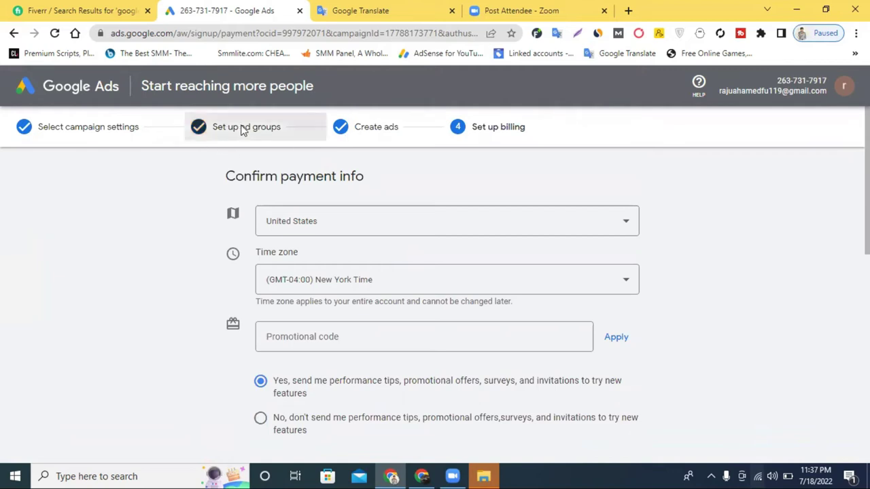
pyautogui.scroll(-7, 306, 188)
pyautogui.scroll(7, 305, 188)
pyautogui.scroll(-8, 453, 411)
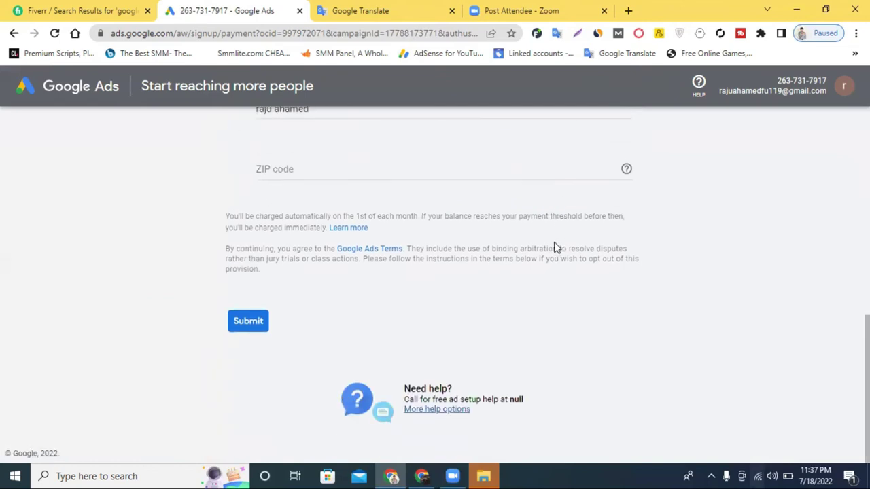
pyautogui.scroll(10, 424, 239)
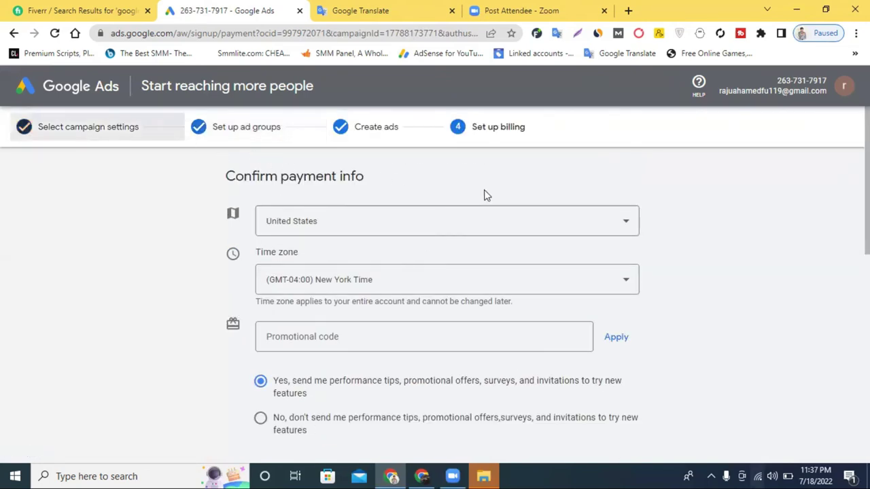
pyautogui.scroll(-3, 483, 195)
pyautogui.scroll(3, 484, 195)
pyautogui.scroll(-8, 414, 266)
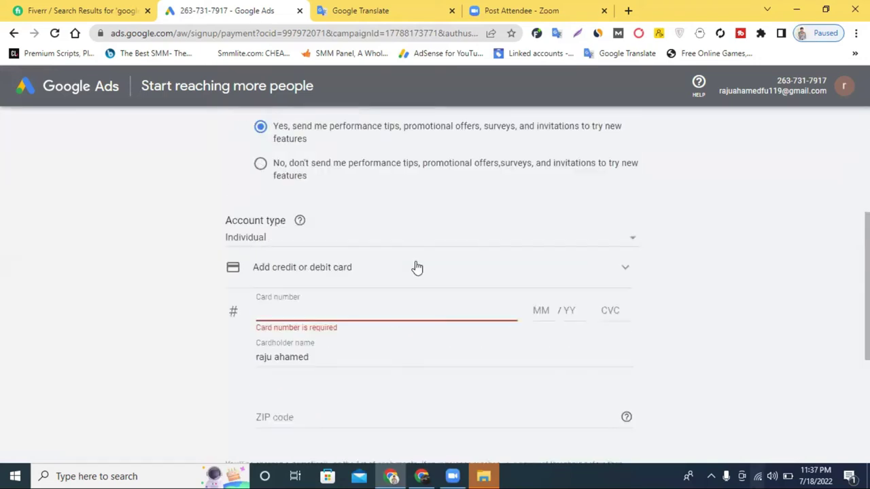
pyautogui.scroll(8, 414, 263)
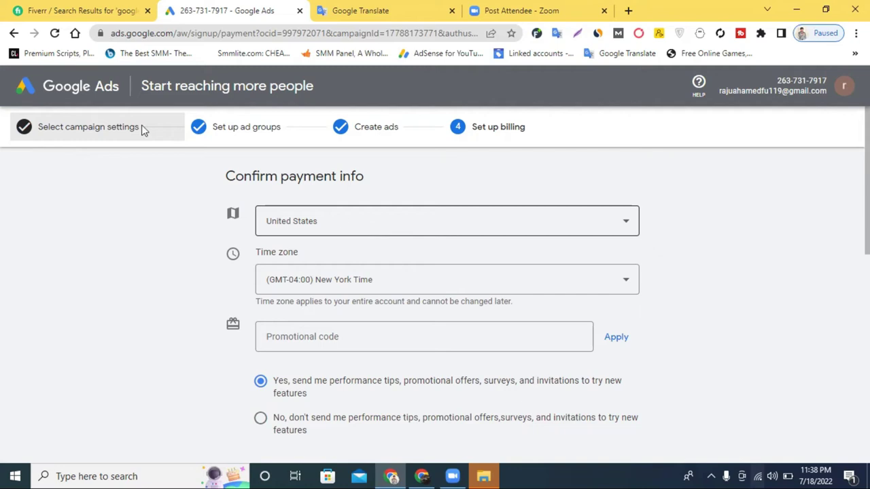
# - Switch to the Fiverr results for "google search ads" and look over the gigs and their starting prices
pyautogui.click(113, 8)
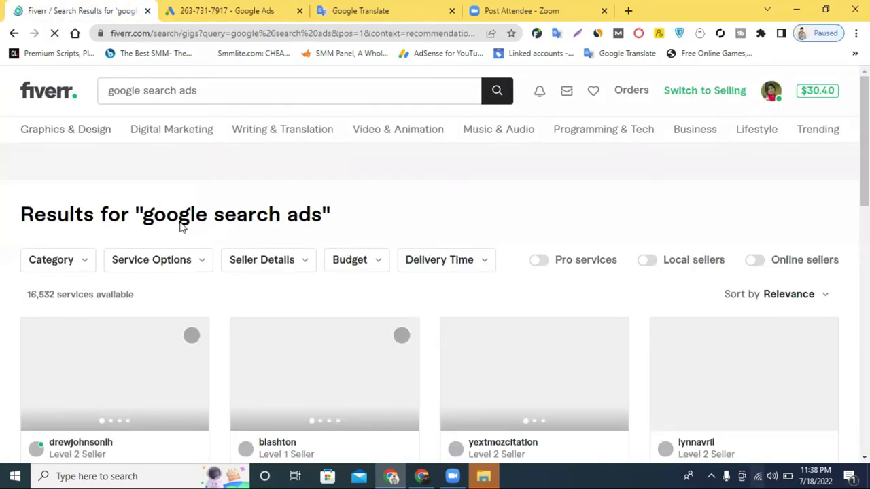
pyautogui.scroll(-3, 50, 297)
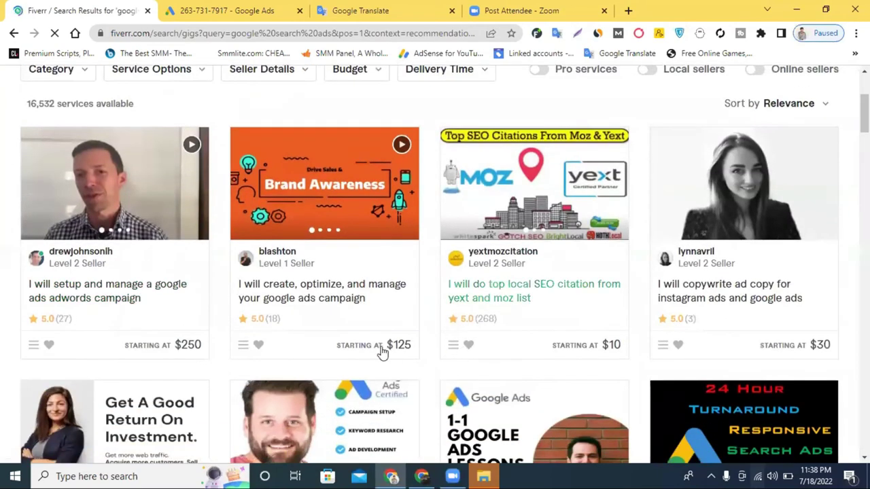
pyautogui.scroll(-3, 228, 282)
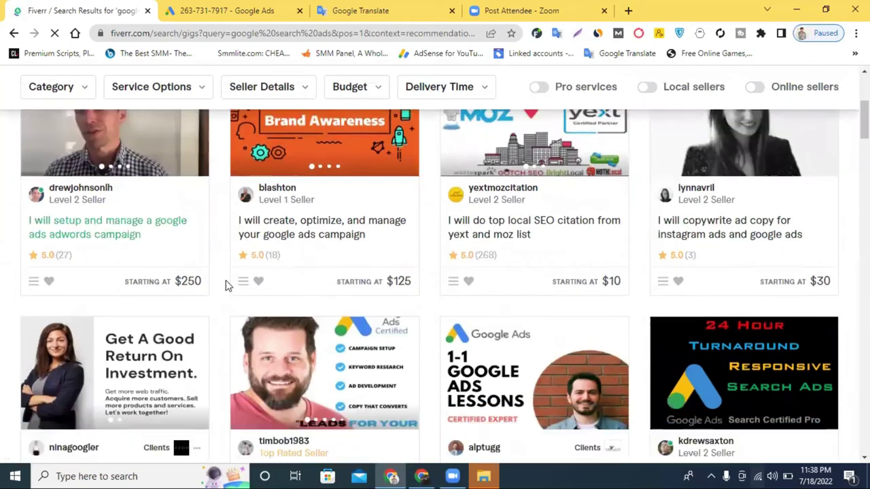
pyautogui.scroll(-2, 408, 381)
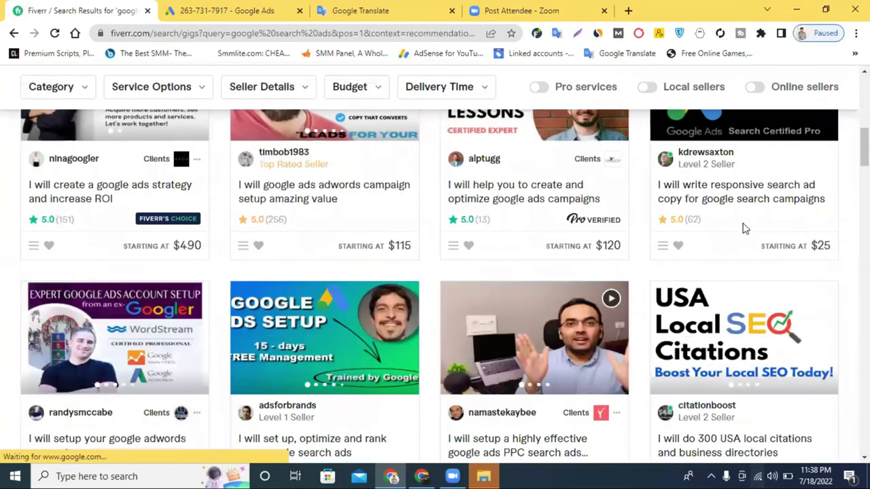
pyautogui.scroll(-1, 761, 224)
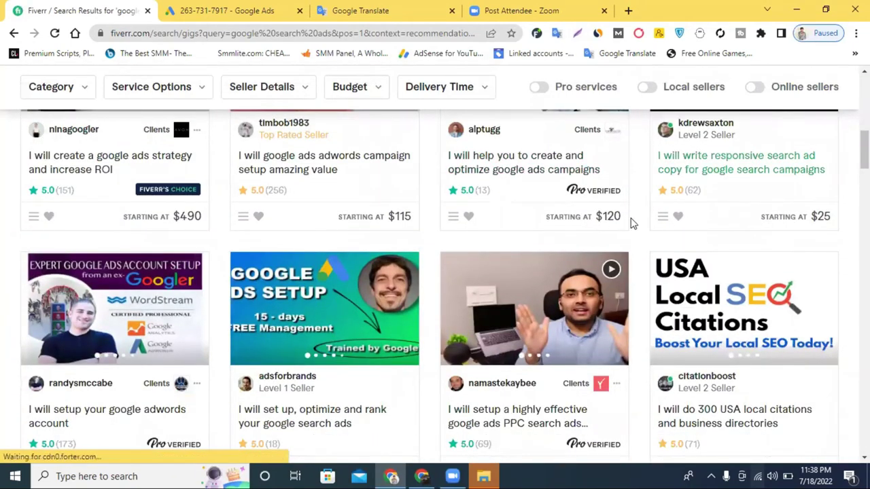
pyautogui.scroll(-4, 640, 228)
pyautogui.scroll(4, 641, 228)
pyautogui.scroll(-7, 640, 229)
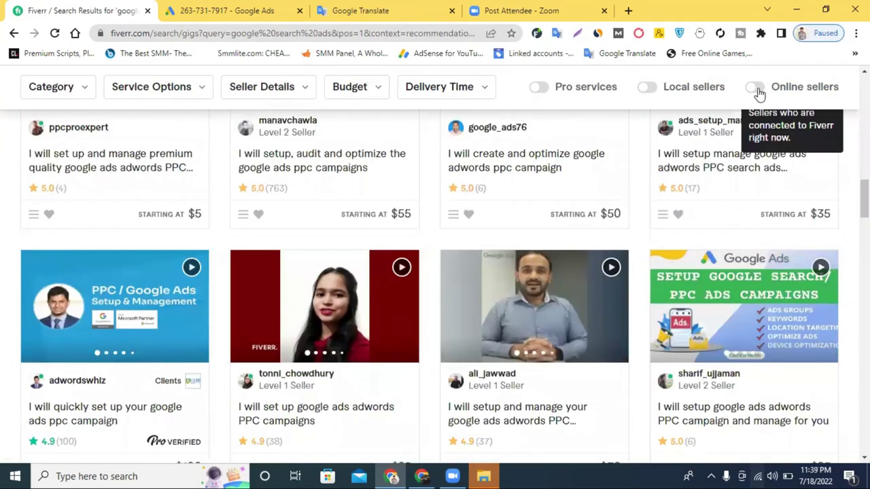
# - Limit the "google search ads" results to online sellers and look over the listed gigs
pyautogui.click(756, 88)
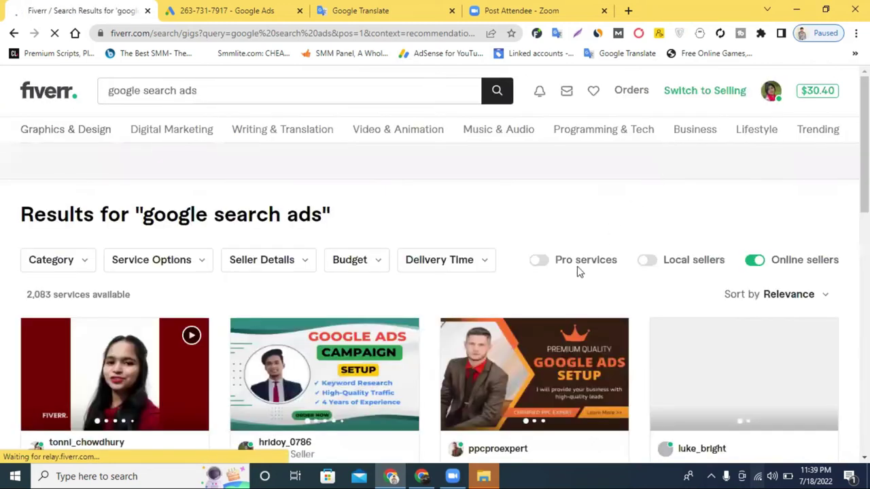
pyautogui.scroll(-4, 576, 271)
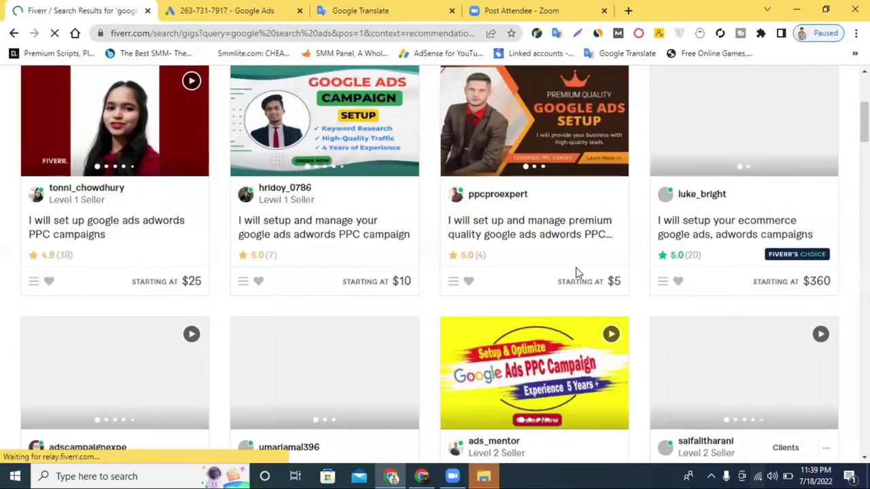
pyautogui.scroll(-1, 575, 268)
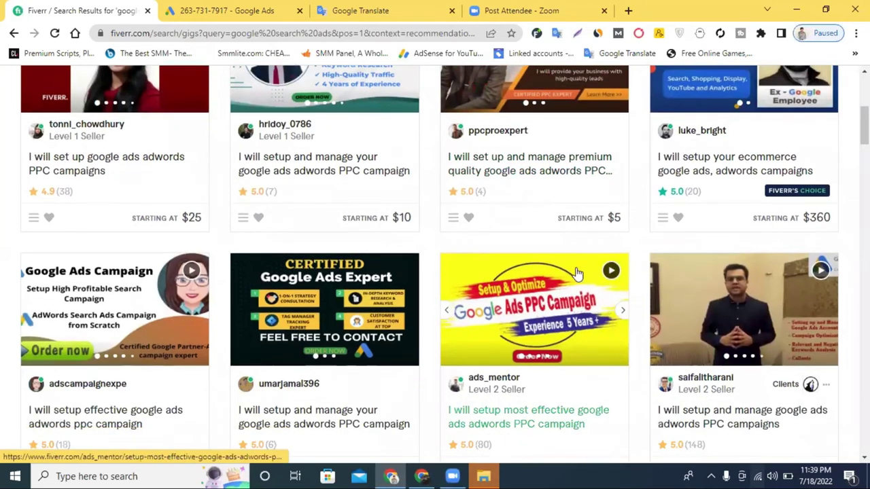
pyautogui.scroll(-5, 793, 252)
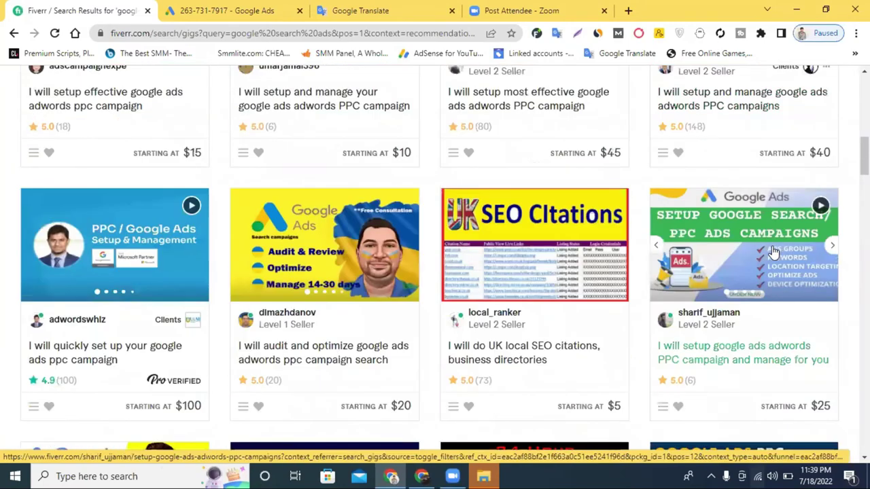
pyautogui.scroll(4, 501, 272)
pyautogui.scroll(5, 82, 278)
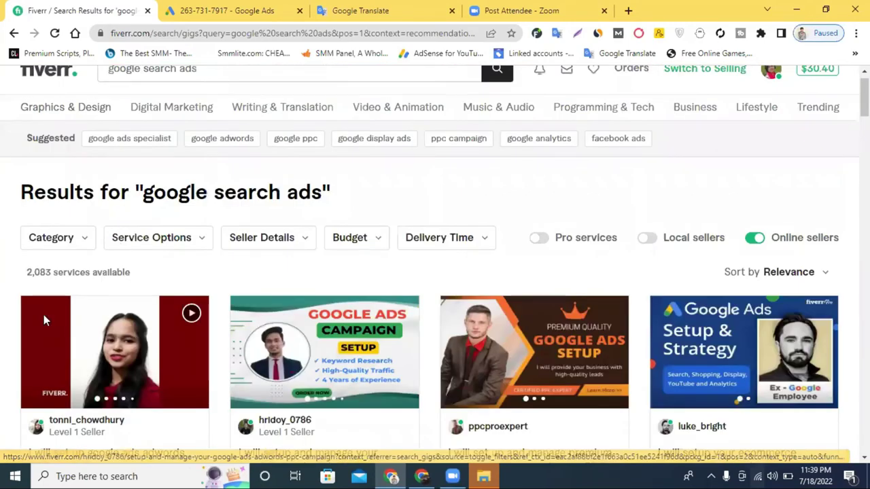
pyautogui.scroll(-1, 50, 295)
pyautogui.scroll(1, 584, 258)
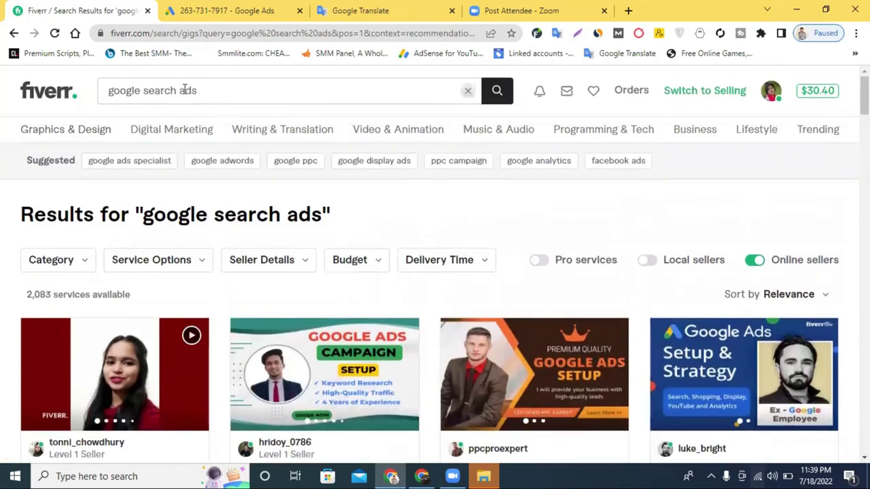
# - Search Fiverr for "google search ads campaign" and check the number of available services
pyautogui.click(218, 90)
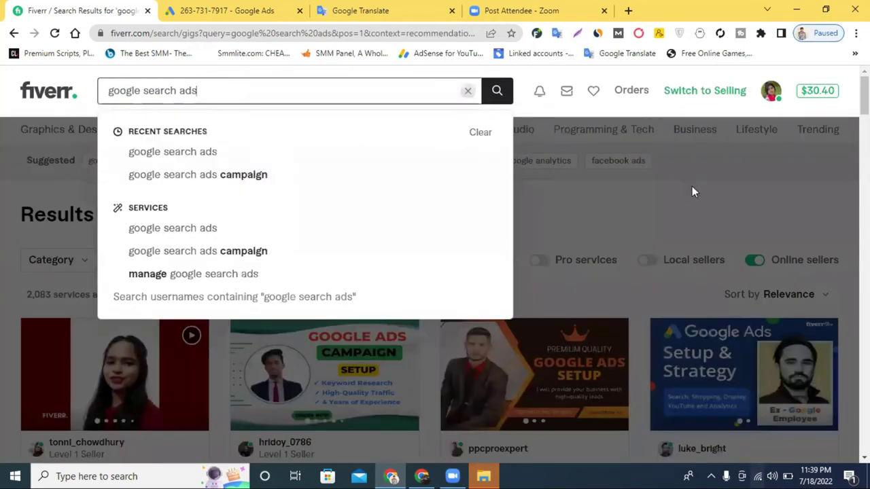
pyautogui.click(255, 181)
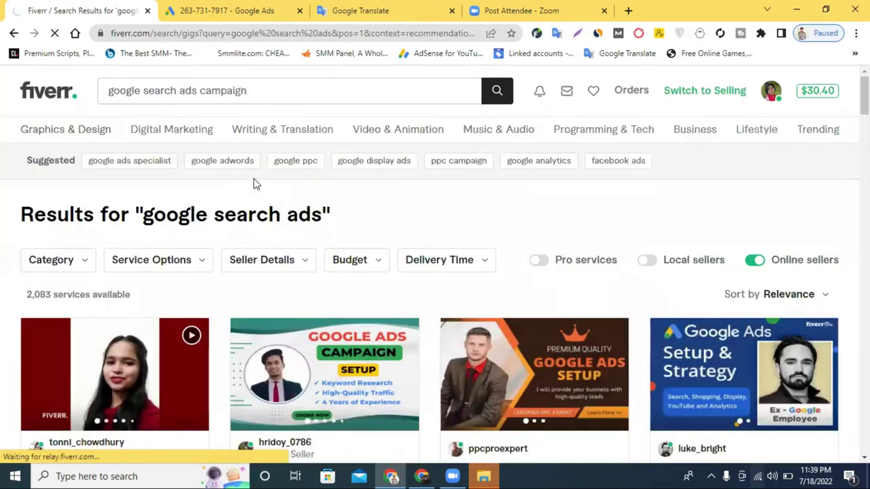
pyautogui.scroll(-1, 42, 298)
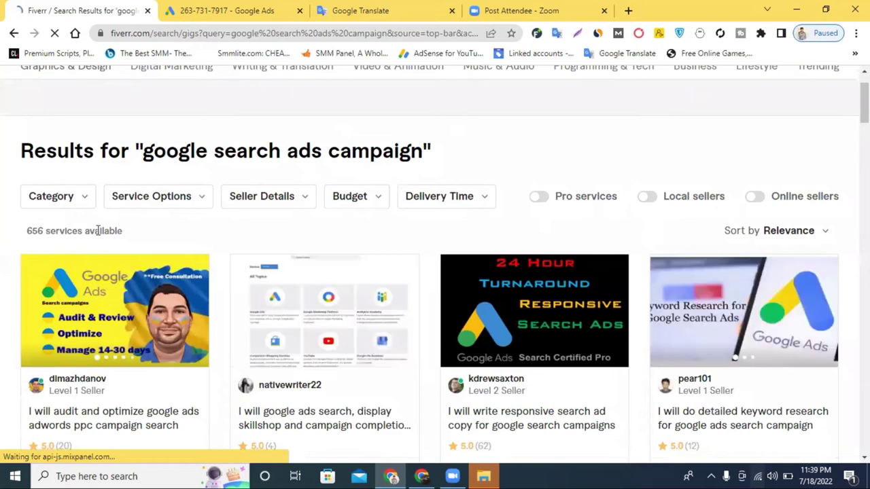
pyautogui.moveTo(127, 231); pyautogui.dragTo(24, 231)
pyautogui.click(196, 233)
pyautogui.scroll(-3, 244, 262)
pyautogui.scroll(3, 53, 231)
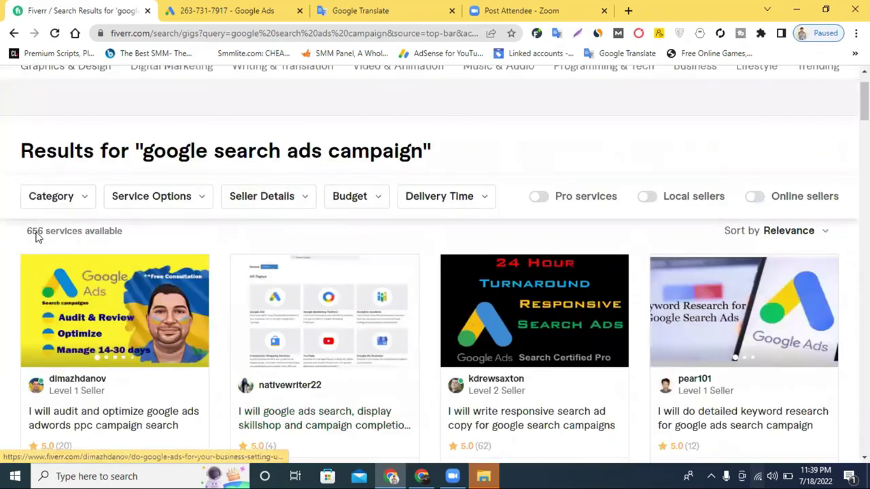
pyautogui.moveTo(42, 231); pyautogui.dragTo(26, 231)
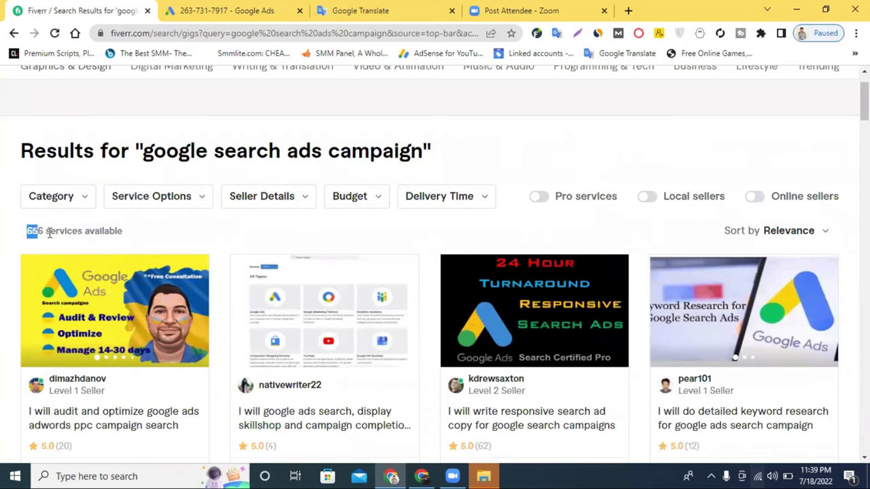
# - Show only online sellers for "google search ads campaign" and browse their gigs
pyautogui.click(755, 197)
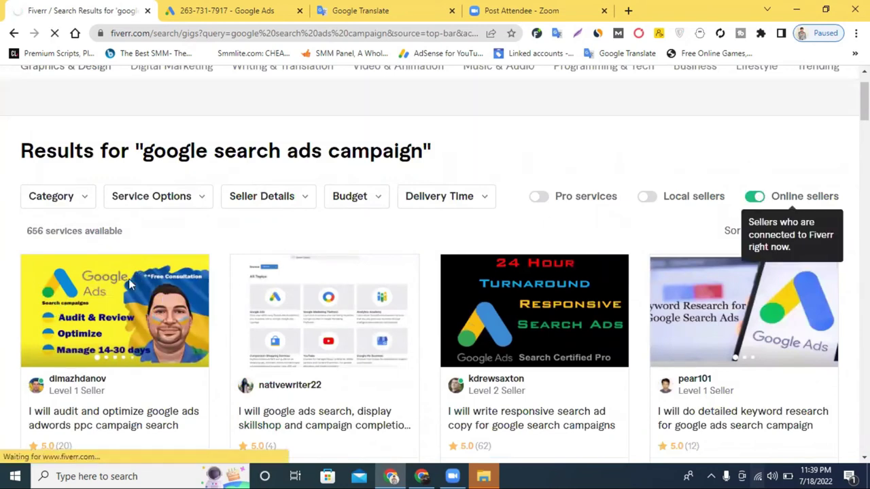
pyautogui.scroll(-1, 52, 303)
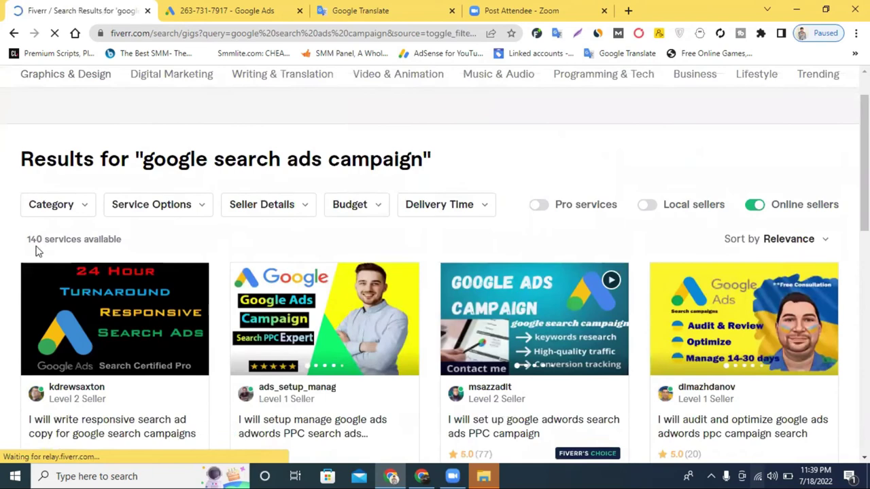
pyautogui.scroll(-11, 381, 290)
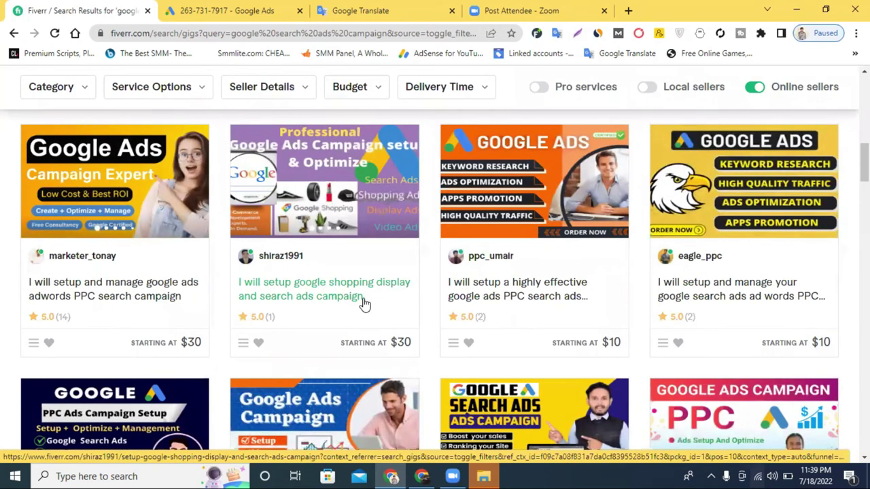
# - Look through the online sellers' gigs for "google search ads campaign", comparing their titles, ratings and starting prices
pyautogui.scroll(4, 367, 302)
pyautogui.scroll(7, 377, 297)
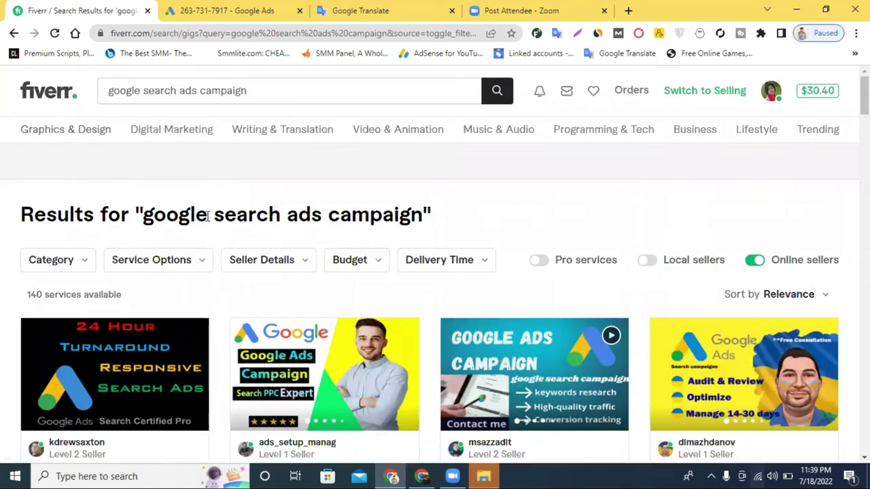
pyautogui.scroll(-5, 444, 218)
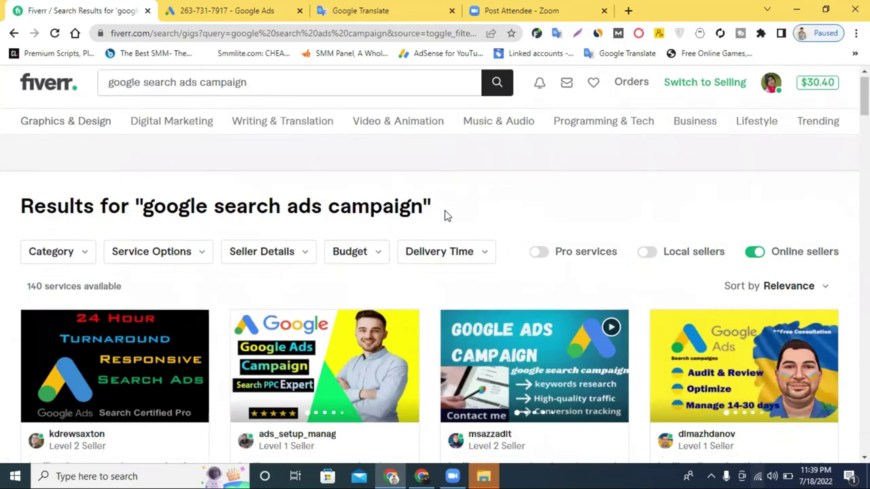
pyautogui.scroll(5, 446, 224)
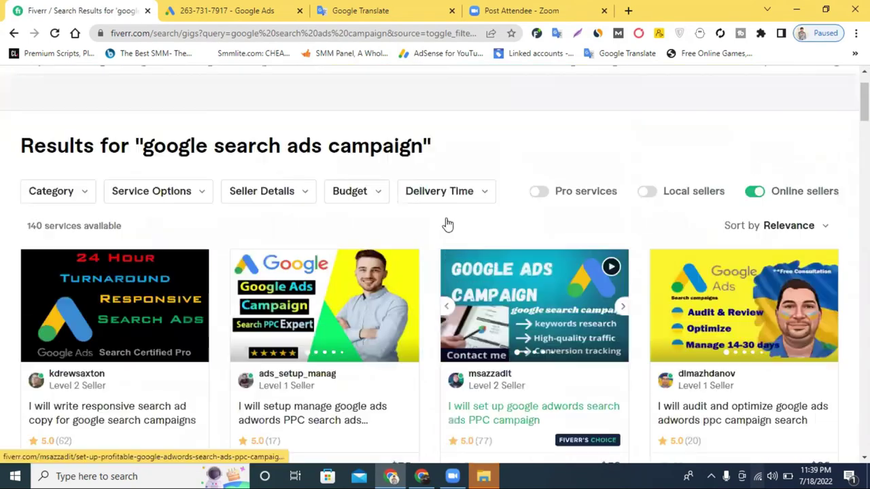
pyautogui.scroll(-4, 497, 218)
pyautogui.scroll(-9, 498, 216)
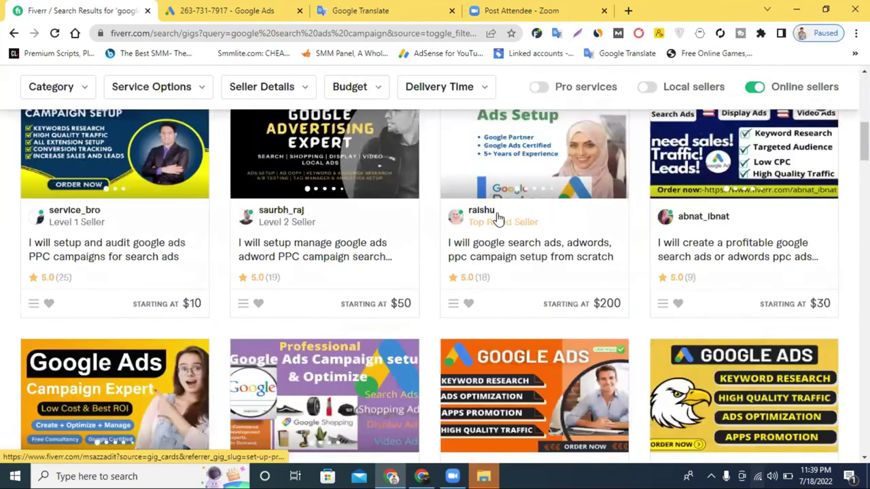
pyautogui.scroll(-7, 498, 219)
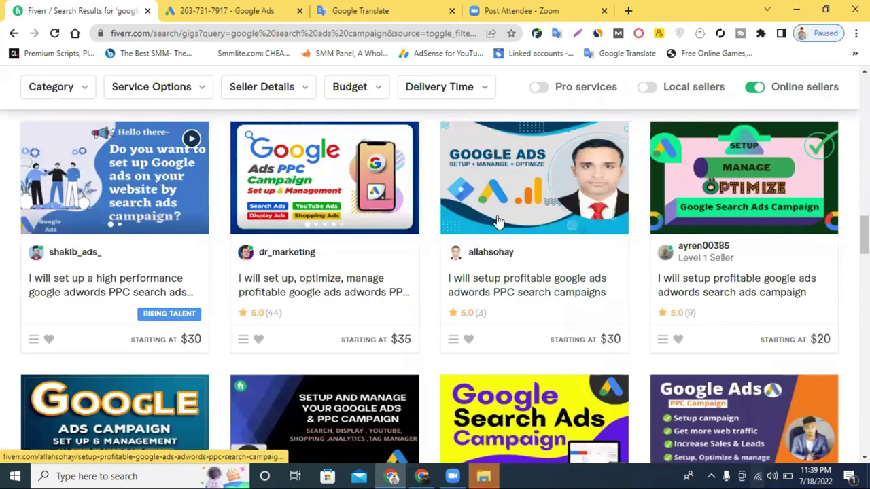
pyautogui.scroll(-4, 498, 219)
pyautogui.scroll(-4, 498, 221)
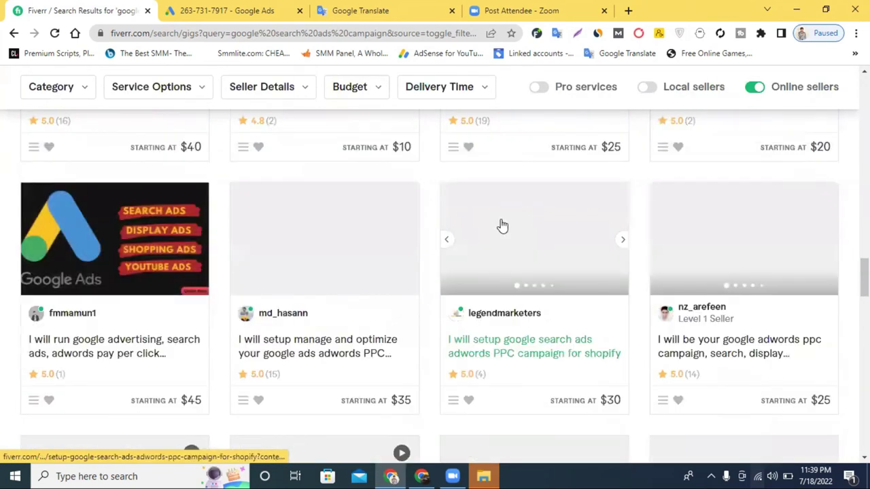
pyautogui.scroll(-2, 500, 227)
pyautogui.scroll(-3, 503, 227)
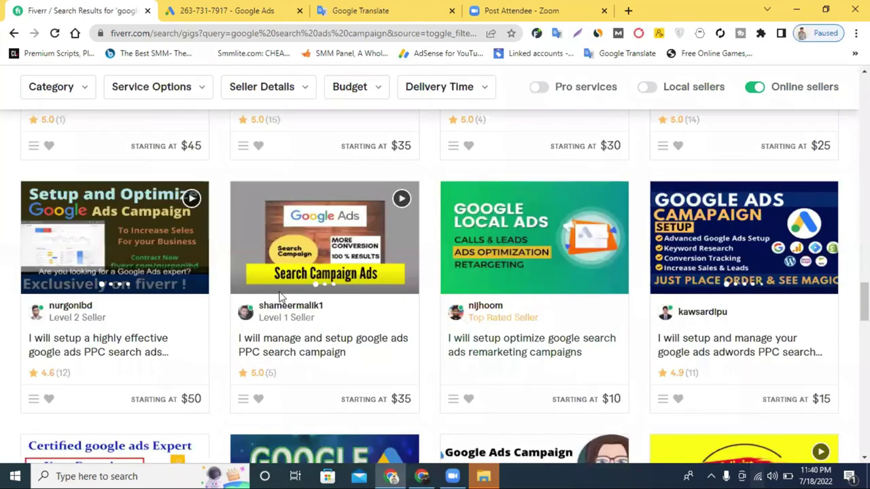
# - Open the $35 gig on setting up, managing and optimizing Google Ads PPC campaigns, examine its About the Seller details, and close it
pyautogui.scroll(3, 320, 225)
pyautogui.click(320, 225)
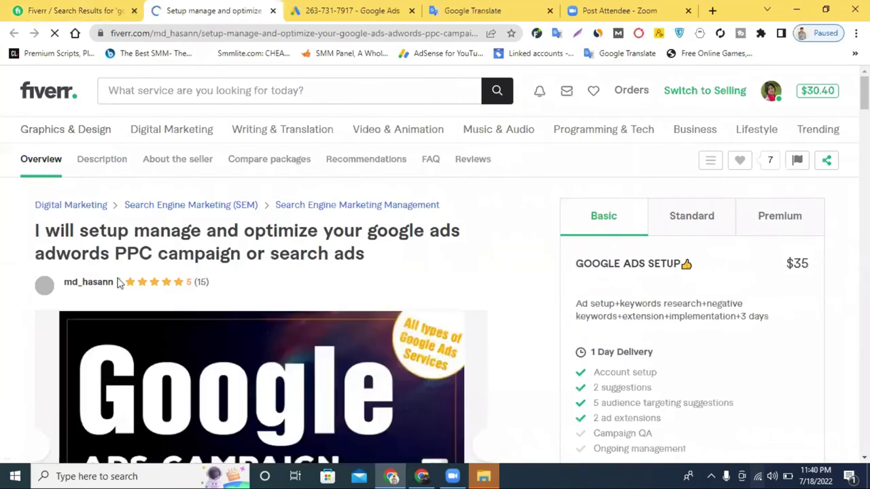
pyautogui.click(81, 290)
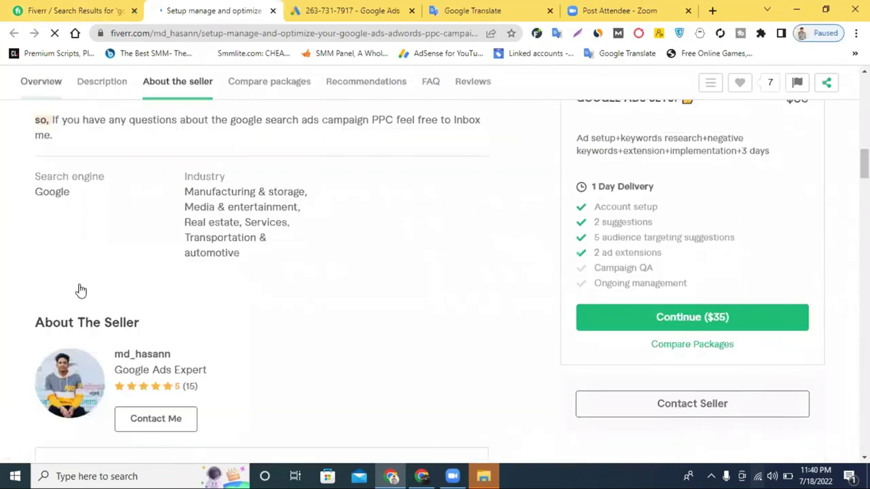
pyautogui.scroll(-3, 238, 349)
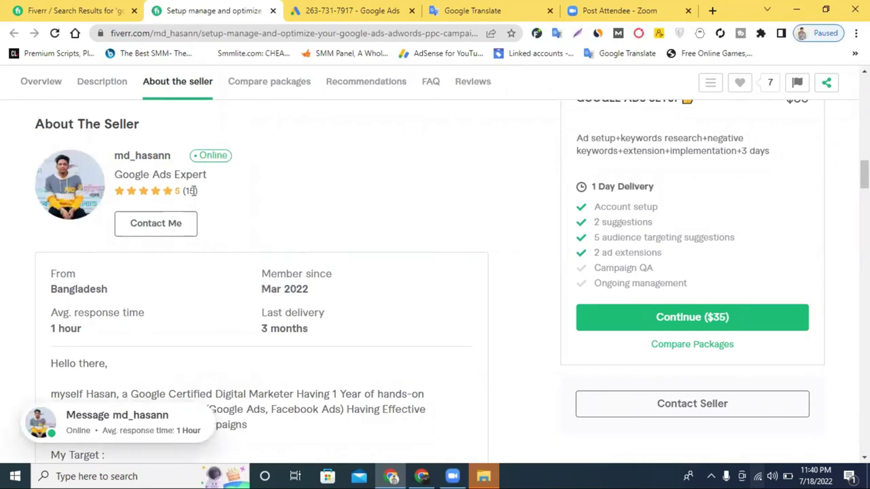
pyautogui.scroll(2, 239, 258)
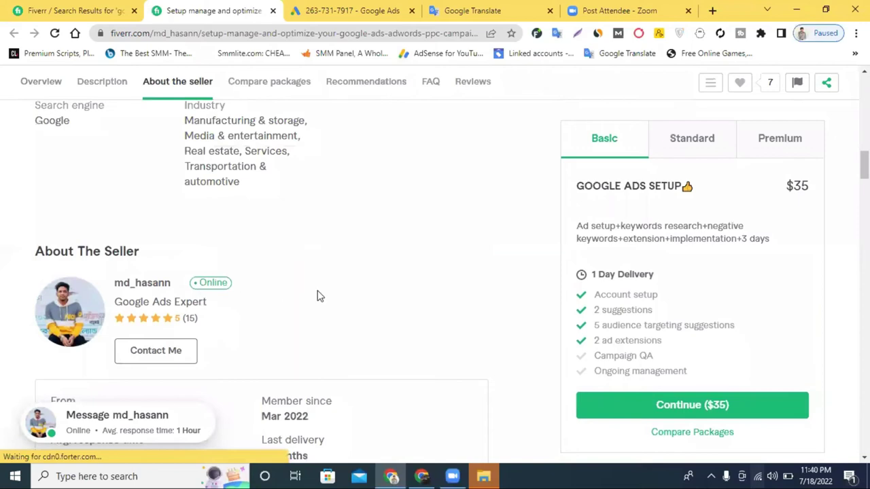
pyautogui.scroll(5, 319, 295)
pyautogui.scroll(8, 319, 298)
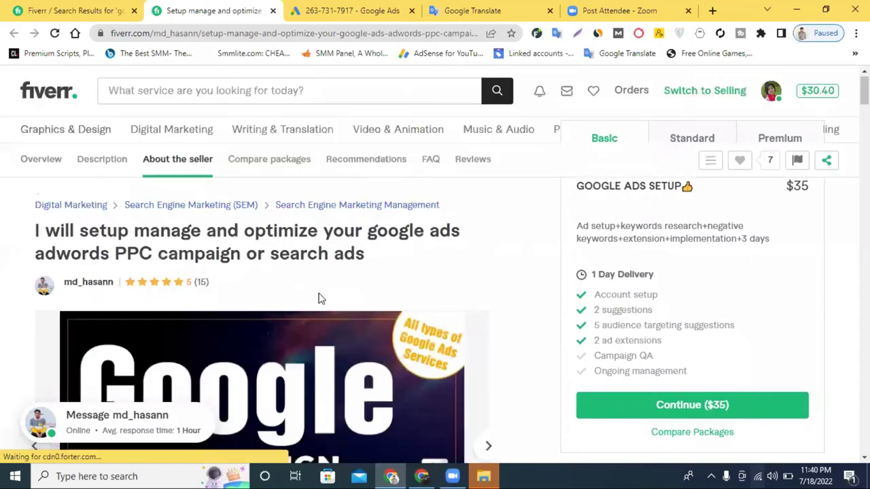
pyautogui.click(273, 11)
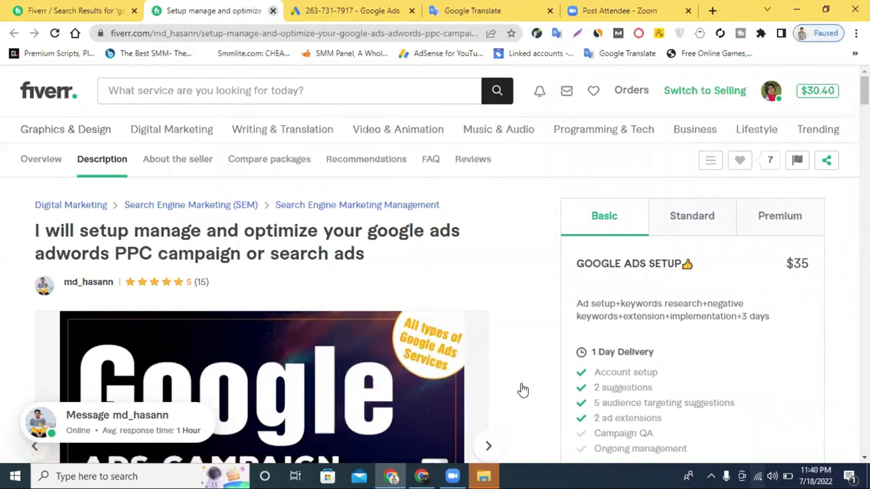
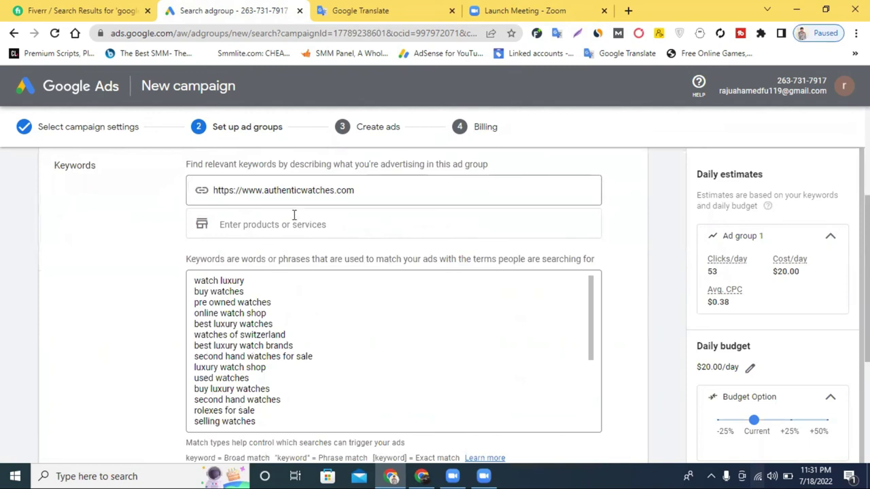
# - In the Google Ads ad group setup, examine the authenticwatches.com URL and the full list of suggested keywords
pyautogui.doubleClick(352, 190)
pyautogui.click(352, 190)
pyautogui.scroll(-3, 277, 318)
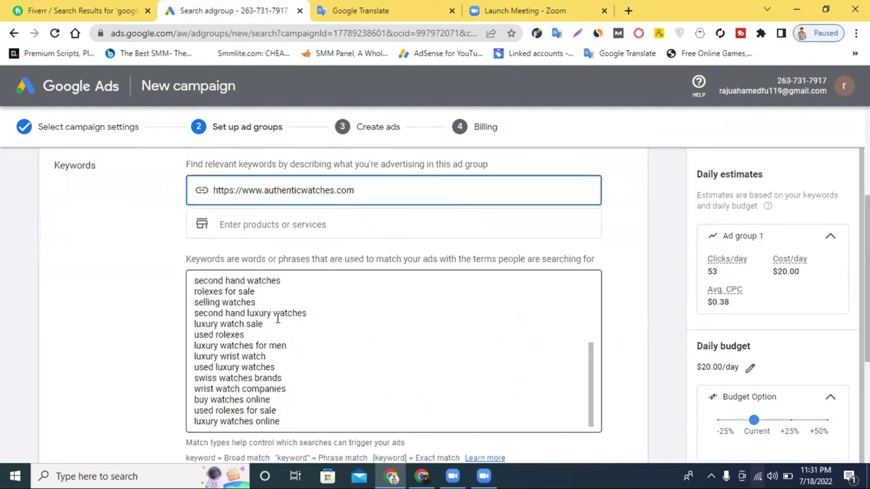
pyautogui.scroll(-3, 277, 318)
pyautogui.scroll(2, 278, 324)
pyautogui.moveTo(285, 333); pyautogui.dragTo(197, 216)
pyautogui.scroll(-1, 197, 216)
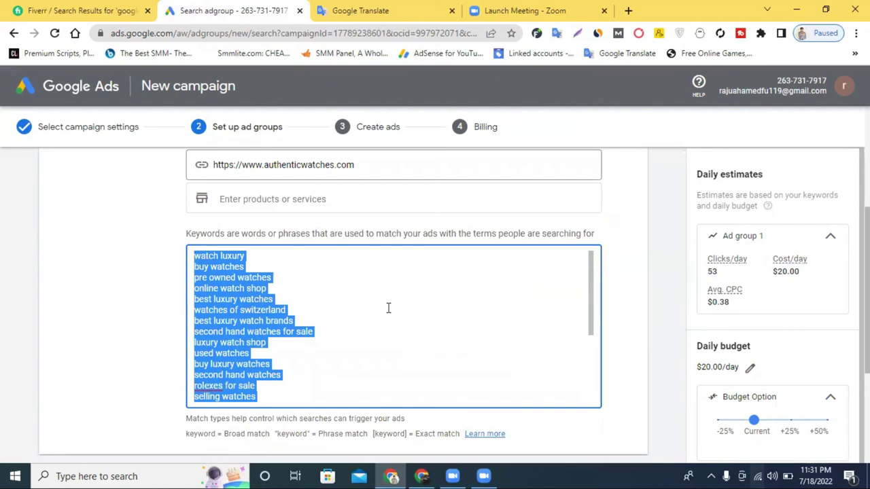
pyautogui.scroll(-2, 388, 307)
pyautogui.scroll(-3, 72, 267)
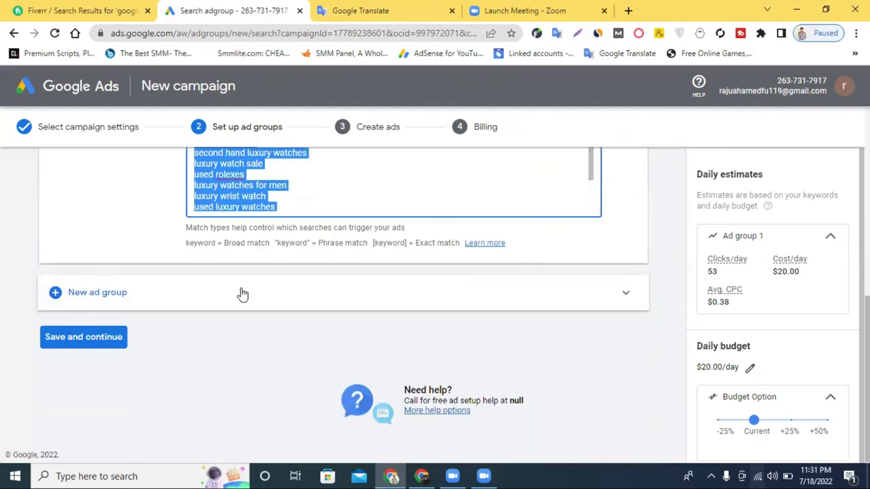
# - Read the notation for broad, phrase and exact match below the keyword list
pyautogui.click(219, 243)
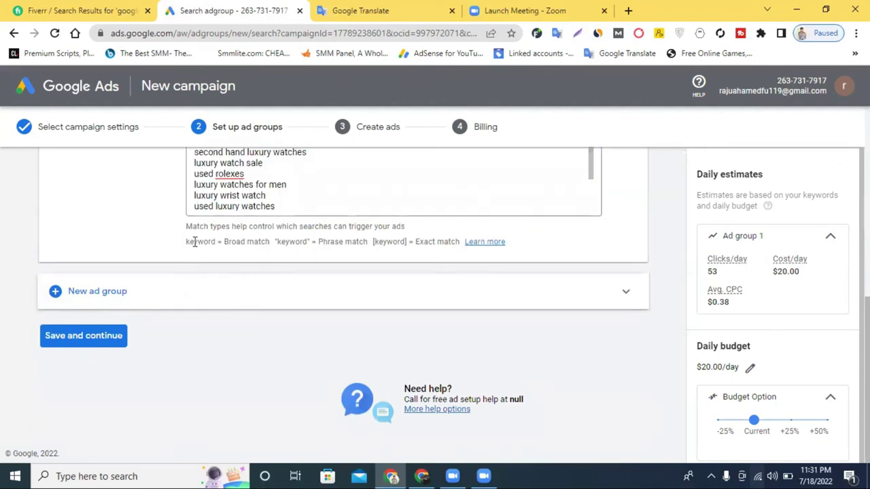
pyautogui.moveTo(223, 242); pyautogui.dragTo(460, 242)
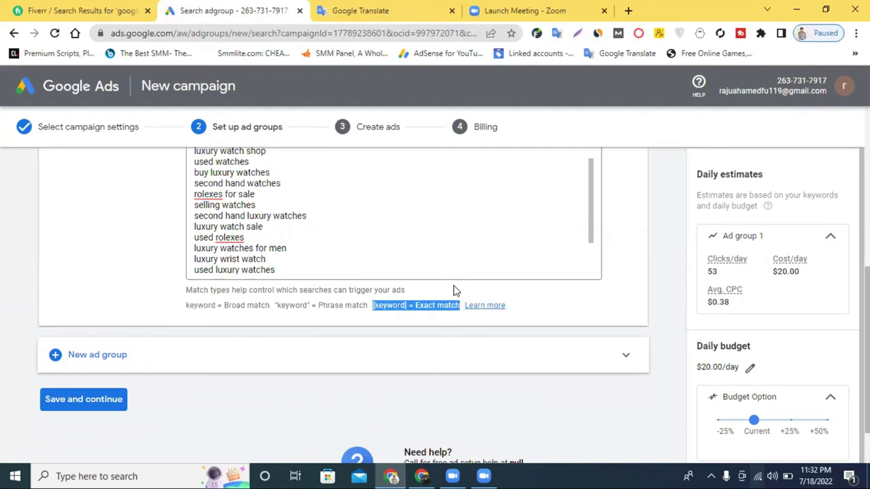
pyautogui.scroll(1, 455, 291)
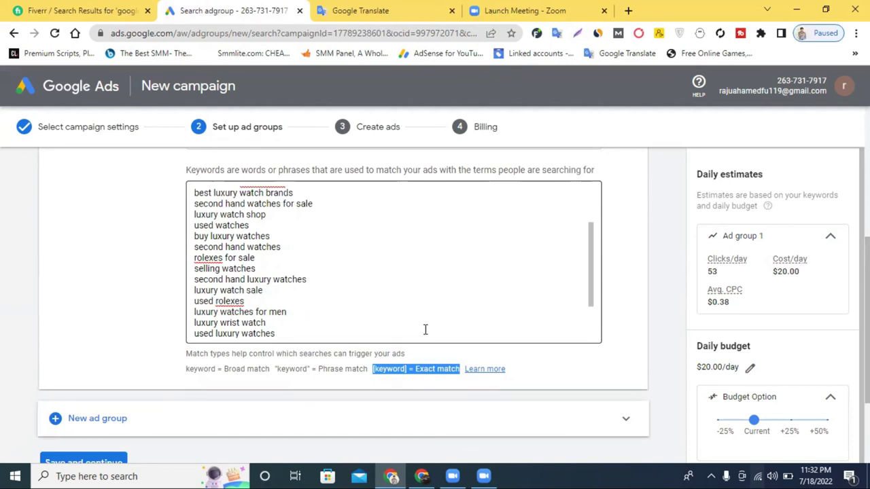
pyautogui.click(447, 373)
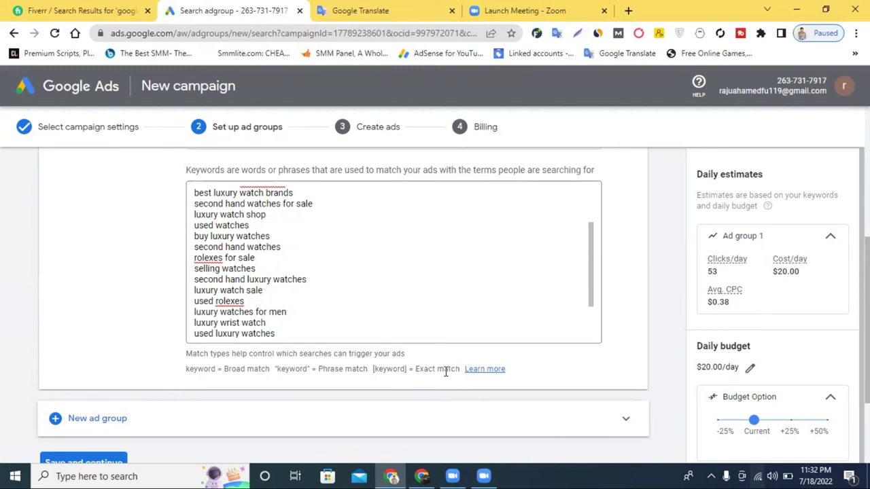
# - Delete all suggested keywords except "buy watches online", "used rolexes for sale" and "luxury watches online"
pyautogui.scroll(5, 317, 250)
pyautogui.scroll(-4, 306, 272)
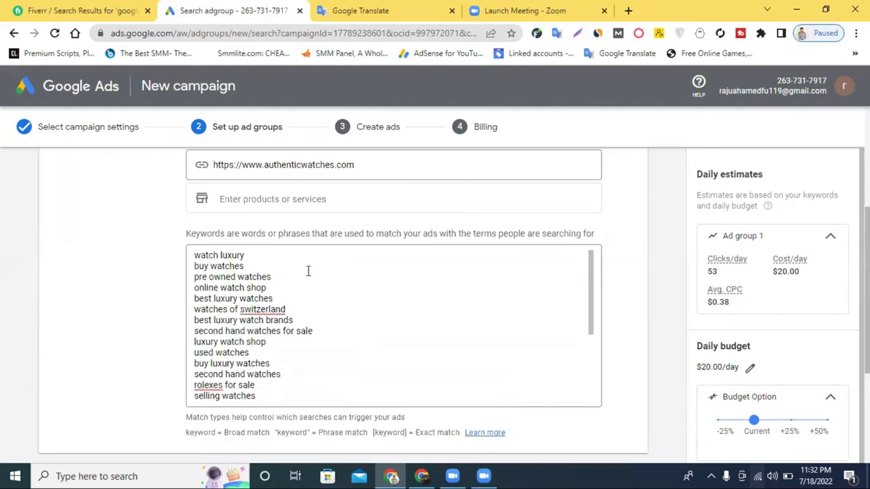
pyautogui.scroll(-4, 293, 319)
pyautogui.scroll(4, 295, 331)
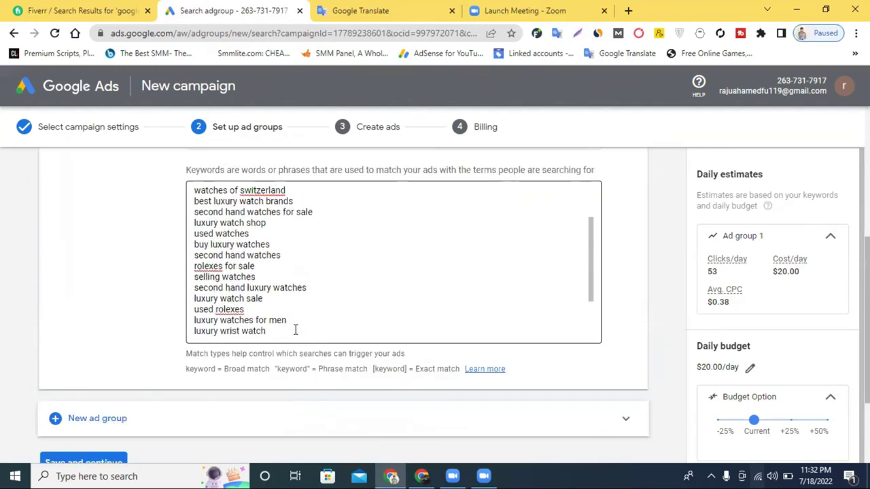
pyautogui.moveTo(296, 270); pyautogui.dragTo(191, 189)
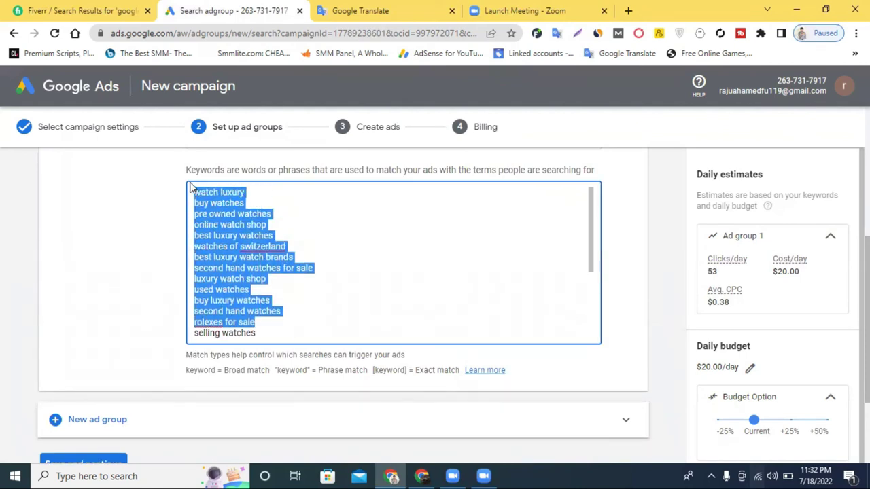
pyautogui.press('Delete')
pyautogui.moveTo(275, 302); pyautogui.dragTo(191, 202)
pyautogui.press('Delete')
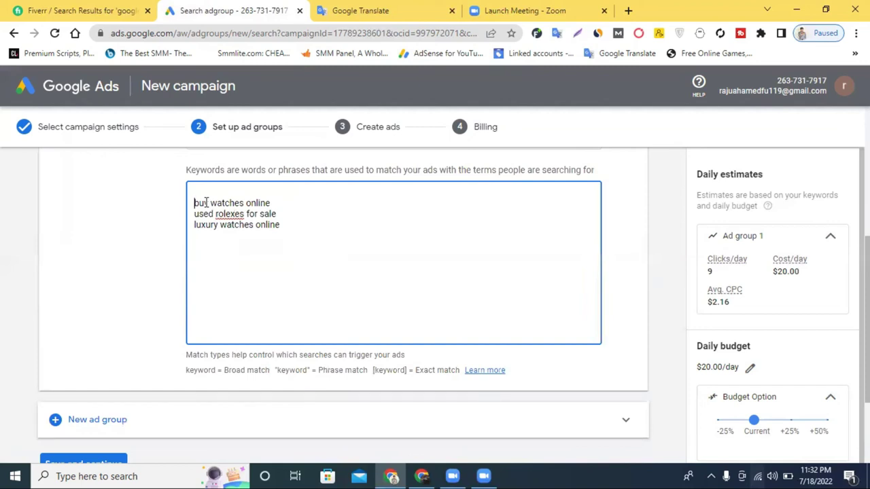
# - Make the keyword buy watches online an exact match by enclosing it in square brackets
pyautogui.write('[')
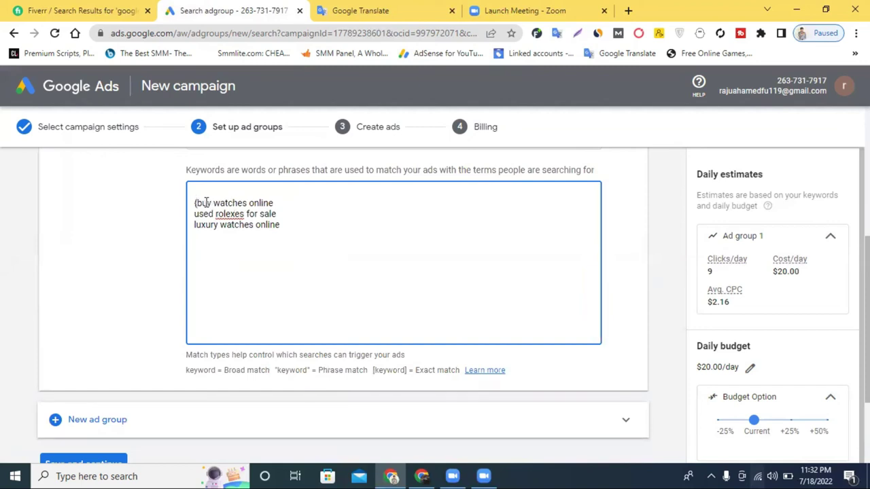
pyautogui.press('BackSpace')
pyautogui.write('[')
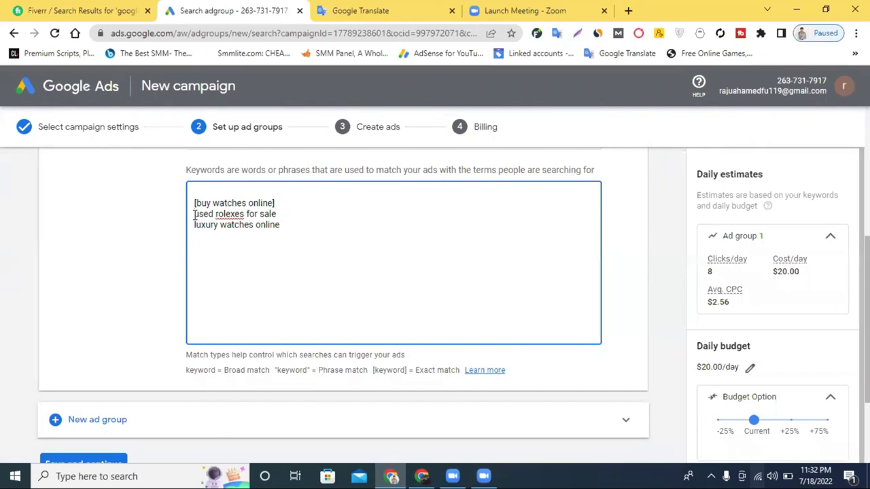
# - Make the keywords used rolexes for sale and luxury watches online phrase matches by enclosing each in quotation marks
pyautogui.click(195, 214)
pyautogui.write('[')
pyautogui.press('BackSpace')
pyautogui.write('"')
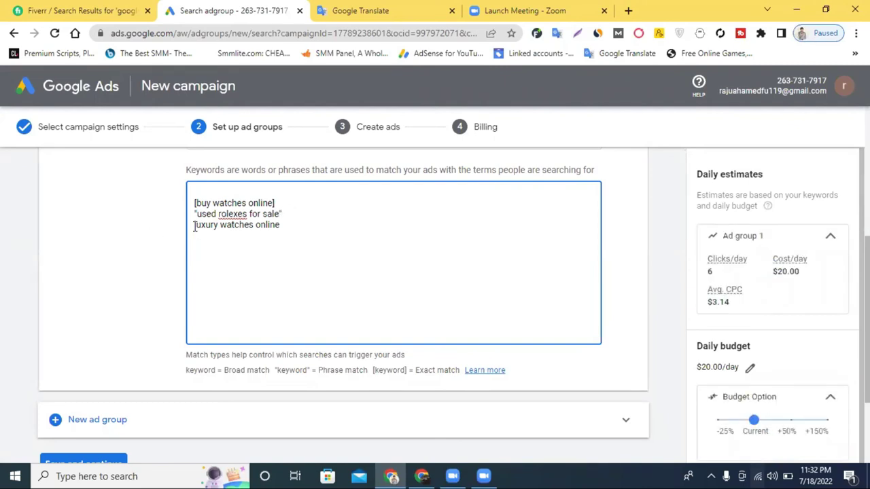
pyautogui.click(194, 227)
pyautogui.write('"')
pyautogui.click(291, 224)
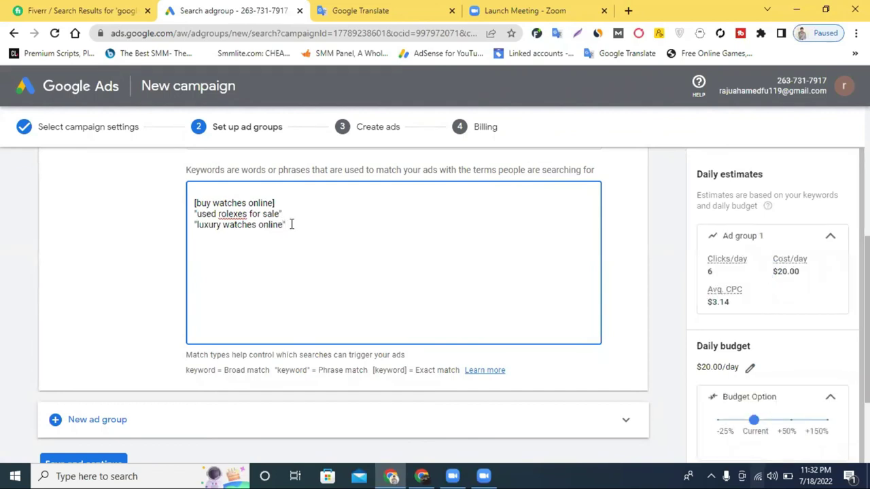
pyautogui.write('"')
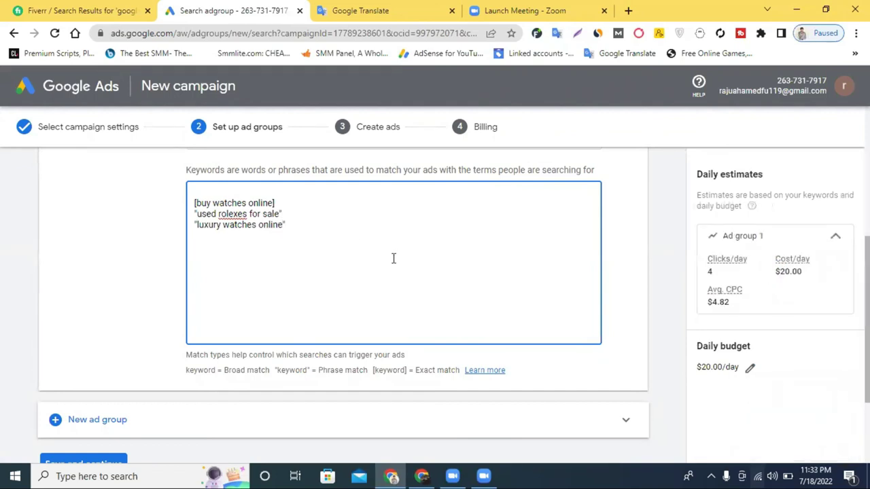
# - Review the ad group's name, website URL and edited keywords before continuing
pyautogui.scroll(-2, 382, 267)
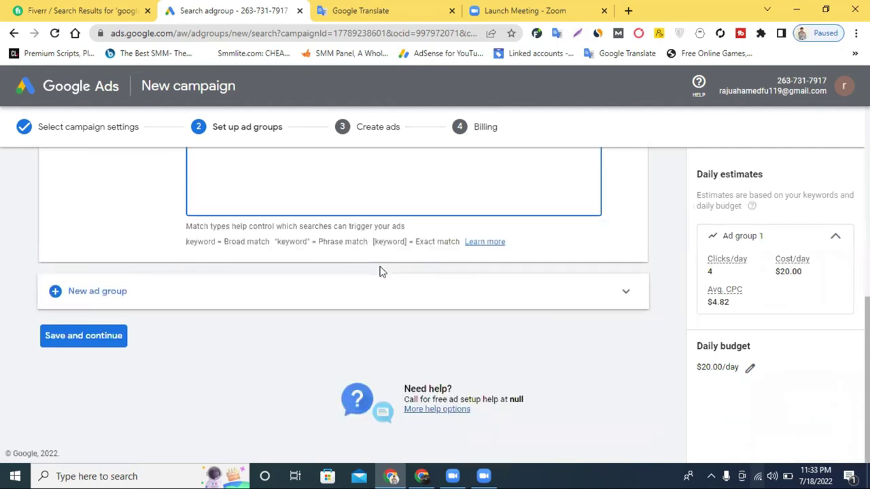
pyautogui.scroll(4, 382, 267)
pyautogui.scroll(1, 253, 249)
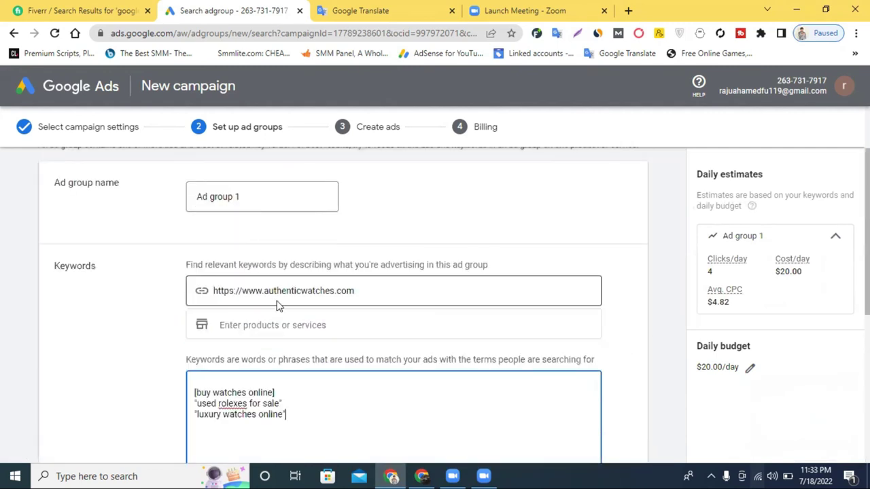
pyautogui.scroll(-3, 285, 325)
pyautogui.scroll(-1, 286, 325)
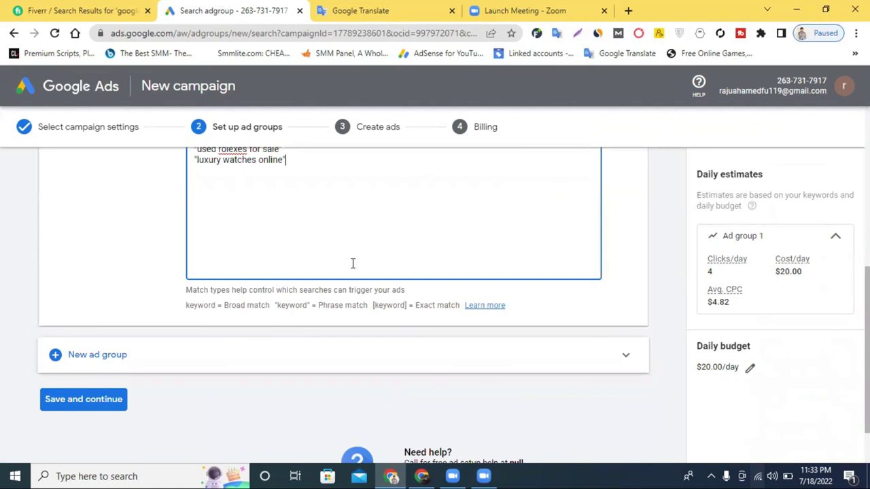
pyautogui.scroll(1, 329, 245)
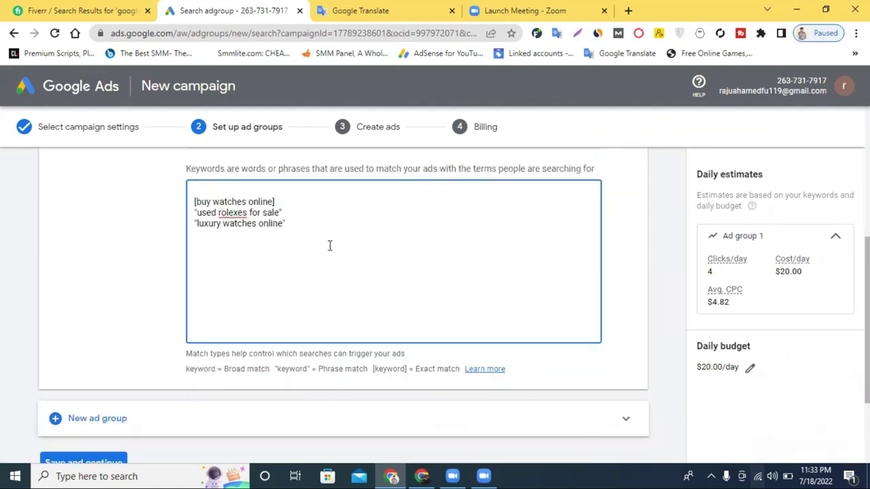
pyautogui.scroll(-2, 330, 246)
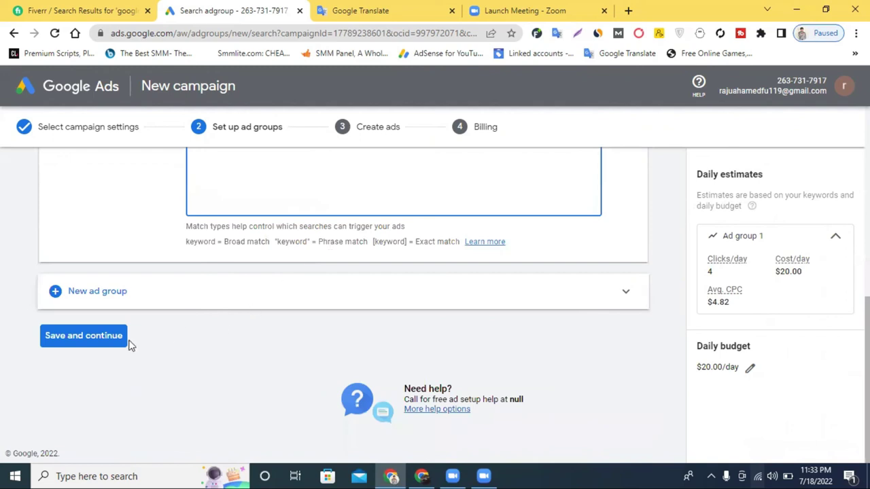
# - Save the ad group setup, continue to ad creation and look over the new ad form
pyautogui.click(91, 335)
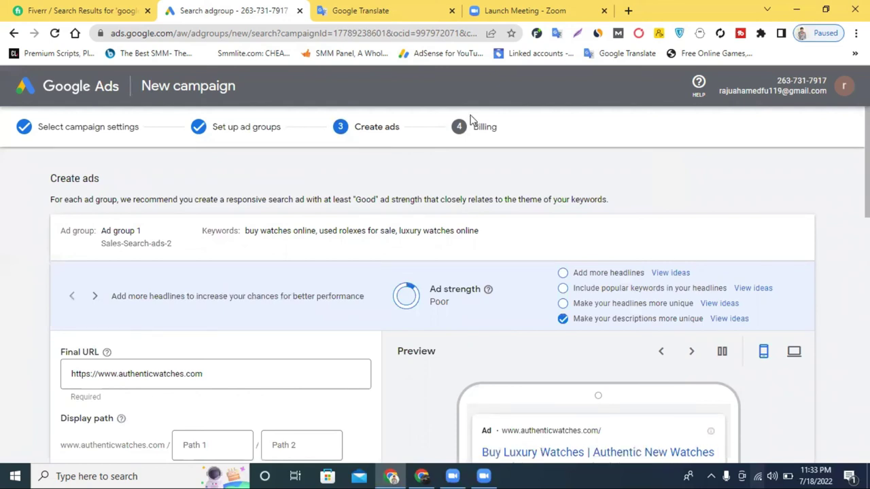
pyautogui.scroll(-6, 586, 266)
pyautogui.scroll(3, 641, 301)
pyautogui.scroll(3, 657, 306)
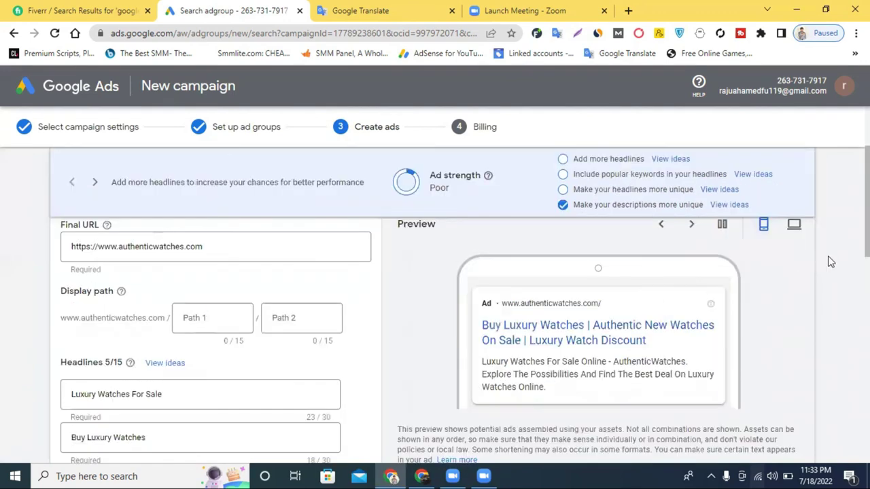
# - Review the prefilled ad headlines alongside the mobile ad preview and the ad strength suggestions
pyautogui.scroll(-1, 551, 311)
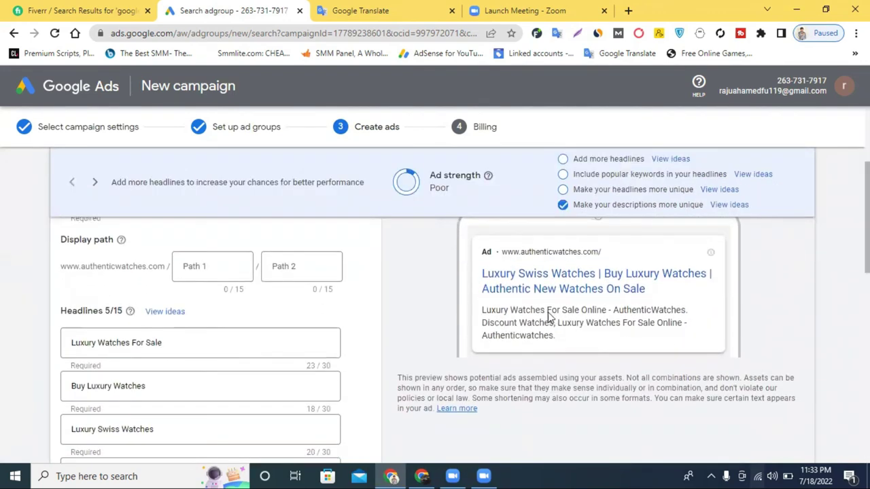
pyautogui.scroll(-1, 562, 305)
pyautogui.scroll(1, 562, 305)
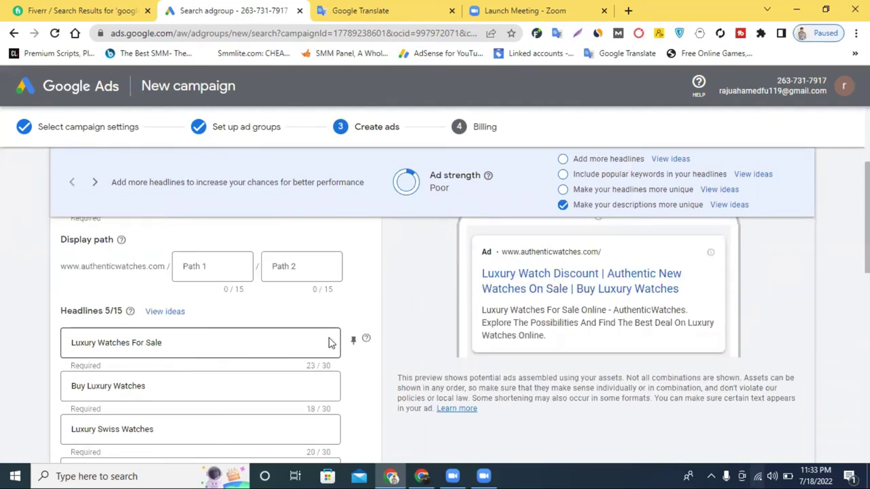
pyautogui.scroll(-1, 400, 305)
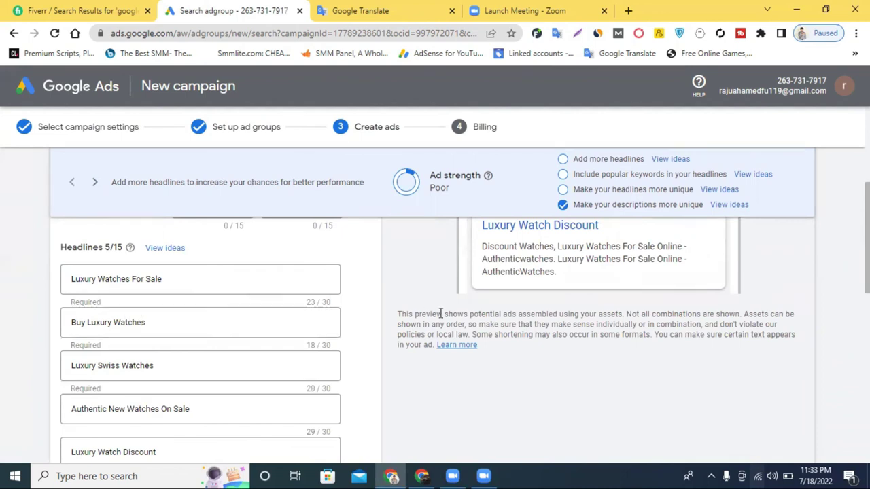
pyautogui.scroll(1, 441, 316)
pyautogui.scroll(-3, 111, 330)
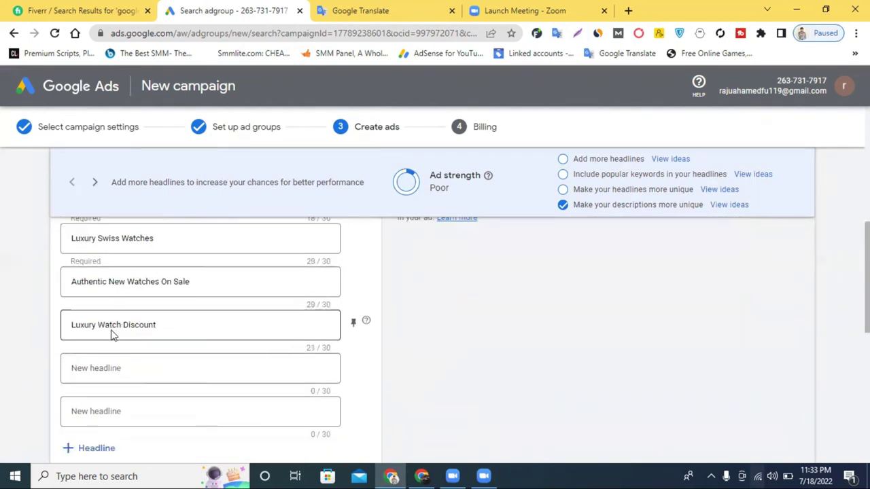
pyautogui.scroll(3, 245, 338)
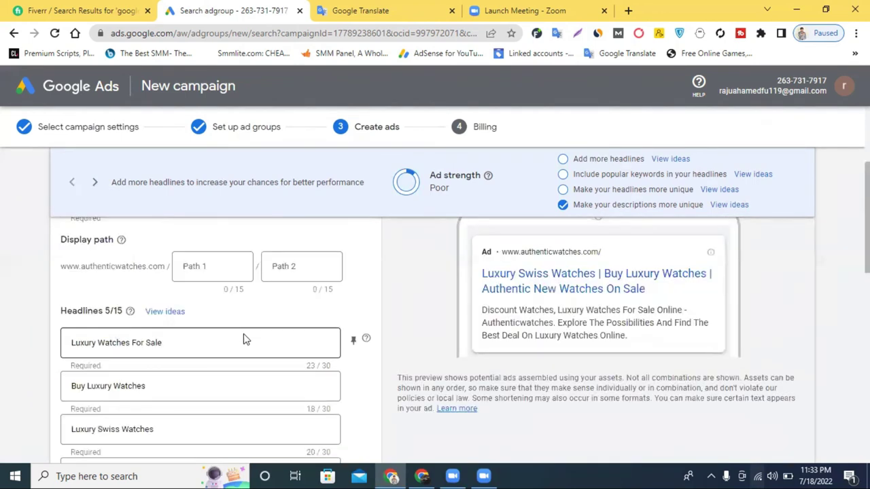
pyautogui.tripleClick(133, 345)
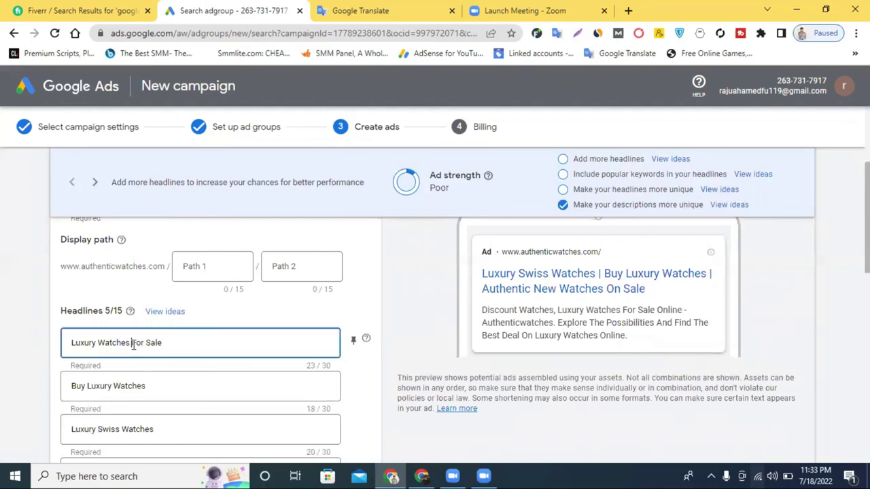
pyautogui.click(133, 344)
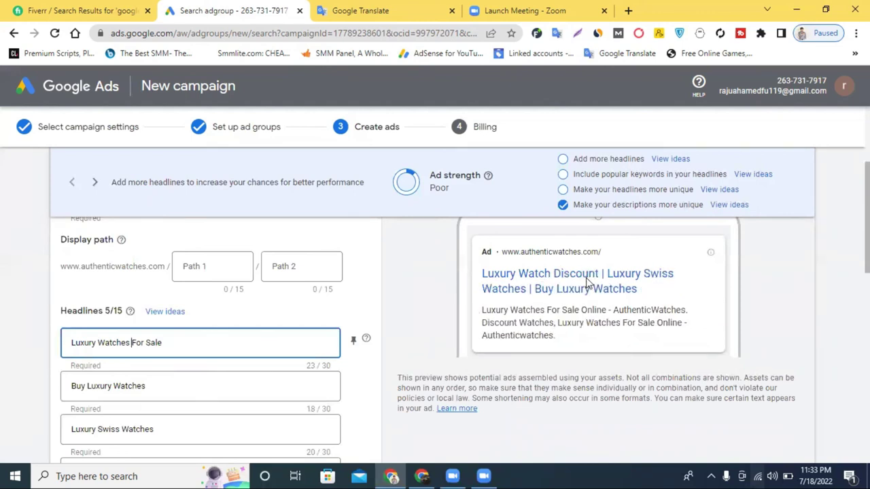
pyautogui.scroll(2, 486, 246)
pyautogui.scroll(1, 486, 246)
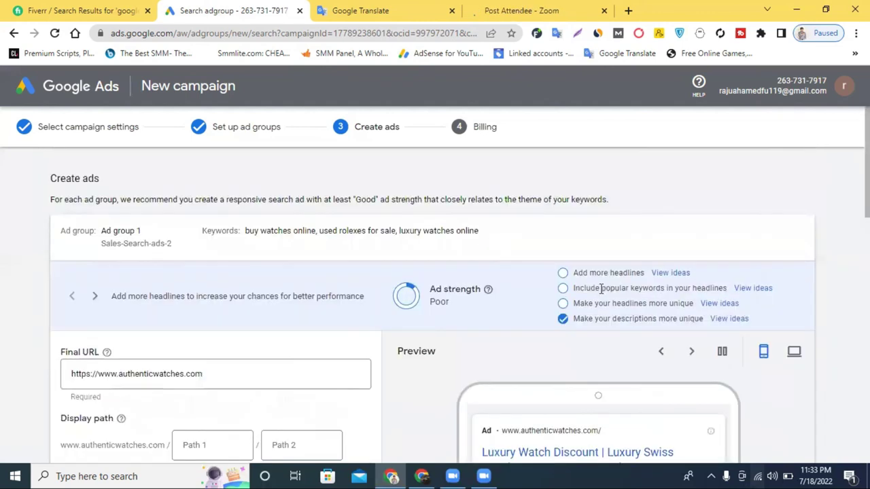
pyautogui.scroll(-1, 788, 329)
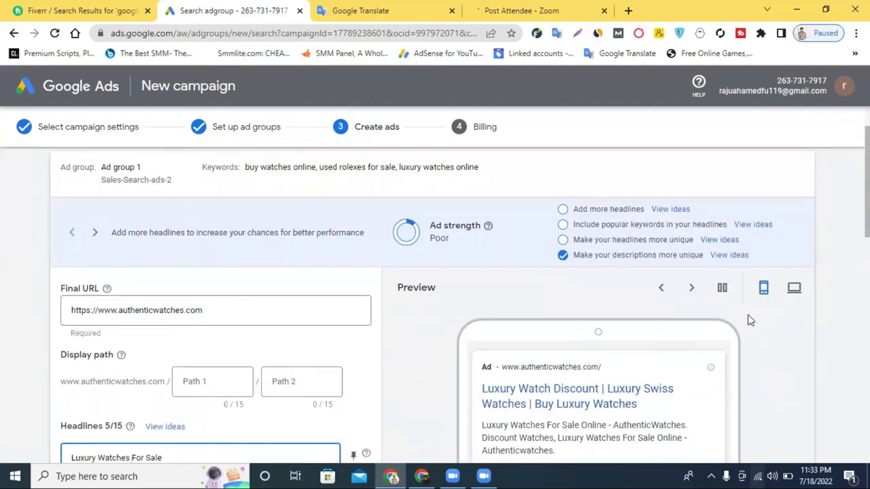
# - Switch the ad preview to desktop view and compare it with the list of headlines
pyautogui.click(794, 287)
pyautogui.scroll(-1, 843, 294)
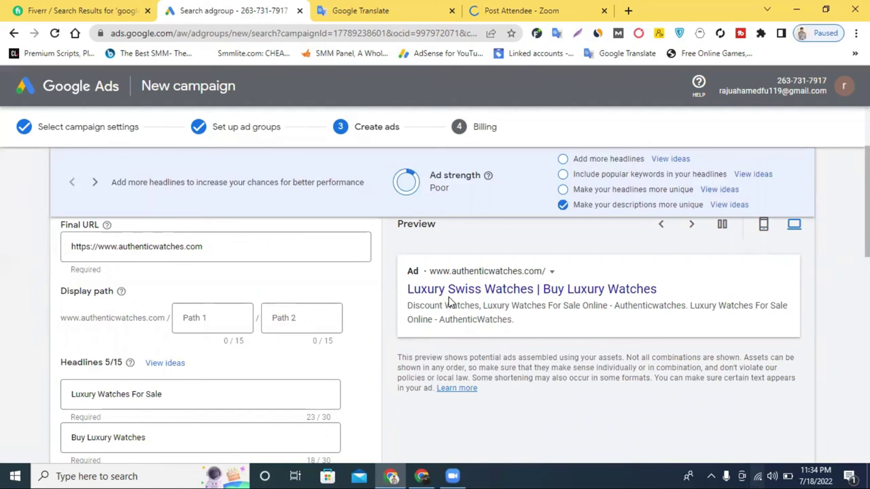
pyautogui.scroll(-1, 95, 330)
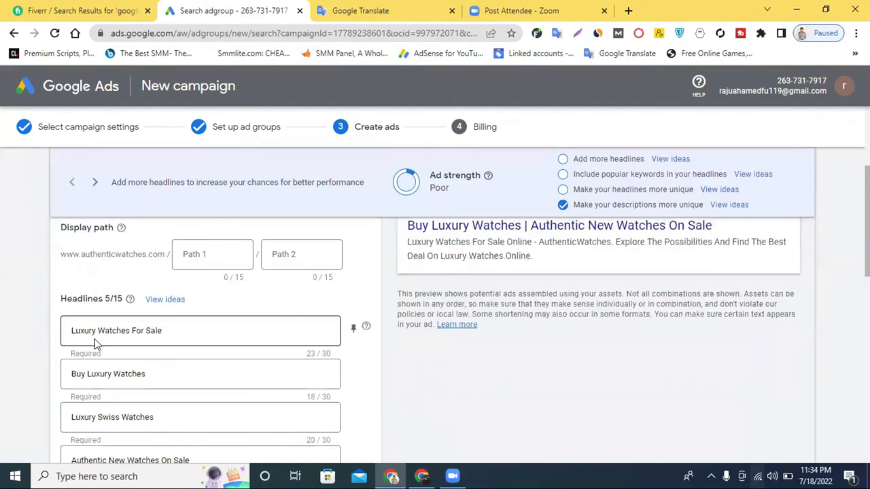
pyautogui.scroll(1, 598, 301)
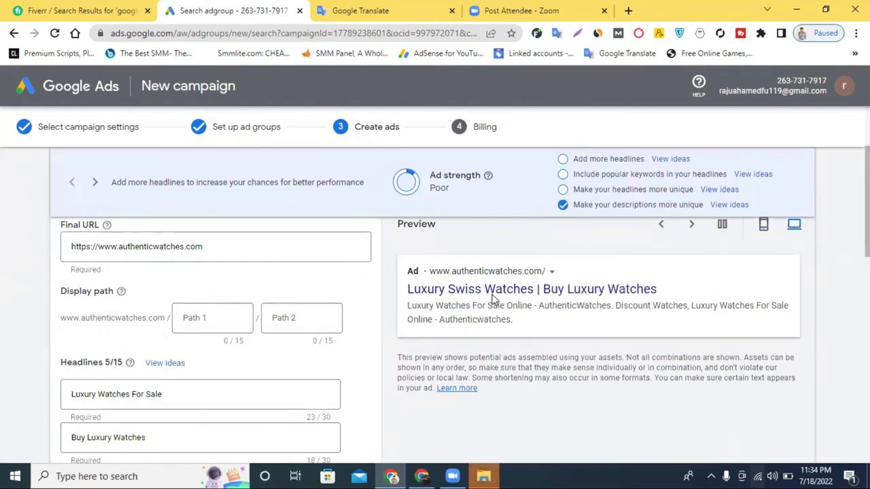
pyautogui.scroll(-1, 255, 358)
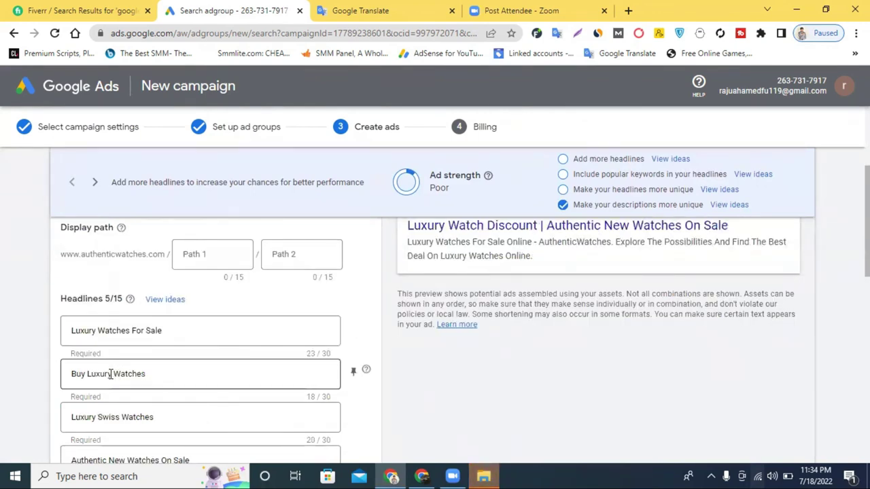
pyautogui.scroll(-1, 130, 375)
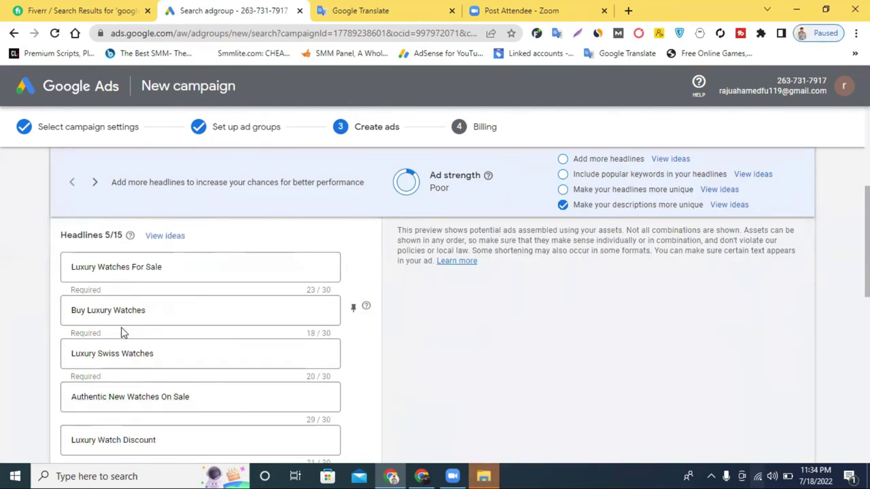
pyautogui.scroll(-1, 122, 314)
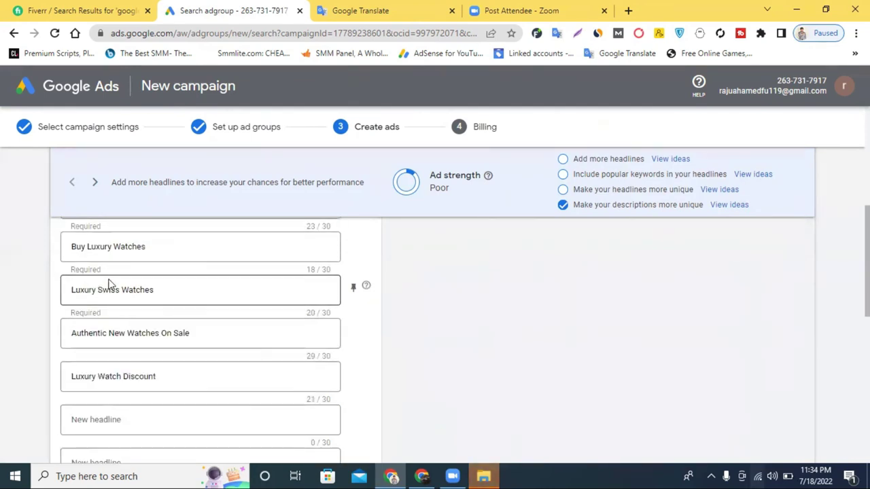
pyautogui.scroll(1, 107, 282)
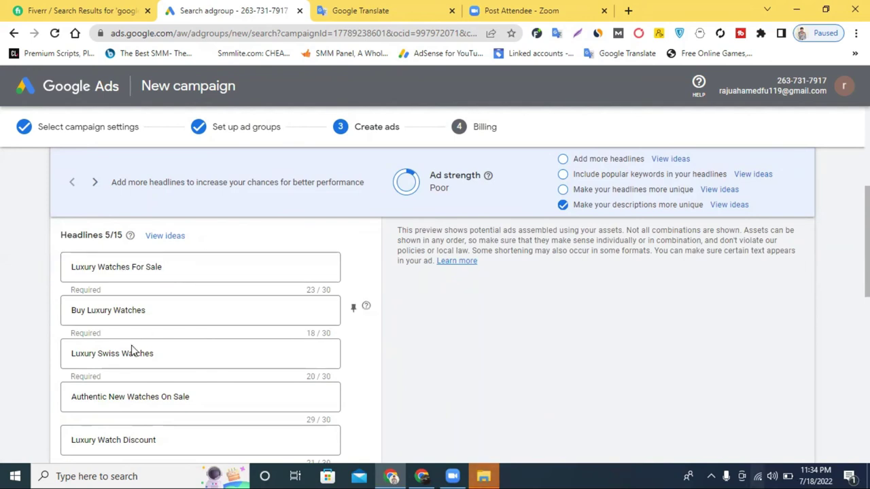
pyautogui.scroll(2, 313, 311)
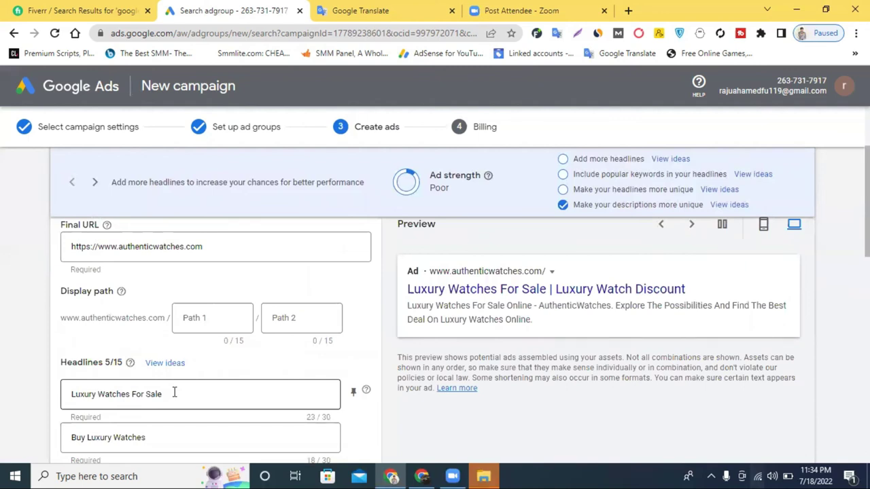
# - Examine how the headlines "Luxury Watches For Sale" and "Buy Luxury Watches" are used in the desktop preview
pyautogui.moveTo(174, 392); pyautogui.dragTo(72, 396)
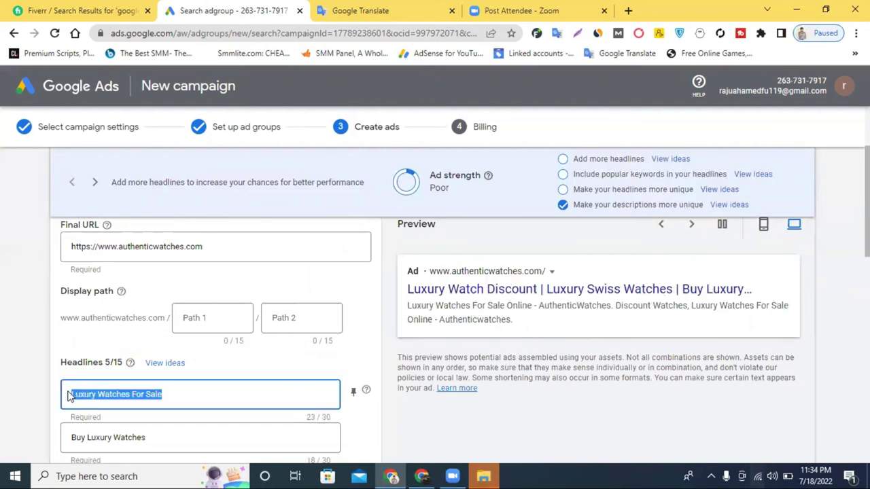
pyautogui.scroll(-1, 218, 363)
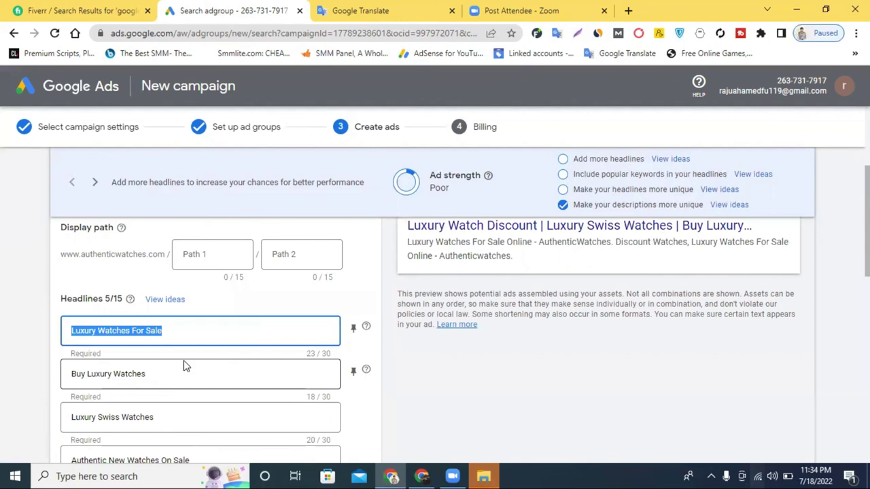
pyautogui.moveTo(163, 374); pyautogui.dragTo(67, 378)
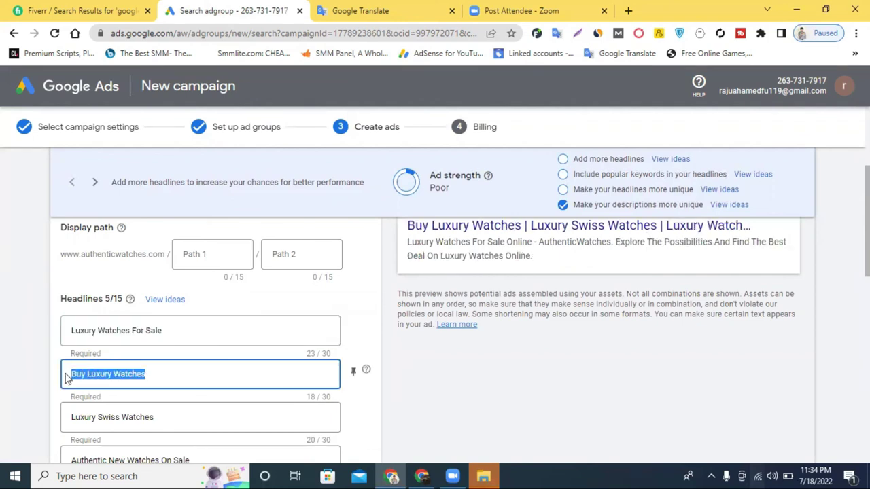
pyautogui.scroll(-4, 272, 376)
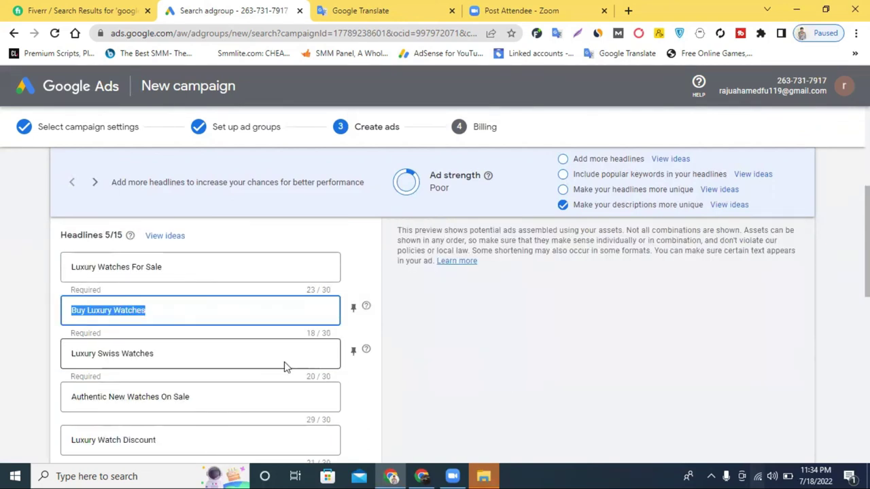
pyautogui.scroll(-1, 184, 352)
pyautogui.scroll(5, 506, 340)
pyautogui.scroll(-2, 584, 272)
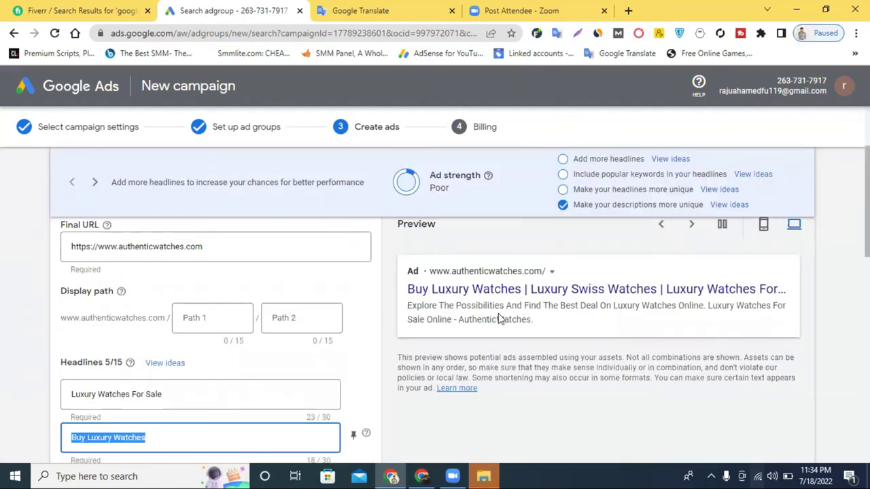
# - Review the ad's description texts and compare them with the description lines in the desktop preview
pyautogui.scroll(-3, 231, 323)
pyautogui.scroll(-5, 256, 328)
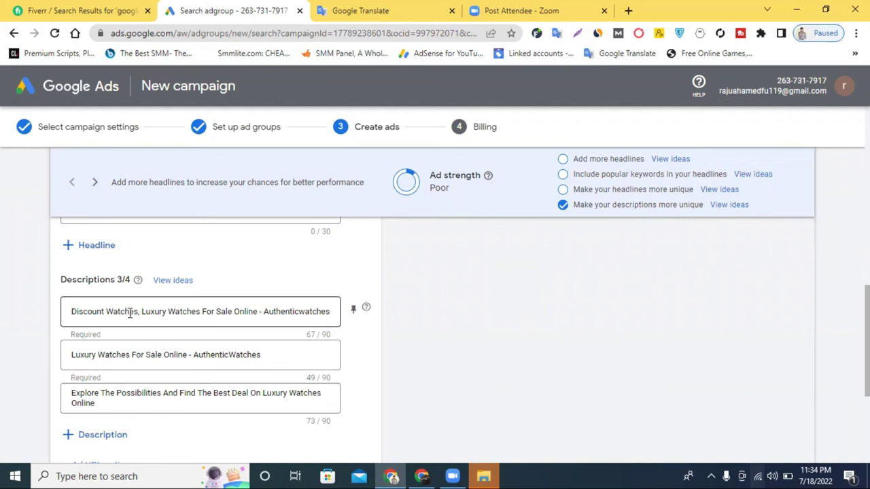
pyautogui.moveTo(111, 398); pyautogui.dragTo(65, 396)
pyautogui.click(114, 401)
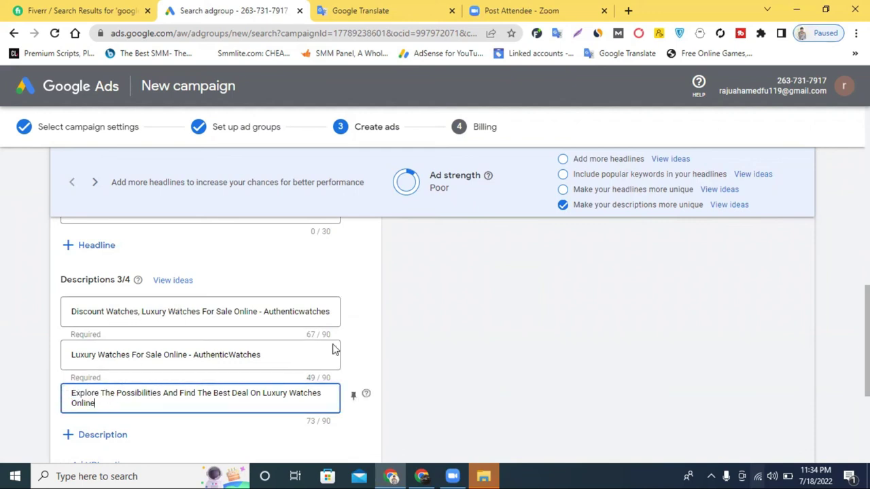
pyautogui.scroll(10, 541, 291)
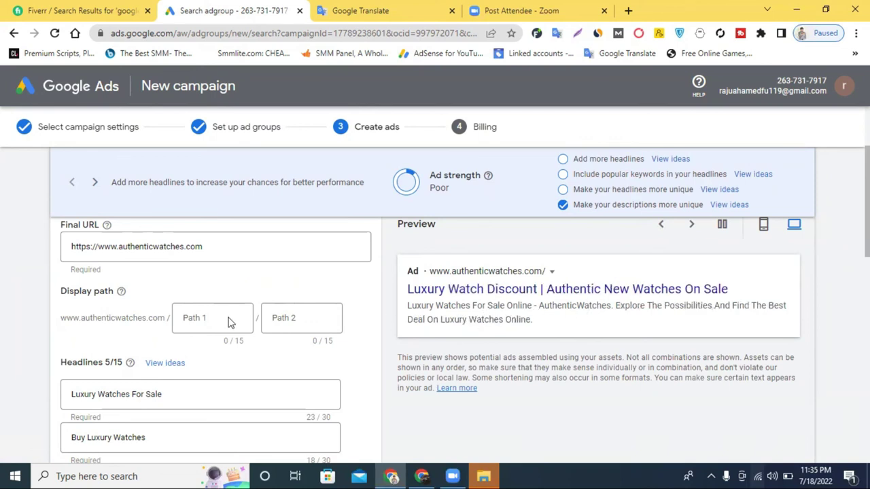
pyautogui.scroll(-2, 227, 320)
pyautogui.scroll(-3, 190, 324)
pyautogui.scroll(-3, 190, 325)
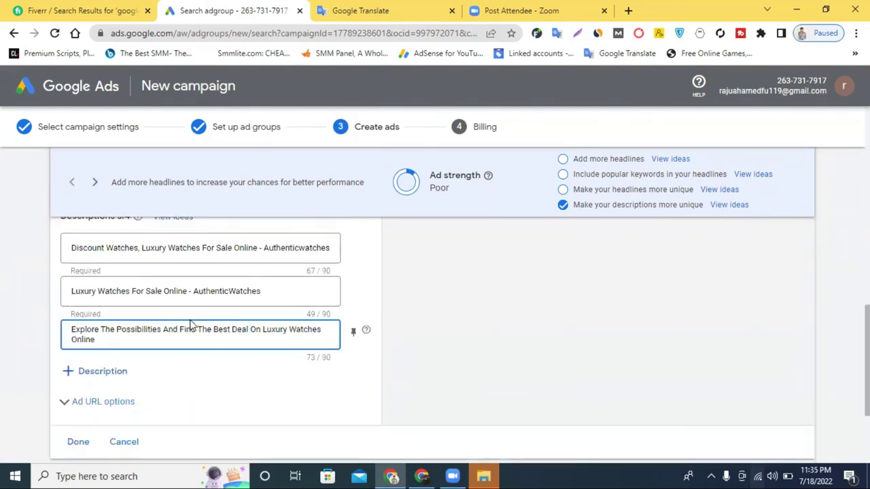
pyautogui.scroll(1, 123, 332)
pyautogui.doubleClick(98, 311)
pyautogui.tripleClick(98, 311)
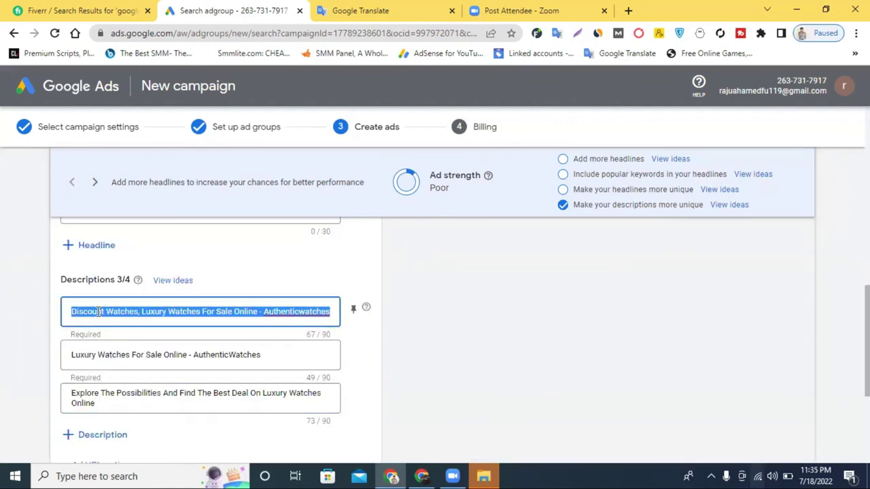
pyautogui.scroll(10, 152, 311)
pyautogui.scroll(-4, 154, 311)
pyautogui.scroll(2, 388, 311)
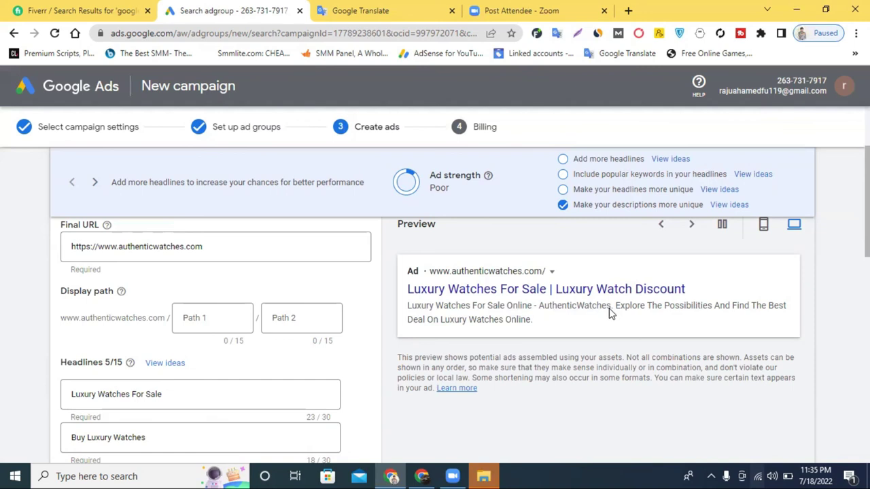
# - Clear the headlines "Authentic New Watches On Sale" and "Luxury Swiss Watches" and check the ad form
pyautogui.scroll(-2, 210, 365)
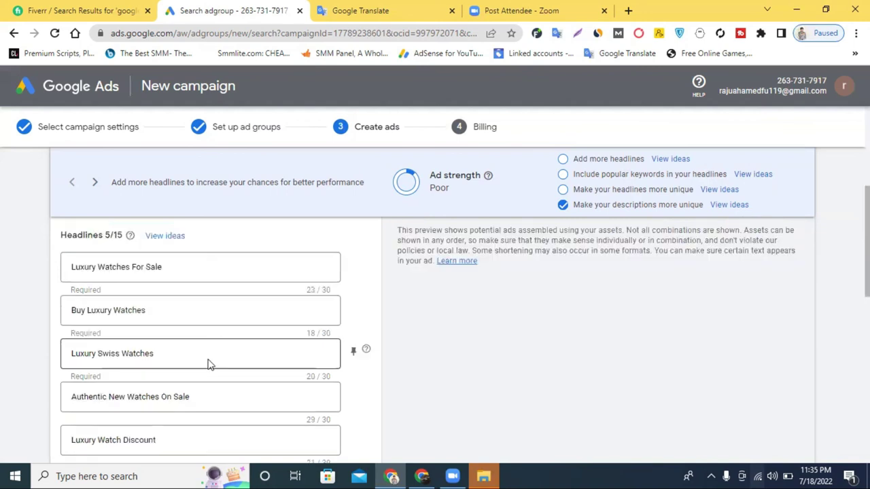
pyautogui.scroll(-1, 181, 394)
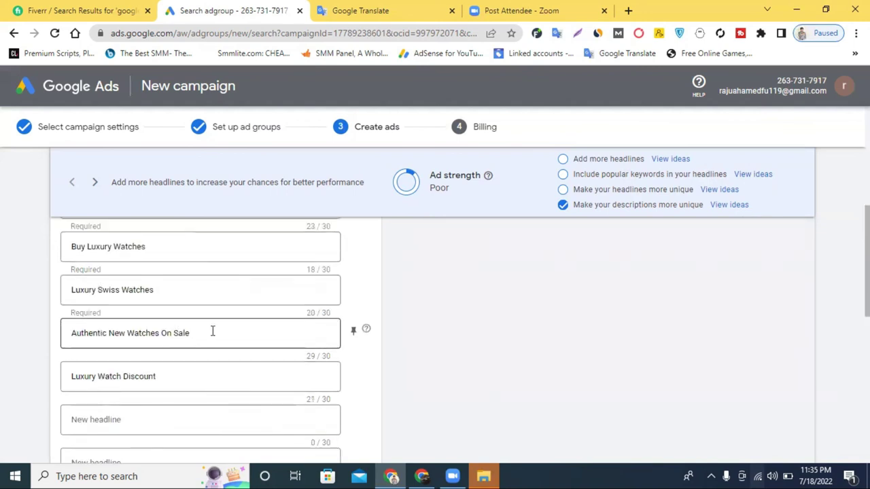
pyautogui.moveTo(213, 332); pyautogui.dragTo(59, 338)
pyautogui.press('BackSpace')
pyautogui.click(162, 289)
pyautogui.tripleClick(114, 290)
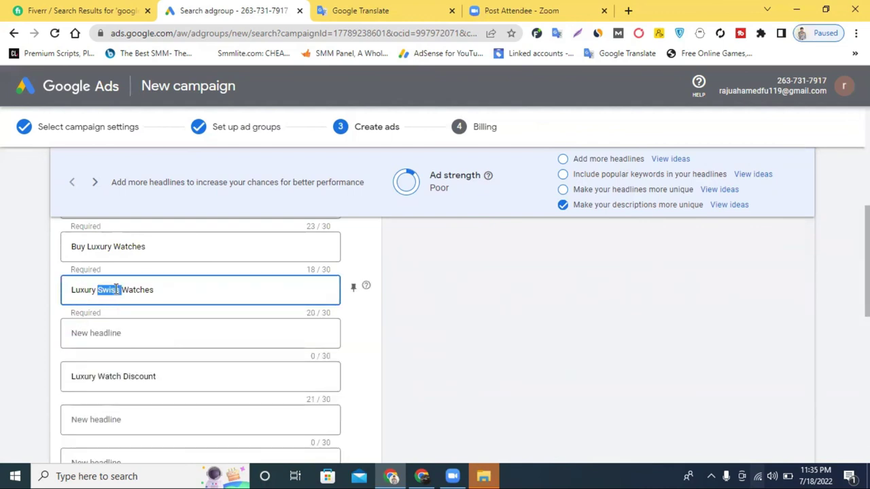
pyautogui.press('BackSpace')
pyautogui.scroll(4, 119, 290)
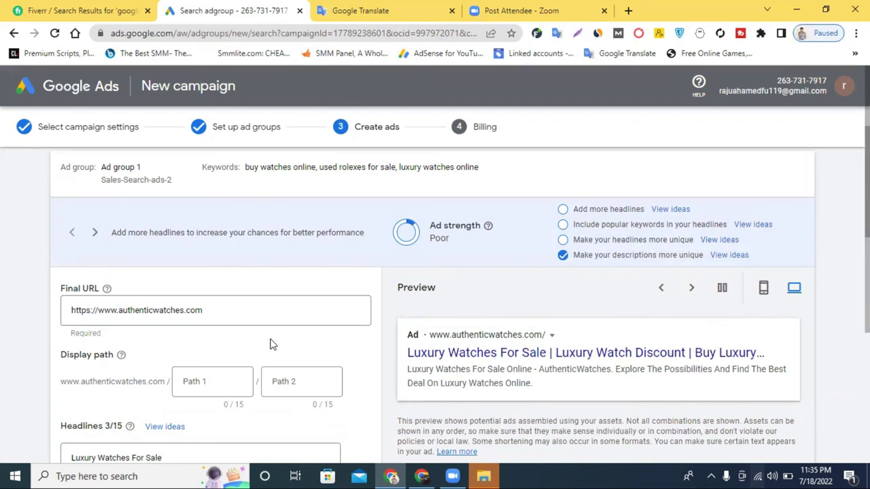
pyautogui.scroll(-10, 270, 344)
pyautogui.scroll(6, 375, 253)
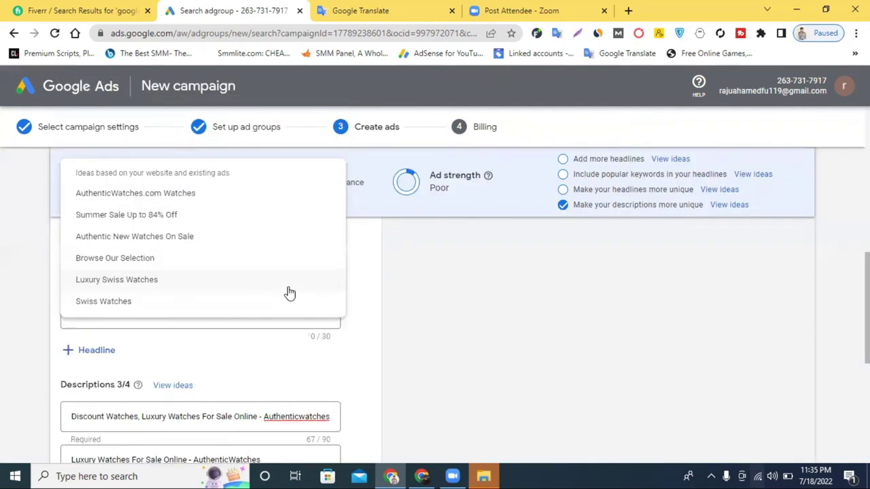
# - Finish editing the responsive search ad and return to the campaign settings page
pyautogui.scroll(-6, 383, 326)
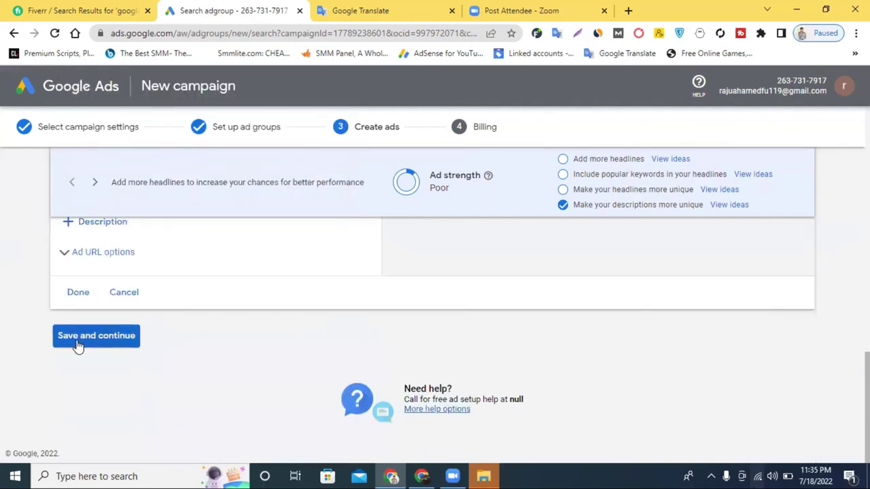
pyautogui.click(78, 297)
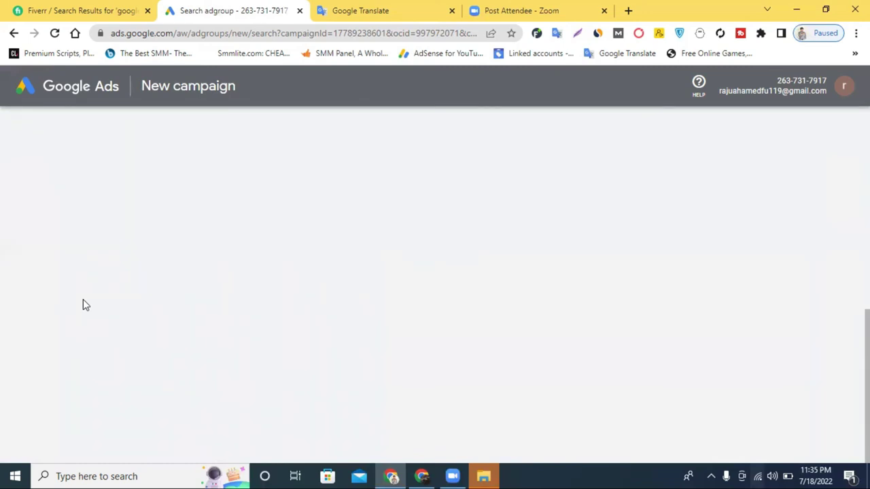
pyautogui.click(12, 35)
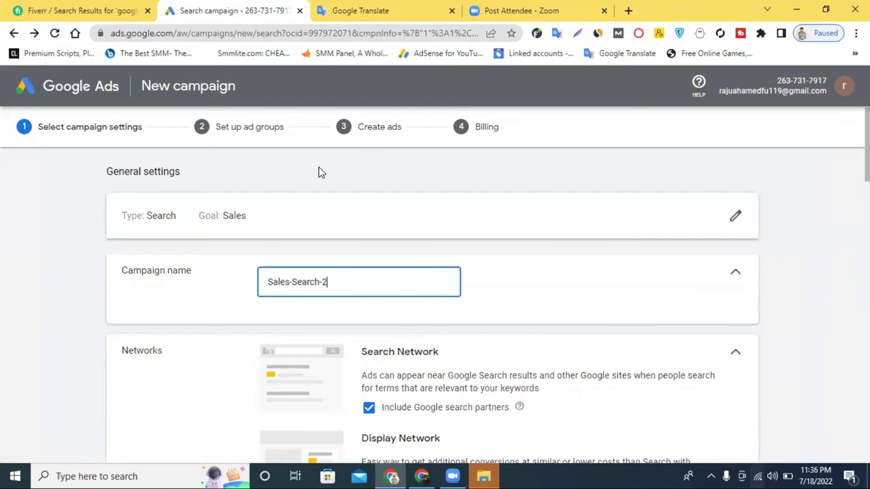
# - Set the campaign's average daily budget to $50 and save the campaign settings
pyautogui.scroll(-20, 320, 173)
pyautogui.click(170, 311)
pyautogui.scroll(-5, 311, 330)
pyautogui.scroll(4, 441, 258)
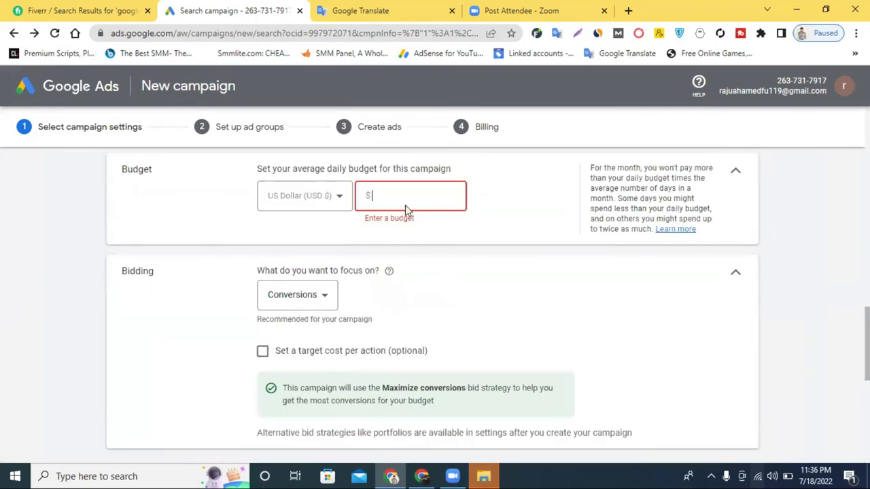
pyautogui.write('50')
pyautogui.scroll(-10, 405, 210)
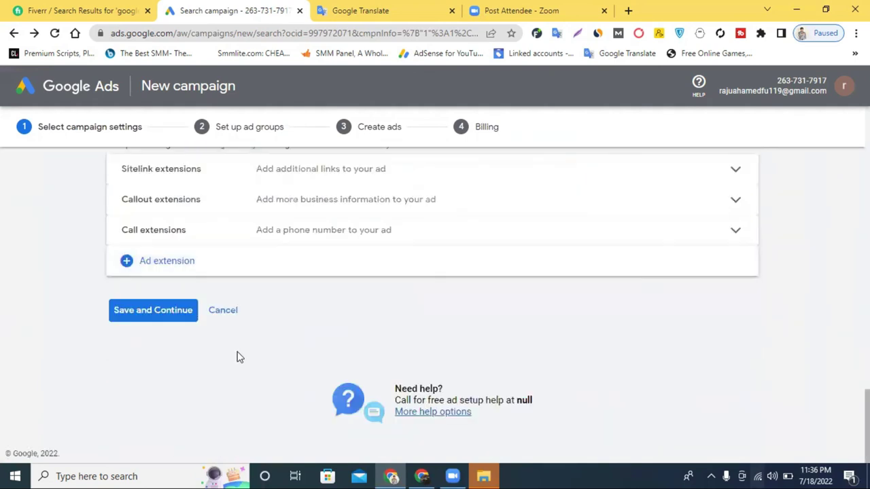
pyautogui.click(156, 311)
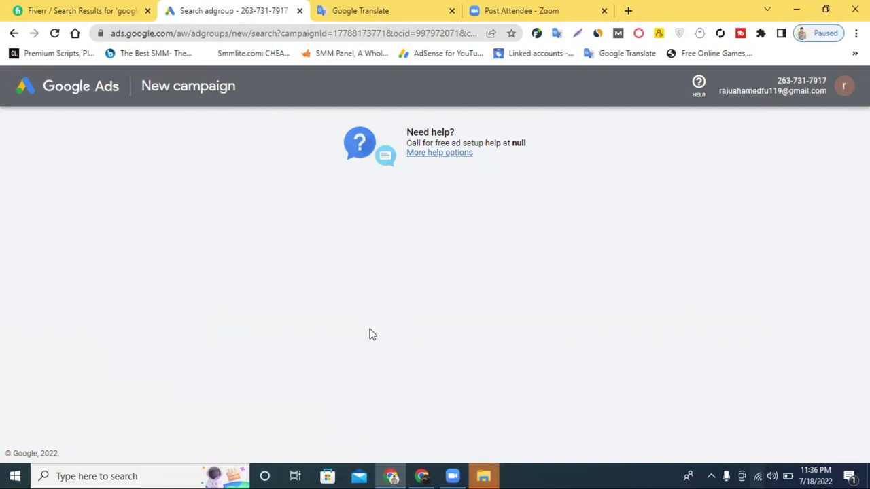
# - Save the ad group with its existing keywords and the existing responsive search ad, proceeding to the billing setup
pyautogui.scroll(-8, 370, 332)
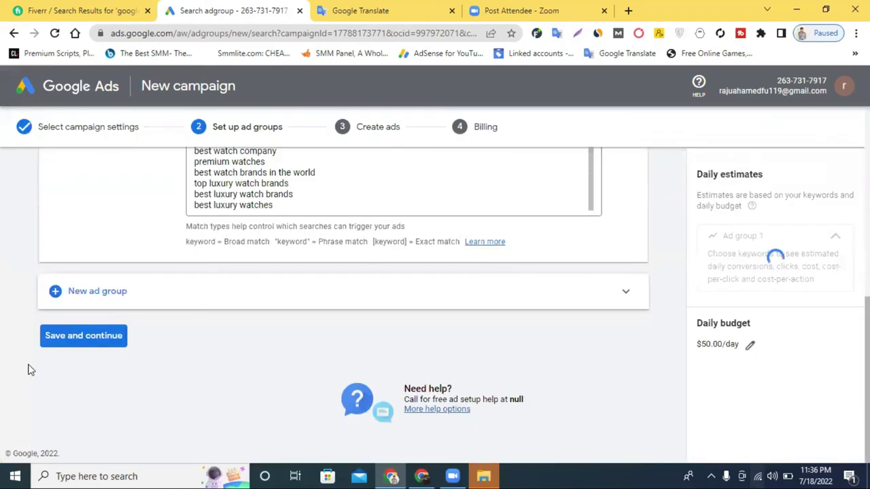
pyautogui.click(116, 335)
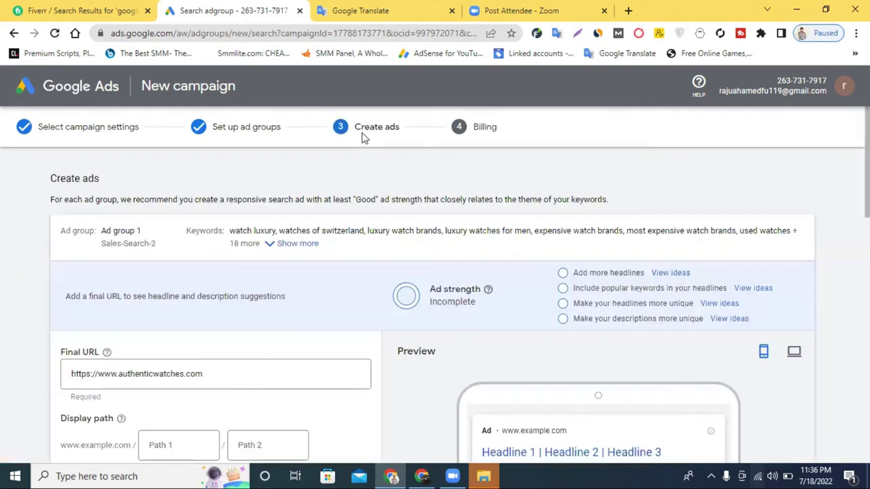
pyautogui.scroll(-15, 181, 244)
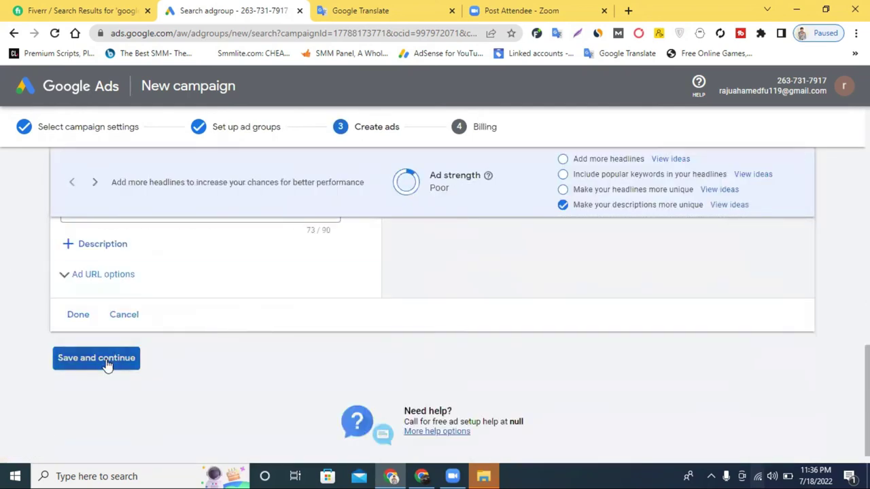
pyautogui.click(102, 358)
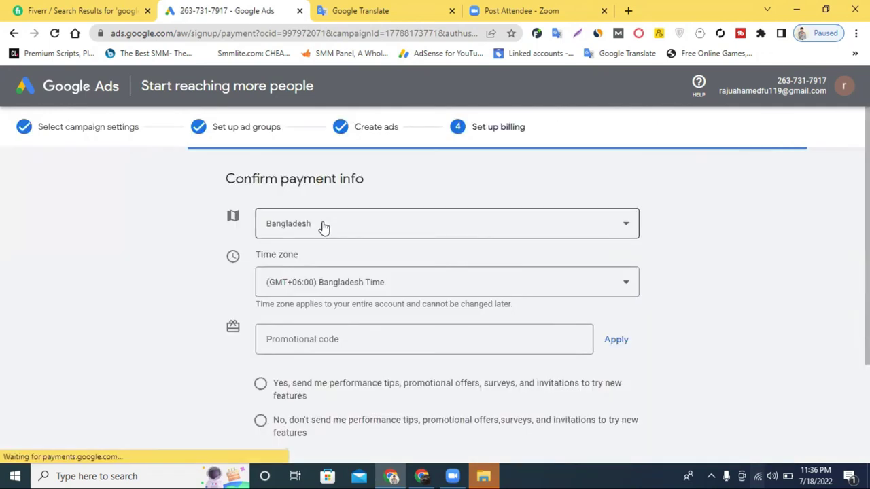
# - Change the billing country in the payment info to United States
pyautogui.click(334, 229)
pyautogui.scroll(-3, 348, 281)
pyautogui.scroll(-20, 349, 280)
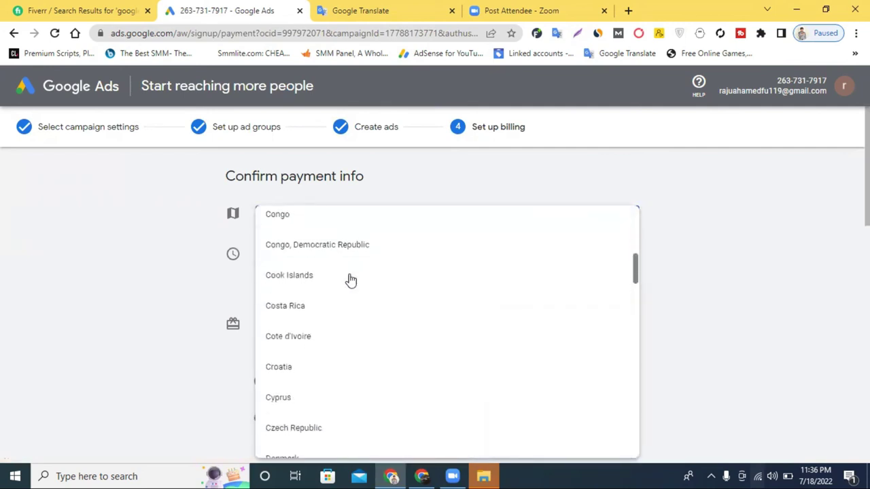
pyautogui.scroll(-20, 354, 291)
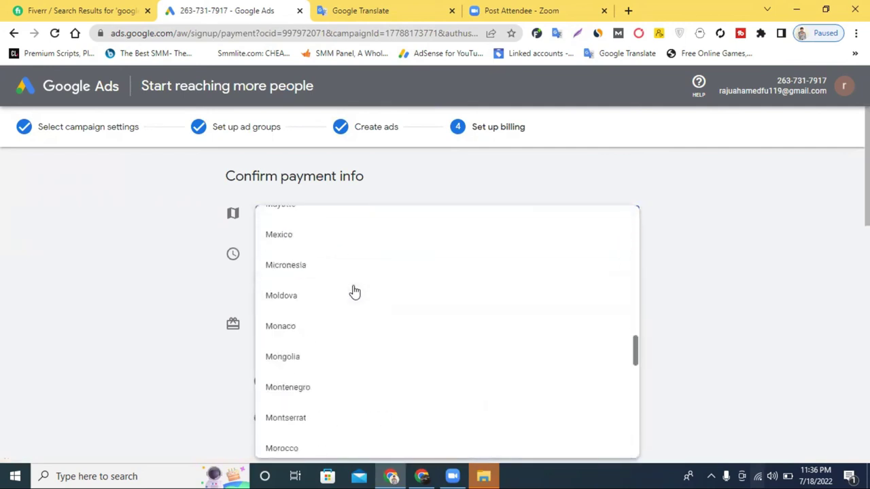
pyautogui.scroll(-15, 354, 290)
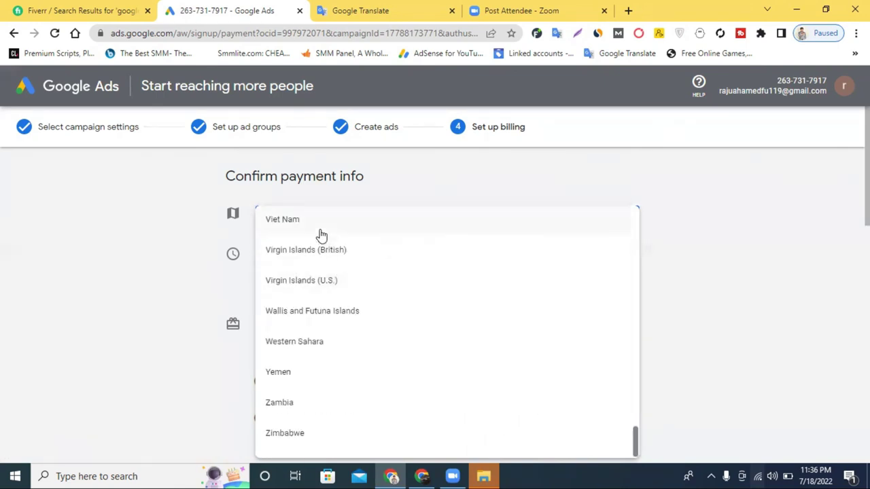
pyautogui.scroll(2, 319, 242)
pyautogui.scroll(1, 317, 278)
pyautogui.scroll(2, 316, 272)
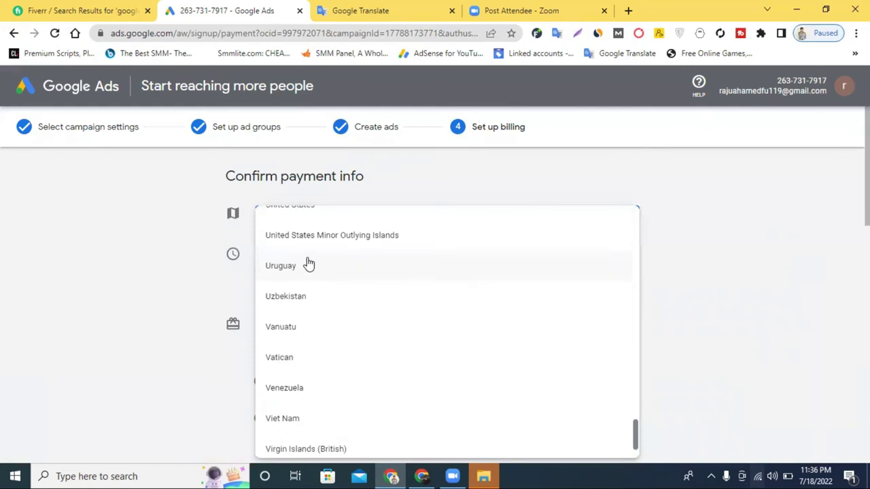
pyautogui.click(312, 324)
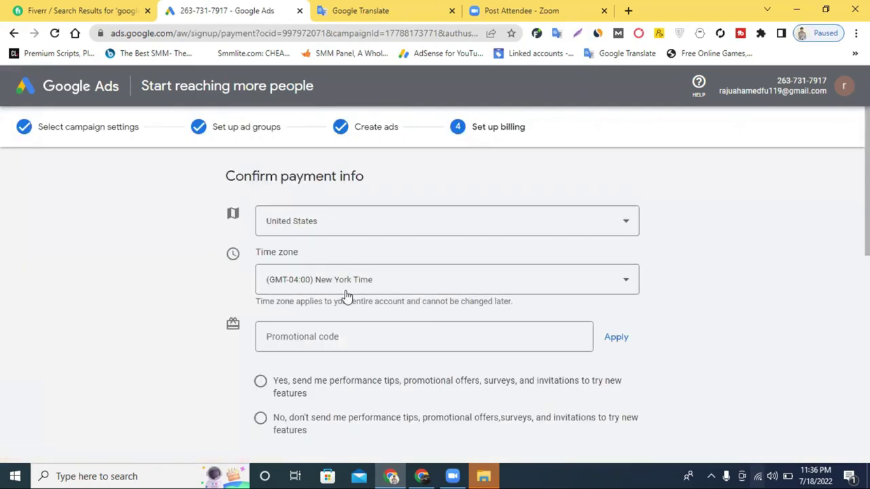
# - Opt in to performance tips and promotional offers, and set the payment account type to Individual
pyautogui.scroll(-1, 400, 295)
pyautogui.click(329, 273)
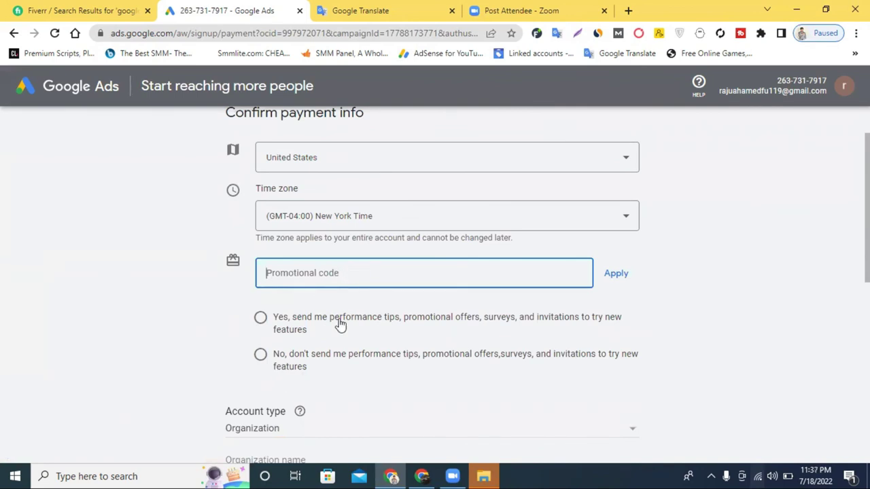
pyautogui.click(262, 320)
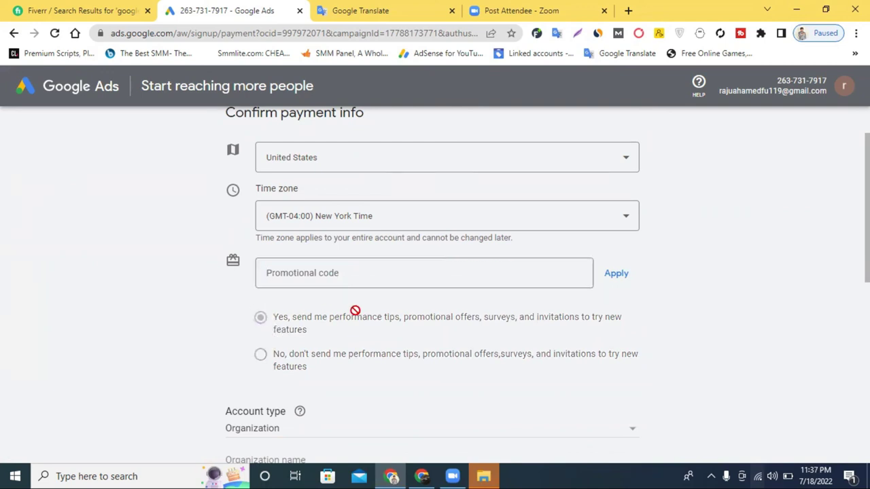
pyautogui.scroll(-2, 411, 316)
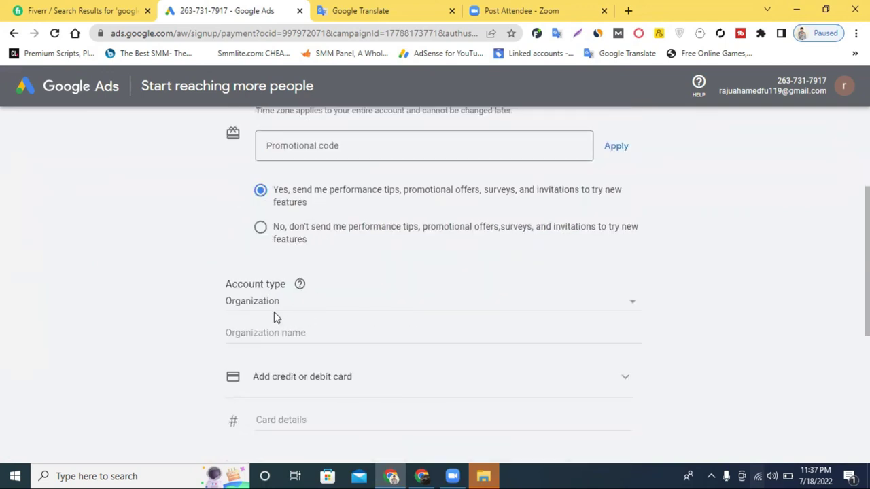
pyautogui.click(372, 307)
pyautogui.click(283, 288)
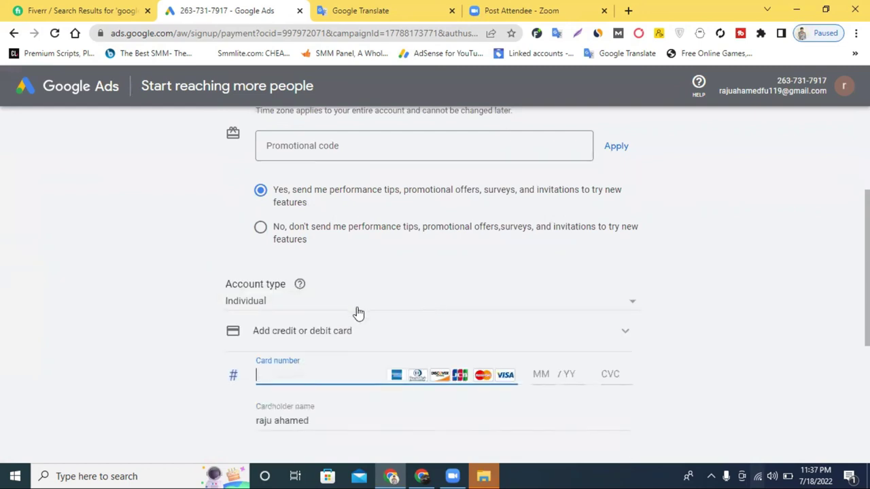
# - Try to submit the payment info with the card details and ZIP code left empty
pyautogui.scroll(-2, 275, 273)
pyautogui.scroll(-3, 272, 309)
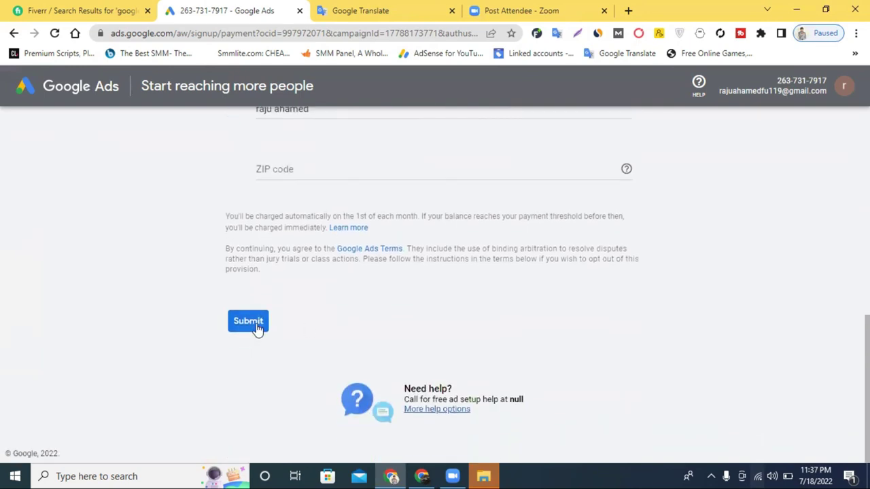
pyautogui.click(248, 321)
pyautogui.scroll(8, 170, 295)
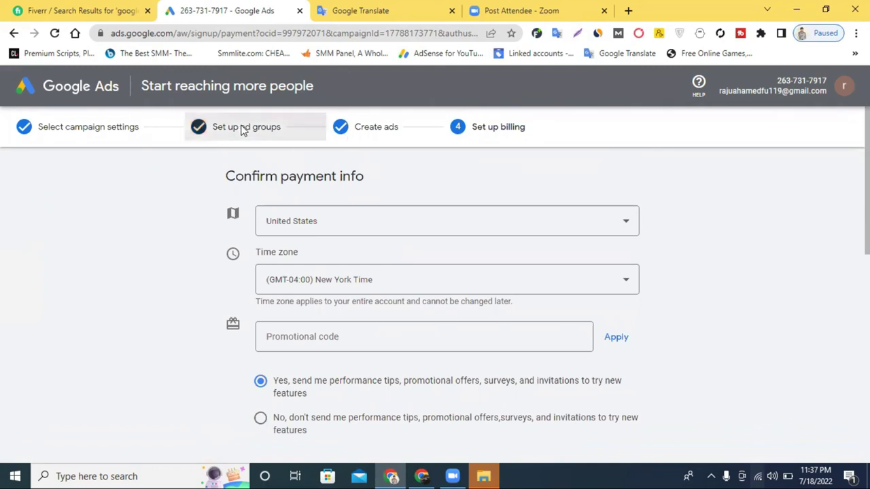
# - Review the payment form from the billing country and time zone through to the account type, card and ZIP code fields
pyautogui.scroll(-7, 305, 188)
pyautogui.scroll(7, 305, 189)
pyautogui.scroll(-10, 557, 248)
pyautogui.scroll(10, 424, 239)
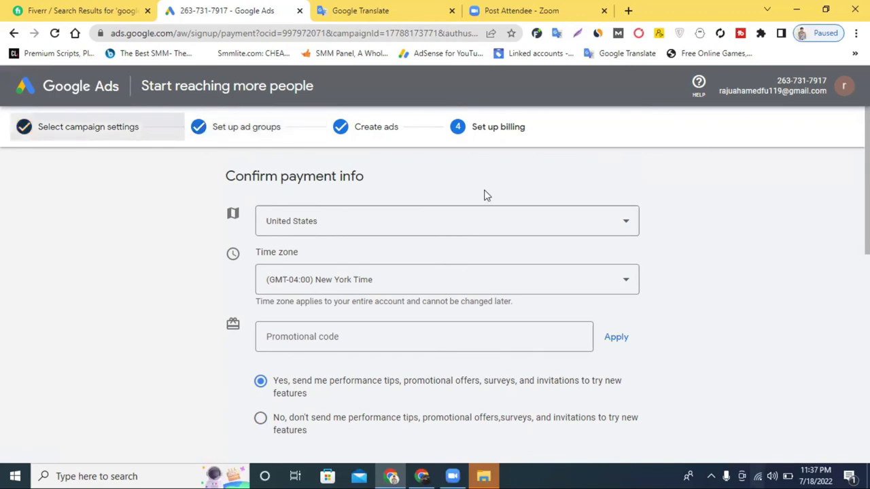
pyautogui.scroll(-3, 485, 195)
pyautogui.scroll(3, 485, 195)
pyautogui.scroll(-10, 414, 268)
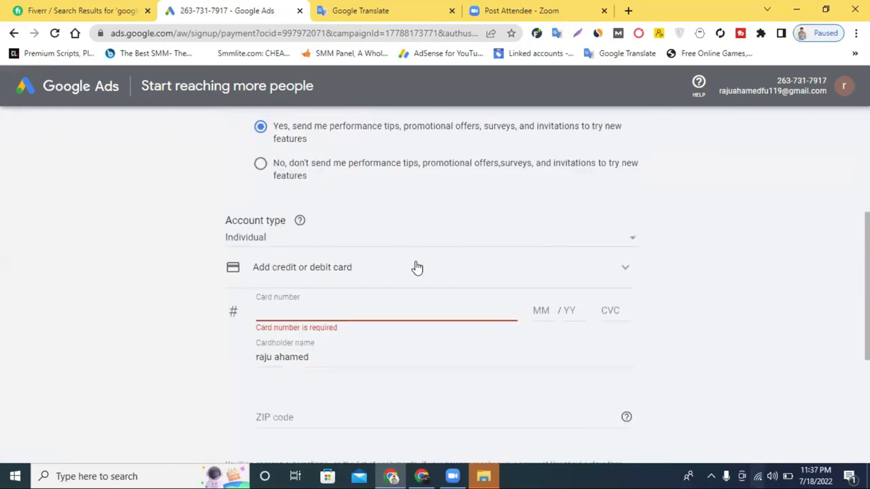
pyautogui.scroll(10, 417, 267)
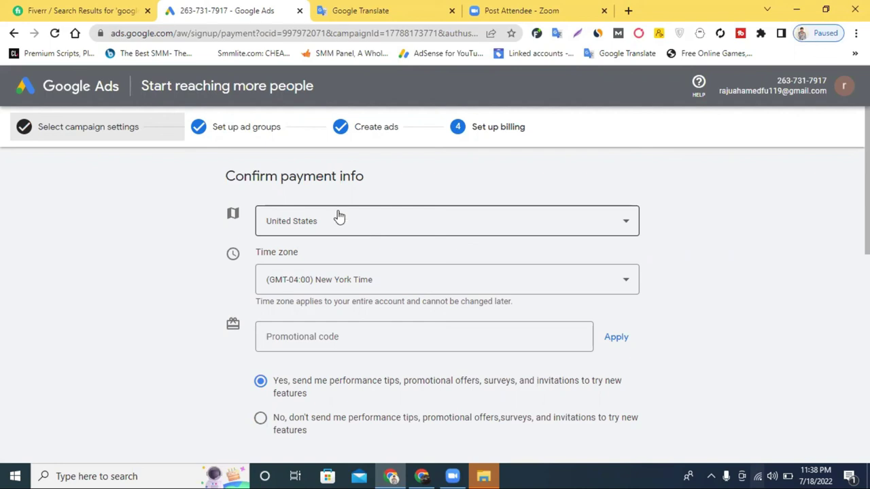
# - Switch to the Fiverr results for "google search ads" and compare the gigs' offers, ratings and starting prices
pyautogui.click(116, 10)
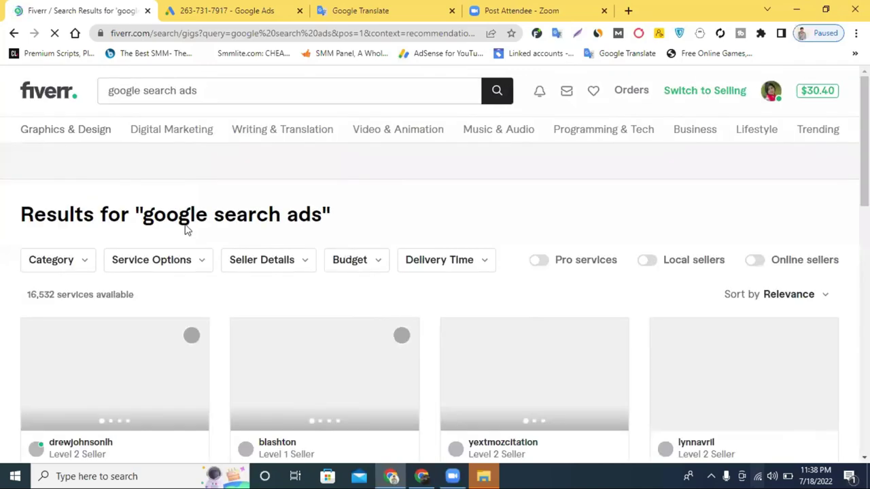
pyautogui.scroll(-2, 48, 295)
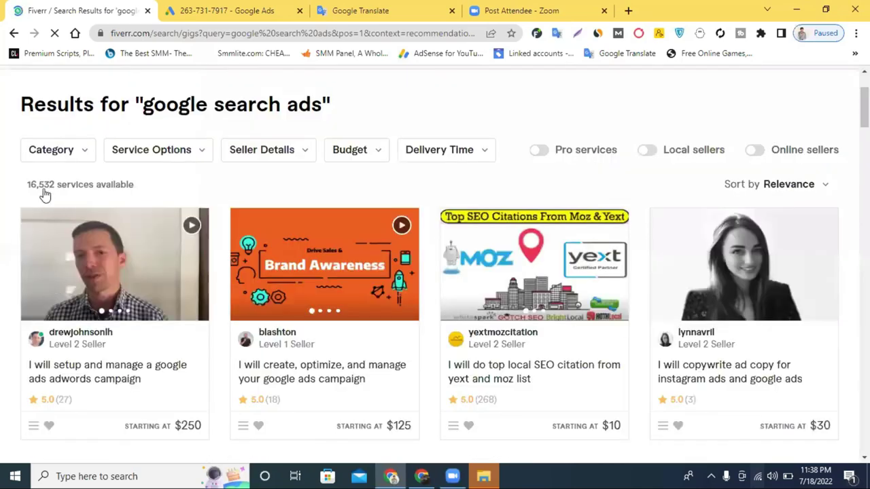
pyautogui.scroll(-1, 204, 360)
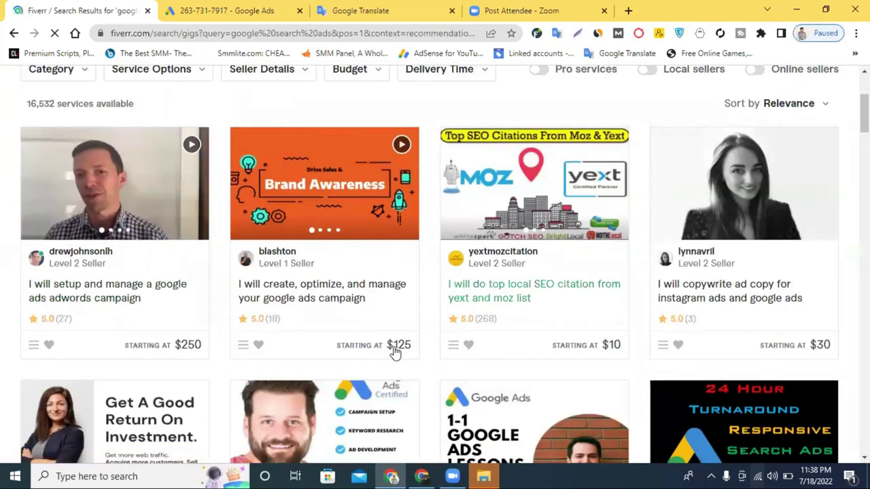
pyautogui.scroll(-3, 244, 282)
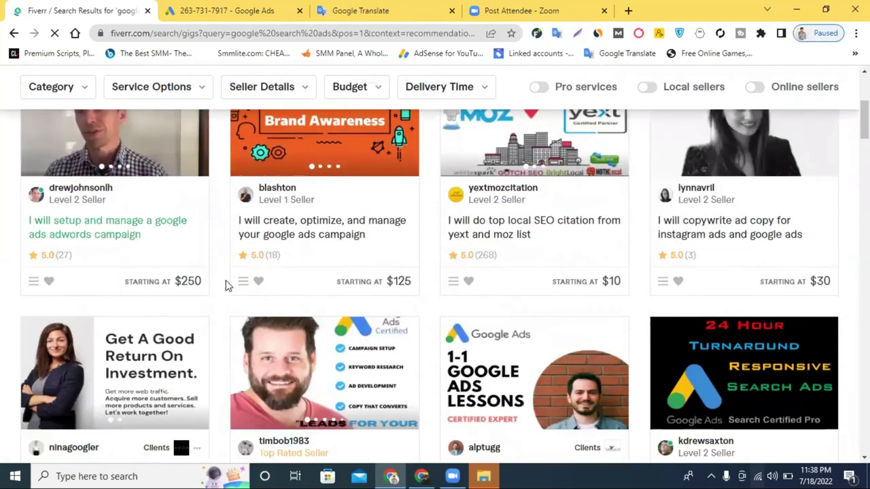
pyautogui.scroll(-3, 401, 394)
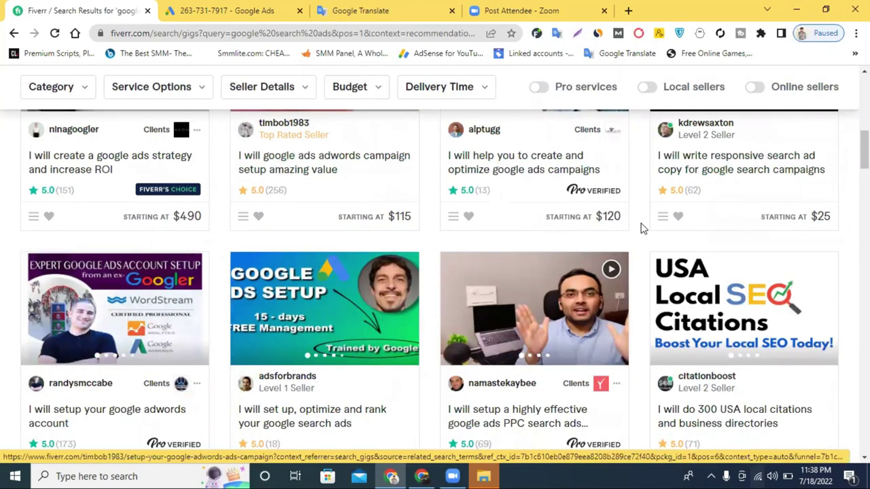
pyautogui.scroll(-2, 640, 228)
pyautogui.scroll(-2, 641, 228)
pyautogui.scroll(4, 640, 229)
pyautogui.scroll(-5, 641, 228)
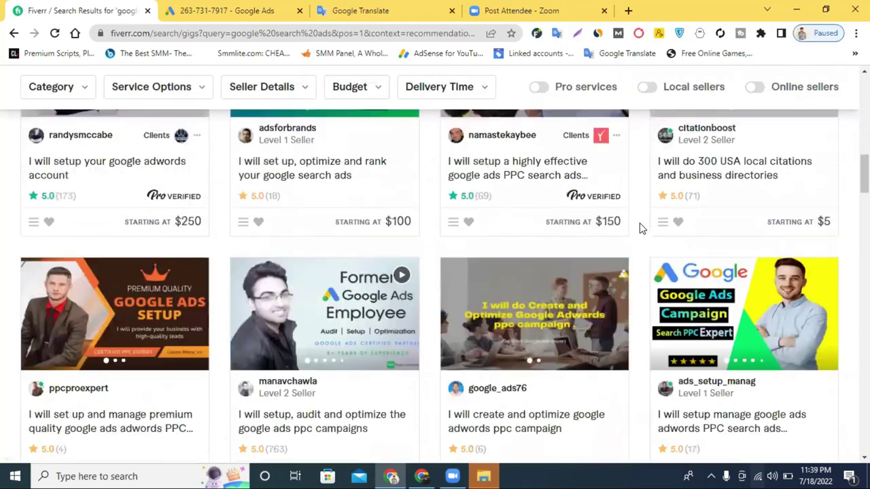
pyautogui.scroll(-2, 640, 222)
# - Limit the Fiverr results to online sellers and look through the filtered gigs and their starting prices
pyautogui.click(756, 88)
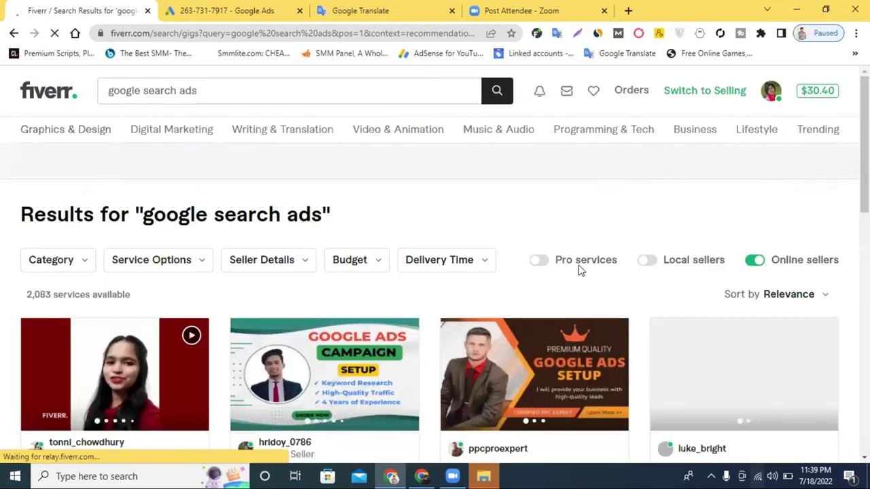
pyautogui.scroll(-3, 576, 272)
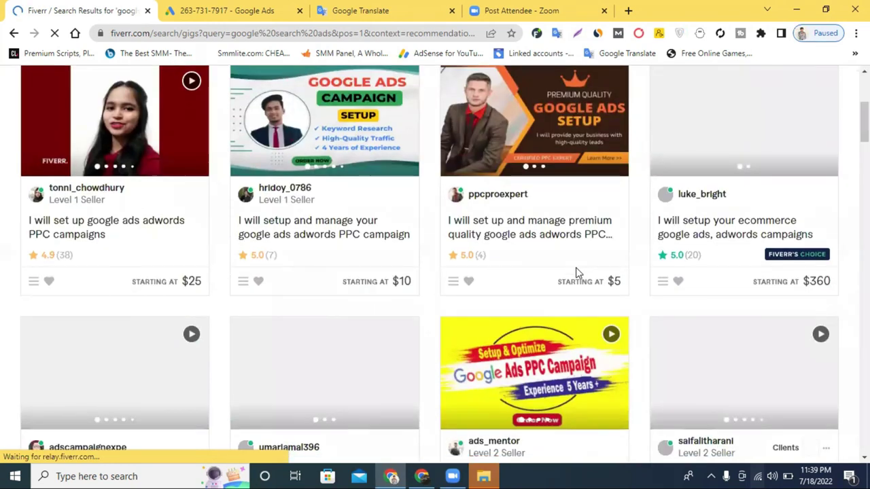
pyautogui.scroll(-1, 577, 271)
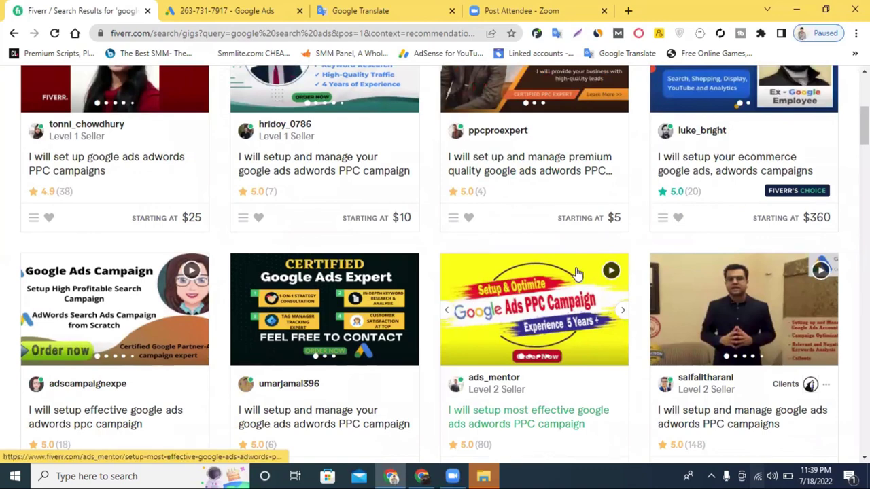
pyautogui.scroll(-4, 768, 257)
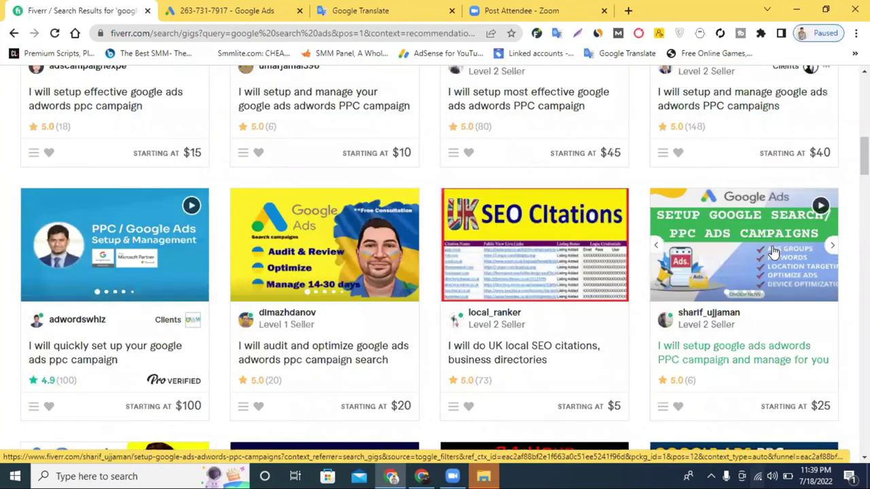
pyautogui.scroll(4, 499, 274)
pyautogui.scroll(5, 44, 314)
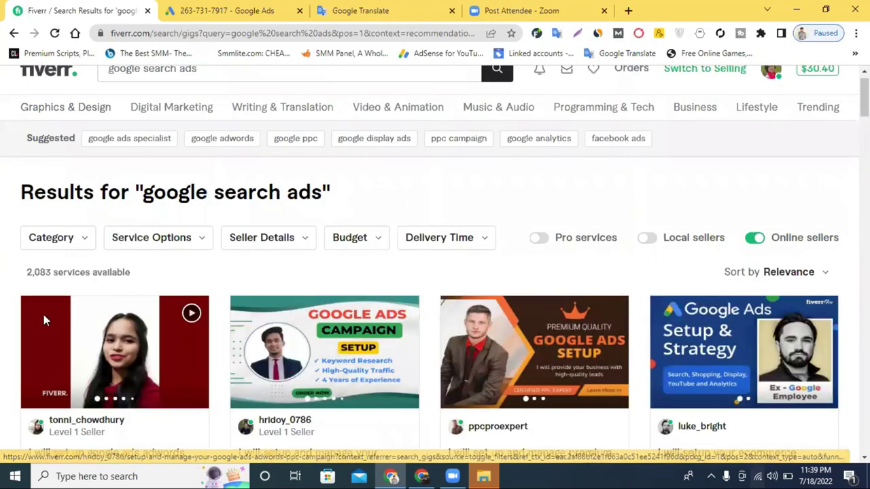
# - Search Fiverr for "google search ads campaign" and check how many services are available
pyautogui.scroll(-1, 61, 295)
pyautogui.scroll(1, 598, 263)
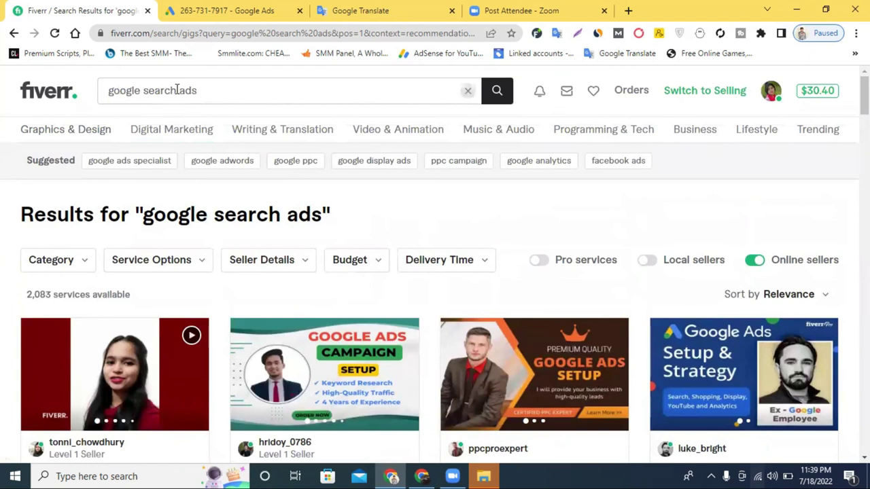
pyautogui.click(218, 91)
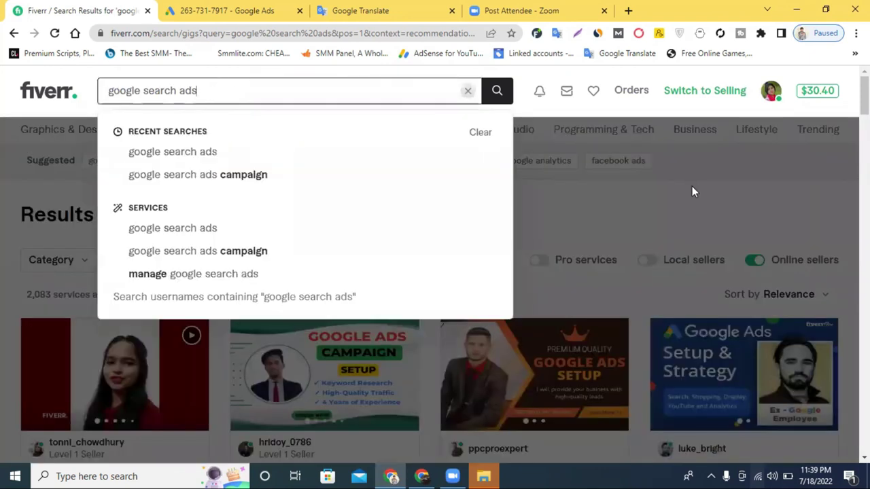
pyautogui.click(254, 181)
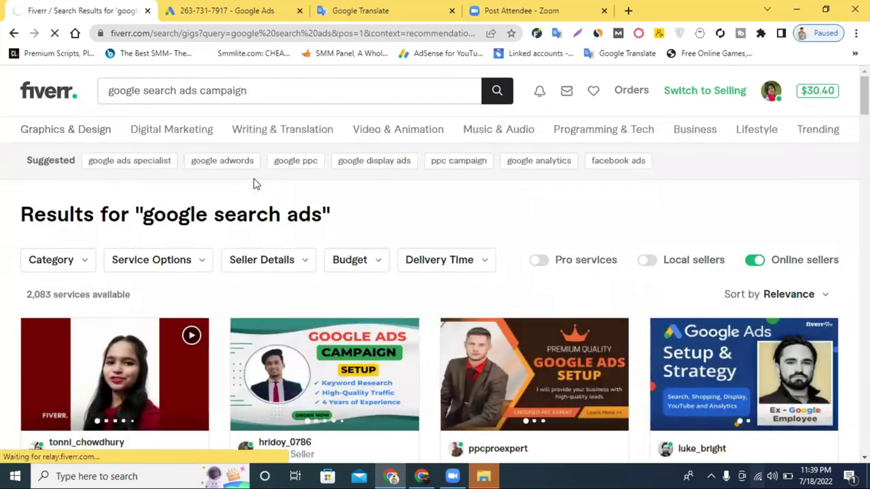
pyautogui.scroll(-1, 51, 218)
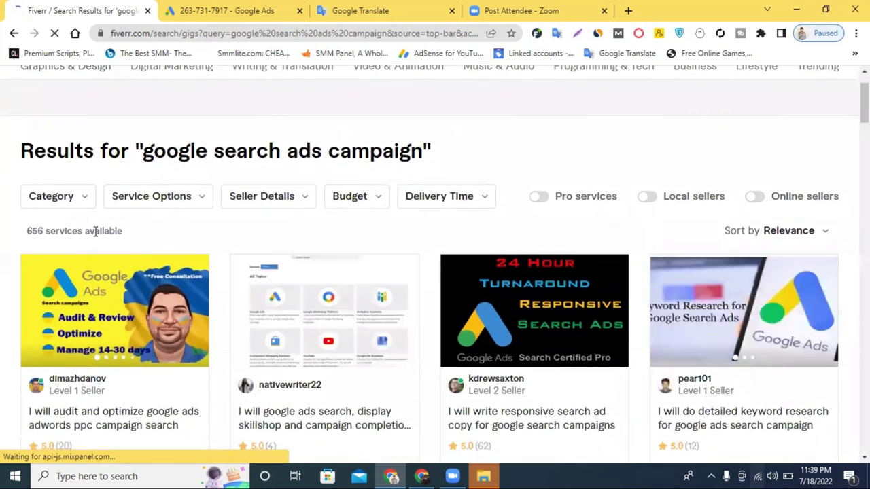
pyautogui.moveTo(129, 231); pyautogui.dragTo(24, 232)
pyautogui.click(197, 238)
pyautogui.scroll(-3, 235, 265)
pyautogui.scroll(3, 238, 270)
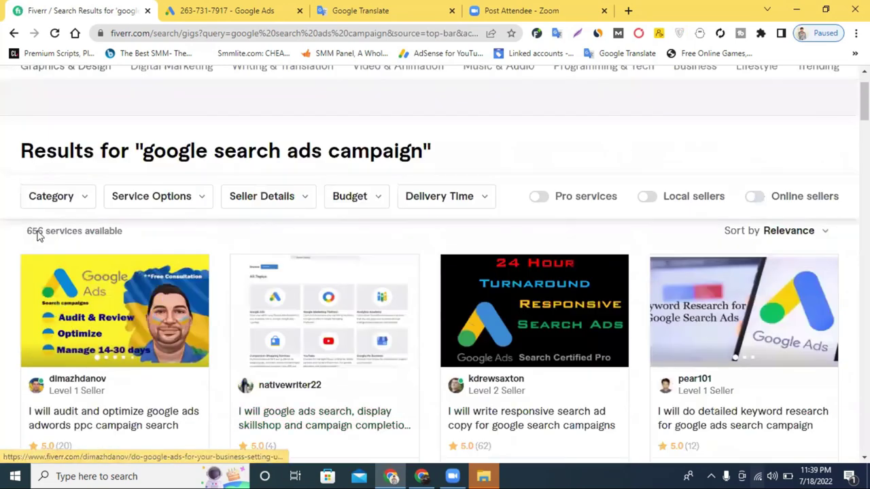
# - Limit the "google search ads campaign" results to online sellers and check the service count and first gigs
pyautogui.click(756, 197)
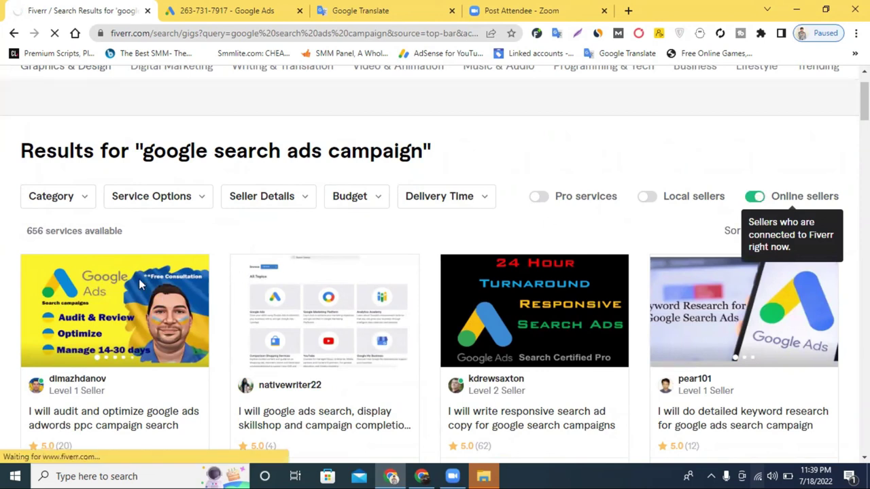
pyautogui.scroll(-1, 41, 271)
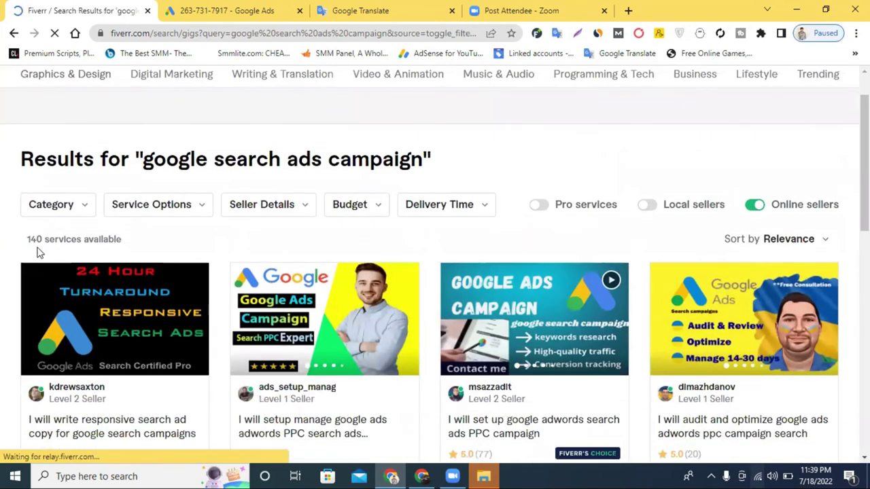
pyautogui.scroll(-10, 357, 308)
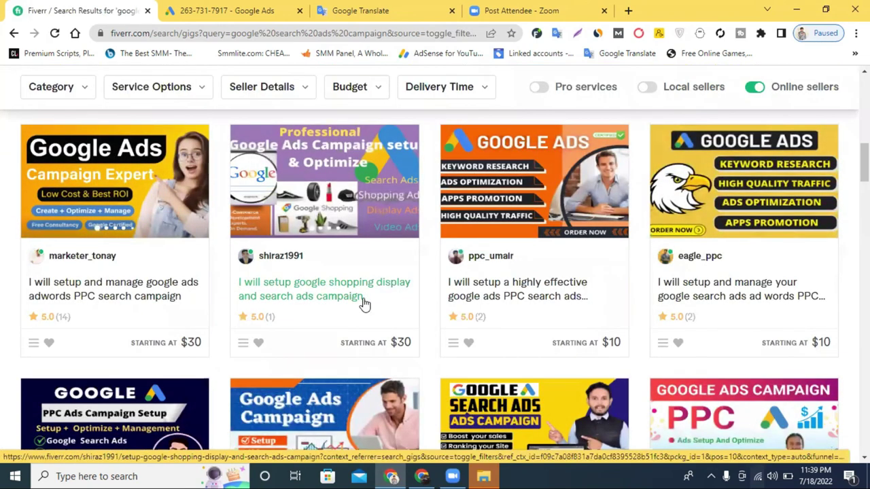
pyautogui.scroll(2, 364, 304)
pyautogui.scroll(8, 376, 297)
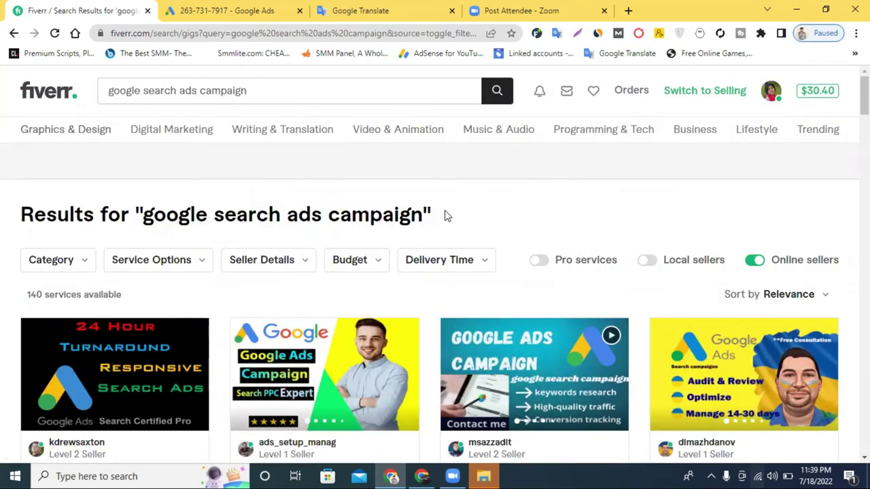
# - Compare the online sellers' gig offers, ratings and starting prices further down the results, and open one Google Ads campaign gig
pyautogui.scroll(-5, 447, 215)
pyautogui.scroll(4, 446, 223)
pyautogui.scroll(1, 509, 305)
pyautogui.scroll(-7, 496, 217)
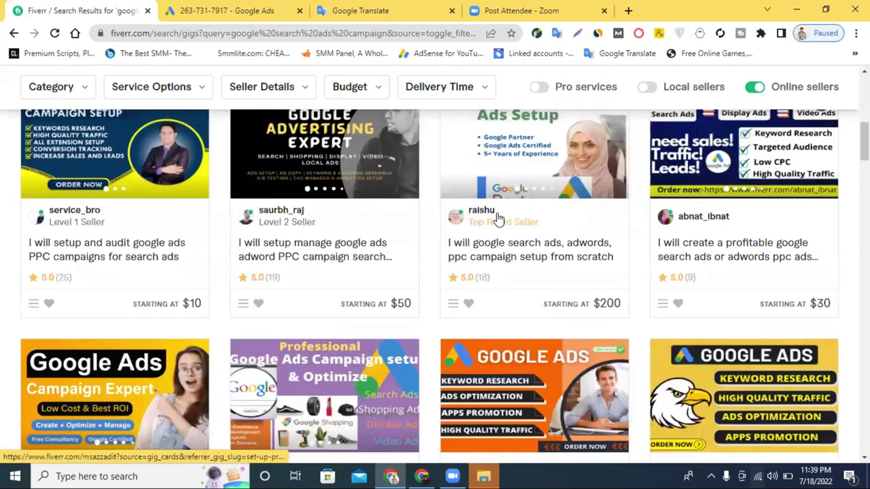
pyautogui.scroll(-5, 496, 217)
pyautogui.scroll(-5, 497, 217)
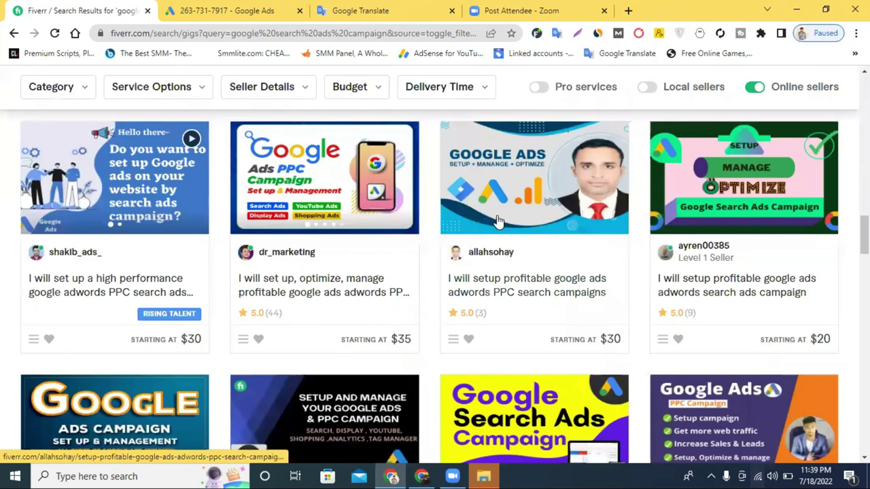
pyautogui.scroll(-3, 496, 221)
pyautogui.scroll(-4, 499, 225)
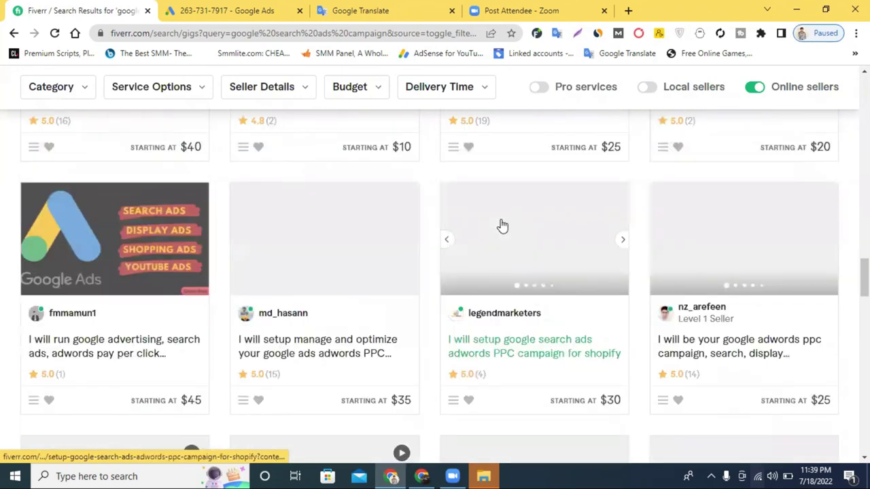
pyautogui.scroll(-2, 504, 225)
pyautogui.scroll(-2, 502, 227)
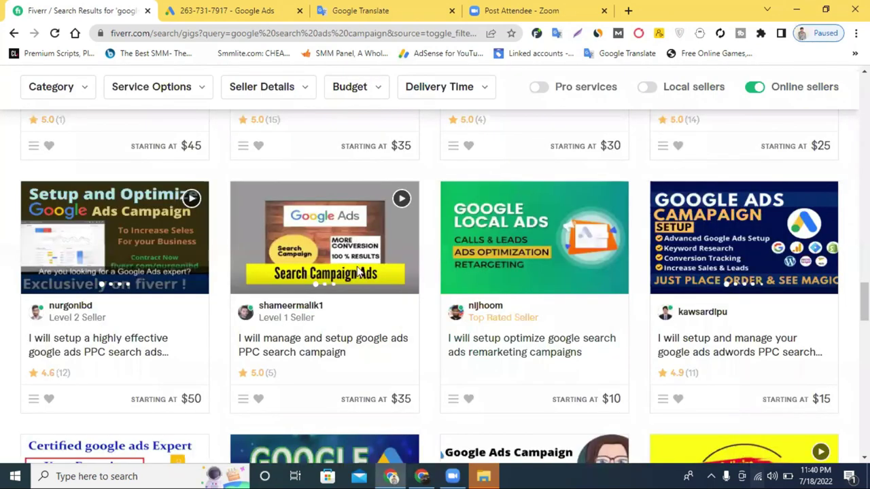
pyautogui.scroll(2, 320, 227)
pyautogui.click(319, 224)
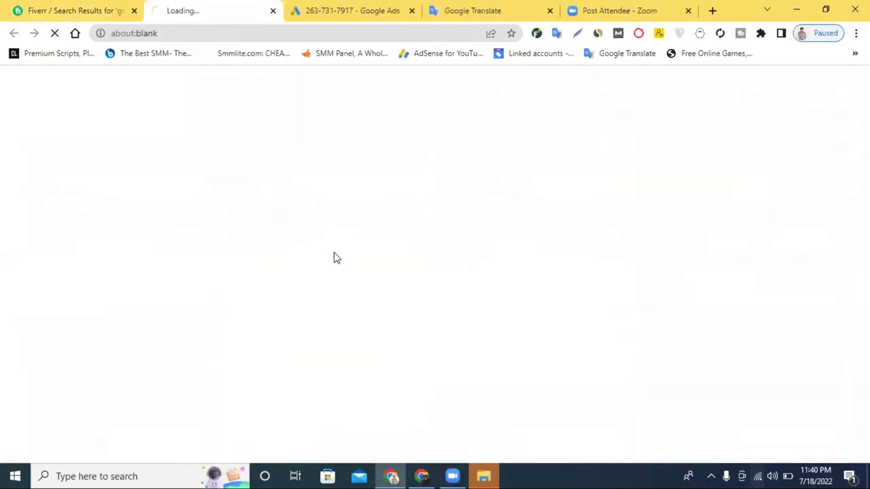